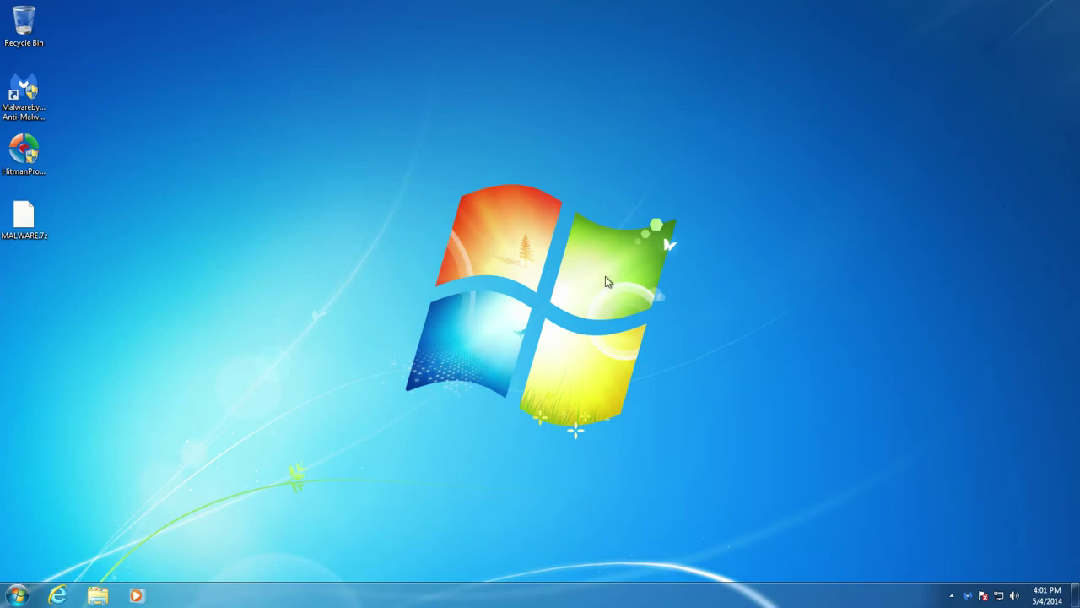
{"action": "left_click_drag", "start_coordinate": [118, 65], "coordinate": [65, 288]}
{"action": "left_click_drag", "start_coordinate": [77, 27], "coordinate": [162, 403]}
{"action": "left_click_drag", "start_coordinate": [91, 32], "coordinate": [99, 283]}
{"action": "left_click", "coordinate": [47, 240]}
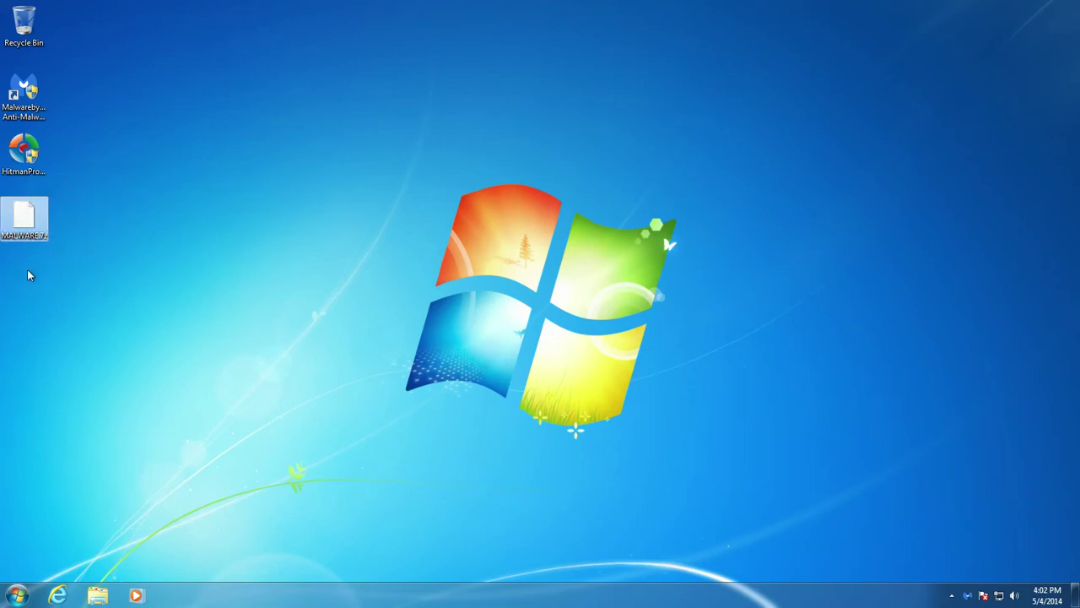
{"action": "left_click", "coordinate": [30, 277]}
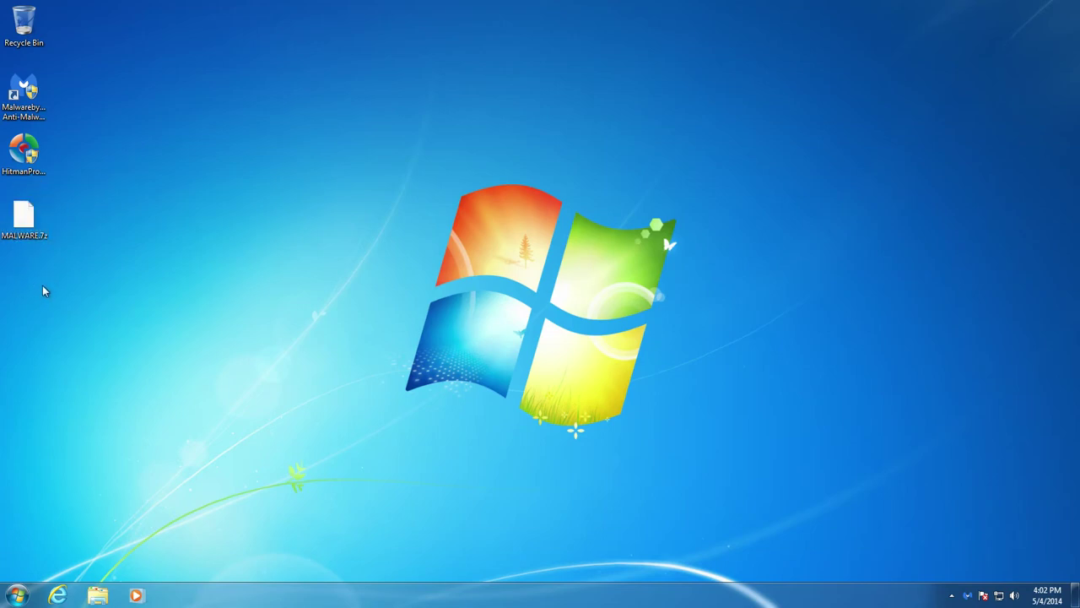
{"action": "left_click", "coordinate": [40, 233]}
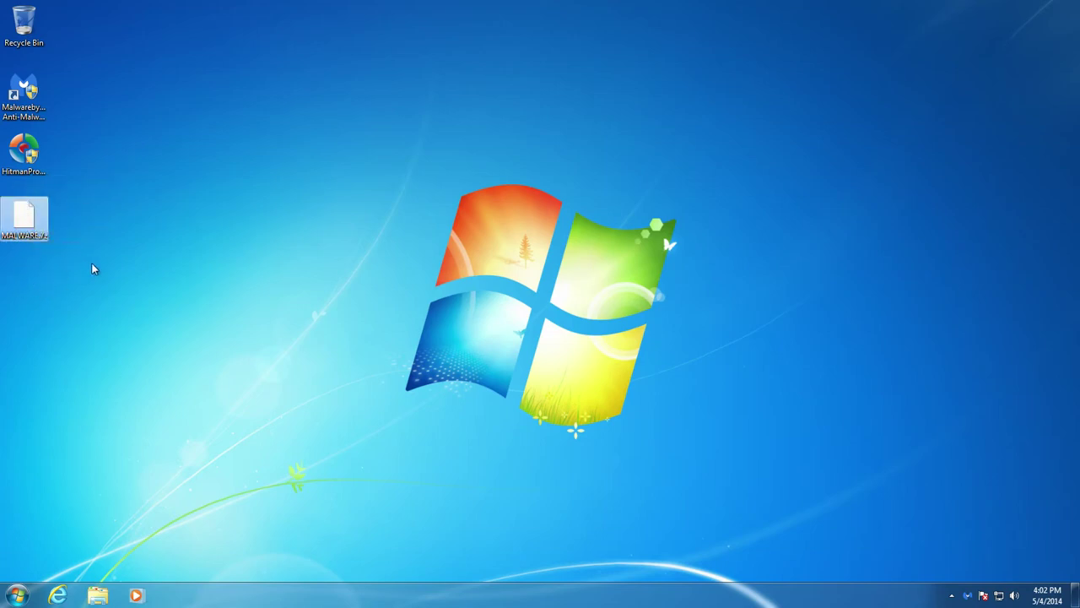
{"action": "left_click", "coordinate": [39, 288]}
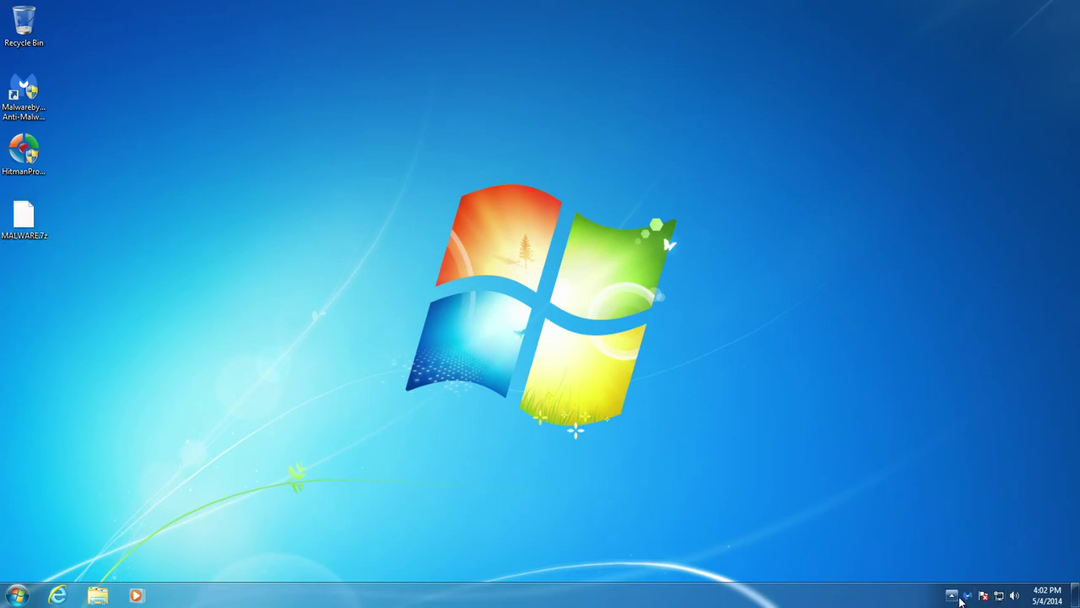
Open Malwarebytes Anti-Malware and review its protection dashboard and the available scan types
{"action": "double_click", "coordinate": [968, 598]}
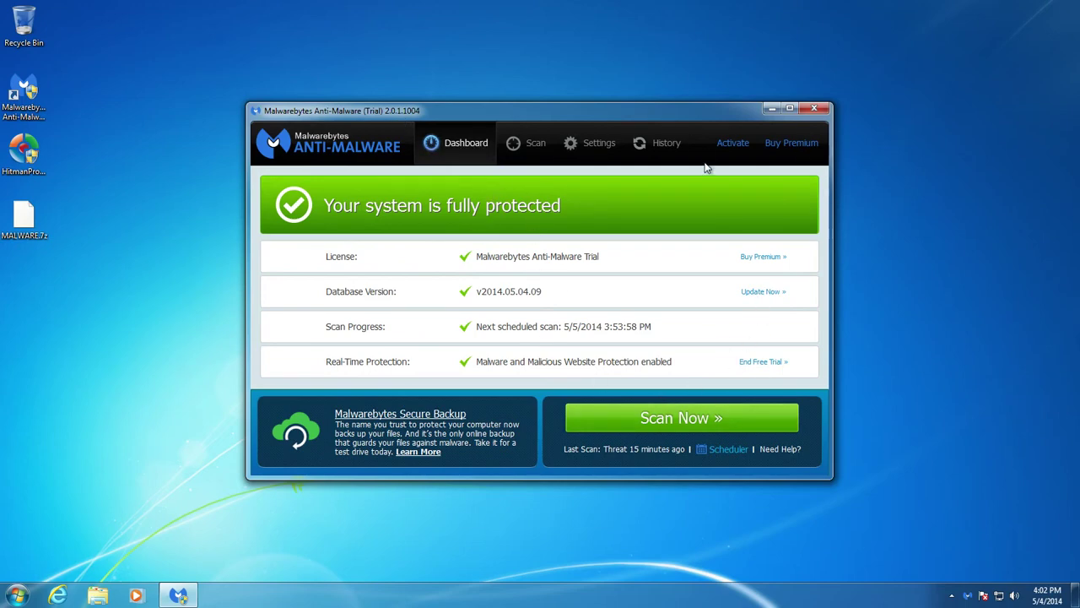
{"action": "left_click", "coordinate": [533, 146]}
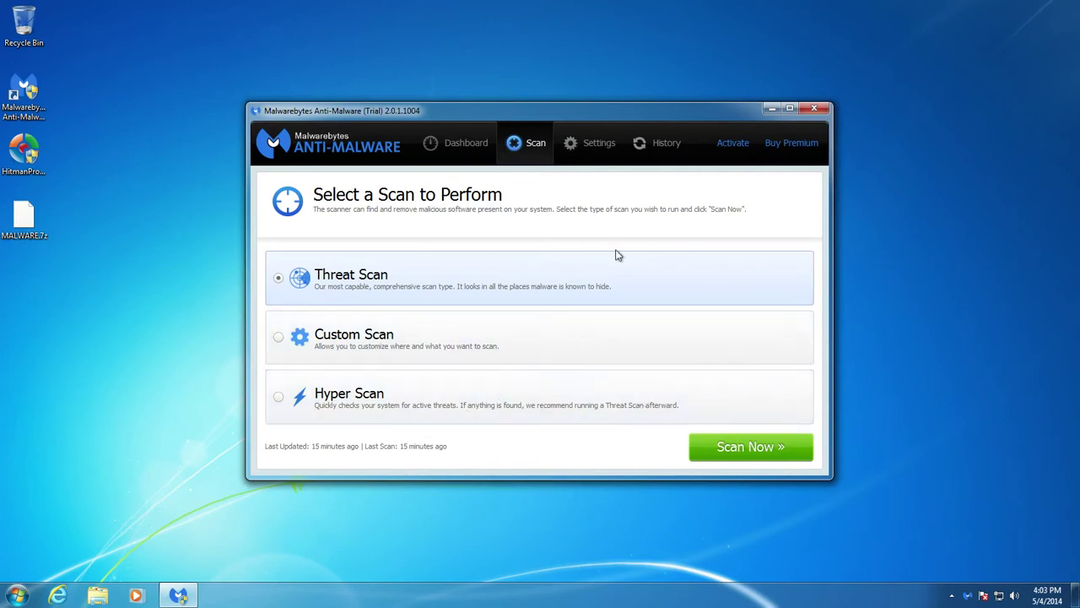
{"action": "left_click", "coordinate": [594, 152]}
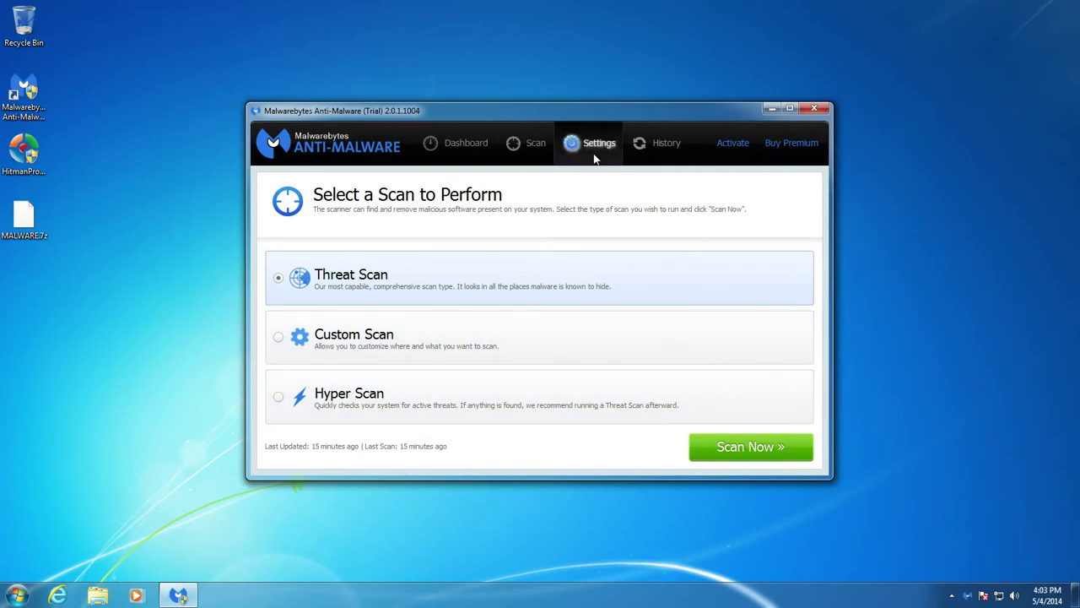
{"action": "left_click", "coordinate": [530, 160]}
{"action": "left_click", "coordinate": [463, 143]}
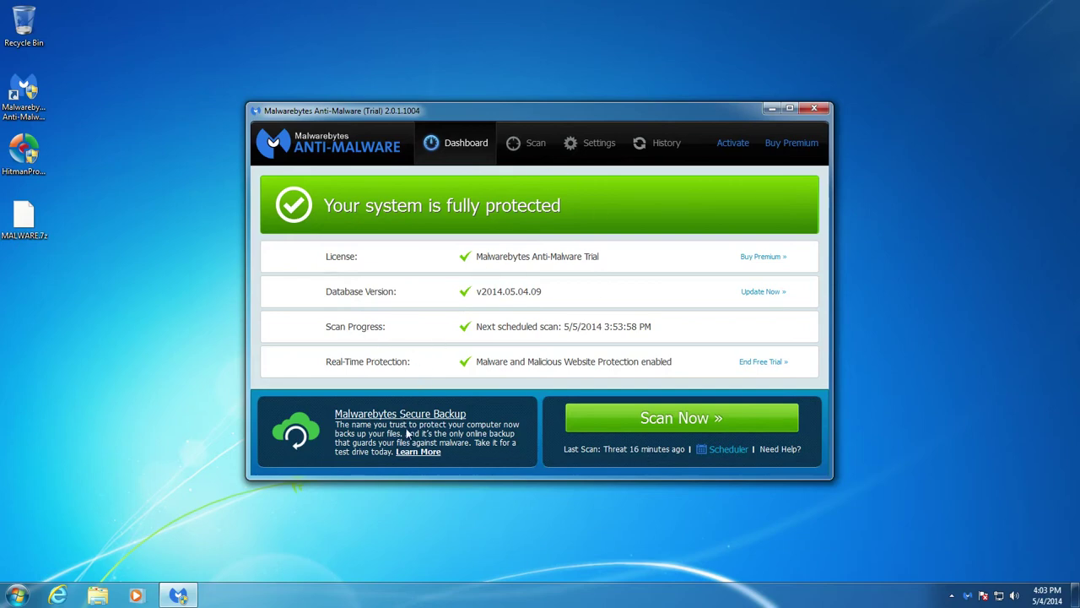
{"action": "left_click", "coordinate": [516, 143]}
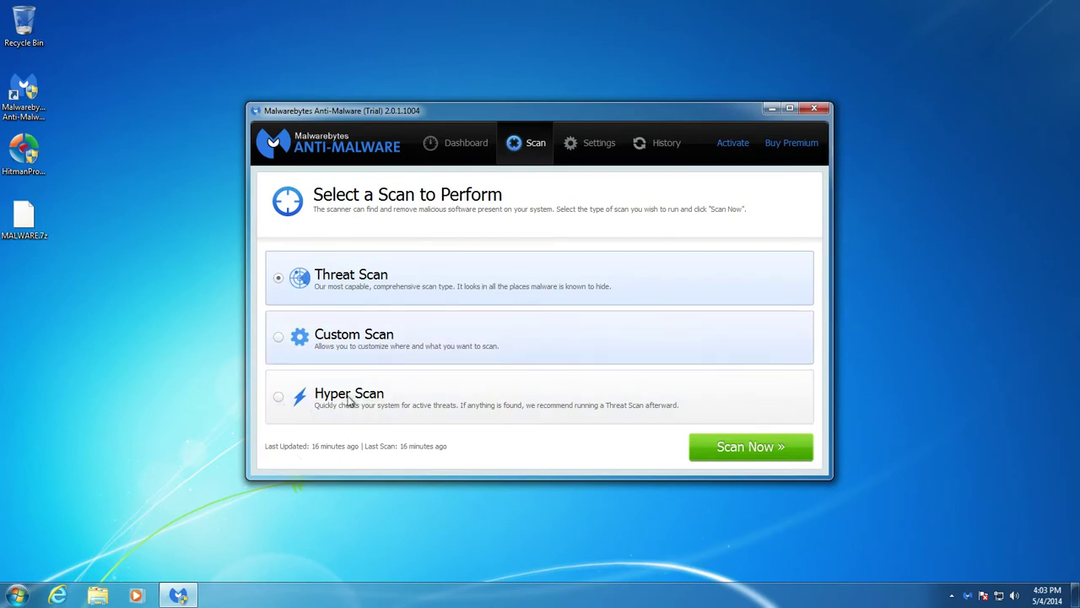
Look through the Malwarebytes settings pages, from Malware Exclusions through Automated Scheduling to About
{"action": "left_click", "coordinate": [599, 143]}
{"action": "left_click", "coordinate": [346, 213]}
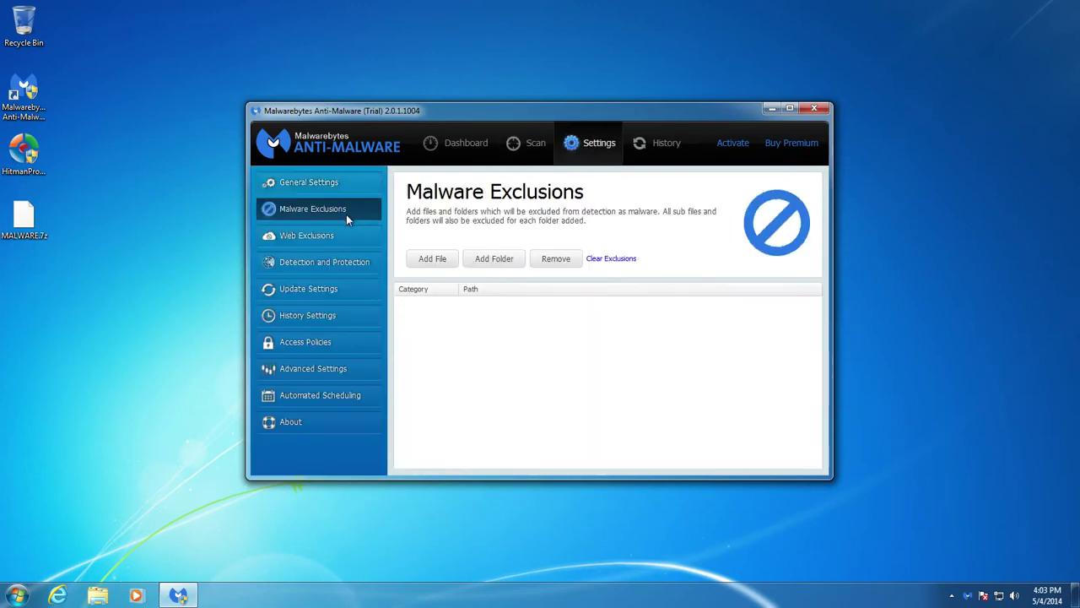
{"action": "left_click", "coordinate": [330, 240]}
{"action": "left_click", "coordinate": [329, 263]}
{"action": "left_click", "coordinate": [319, 289]}
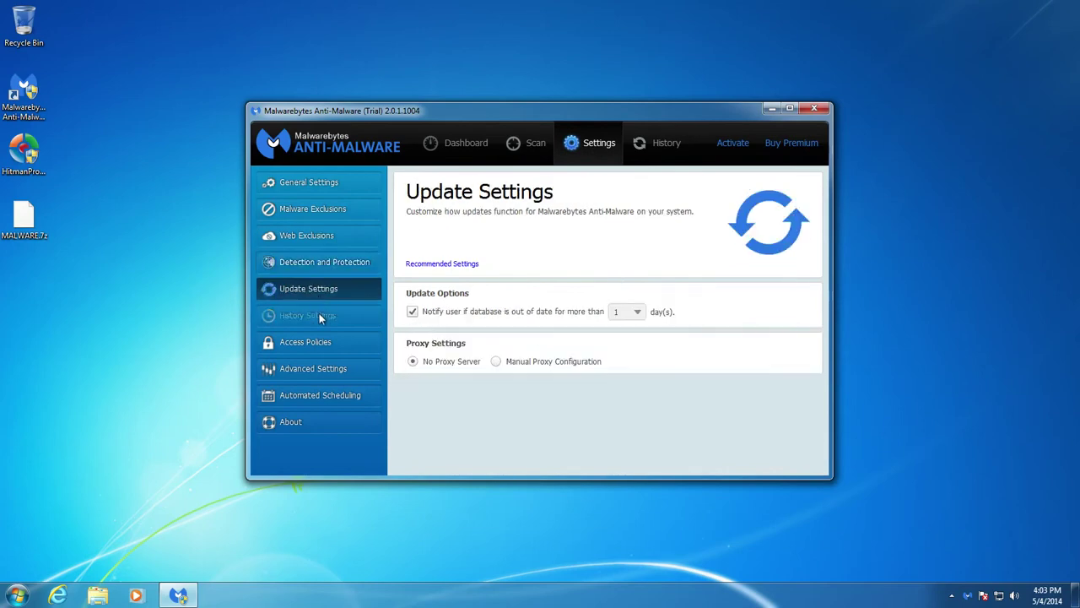
{"action": "left_click", "coordinate": [319, 315]}
{"action": "left_click", "coordinate": [322, 342]}
{"action": "left_click", "coordinate": [326, 369]}
{"action": "left_click", "coordinate": [337, 395]}
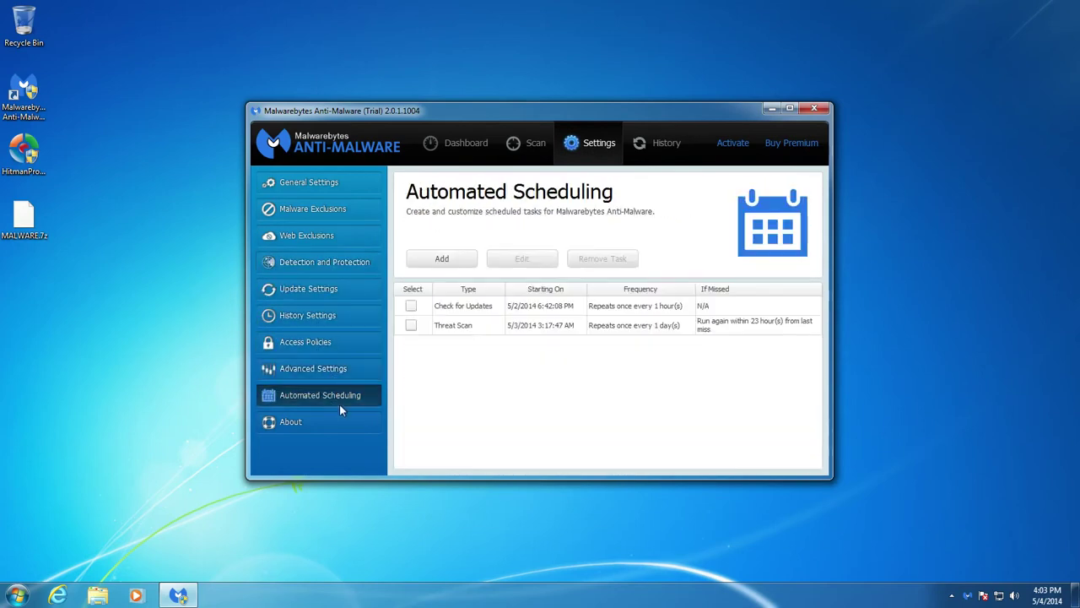
{"action": "left_click", "coordinate": [328, 420]}
Review the advanced and general settings, the malware and web exclusions, and the detection and update options
{"action": "left_click", "coordinate": [339, 368]}
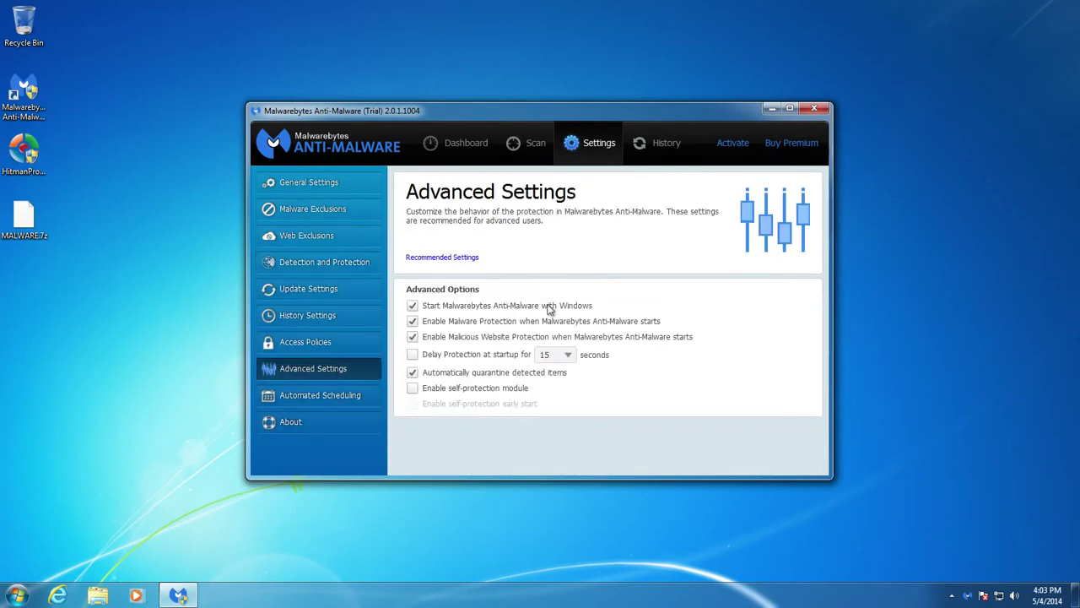
{"action": "left_click", "coordinate": [348, 182]}
{"action": "left_click", "coordinate": [307, 211]}
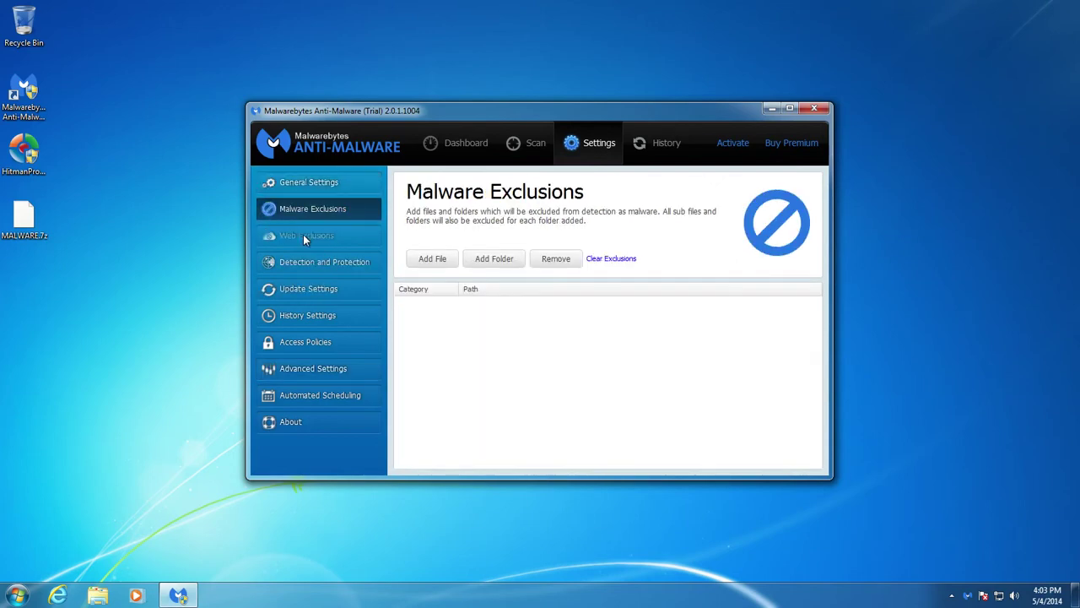
{"action": "left_click", "coordinate": [304, 236]}
{"action": "left_click", "coordinate": [304, 265]}
{"action": "left_click", "coordinate": [300, 288]}
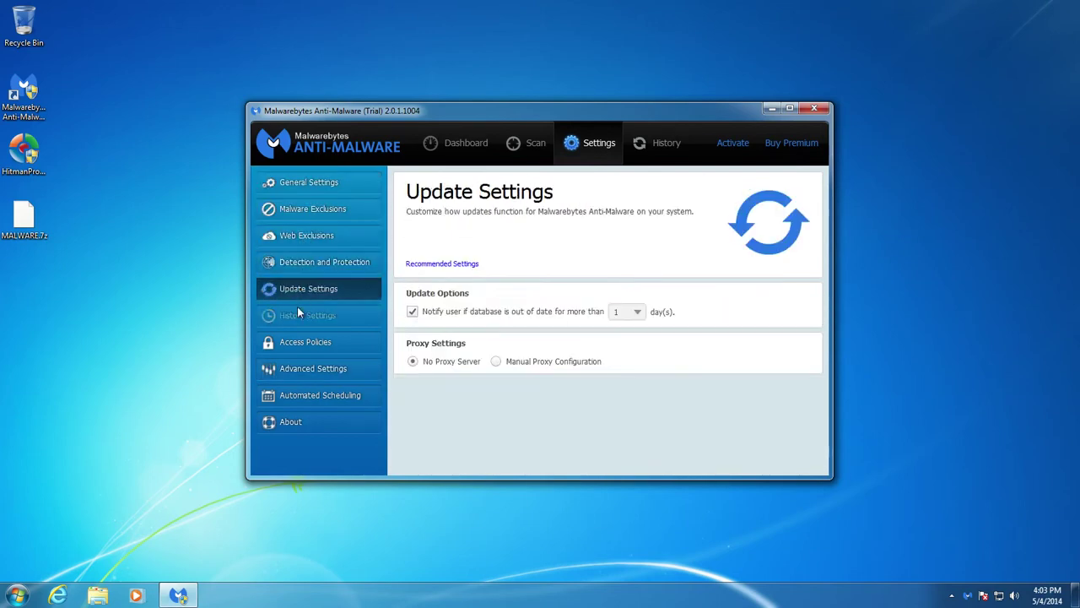
{"action": "left_click", "coordinate": [307, 262]}
{"action": "left_click", "coordinate": [308, 237]}
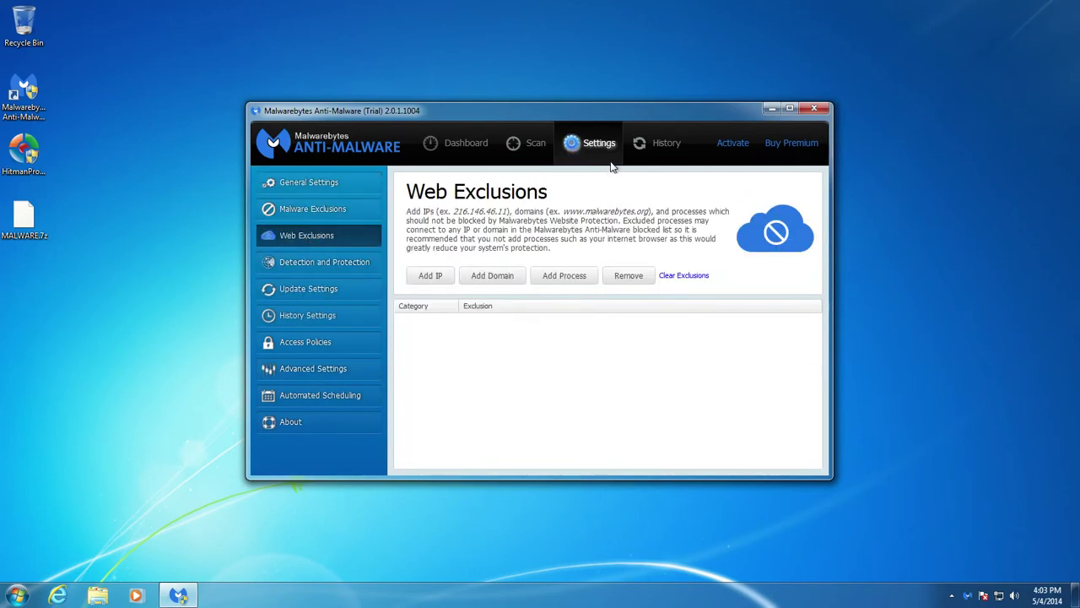
Check the application logs and quarantine in the Malwarebytes history, and close the program window
{"action": "left_click", "coordinate": [643, 156]}
{"action": "left_click", "coordinate": [312, 211]}
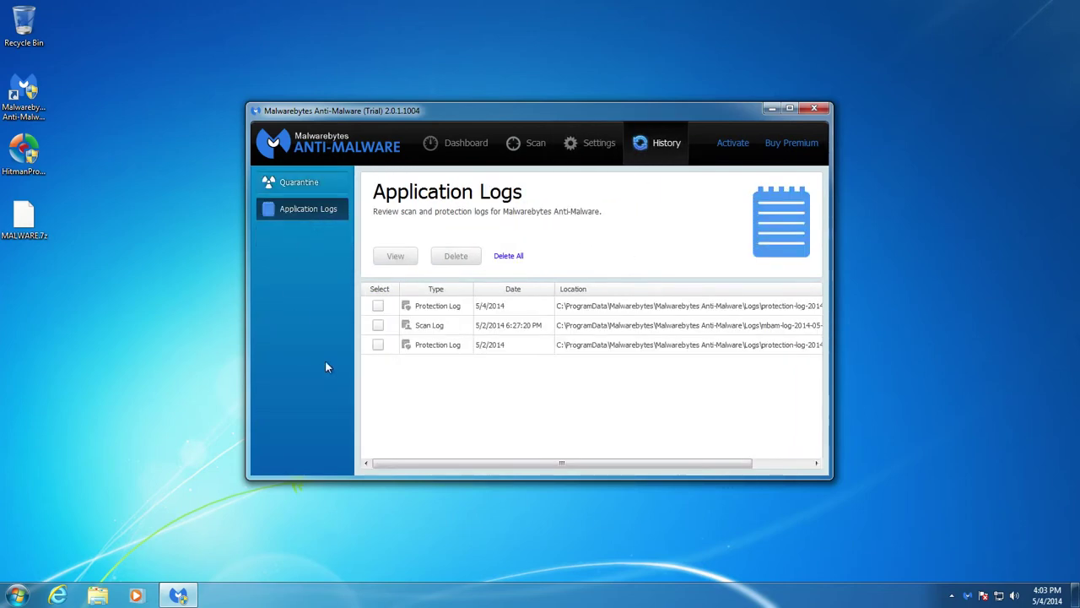
{"action": "left_click", "coordinate": [325, 180]}
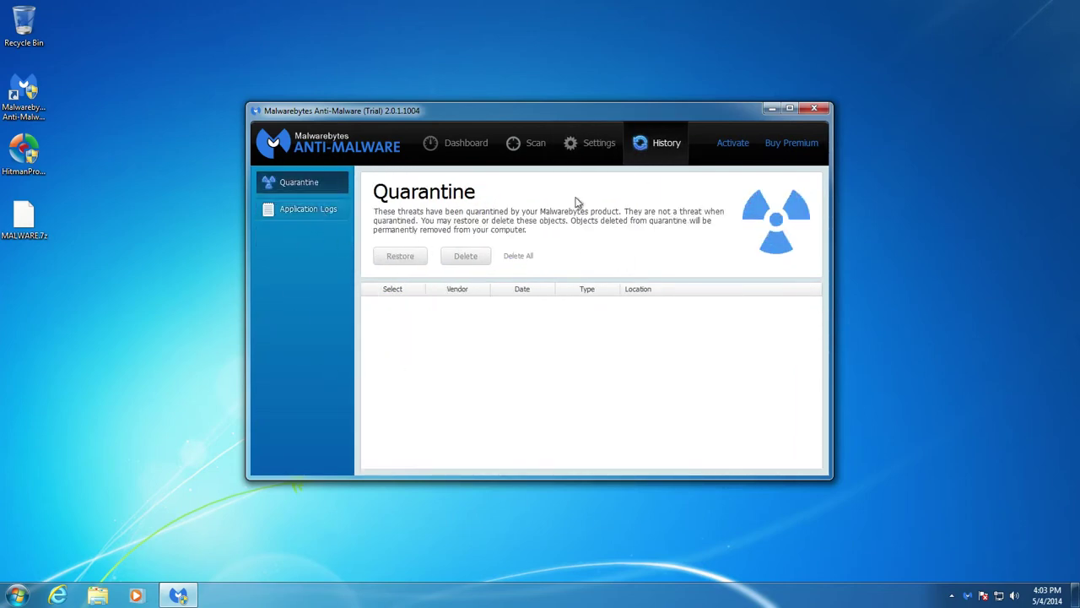
{"action": "left_click", "coordinate": [338, 209]}
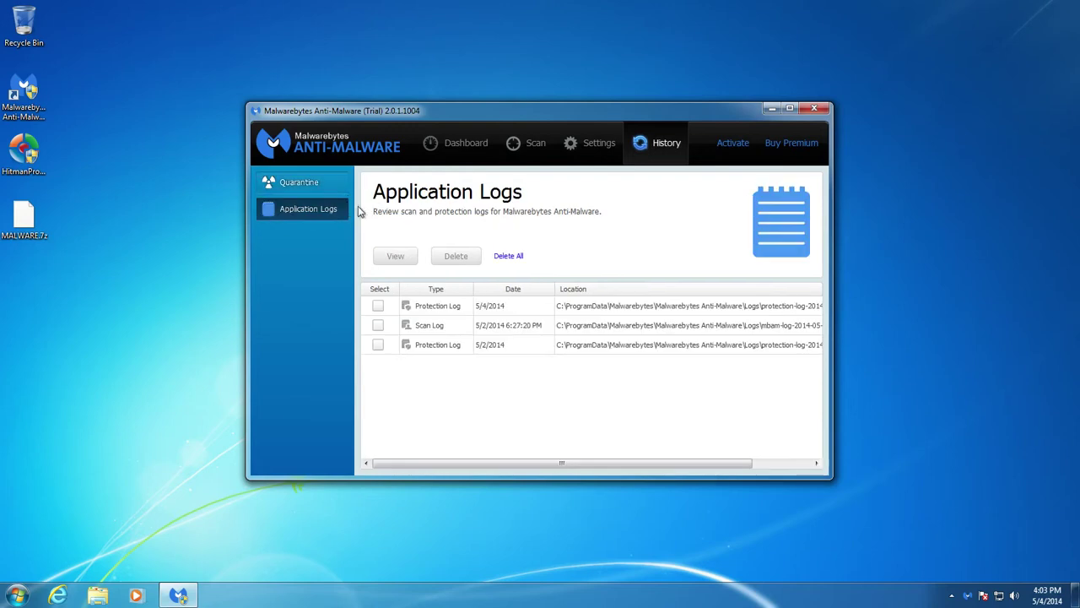
{"action": "left_click", "coordinate": [431, 147]}
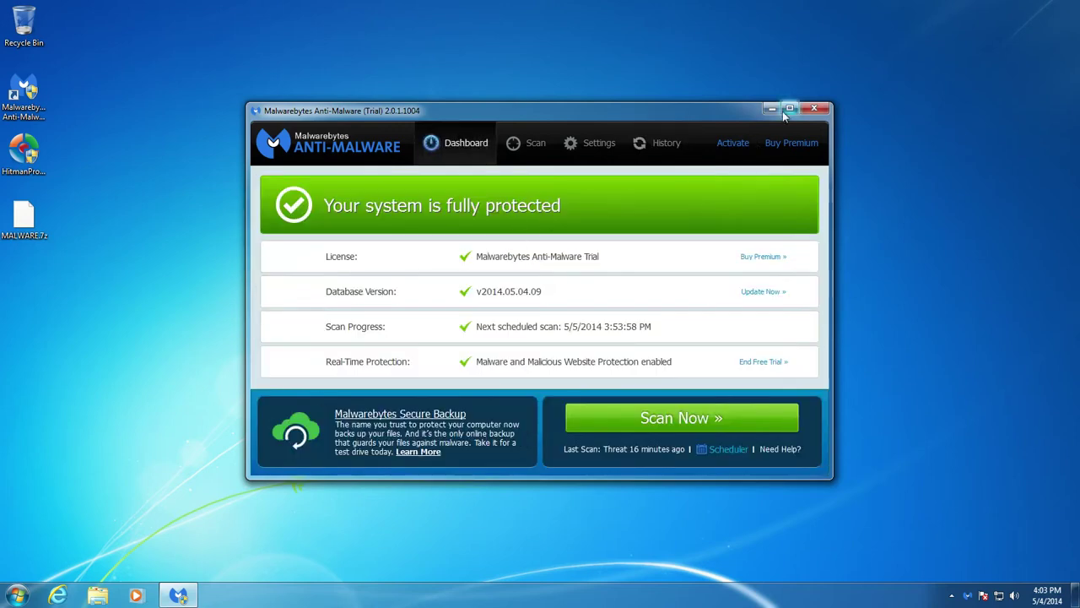
{"action": "left_click", "coordinate": [814, 108]}
Launch Internet Explorer and open the Malware Domain List table through the saved MDL favorite
{"action": "left_click", "coordinate": [57, 596]}
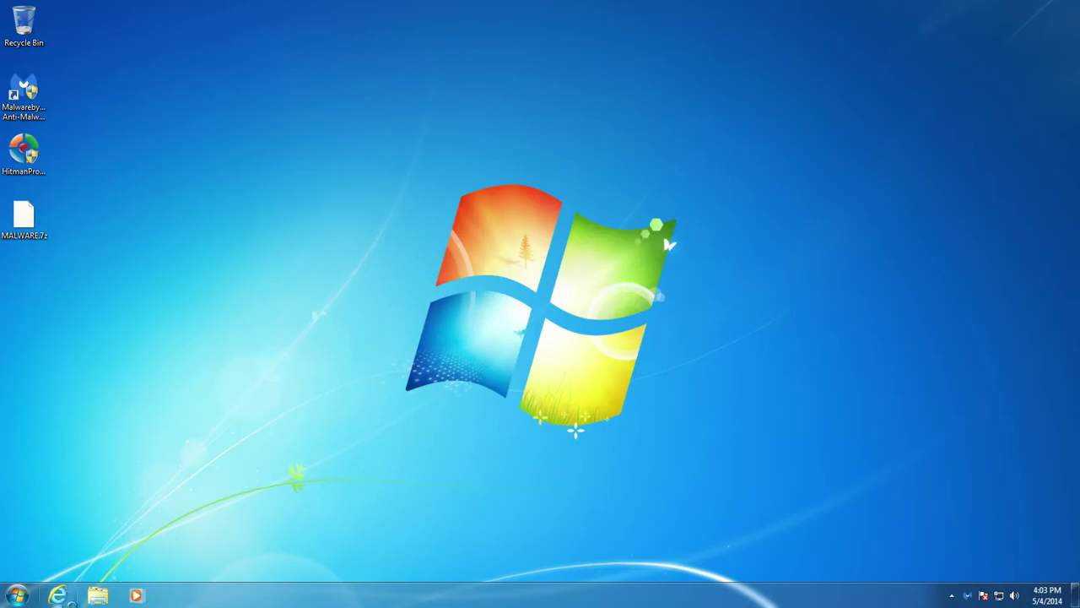
{"action": "left_click", "coordinate": [952, 596]}
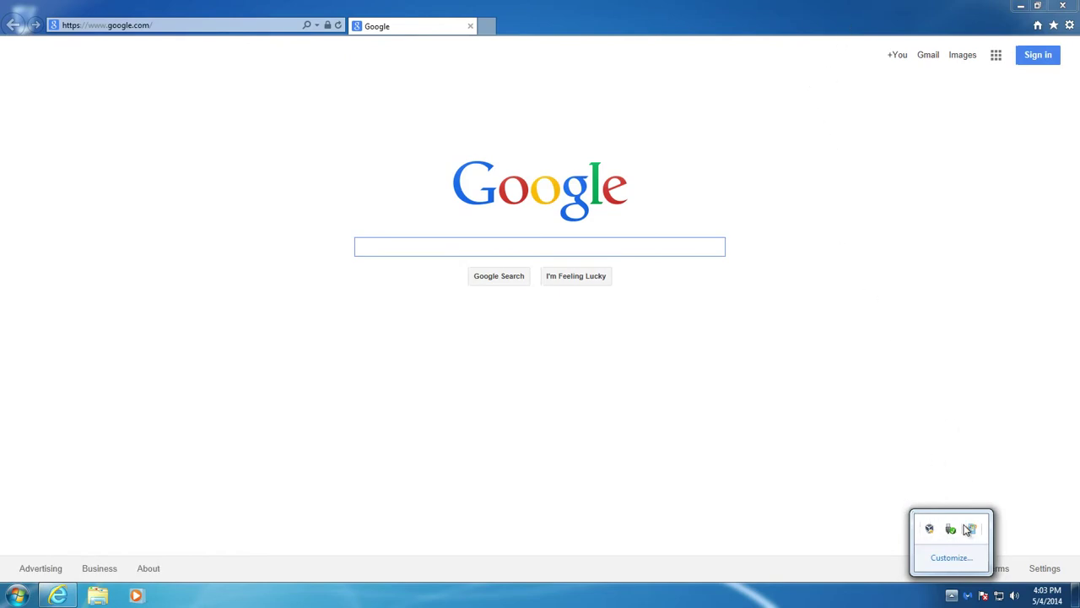
{"action": "left_click", "coordinate": [844, 14]}
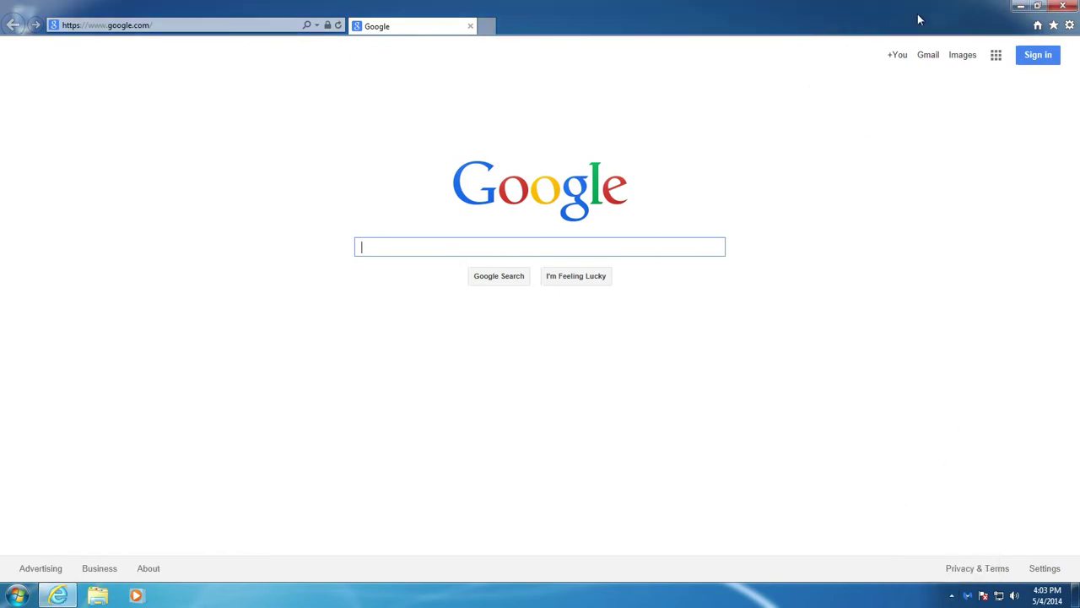
{"action": "left_click", "coordinate": [1053, 26]}
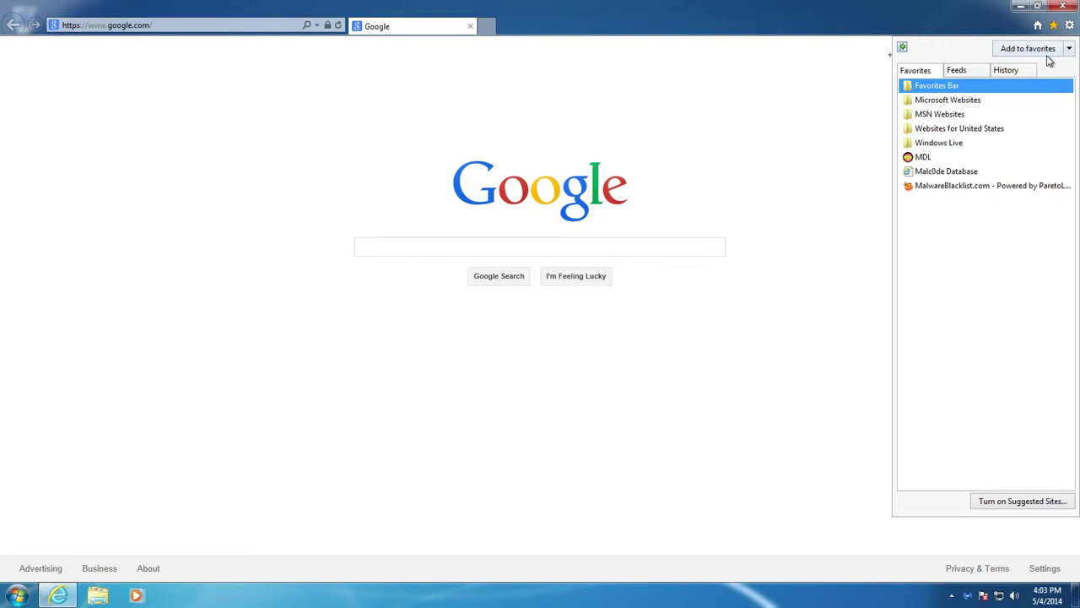
{"action": "left_click", "coordinate": [947, 157]}
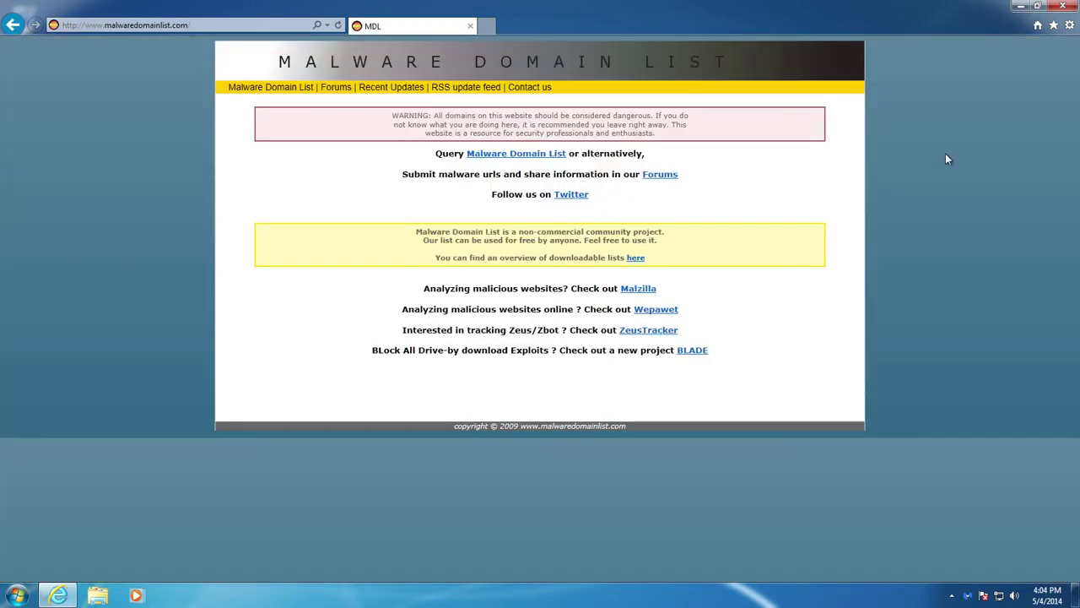
{"action": "left_click", "coordinate": [240, 94]}
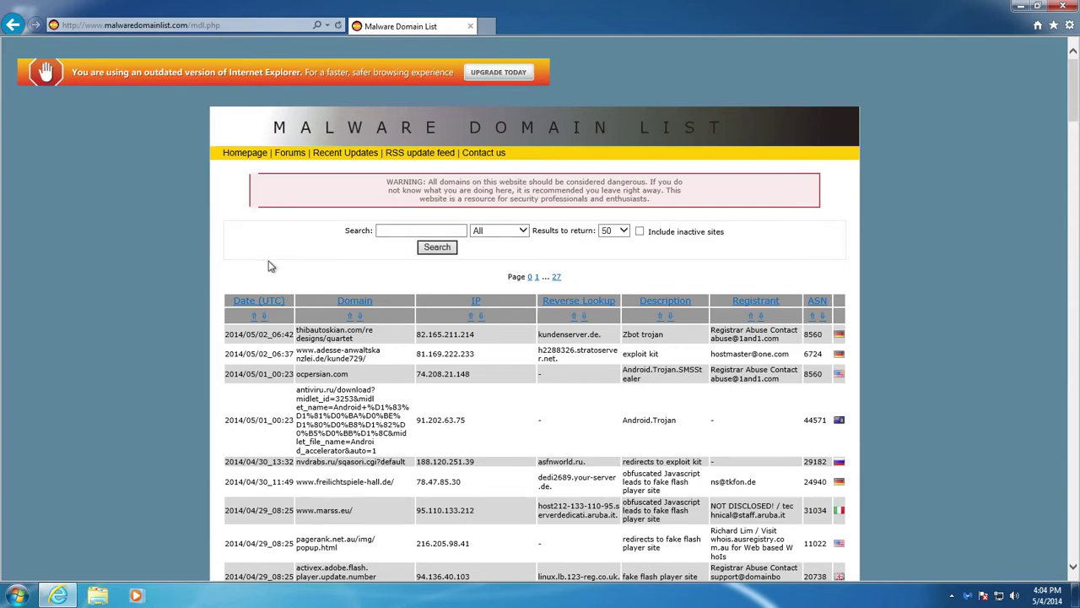
Examine the newest entries in the Malware Domain List table, including the Zbot trojan's domain
{"action": "scroll", "coordinate": [270, 269], "scroll_direction": "down", "scroll_amount": 2}
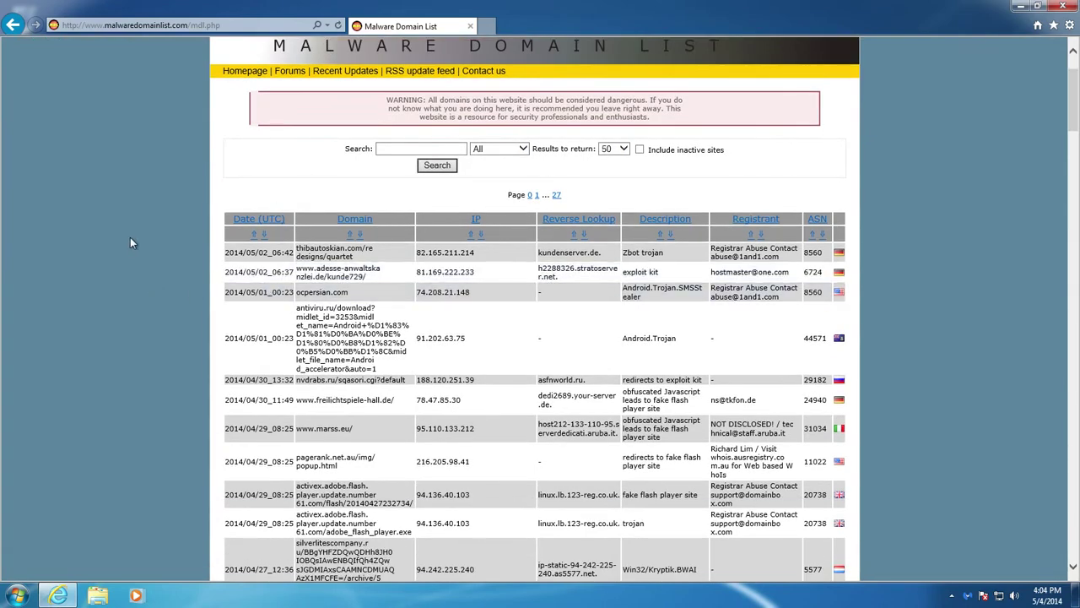
{"action": "scroll", "coordinate": [473, 321], "scroll_direction": "up", "scroll_amount": 2}
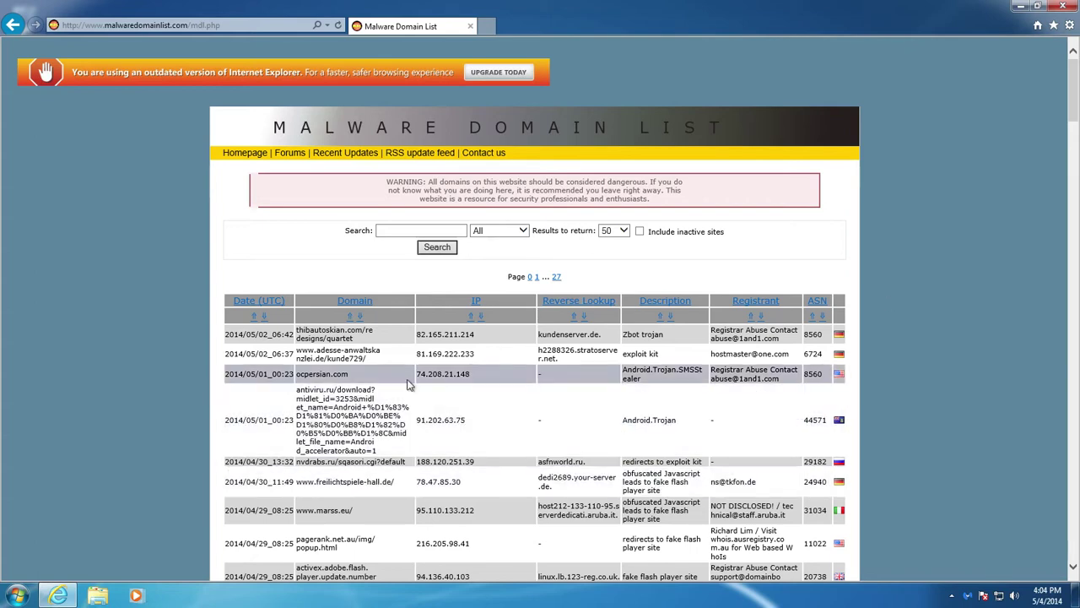
{"action": "scroll", "coordinate": [929, 310], "scroll_direction": "down", "scroll_amount": 1}
{"action": "scroll", "coordinate": [929, 305], "scroll_direction": "up", "scroll_amount": 1}
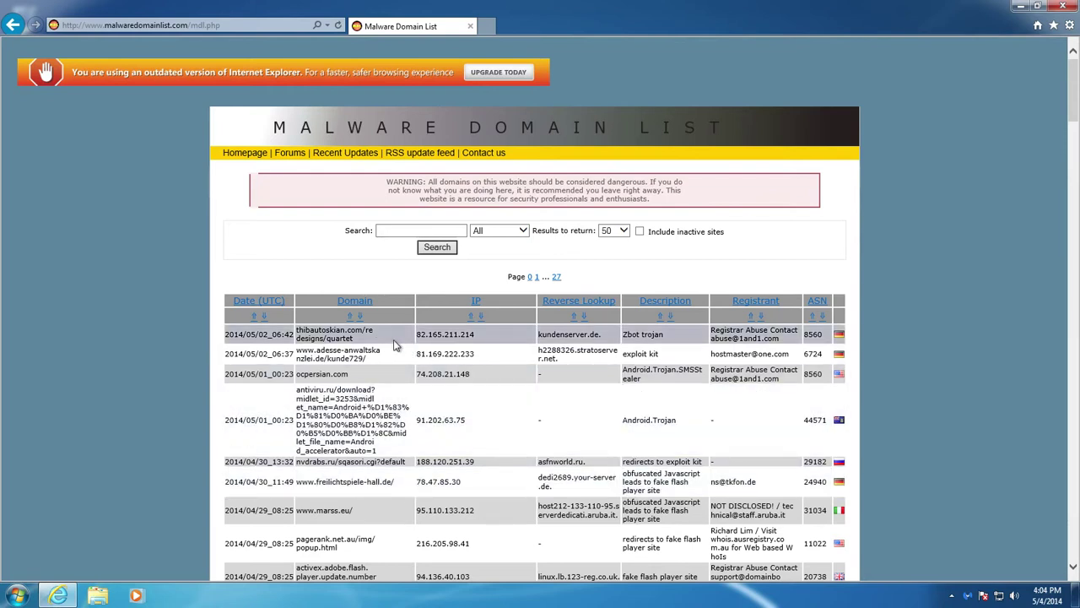
{"action": "left_click_drag", "start_coordinate": [355, 338], "coordinate": [309, 329]}
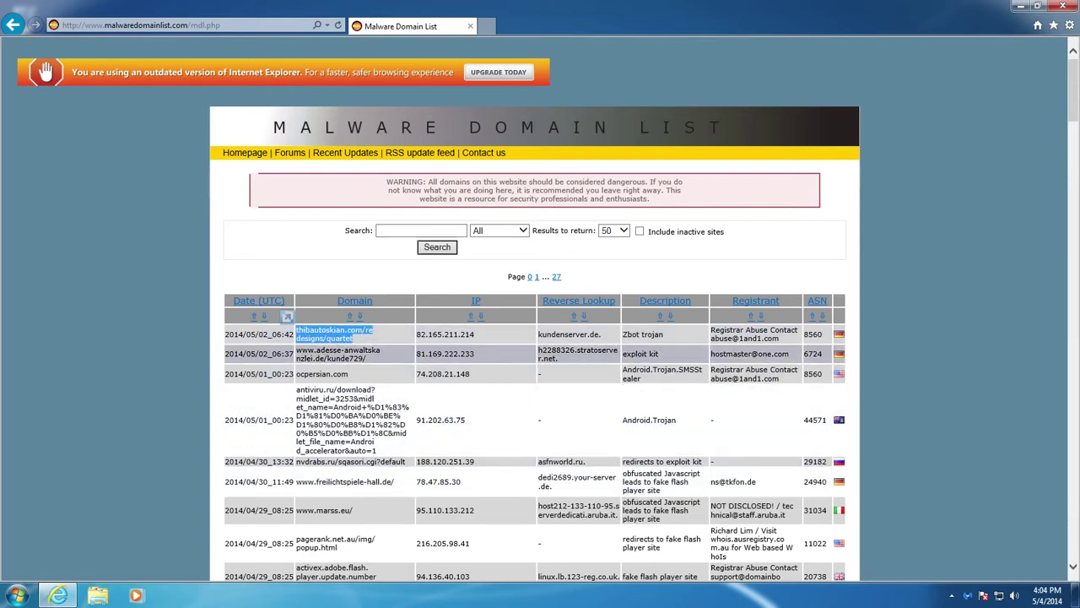
{"action": "left_click", "coordinate": [179, 343]}
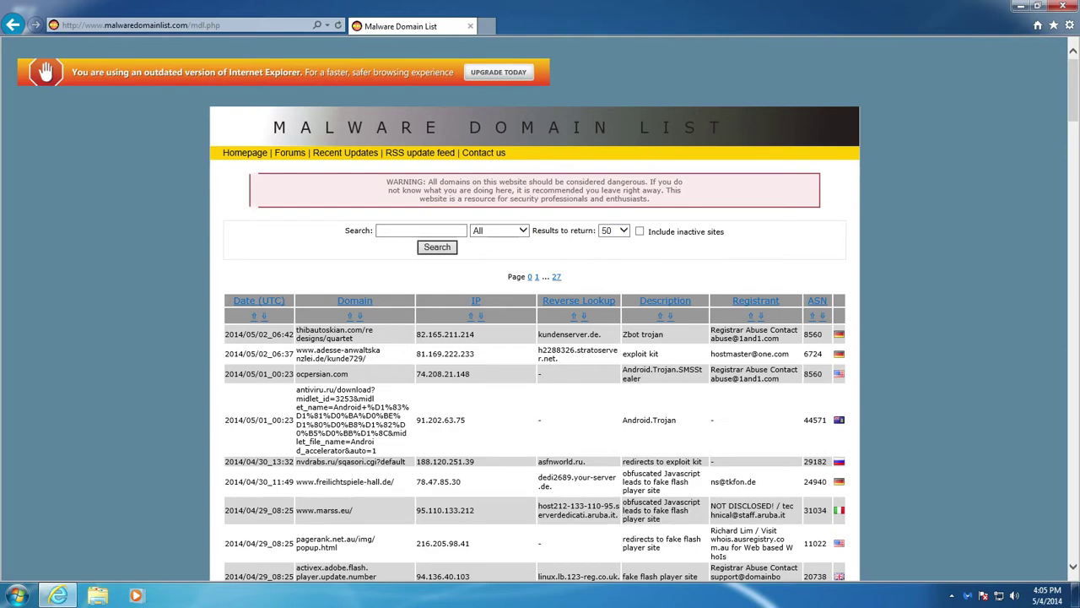
Copy the Zbot trojan URL thibautoskian.com/redesigns/quartet from the Malware Domain List table and visit it in a new tab
{"action": "scroll", "coordinate": [641, 402], "scroll_direction": "down", "scroll_amount": 2}
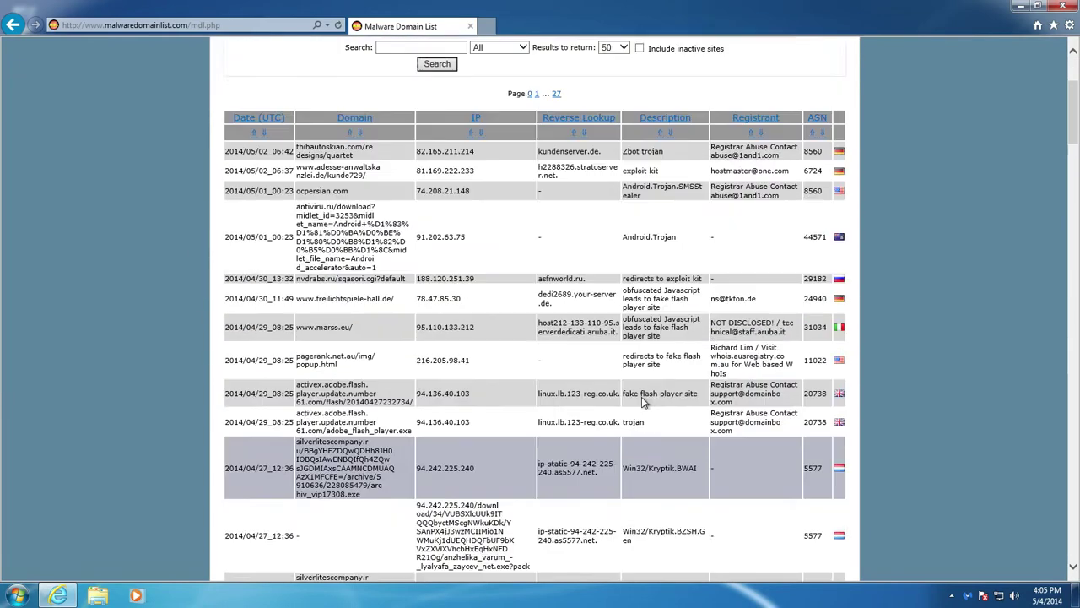
{"action": "scroll", "coordinate": [642, 402], "scroll_direction": "up", "scroll_amount": 2}
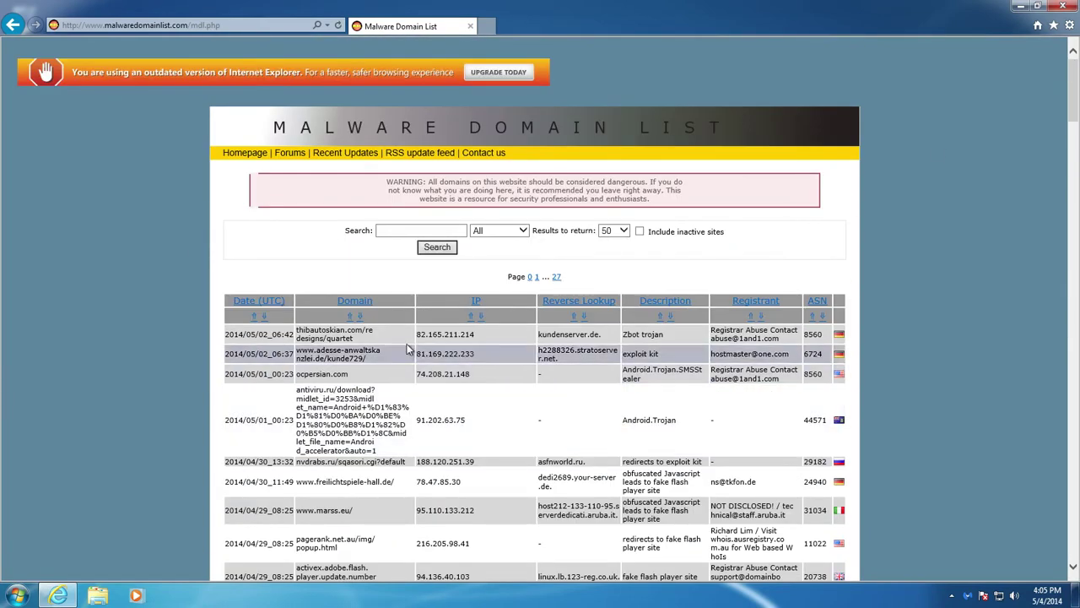
{"action": "double_click", "coordinate": [310, 338]}
{"action": "right_click", "coordinate": [311, 335]}
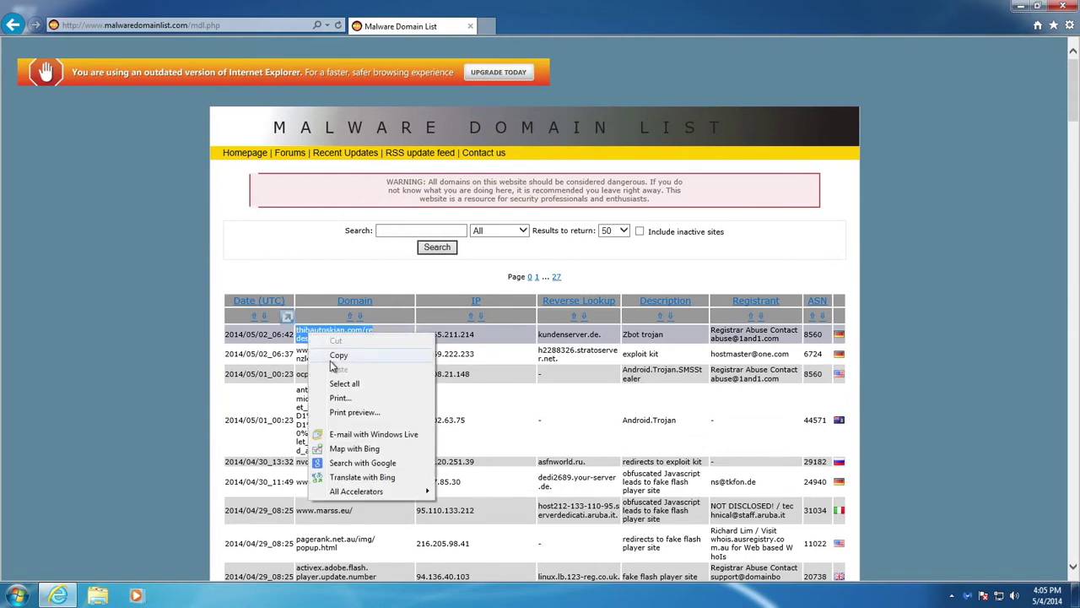
{"action": "left_click", "coordinate": [335, 355]}
{"action": "left_click", "coordinate": [202, 24]}
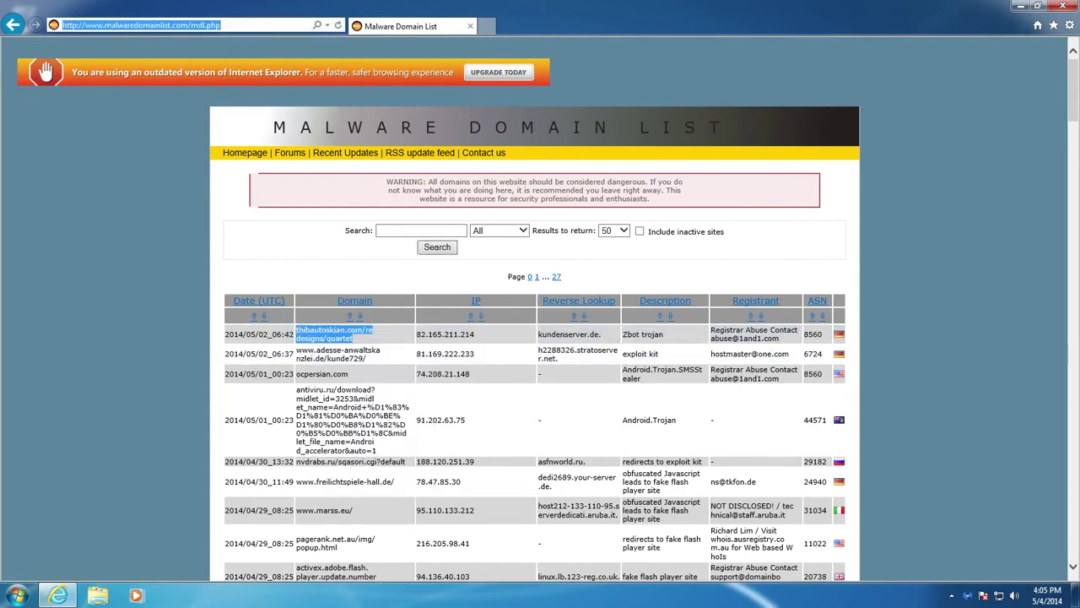
{"action": "left_click", "coordinate": [486, 27]}
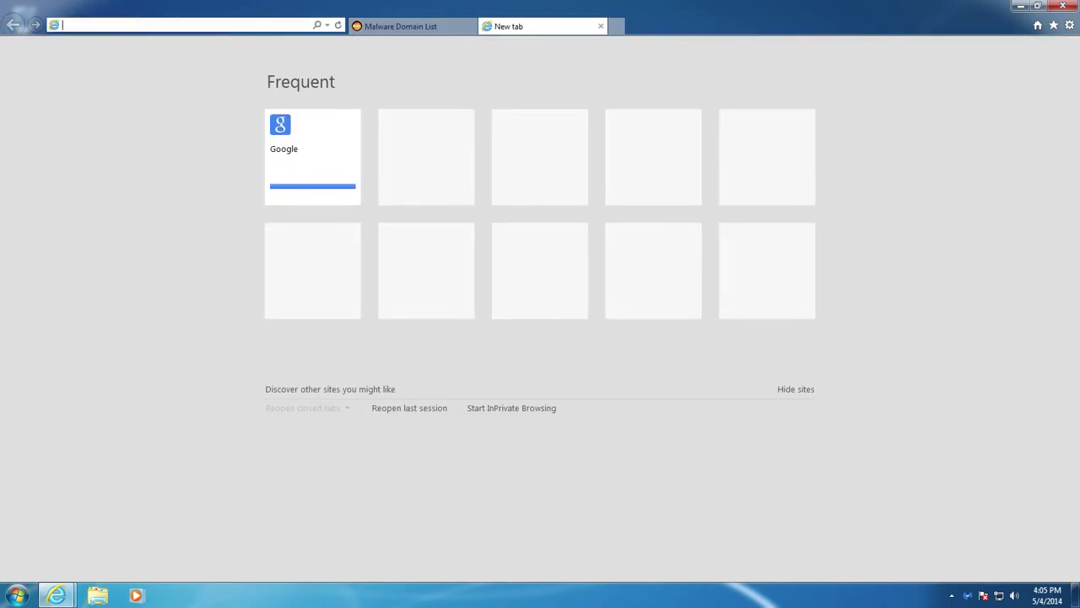
{"action": "key", "text": "ctrl+v"}
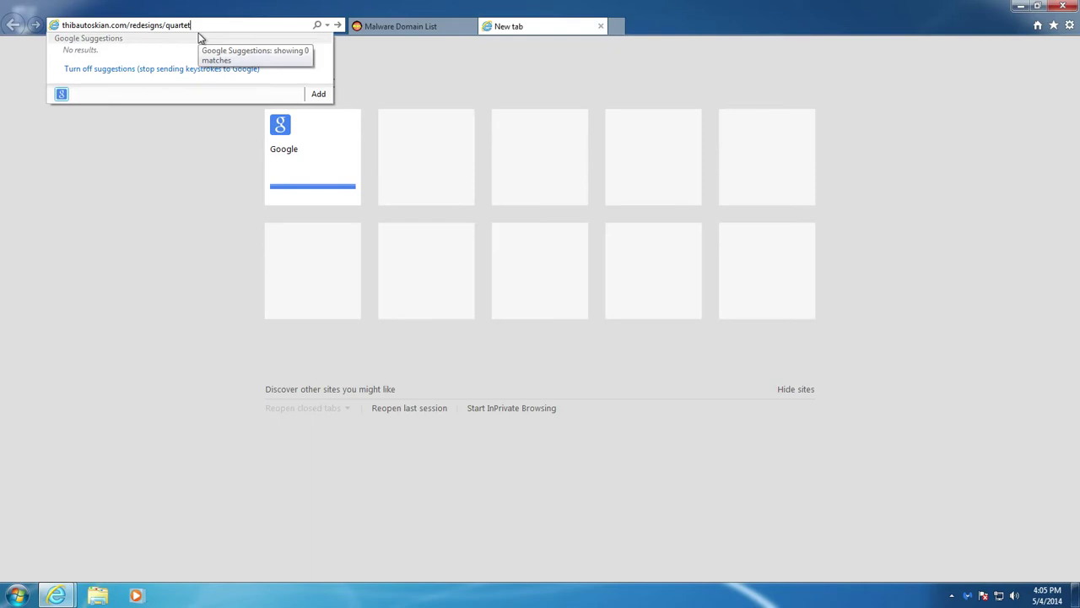
{"action": "key", "text": "Return"}
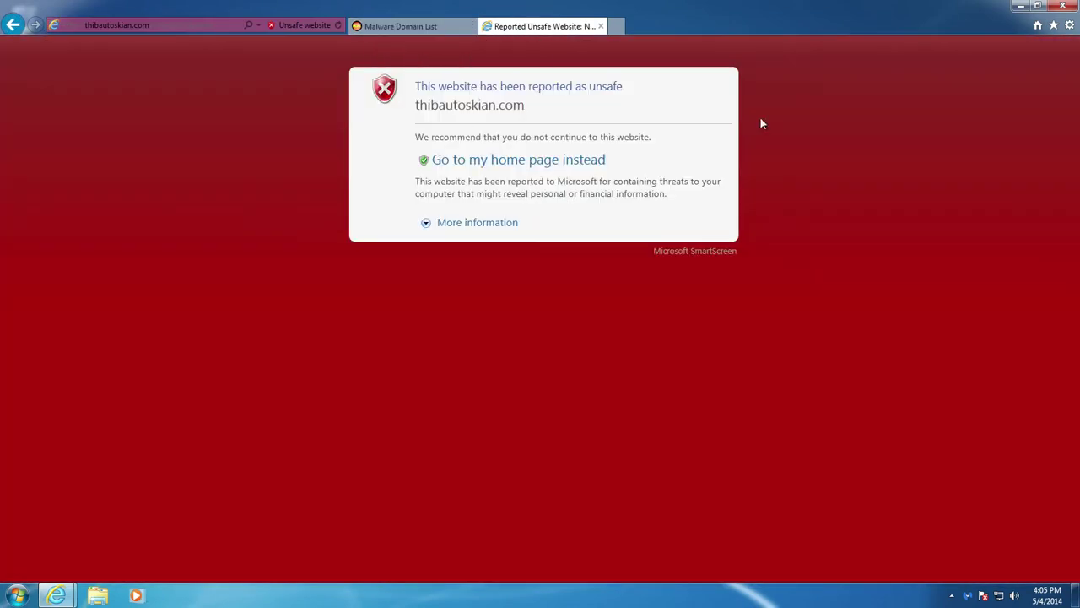
Turn off the browser's SmartScreen Filter
{"action": "left_click", "coordinate": [1068, 24]}
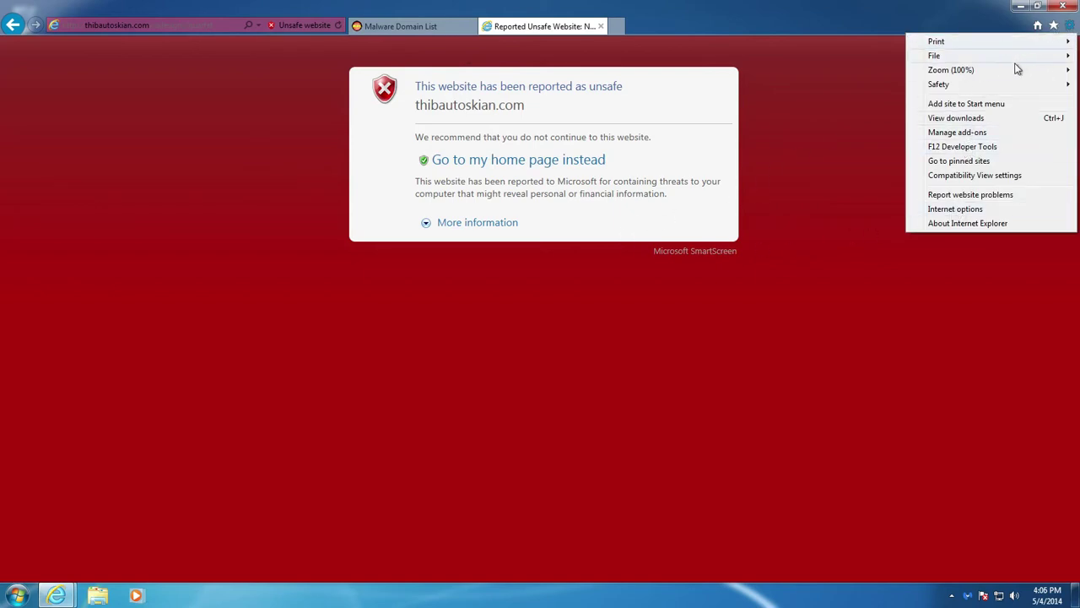
{"action": "mouse_move", "coordinate": [980, 85]}
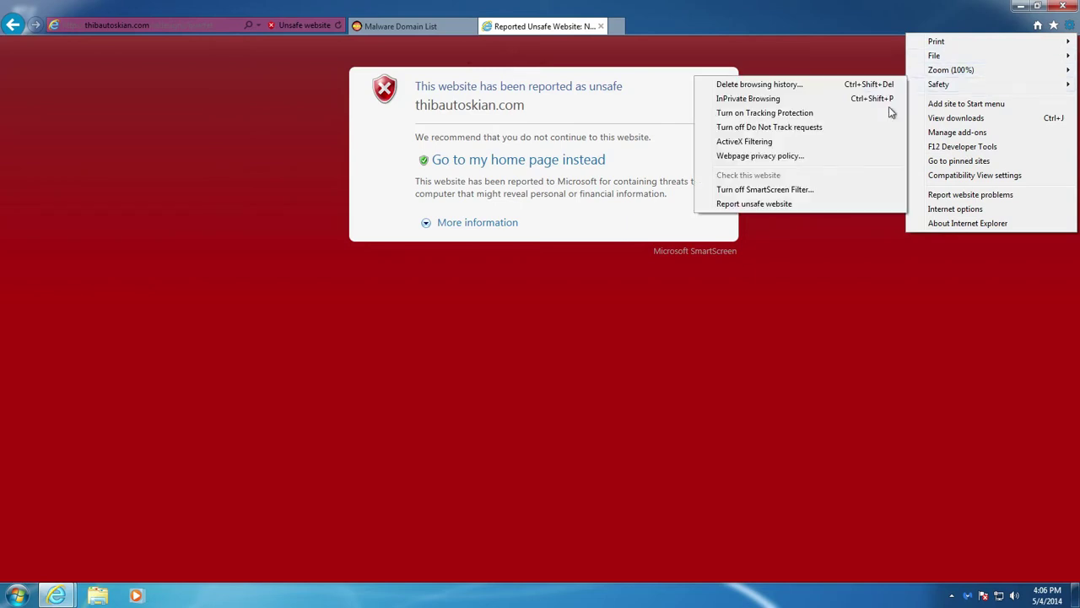
{"action": "left_click", "coordinate": [763, 190]}
{"action": "left_click", "coordinate": [651, 368]}
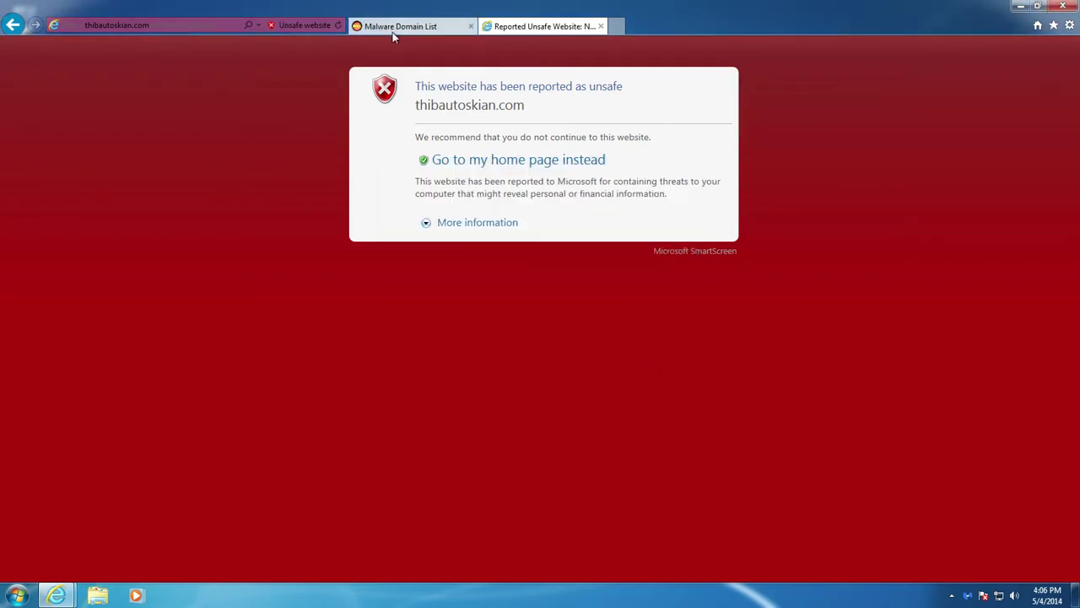
Close the blocked page's tab and reload thibautoskian.com/redesigns/quartet in a new one
{"action": "left_click", "coordinate": [601, 26]}
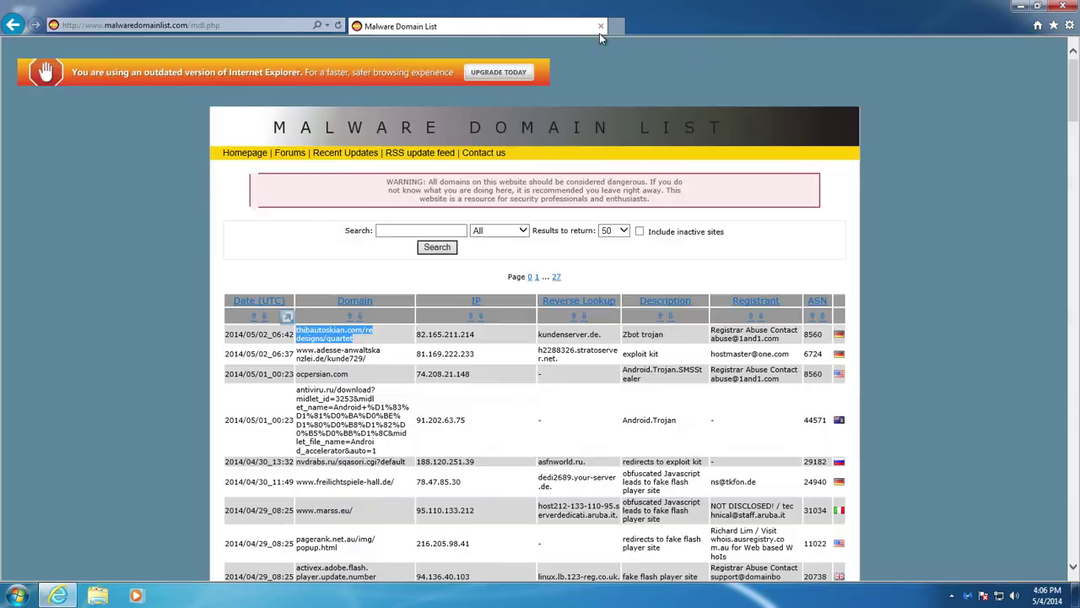
{"action": "left_click", "coordinate": [617, 26]}
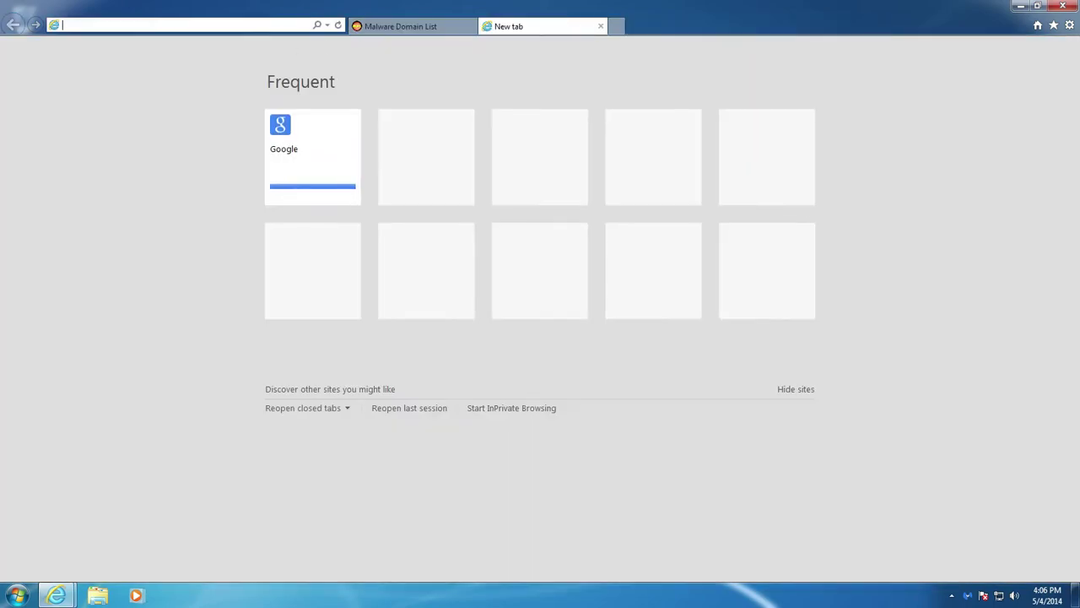
{"action": "key", "text": "ctrl+v"}
{"action": "key", "text": "Return"}
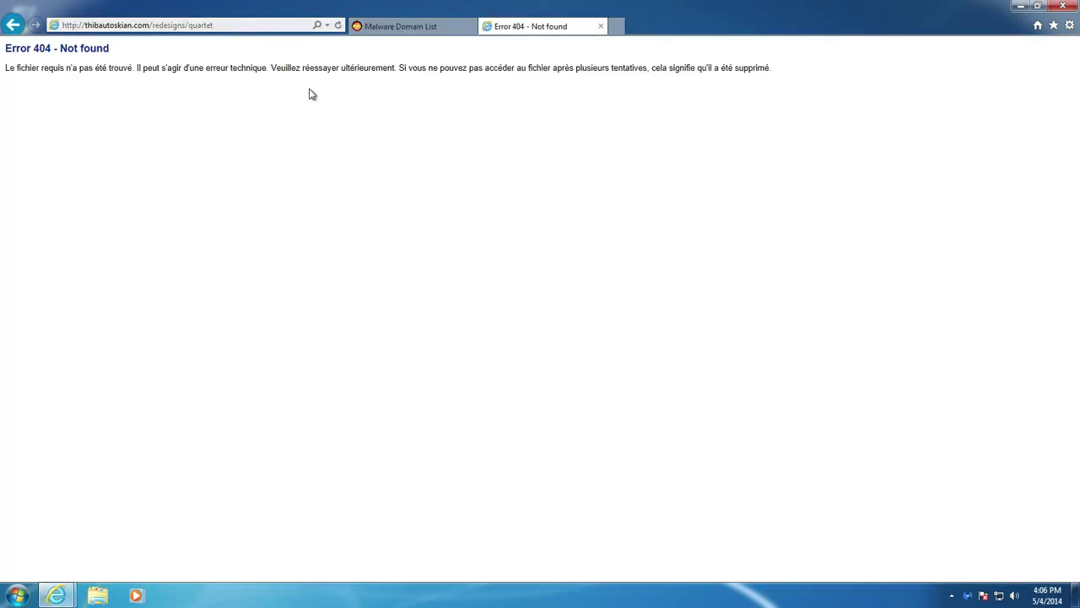
{"action": "left_click", "coordinate": [392, 26]}
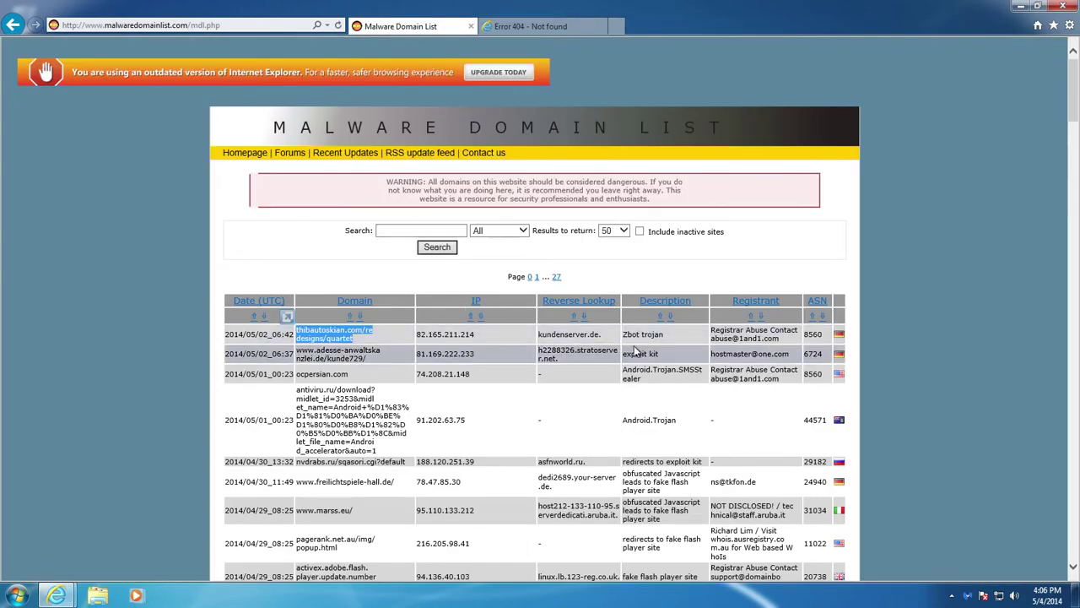
{"action": "left_click", "coordinate": [531, 27]}
{"action": "left_click", "coordinate": [465, 27]}
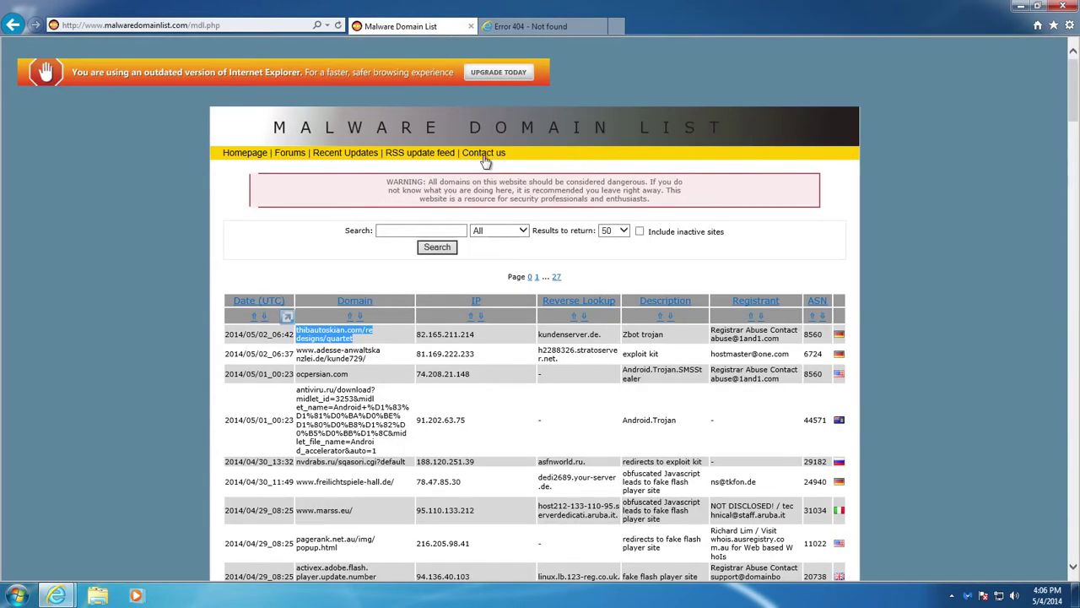
{"action": "left_click_drag", "start_coordinate": [377, 362], "coordinate": [297, 354]}
{"action": "right_click", "coordinate": [300, 354]}
{"action": "left_click", "coordinate": [334, 372]}
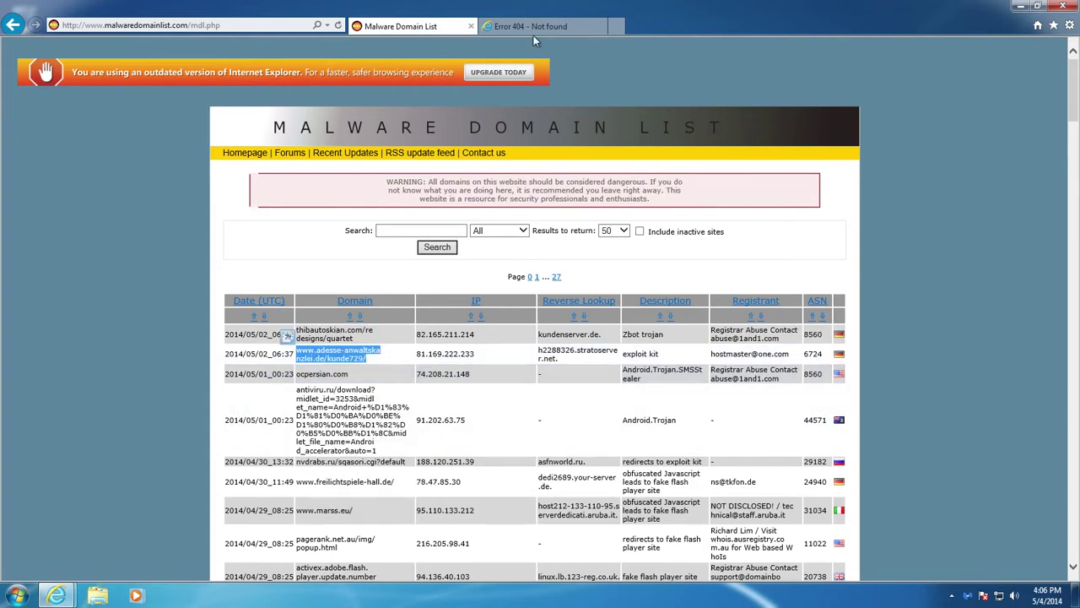
{"action": "left_click", "coordinate": [532, 28]}
{"action": "left_click", "coordinate": [270, 27]}
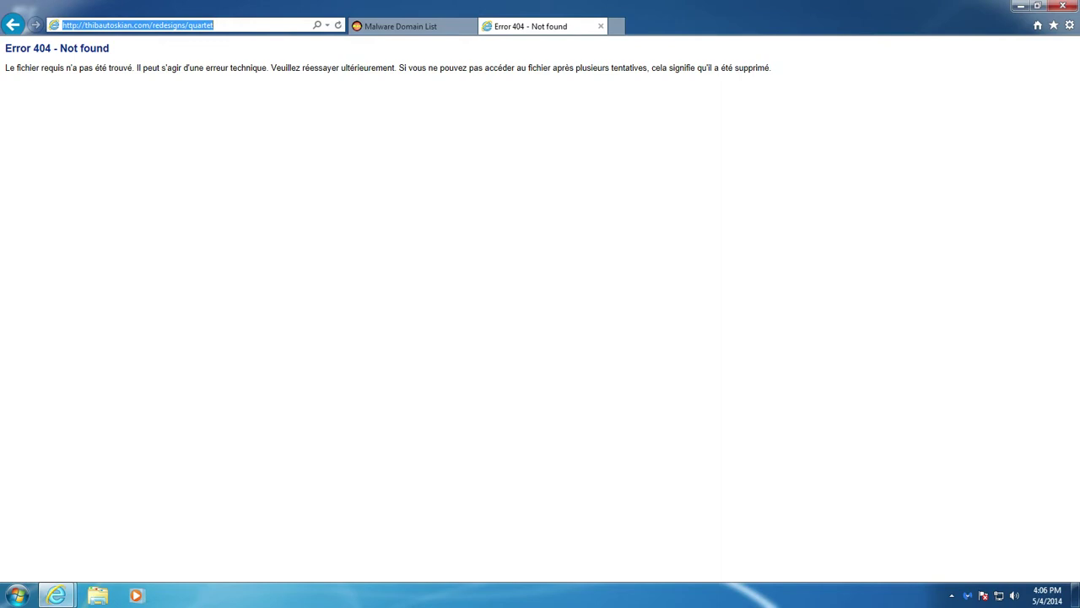
{"action": "key", "text": "ctrl+v"}
{"action": "key", "text": "Return"}
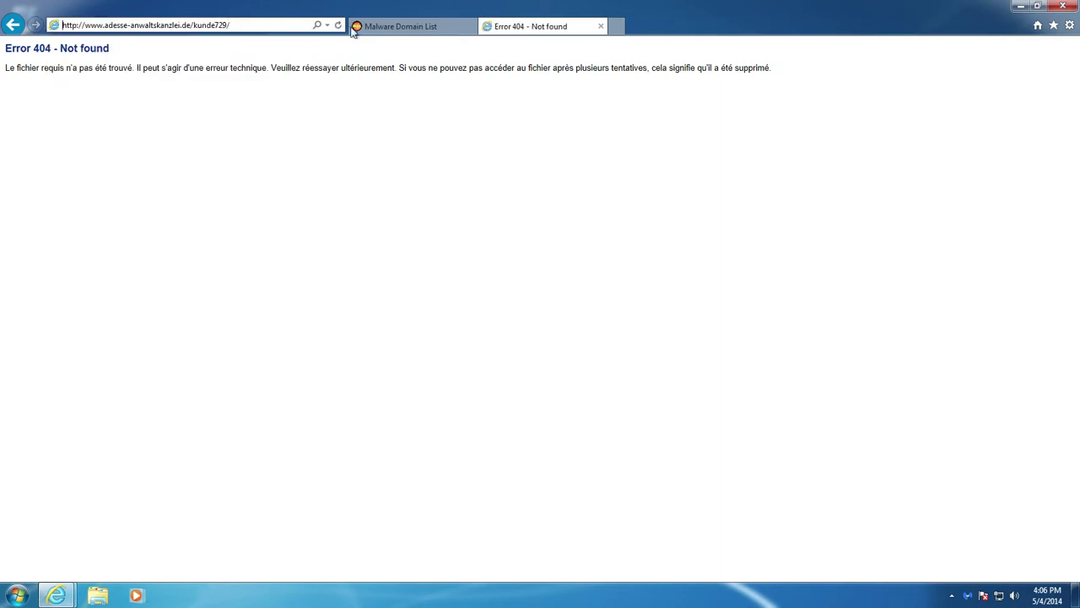
Copy the trojan URL ending in adobe_flash_player.exe from the malware list and load it in the test tab
{"action": "left_click", "coordinate": [398, 28]}
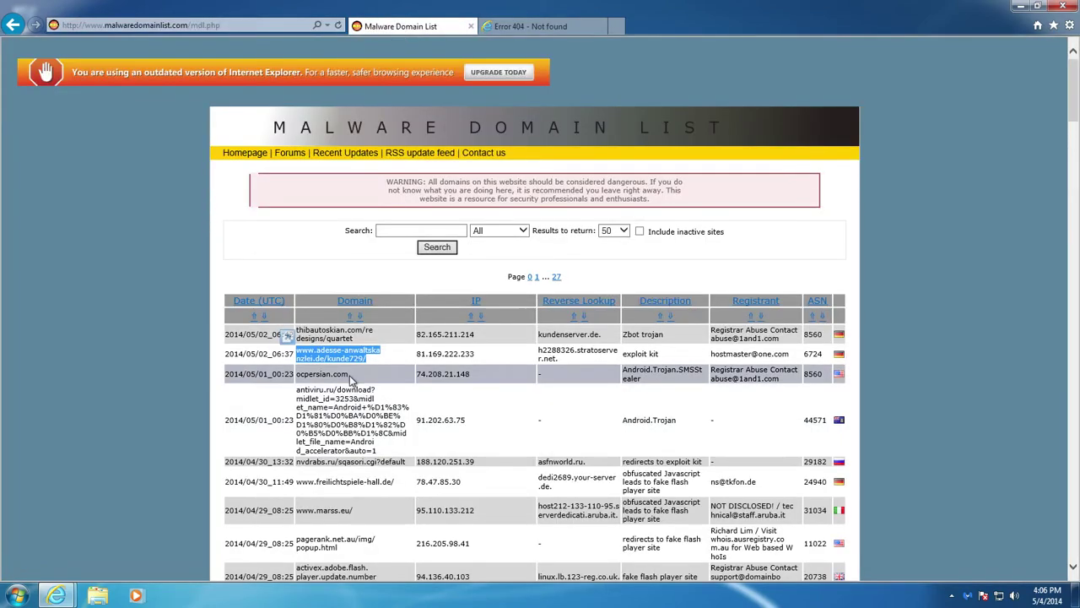
{"action": "scroll", "coordinate": [351, 379], "scroll_direction": "down", "scroll_amount": 1}
{"action": "scroll", "coordinate": [363, 397], "scroll_direction": "down", "scroll_amount": 1}
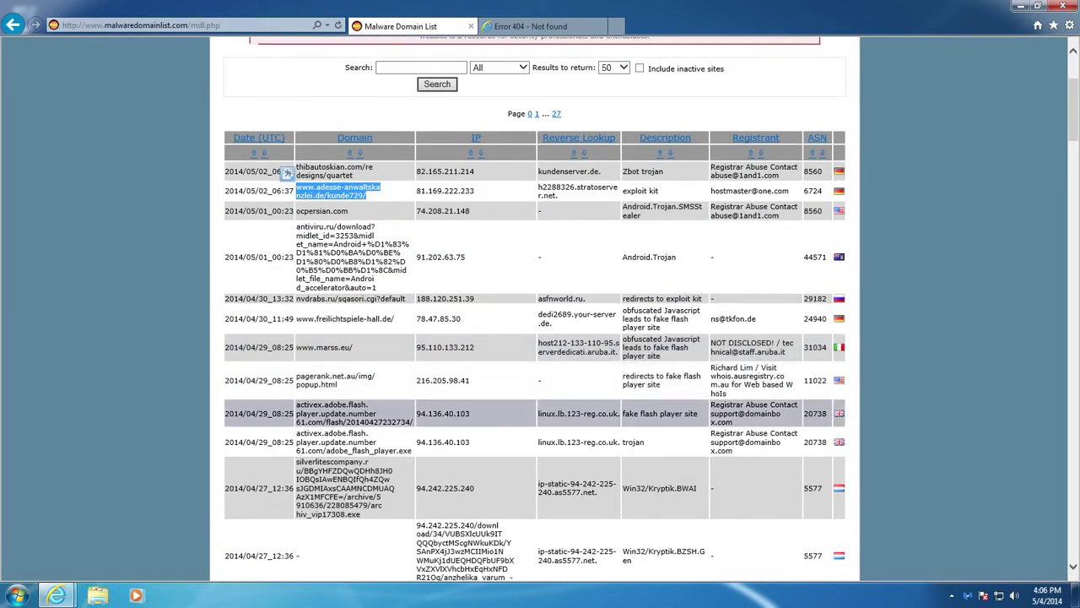
{"action": "scroll", "coordinate": [363, 403], "scroll_direction": "down", "scroll_amount": 2}
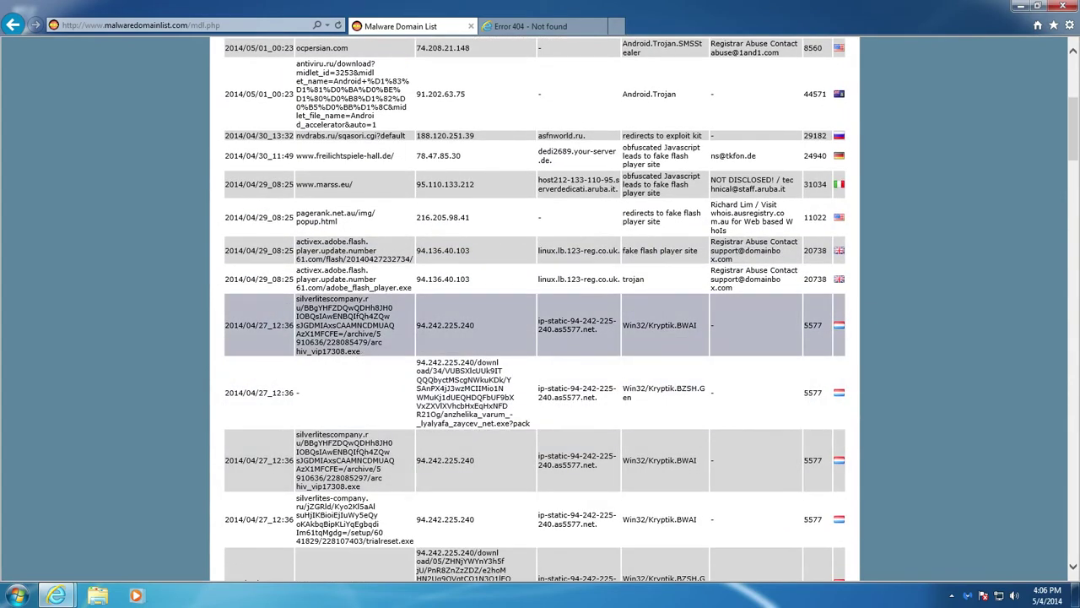
{"action": "triple_click", "coordinate": [358, 286]}
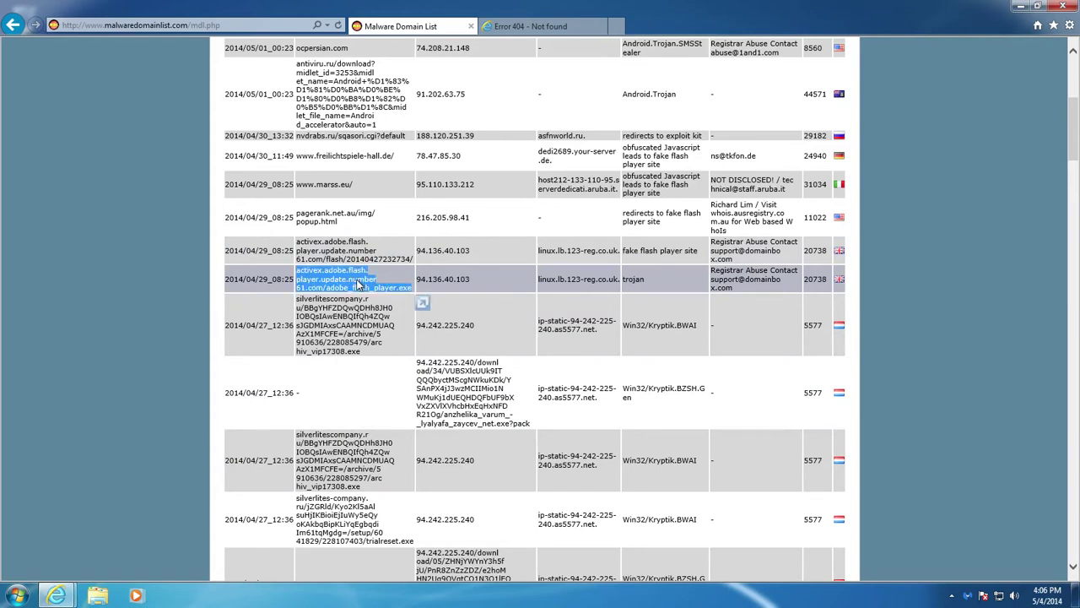
{"action": "key", "text": "ctrl+c"}
{"action": "left_click", "coordinate": [523, 26]}
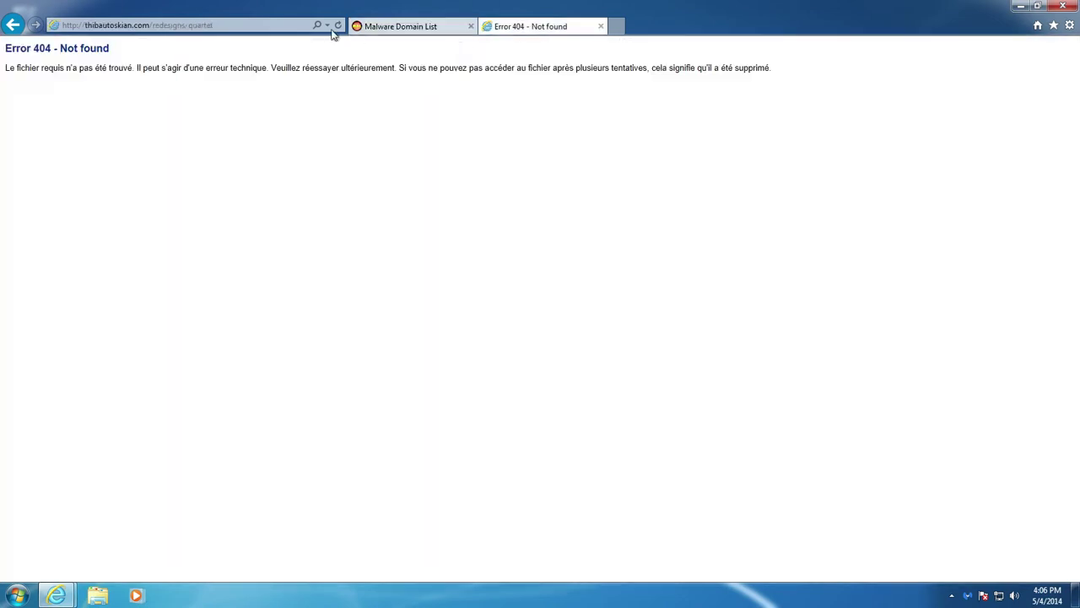
{"action": "left_click", "coordinate": [287, 25]}
{"action": "key", "text": "ctrl+v"}
{"action": "key", "text": "Return"}
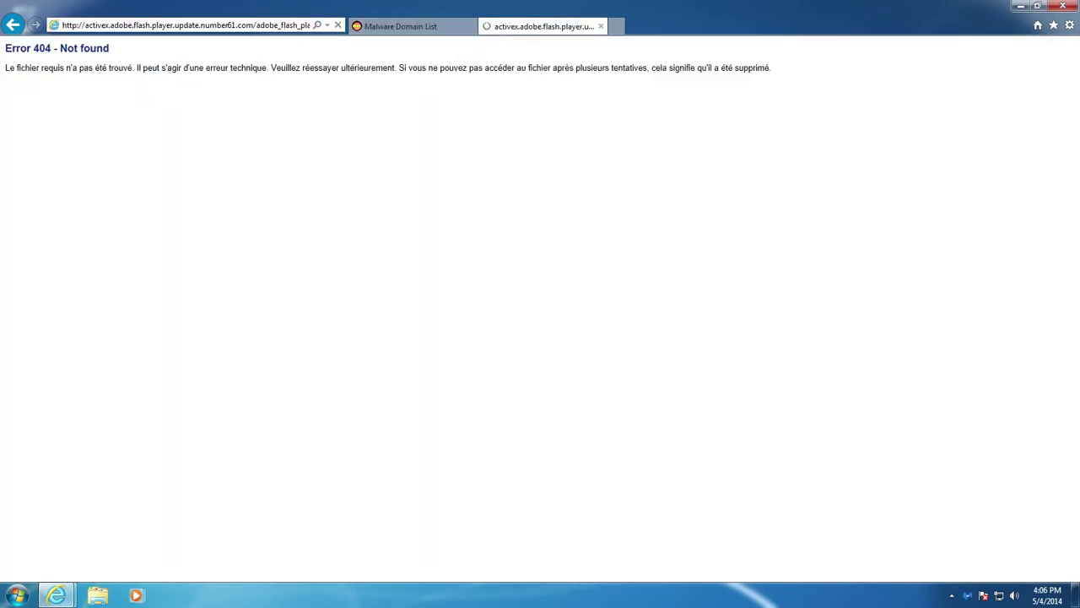
Copy the first silverlitescompany.ru Win32/Kryptik.BWAI URL, containing 228085479, and load it in the test tab
{"action": "left_click", "coordinate": [402, 26]}
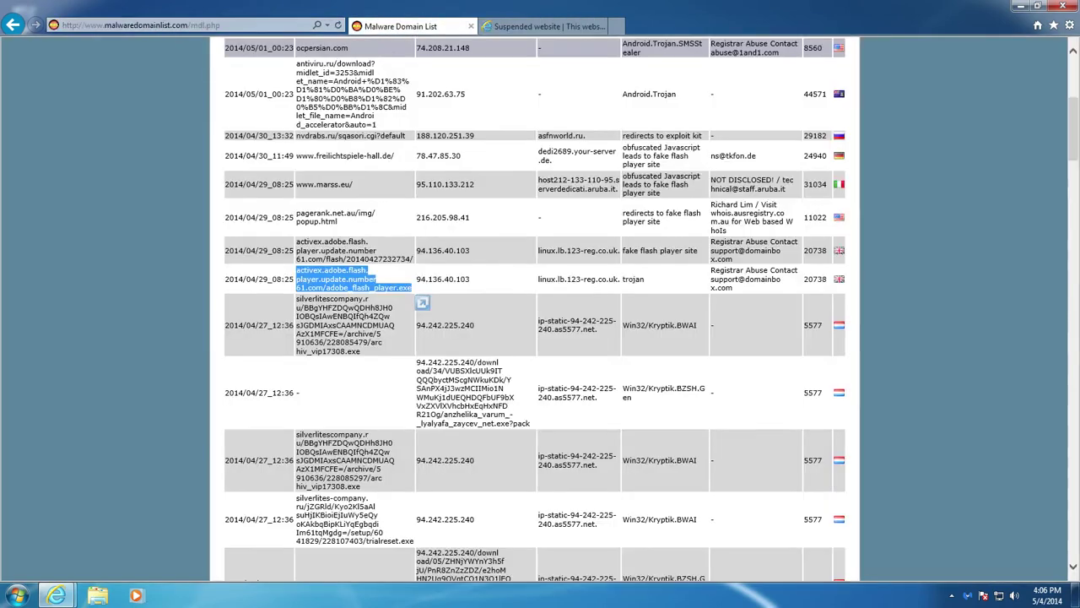
{"action": "triple_click", "coordinate": [344, 342]}
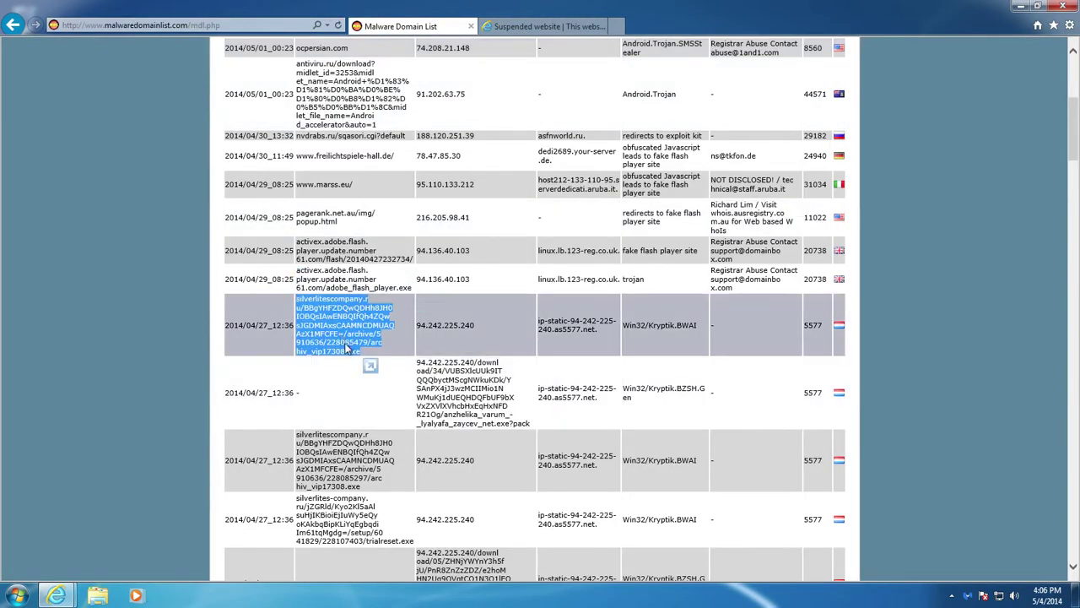
{"action": "mouse_move", "coordinate": [545, 28]}
{"action": "left_mouse_down"}
{"action": "mouse_move", "coordinate": [416, 35]}
{"action": "mouse_move", "coordinate": [538, 34]}
{"action": "left_mouse_up"}
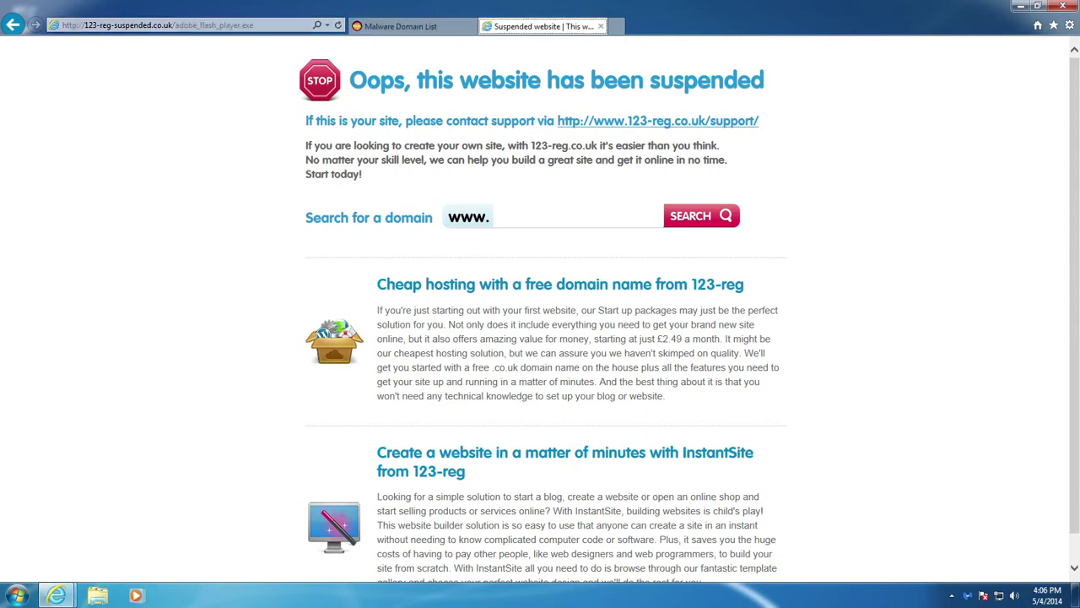
{"action": "left_click", "coordinate": [179, 26]}
{"action": "key", "text": "ctrl+v"}
{"action": "key", "text": "Return"}
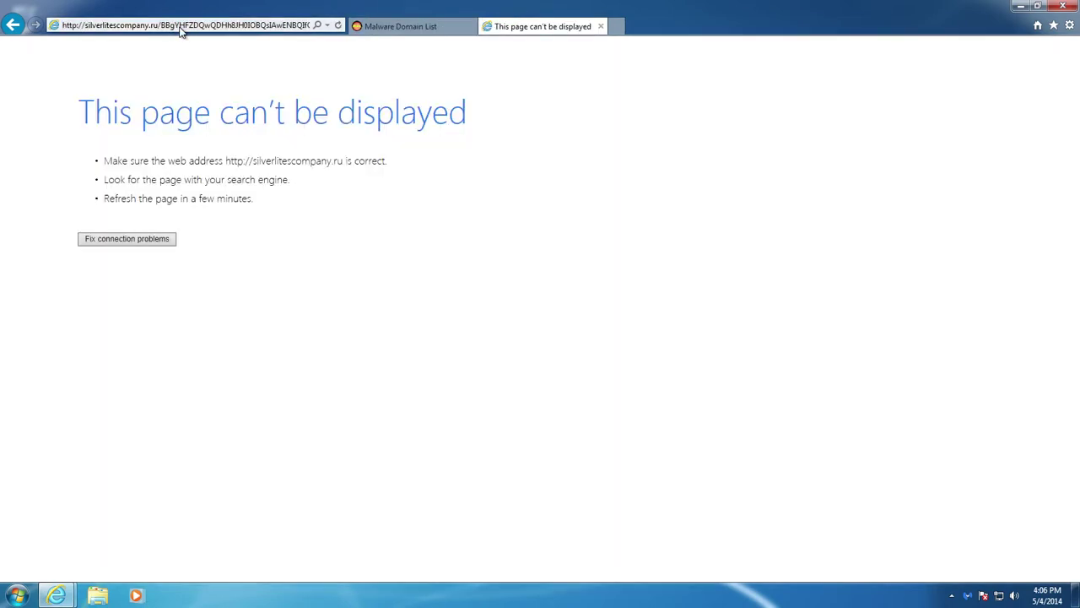
Copy the silverlitescompany.ru URL containing 228085281 from further down the malware list and load it in the test tab
{"action": "left_click", "coordinate": [403, 32]}
{"action": "scroll", "coordinate": [363, 397], "scroll_direction": "down", "scroll_amount": 5}
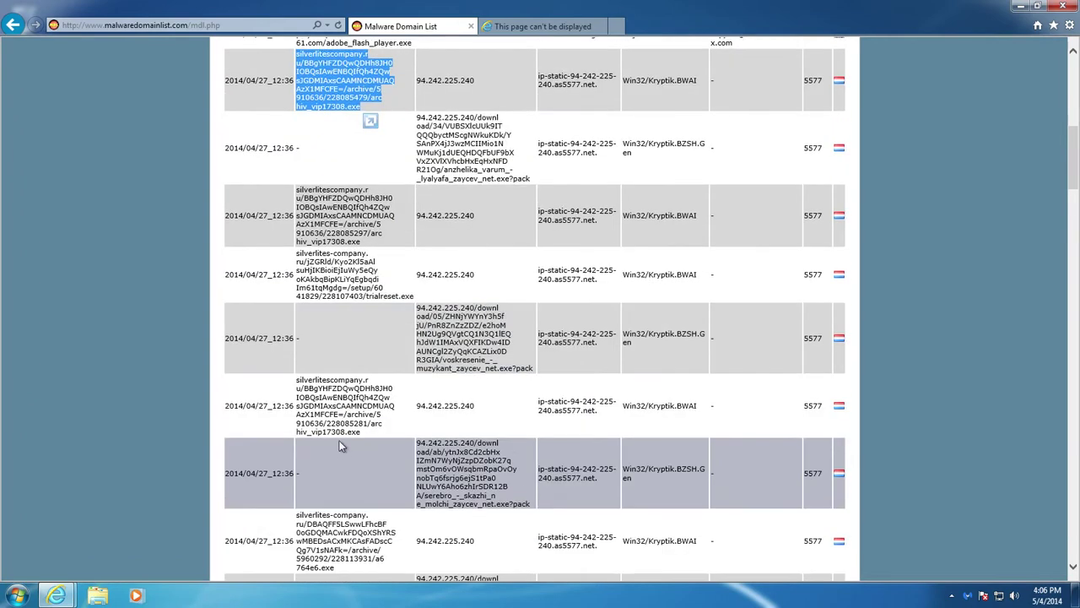
{"action": "triple_click", "coordinate": [336, 414]}
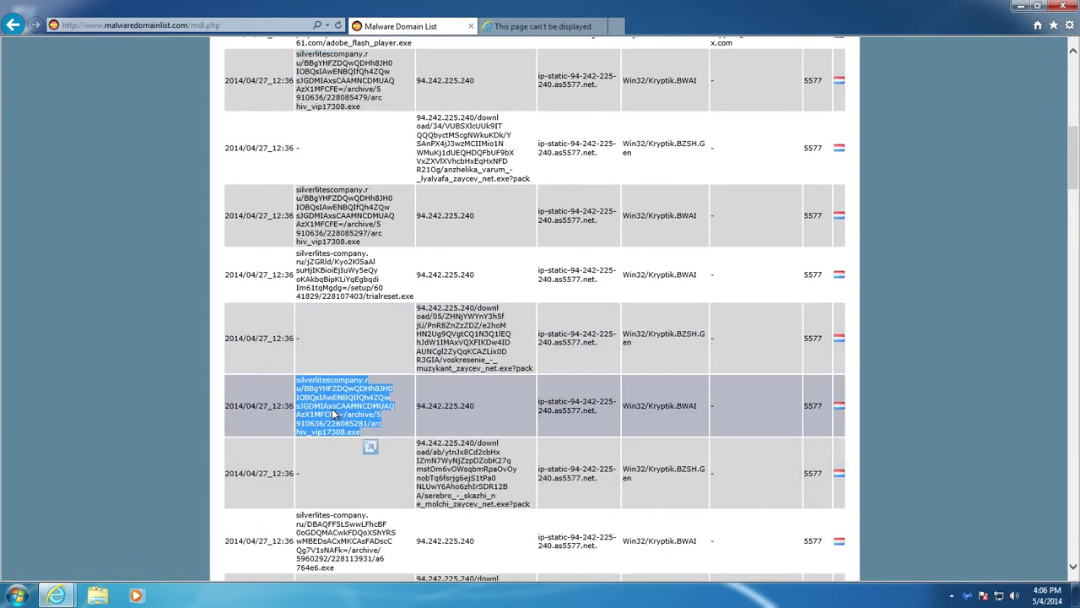
{"action": "left_click", "coordinate": [496, 29]}
{"action": "left_click", "coordinate": [213, 29]}
{"action": "key", "text": "ctrl+v"}
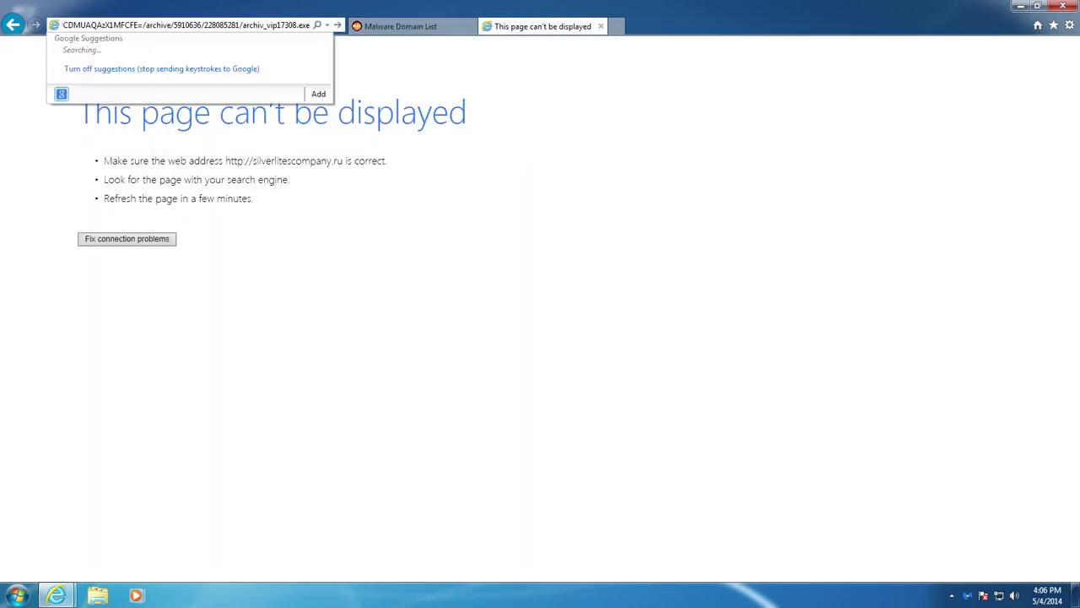
{"action": "key", "text": "Return"}
Browse further down the malware domain list and open the Malc0de Database favorite in its place
{"action": "left_click", "coordinate": [403, 28]}
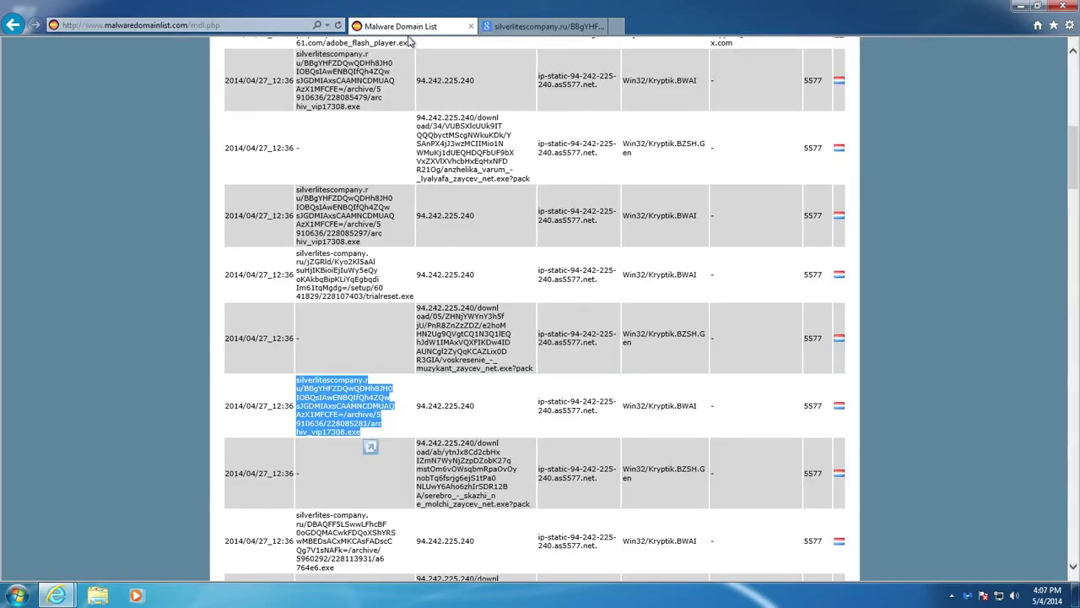
{"action": "scroll", "coordinate": [370, 358], "scroll_direction": "down", "scroll_amount": 2}
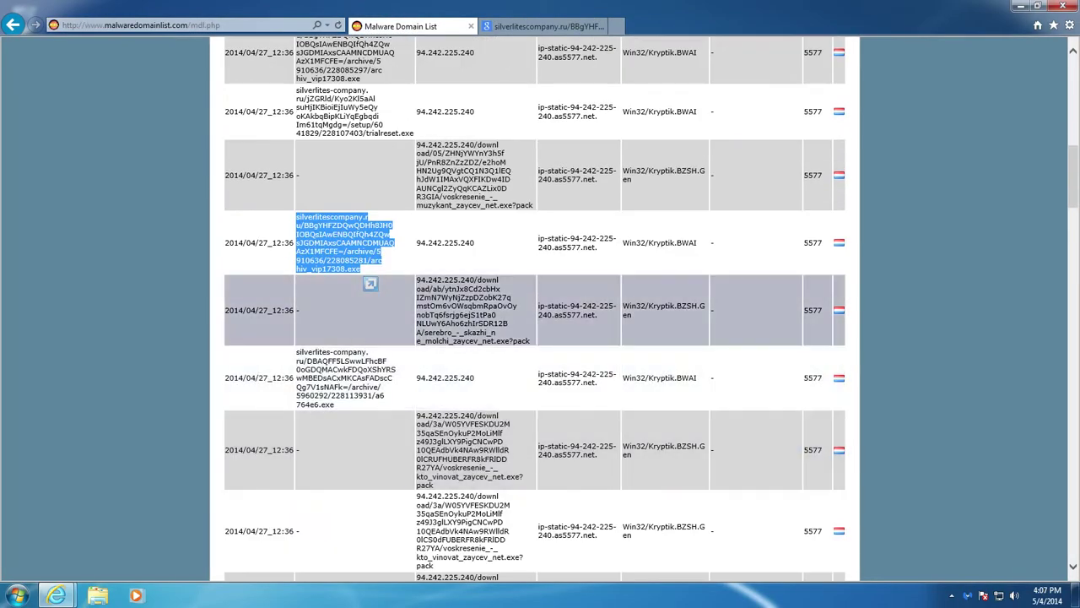
{"action": "scroll", "coordinate": [344, 379], "scroll_direction": "down", "scroll_amount": 2}
{"action": "scroll", "coordinate": [345, 325], "scroll_direction": "down", "scroll_amount": 6}
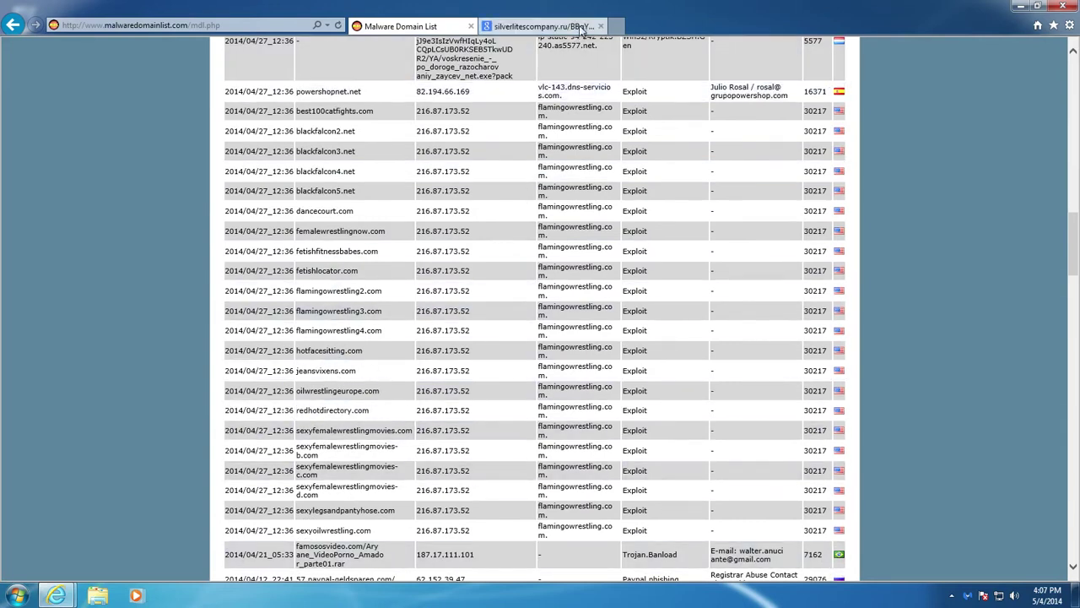
{"action": "left_click", "coordinate": [1053, 25]}
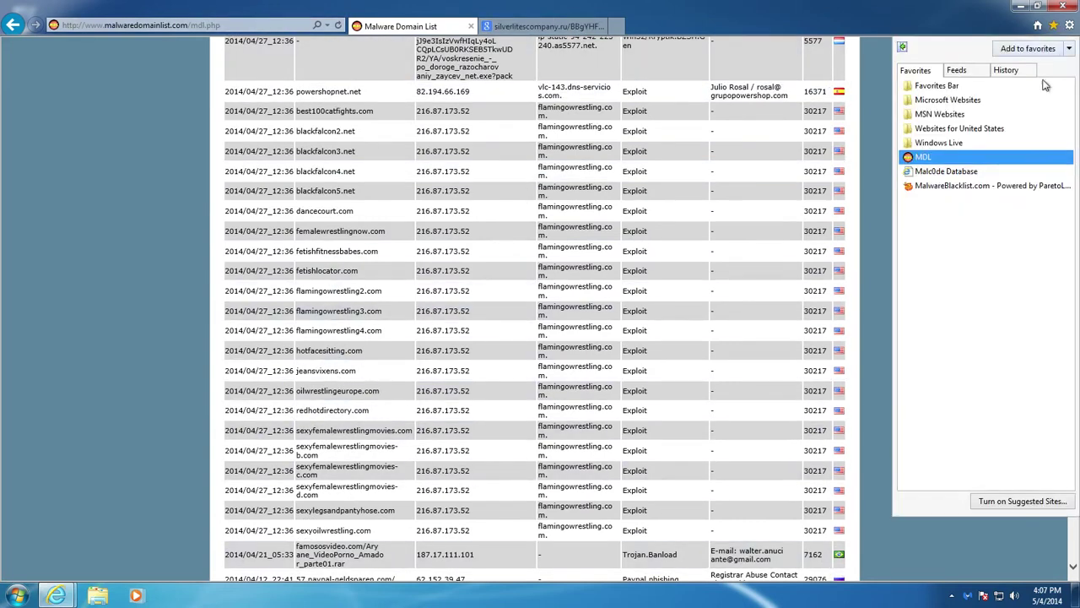
{"action": "left_click", "coordinate": [979, 173]}
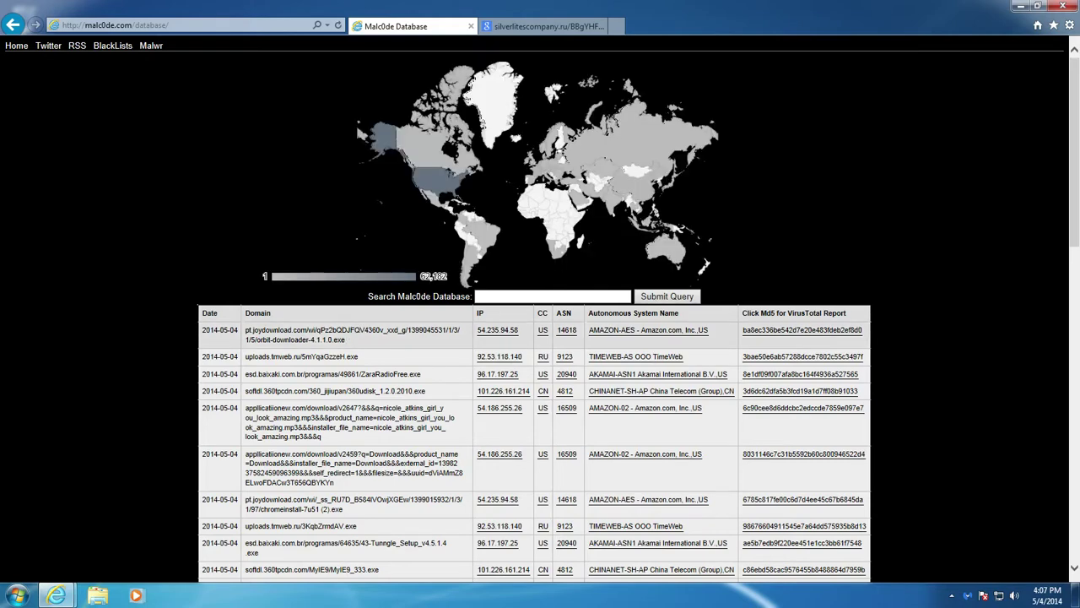
Copy the pt.joydownload.com URL ending in orbit-downloader-4.1.1.0.exe from the Malc0de list and load it in the test tab
{"action": "left_click_drag", "start_coordinate": [345, 339], "coordinate": [246, 329]}
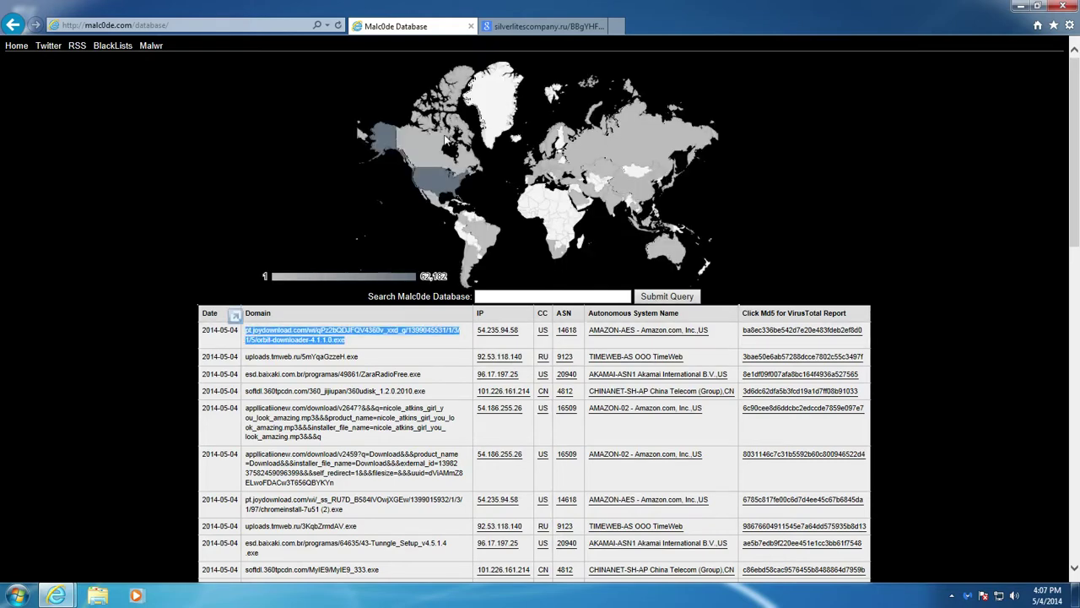
{"action": "left_click", "coordinate": [526, 26]}
{"action": "left_click", "coordinate": [241, 26]}
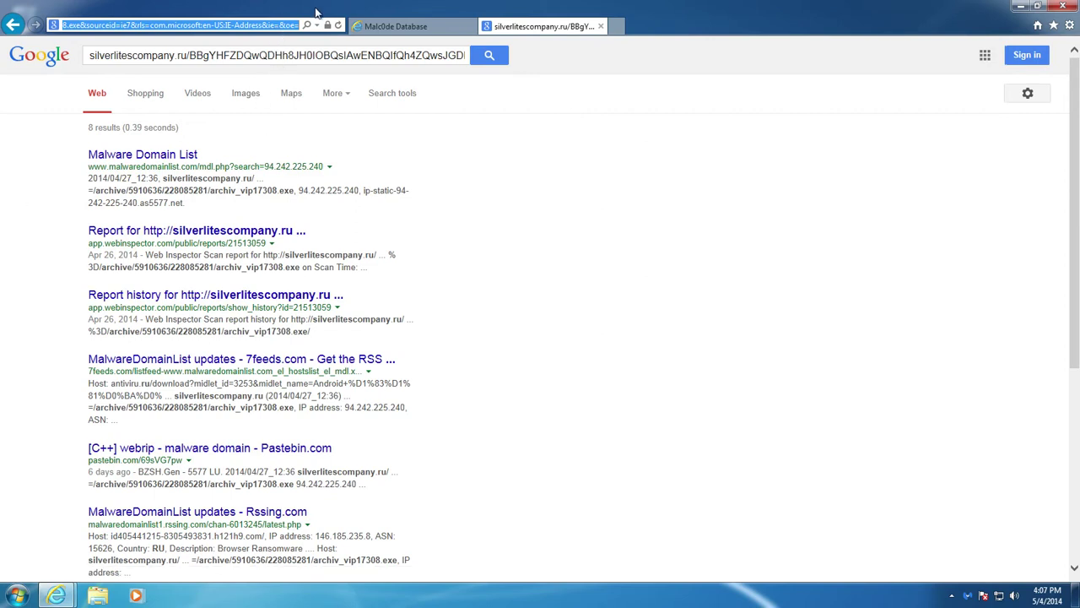
{"action": "key", "text": "ctrl+v"}
{"action": "key", "text": "Return"}
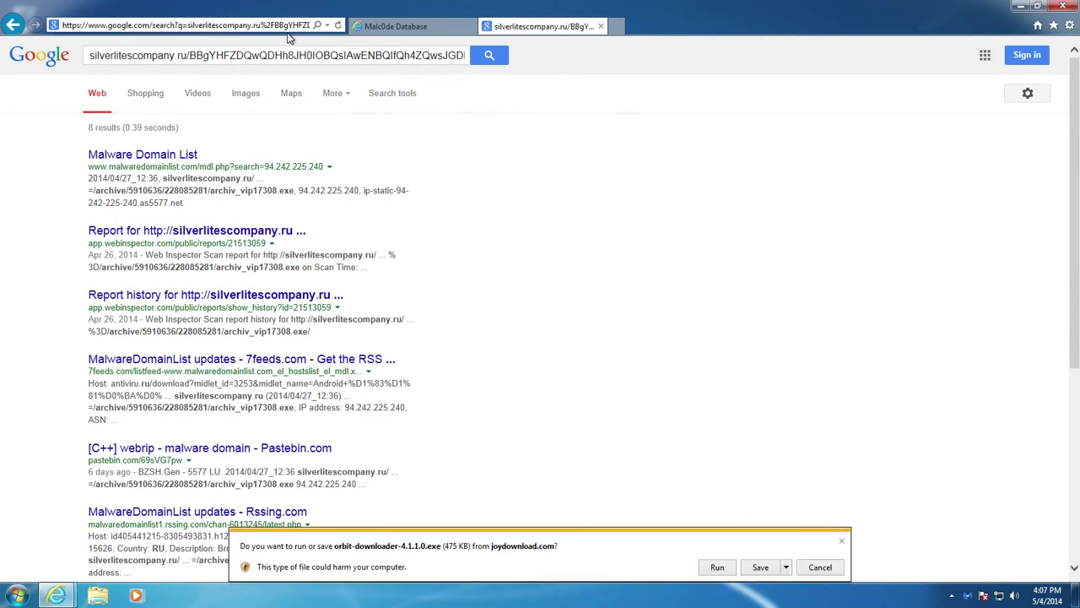
Run the Orbit Downloader web installer with administrator permission, start its download, and minimize it after dismissing the Malwarebytes alert
{"action": "left_click", "coordinate": [716, 567]}
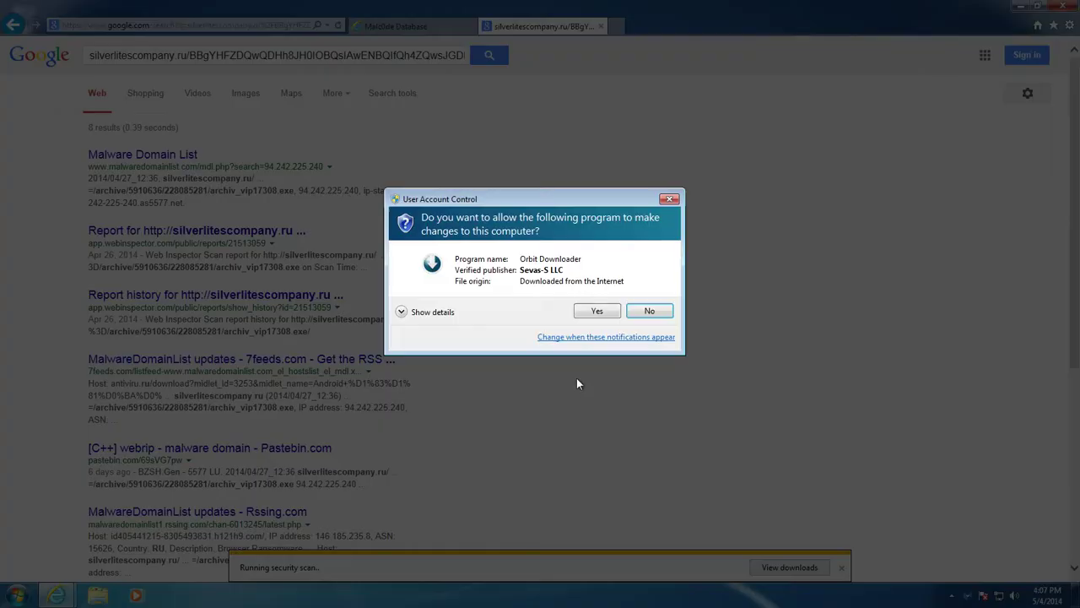
{"action": "left_click", "coordinate": [608, 312]}
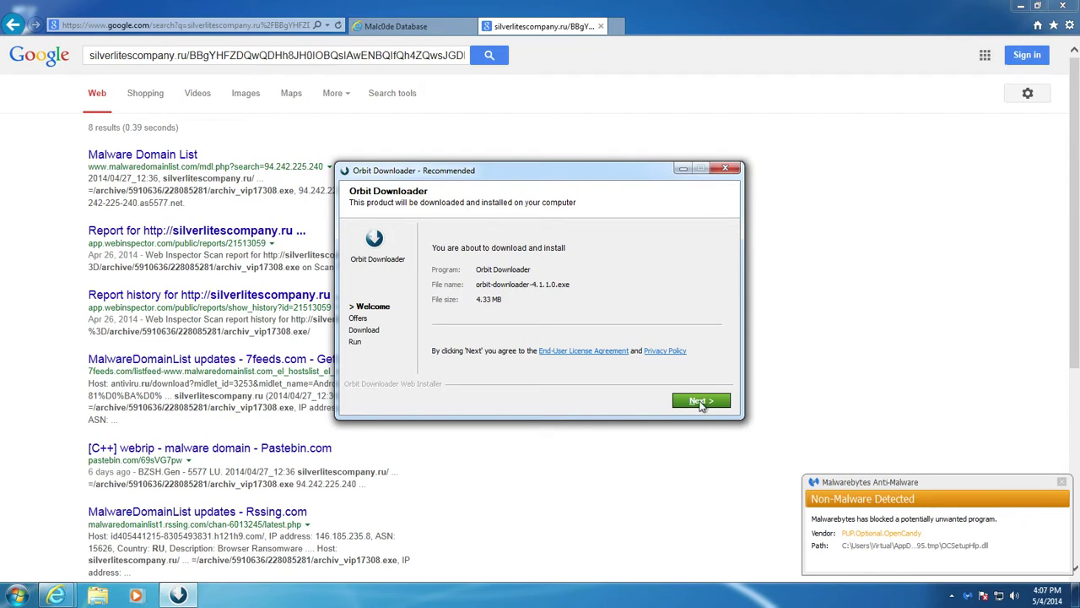
{"action": "left_click", "coordinate": [701, 402]}
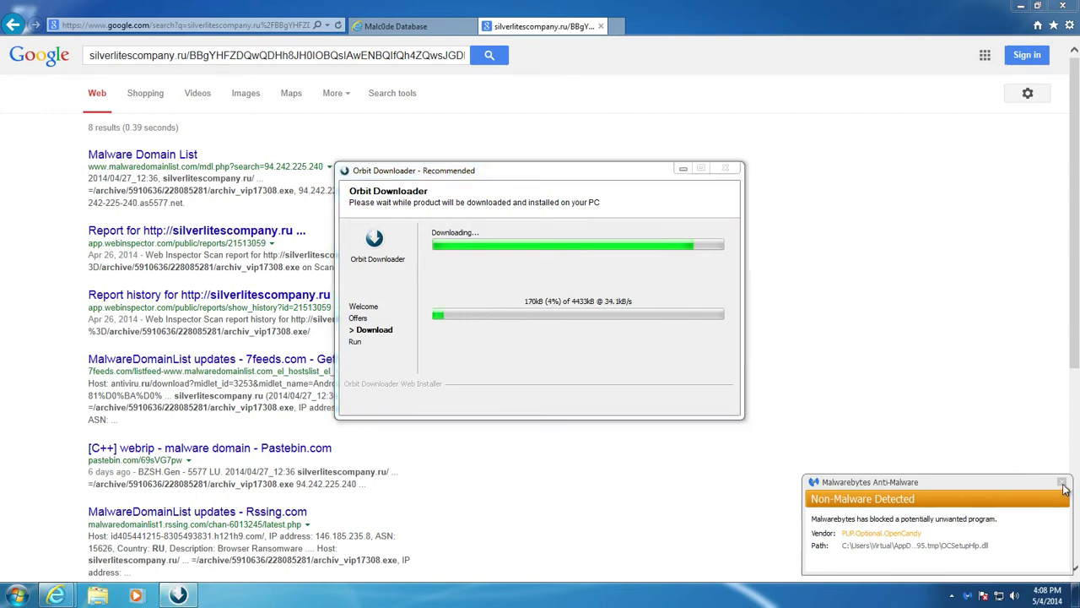
{"action": "left_click", "coordinate": [1062, 483]}
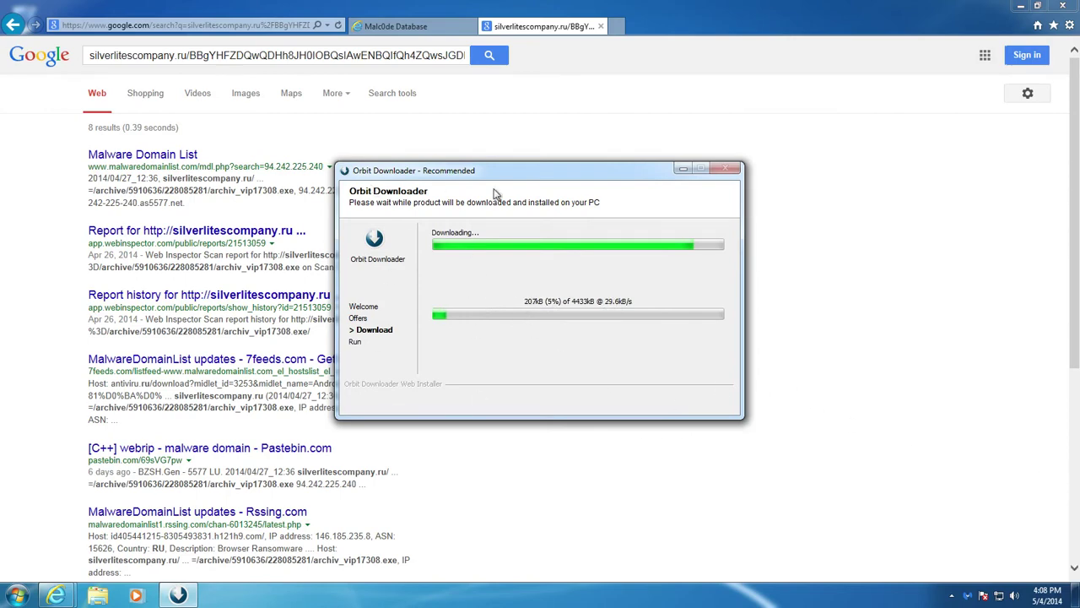
{"action": "left_click", "coordinate": [683, 169]}
Copy uploads.tmweb.ru/5mYqaGzzeH.exe from the Malc0de list, load it in the test tab and run the file despite its unverified publisher
{"action": "left_click", "coordinate": [374, 27]}
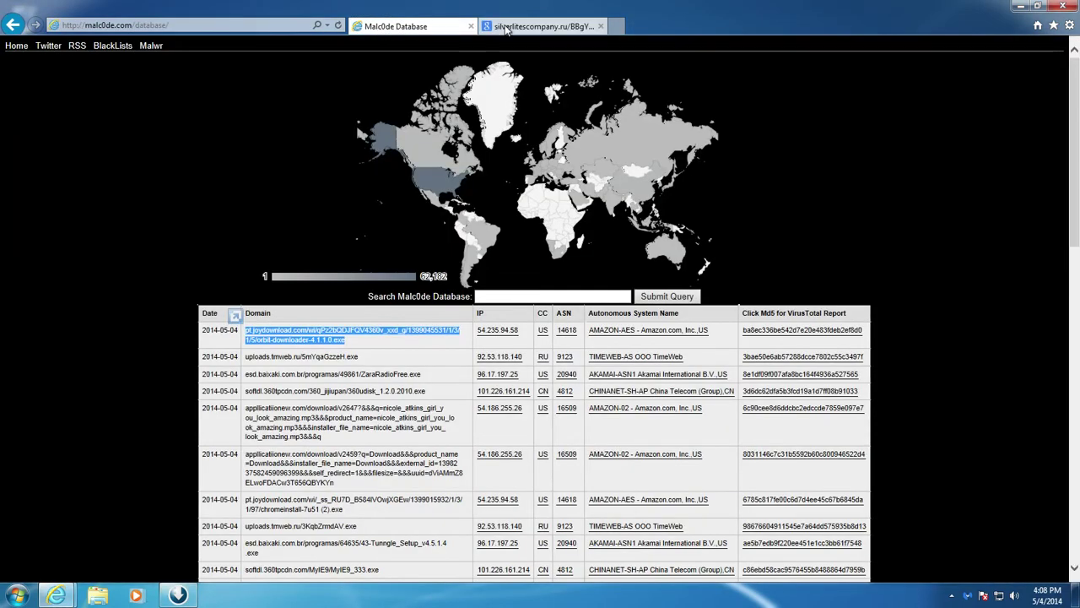
{"action": "left_click", "coordinate": [541, 26]}
{"action": "left_click", "coordinate": [397, 27]}
{"action": "left_click_drag", "start_coordinate": [359, 357], "coordinate": [245, 357]}
{"action": "key", "text": "ctrl+c"}
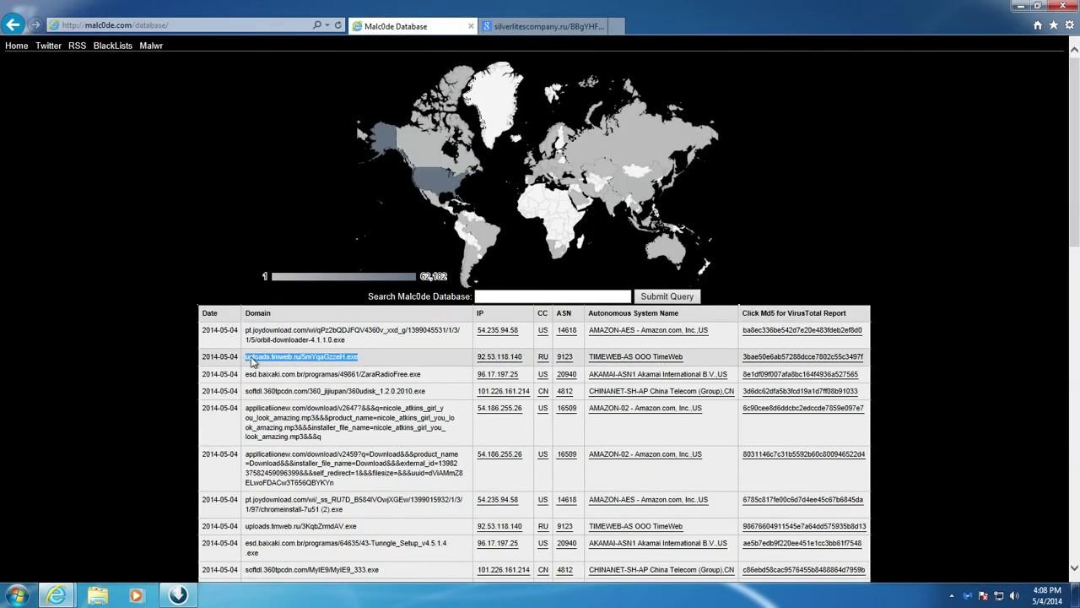
{"action": "left_click", "coordinate": [554, 29]}
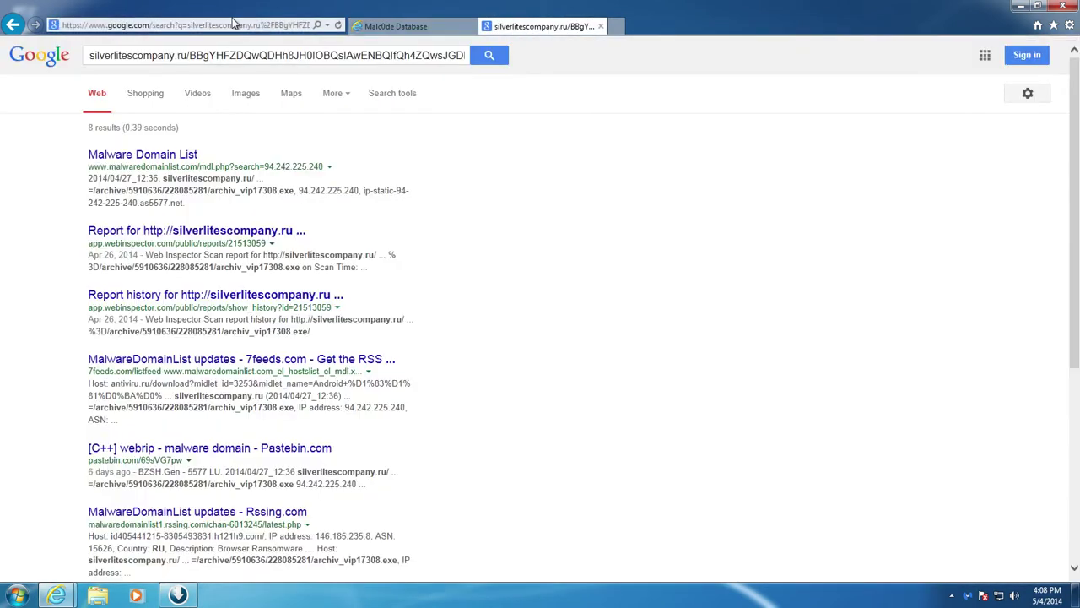
{"action": "left_click", "coordinate": [169, 24]}
{"action": "key", "text": "ctrl+v"}
{"action": "key", "text": "Return"}
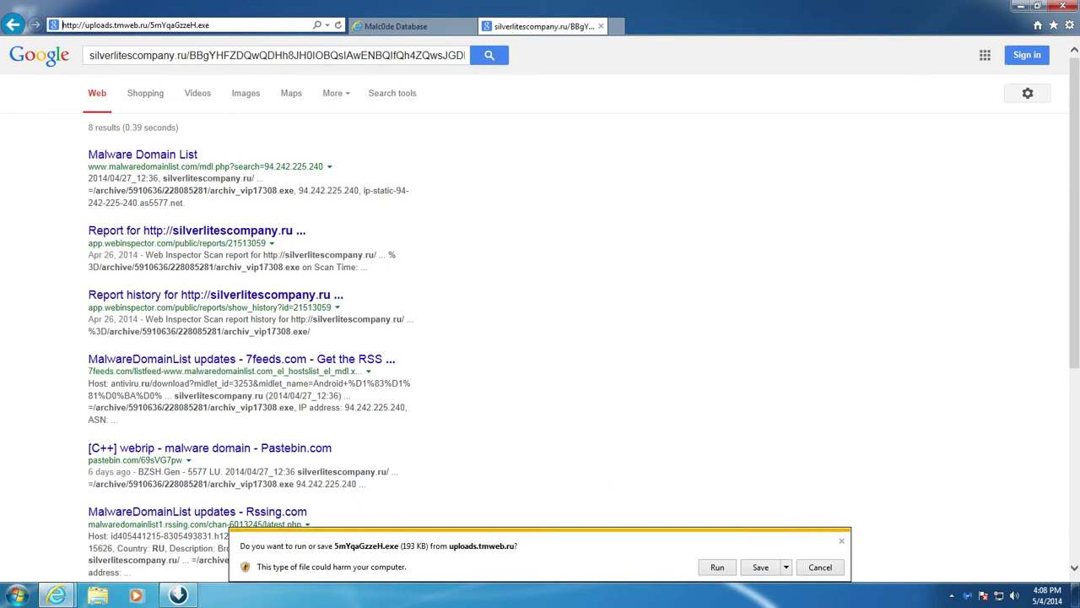
{"action": "left_click", "coordinate": [718, 571]}
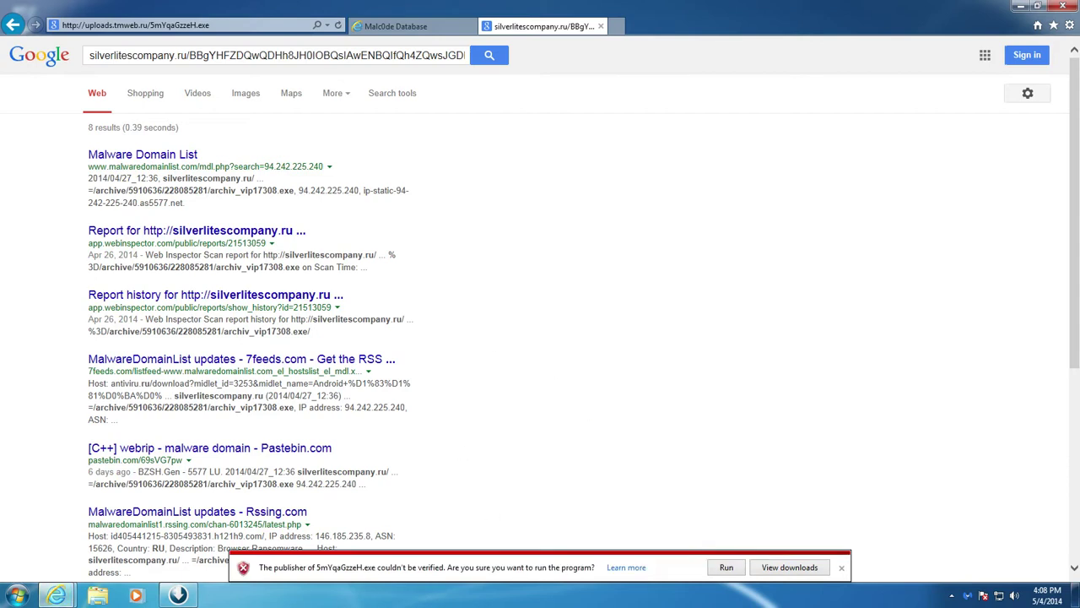
{"action": "left_click", "coordinate": [726, 568]}
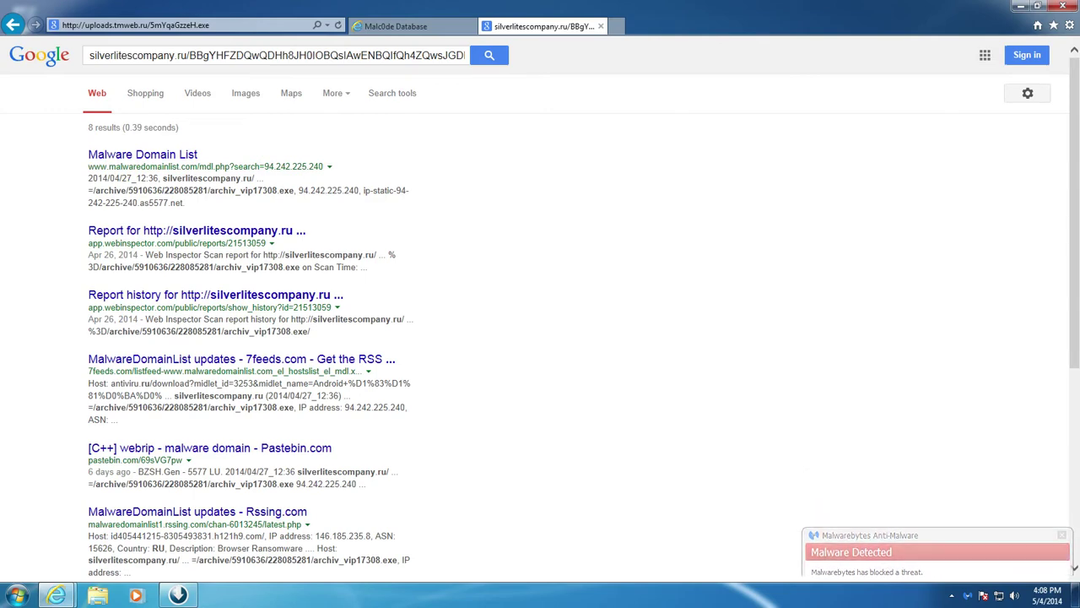
Copy esd.baixaki.com.br/programas/49861/ZaraRadioFree.exe from the Malc0de list, load it in the test tab and choose to run it
{"action": "left_click", "coordinate": [395, 27]}
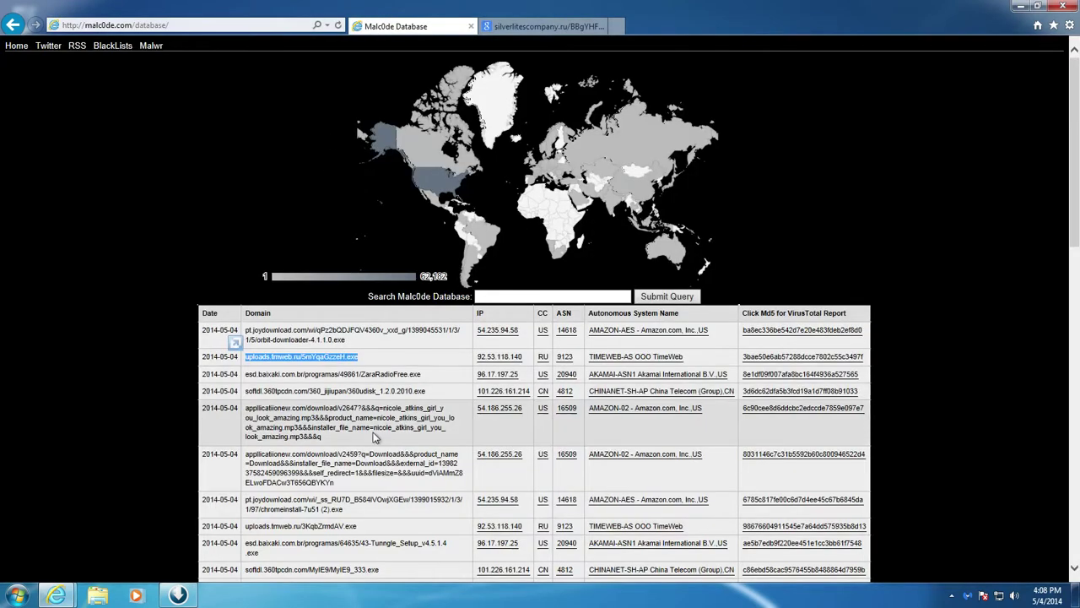
{"action": "left_click_drag", "start_coordinate": [245, 374], "coordinate": [422, 376]}
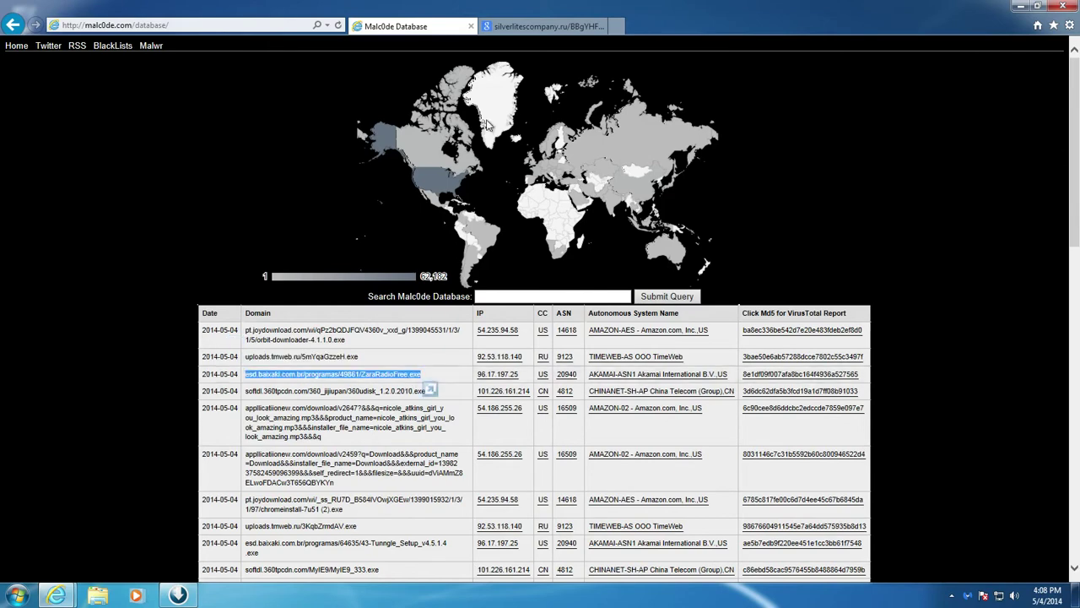
{"action": "key", "text": "ctrl+c"}
{"action": "left_click", "coordinate": [544, 27]}
{"action": "left_click", "coordinate": [211, 26]}
{"action": "key", "text": "ctrl+v"}
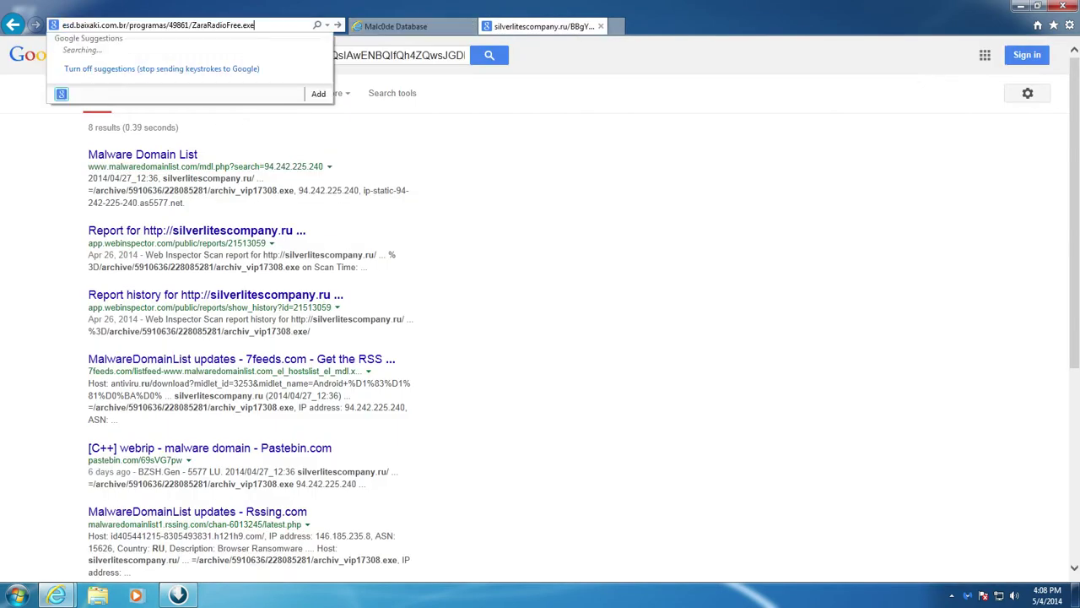
{"action": "key", "text": "Return"}
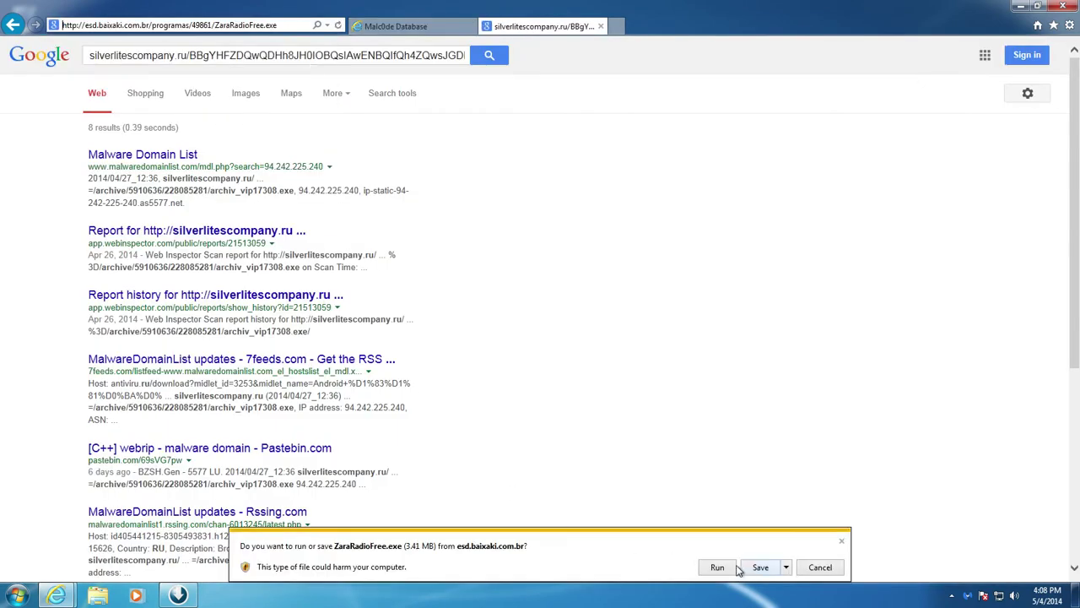
{"action": "left_click", "coordinate": [733, 567]}
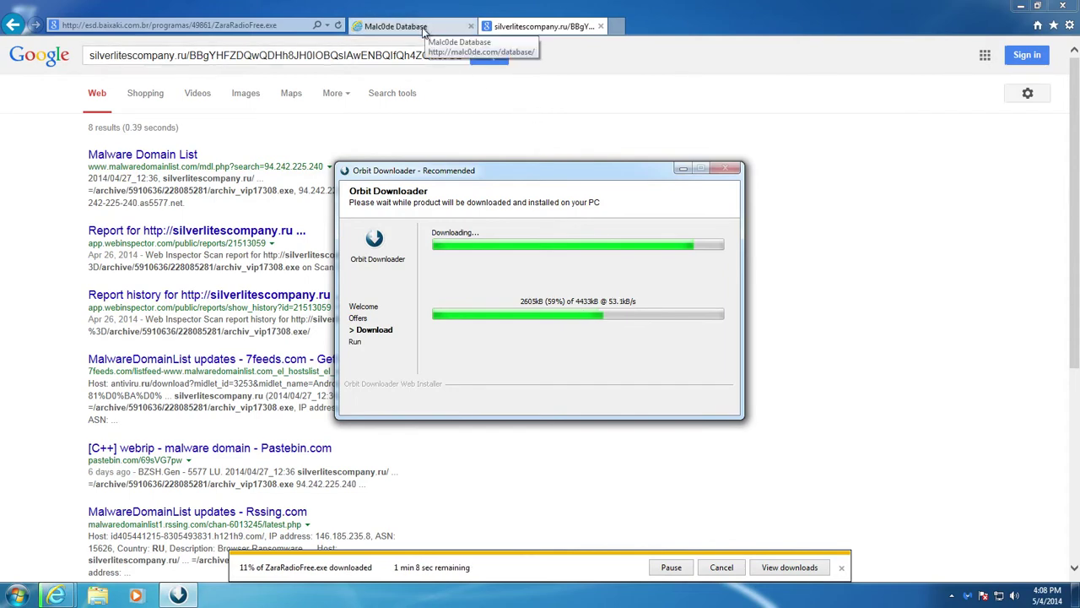
Load the copied 360udisk_1.2.0.2010.exe URL from the Malc0de list in a new tab, choose to run it, and open the download list
{"action": "left_click", "coordinate": [424, 31]}
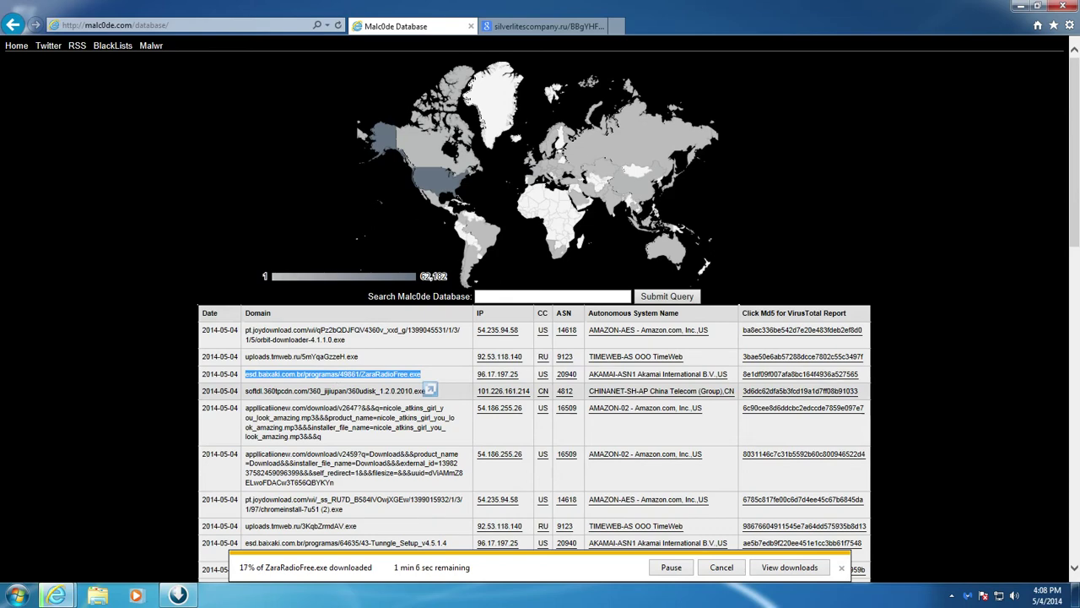
{"action": "triple_click", "coordinate": [332, 394]}
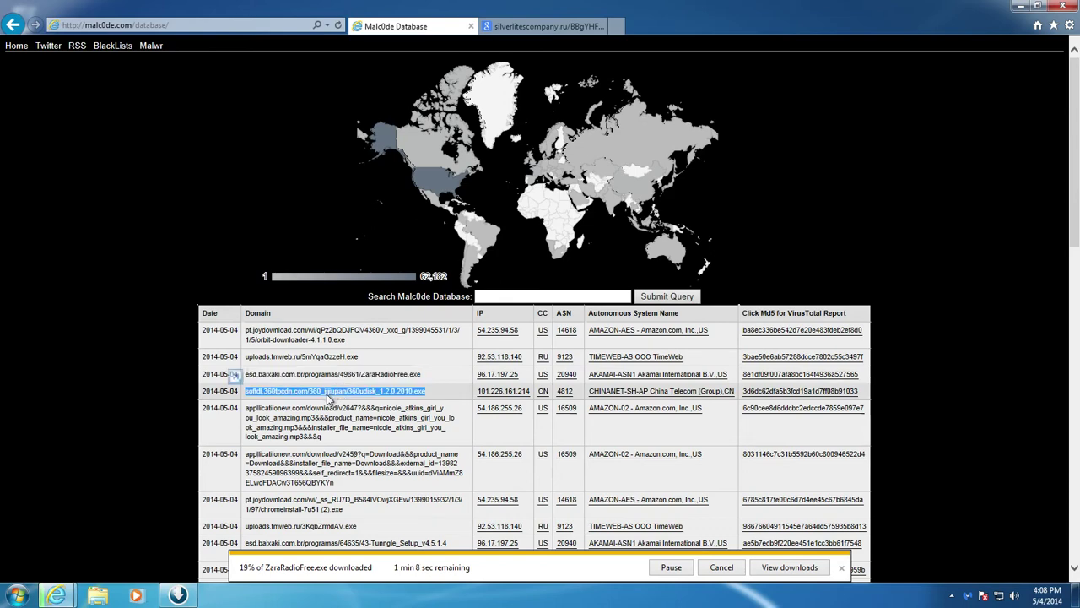
{"action": "left_click", "coordinate": [557, 28]}
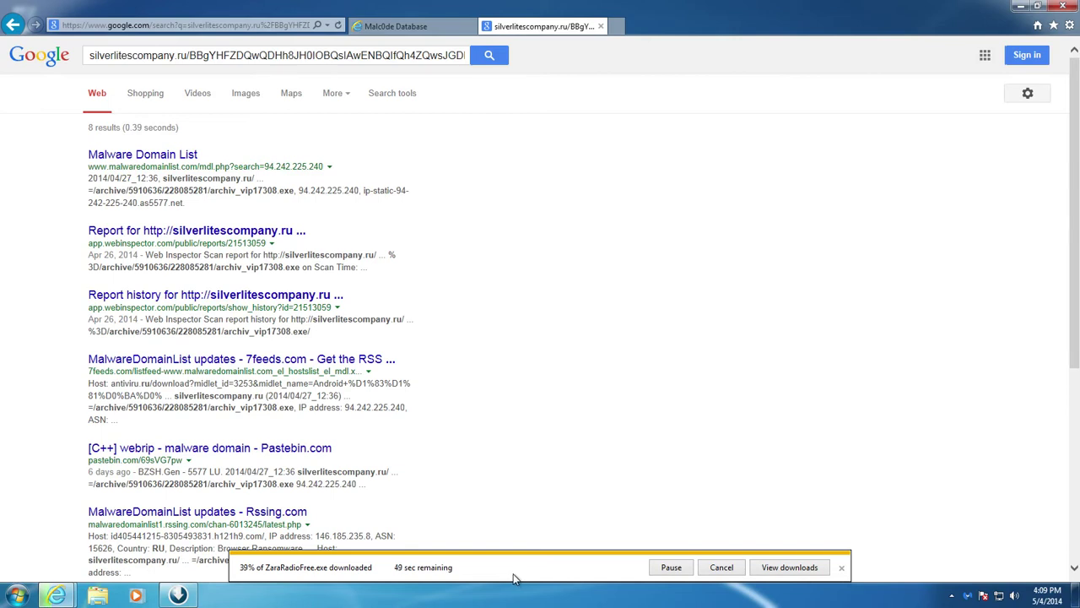
{"action": "left_click", "coordinate": [179, 594]}
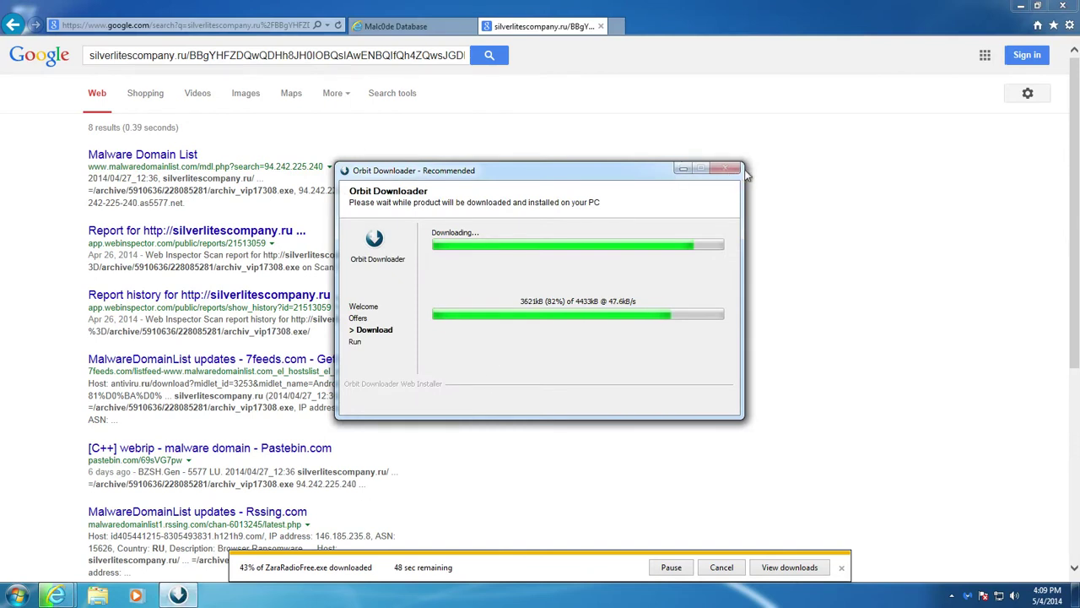
{"action": "left_click", "coordinate": [710, 19]}
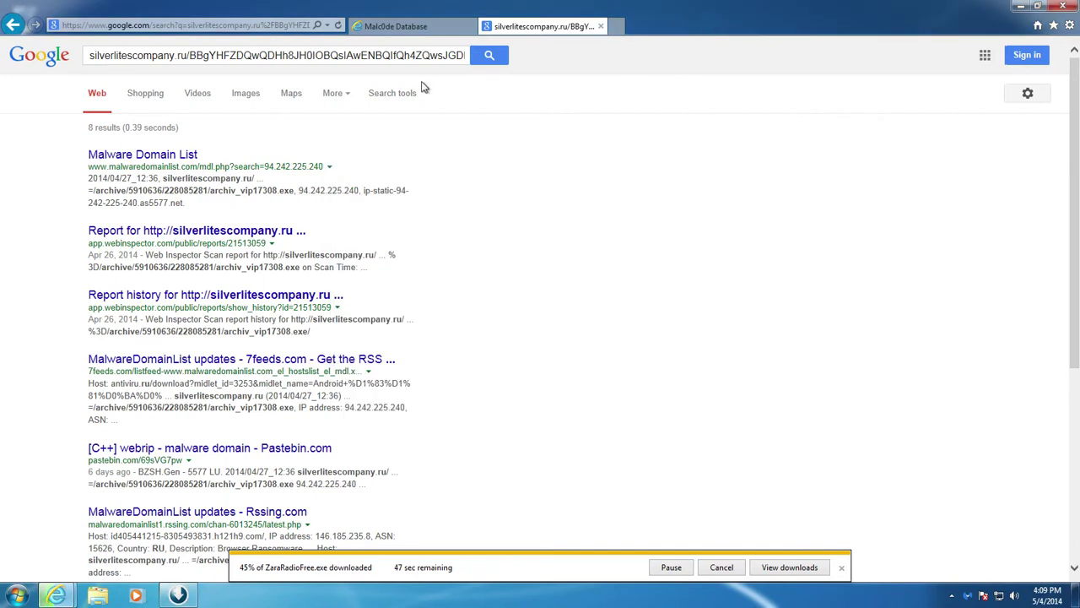
{"action": "left_click", "coordinate": [619, 26]}
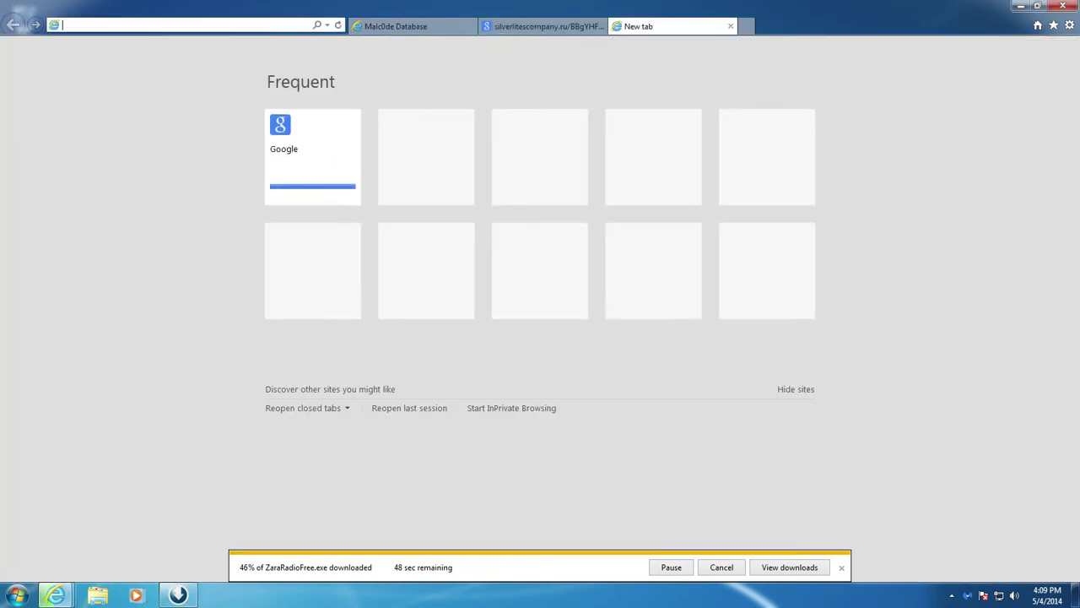
{"action": "key", "text": "ctrl+v"}
{"action": "key", "text": "Return"}
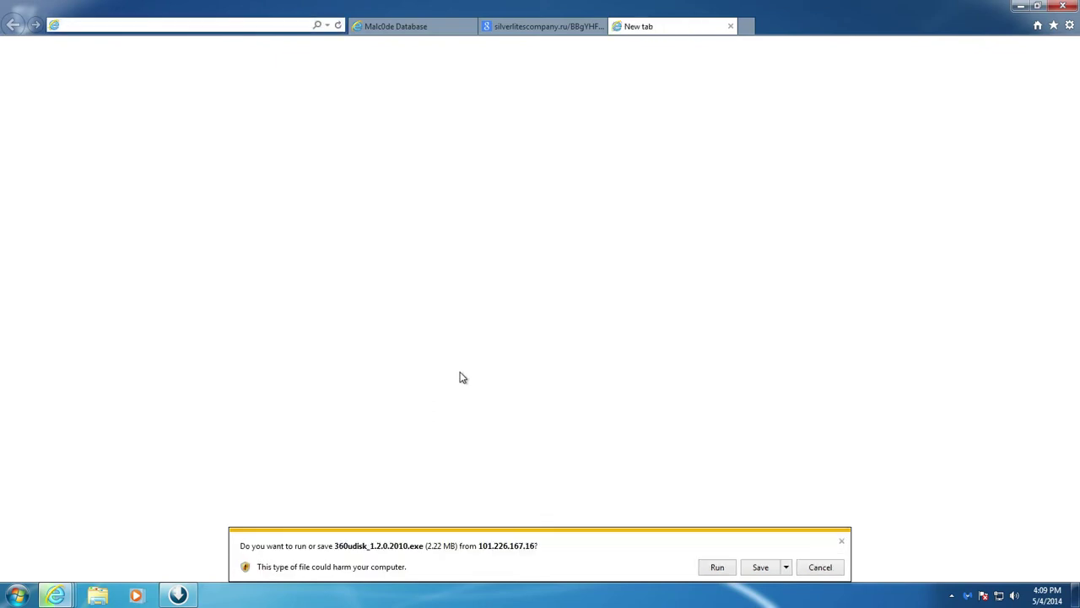
{"action": "left_click", "coordinate": [717, 573]}
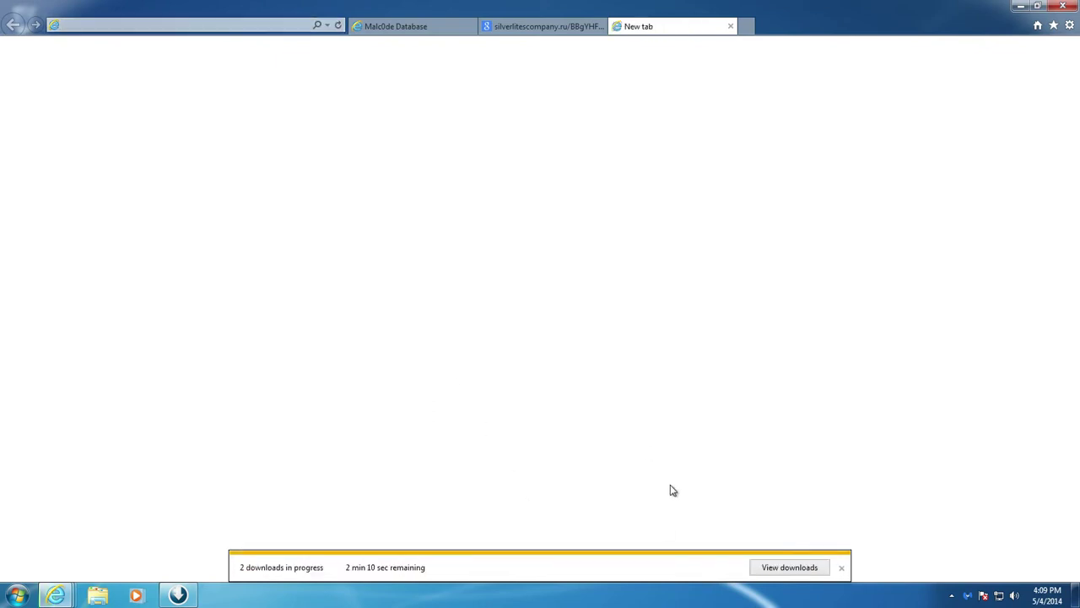
{"action": "left_click", "coordinate": [753, 568]}
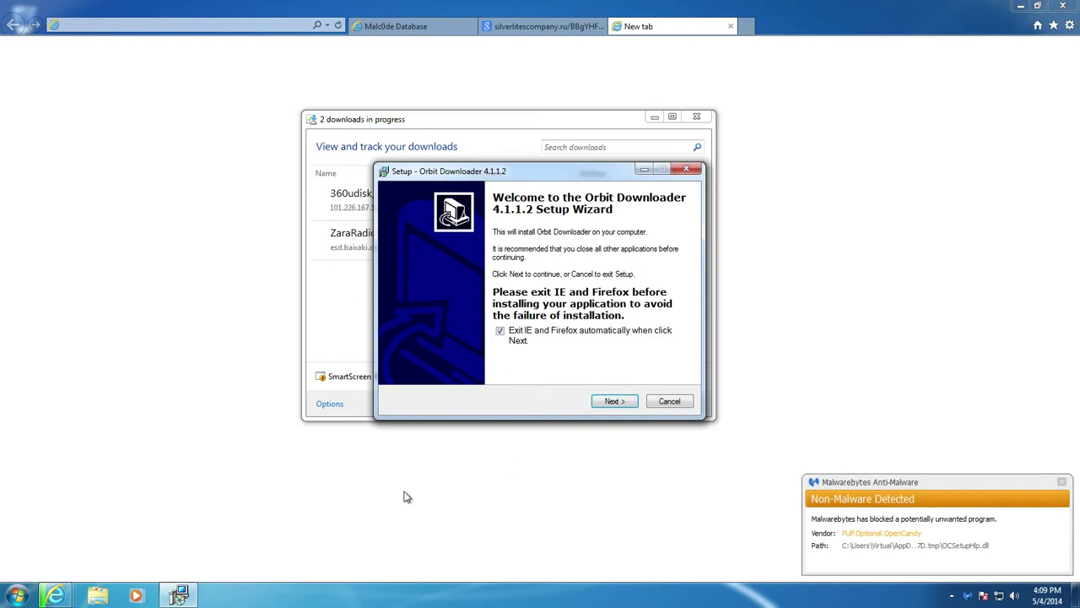
Set the Orbit Downloader setup to leave IE and Firefox running, and accept its license agreement
{"action": "left_click", "coordinate": [501, 331]}
{"action": "left_click", "coordinate": [613, 402]}
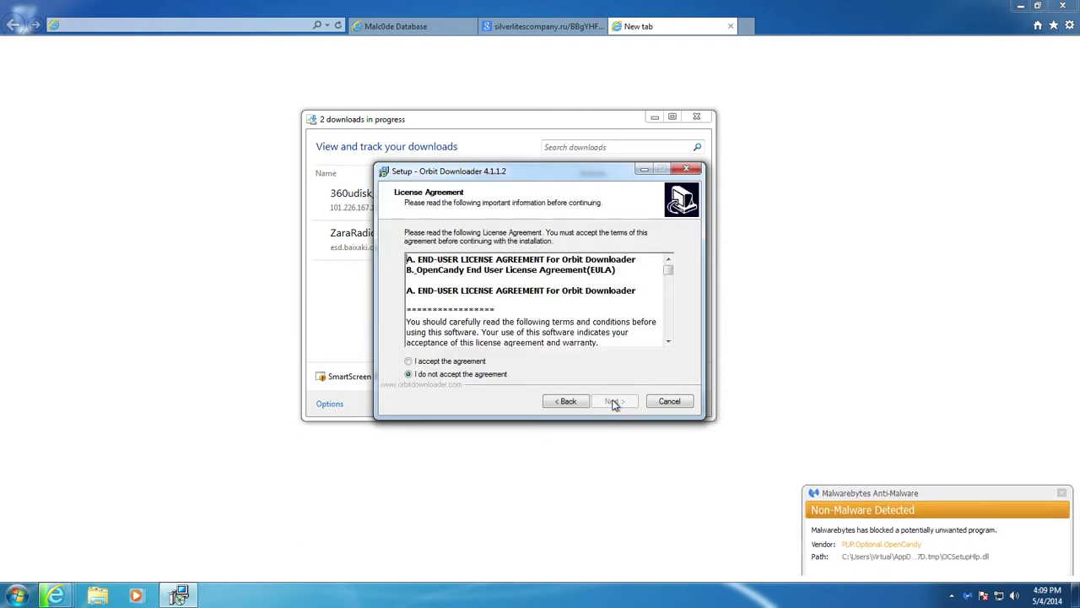
{"action": "left_click", "coordinate": [473, 361]}
{"action": "left_click", "coordinate": [619, 403]}
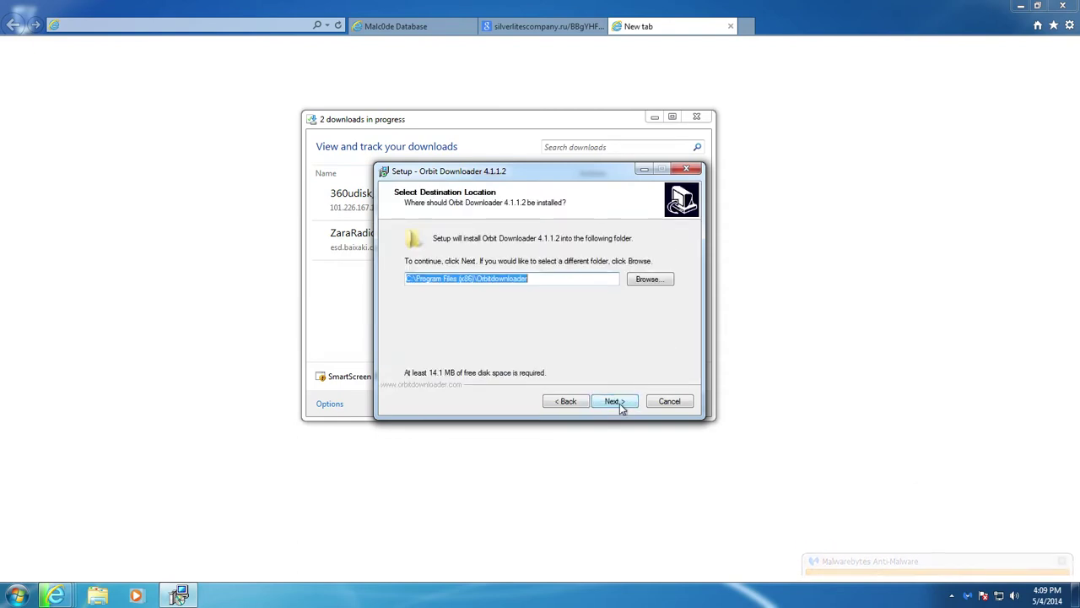
Install Orbit Downloader with the default folder, tasks and Grab Pro options, finish without running it, and close its web page
{"action": "left_click", "coordinate": [620, 402]}
{"action": "left_click", "coordinate": [619, 400]}
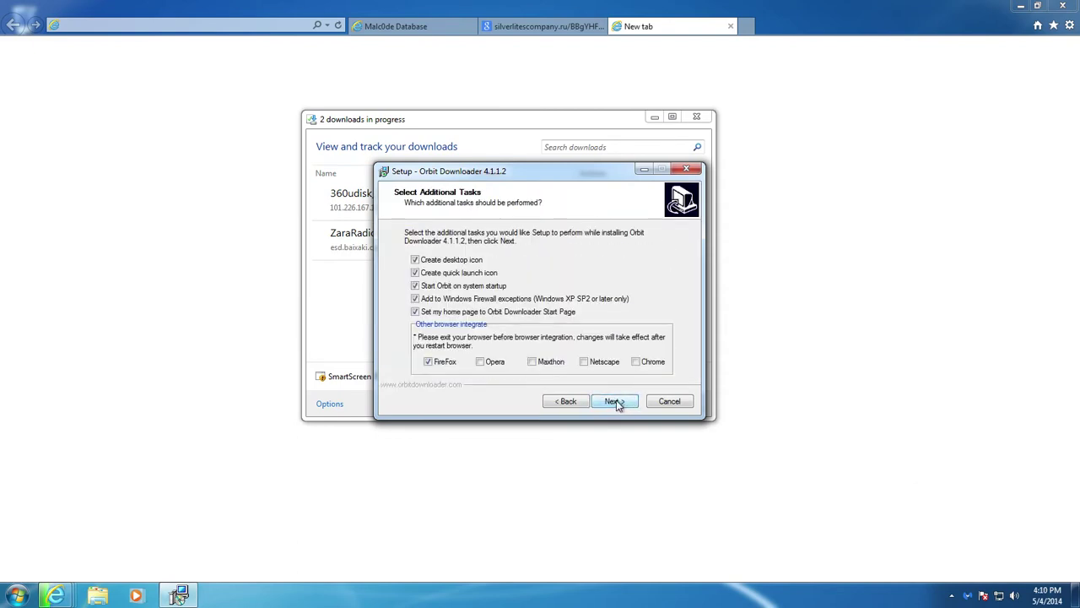
{"action": "left_click", "coordinate": [609, 404]}
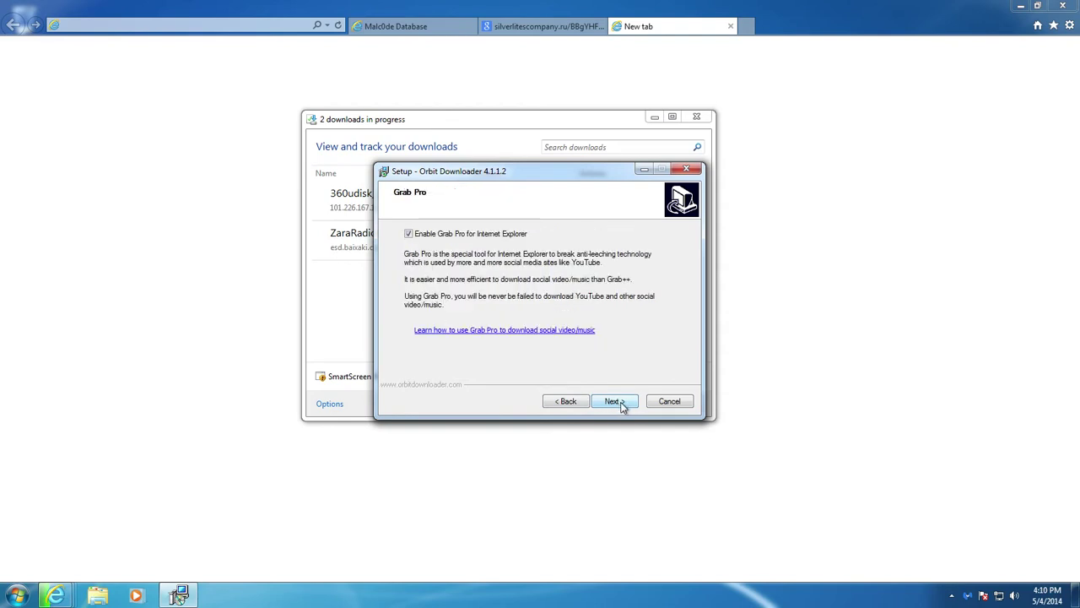
{"action": "left_click", "coordinate": [621, 403]}
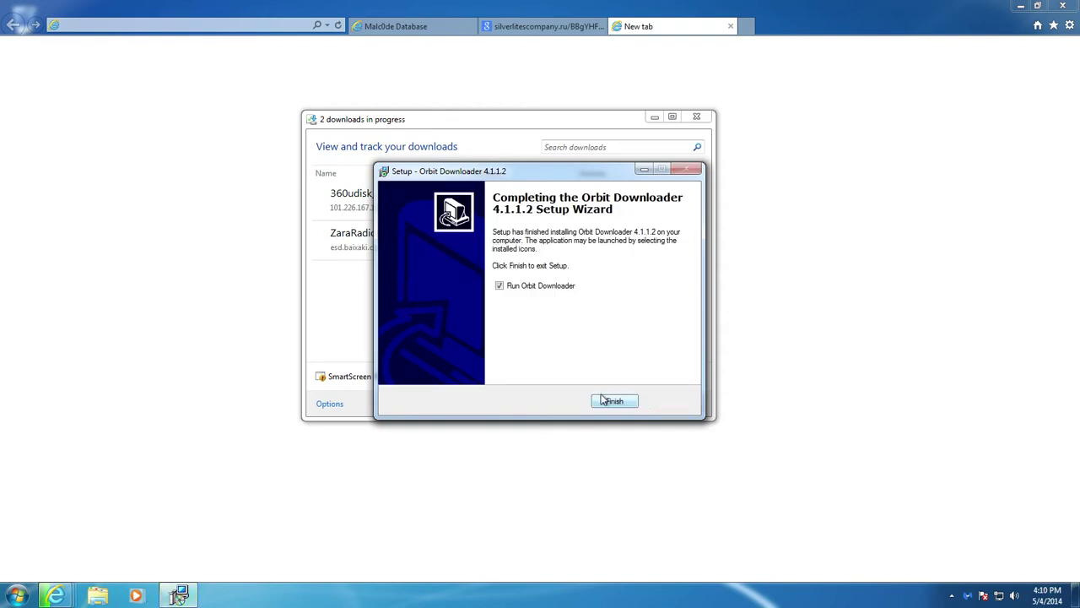
{"action": "left_click", "coordinate": [565, 289]}
{"action": "left_click", "coordinate": [614, 401]}
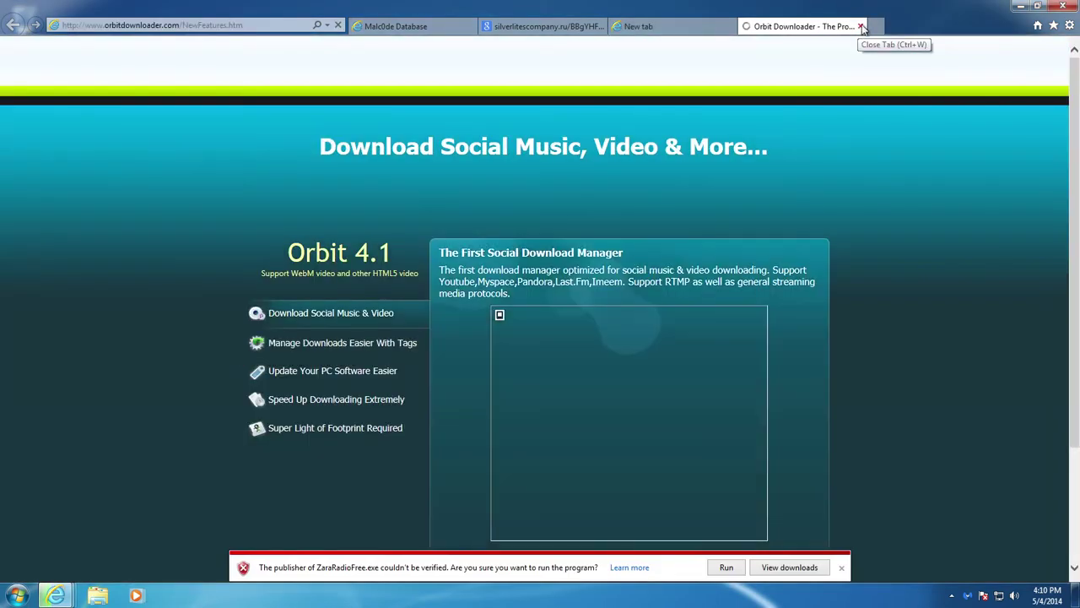
{"action": "left_click", "coordinate": [862, 26]}
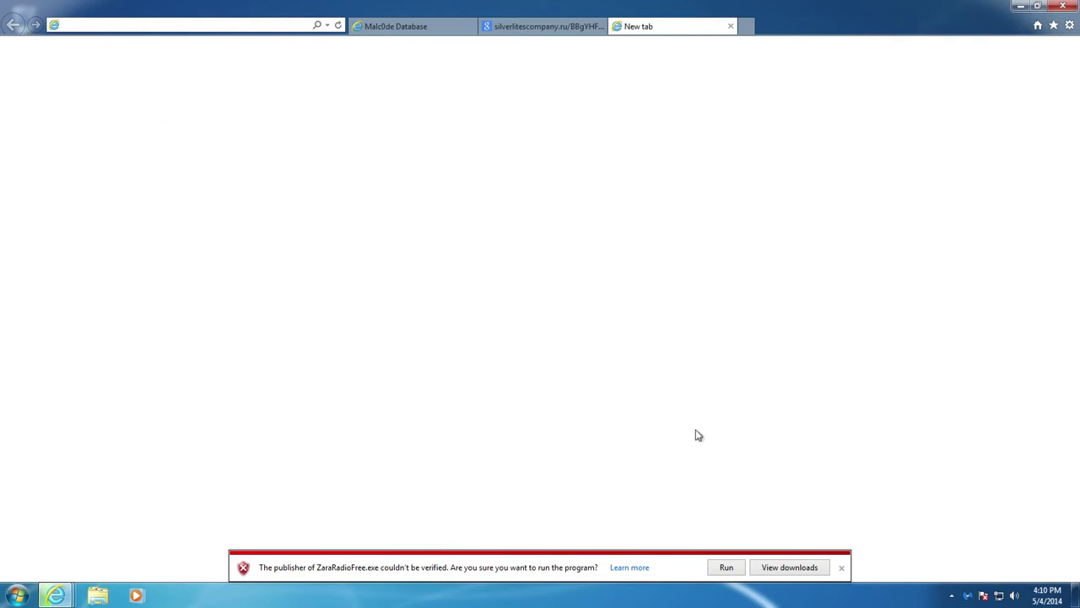
Run ZaraRadioFree.exe with administrator permission despite its unverified publisher, choose English for setup and accept the license agreement
{"action": "left_click", "coordinate": [724, 567]}
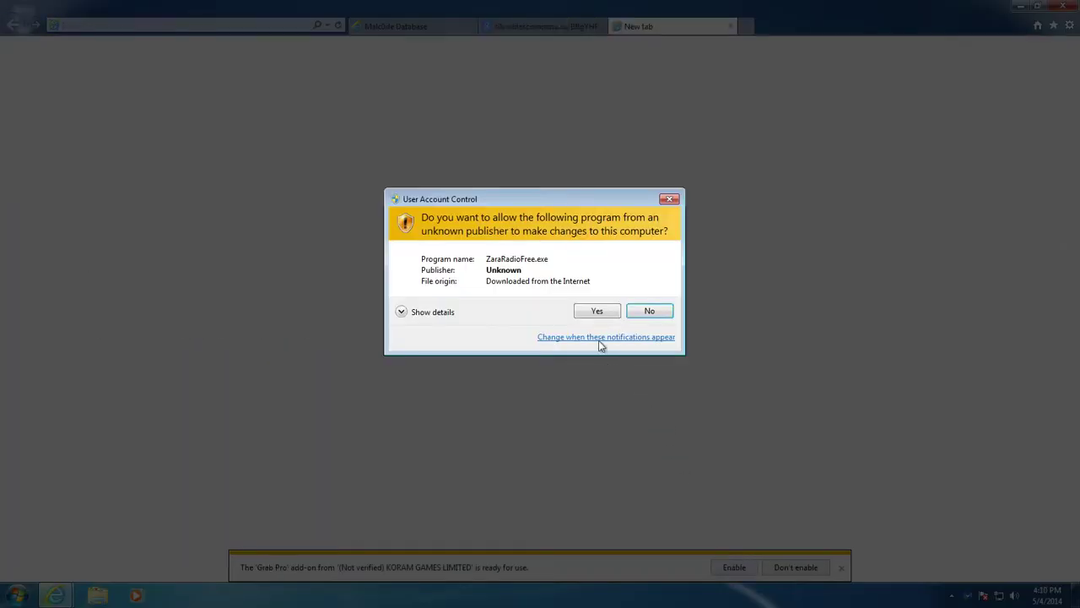
{"action": "left_click", "coordinate": [597, 313]}
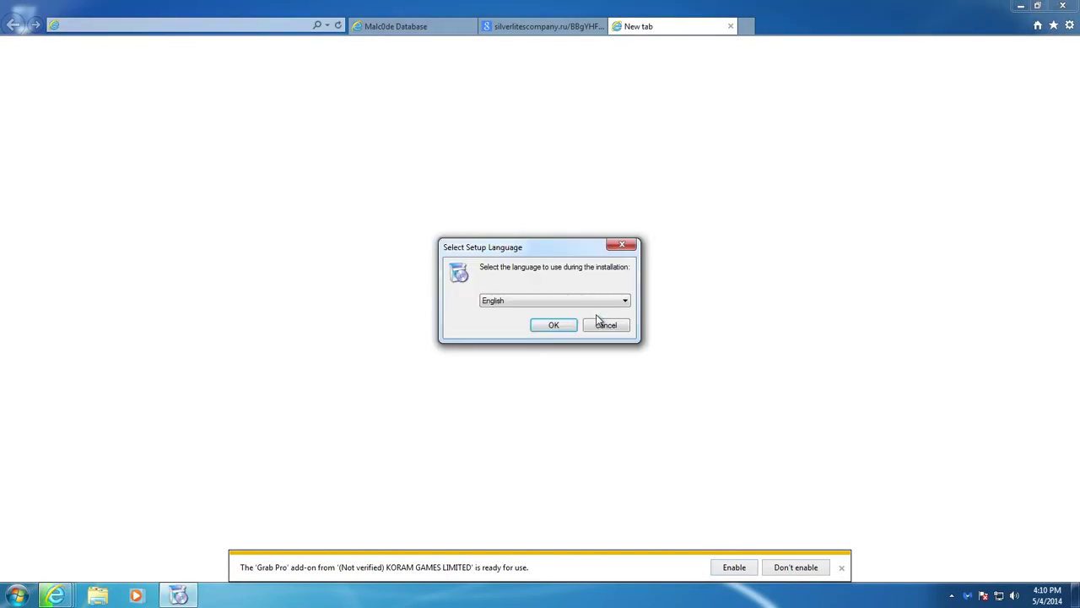
{"action": "left_click", "coordinate": [557, 331]}
{"action": "left_click", "coordinate": [616, 401]}
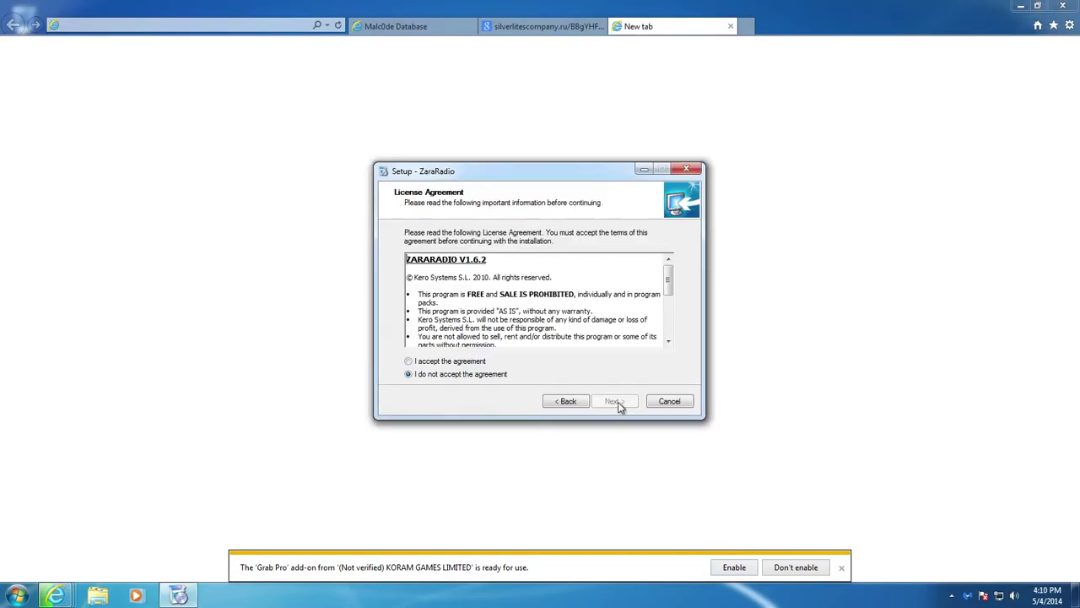
{"action": "left_click", "coordinate": [464, 365]}
{"action": "left_click", "coordinate": [610, 402]}
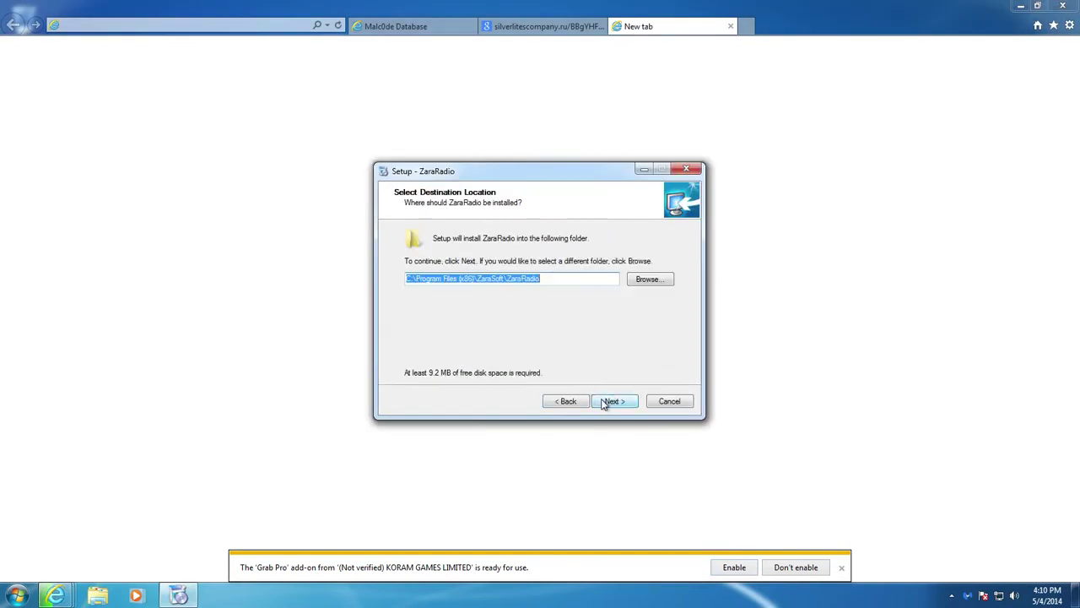
Install ZaraRadio with the default settings without launching it, and decline to enable the Grab Pro add-on
{"action": "left_click", "coordinate": [612, 401]}
{"action": "left_click", "coordinate": [612, 400]}
{"action": "left_click", "coordinate": [612, 401]}
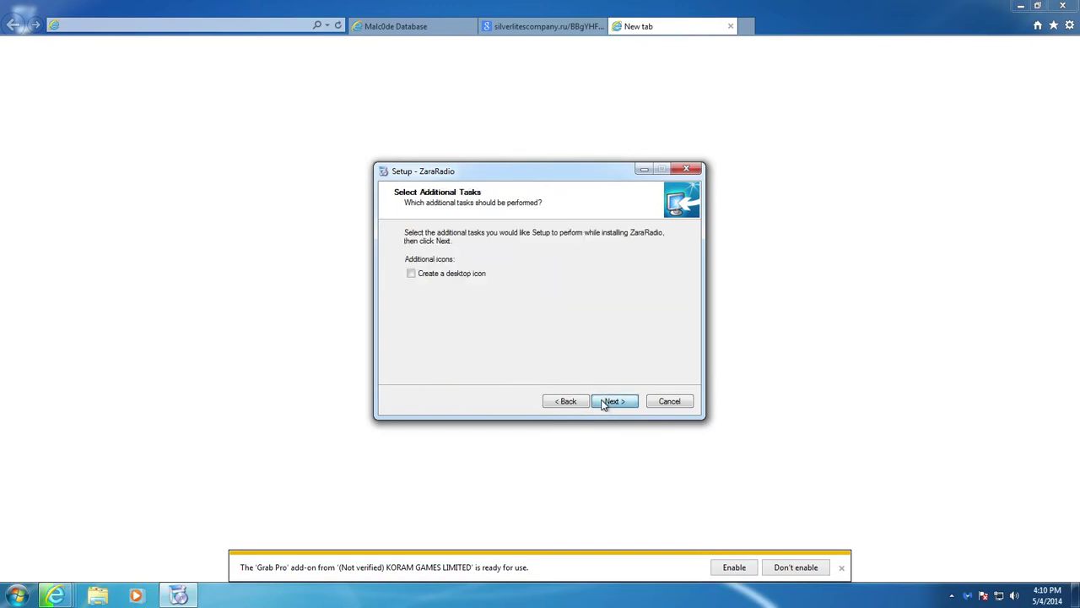
{"action": "left_click", "coordinate": [604, 403]}
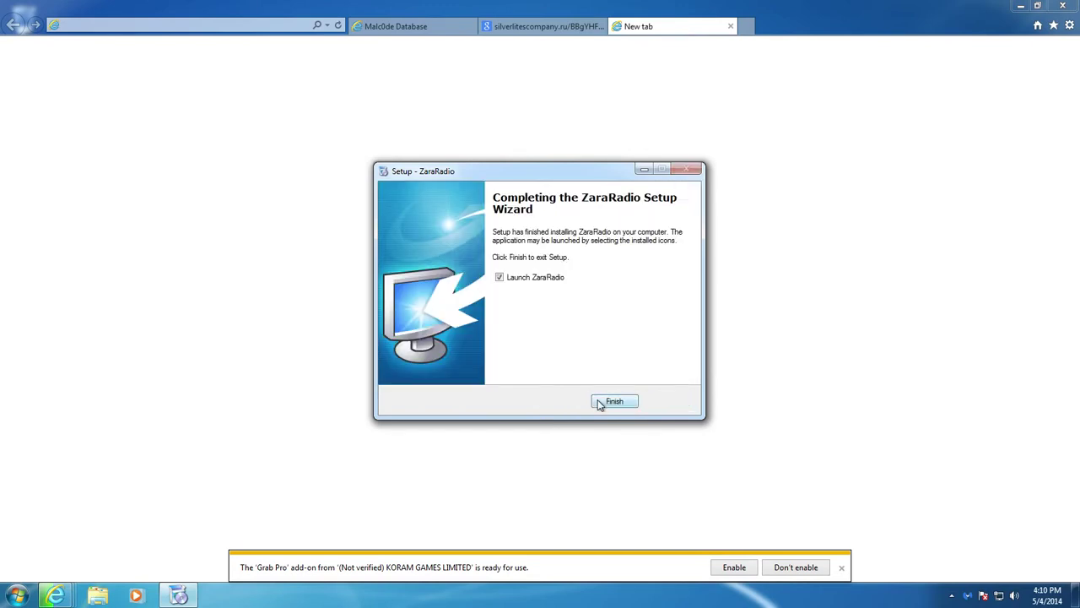
{"action": "left_click", "coordinate": [550, 281]}
{"action": "left_click", "coordinate": [613, 401]}
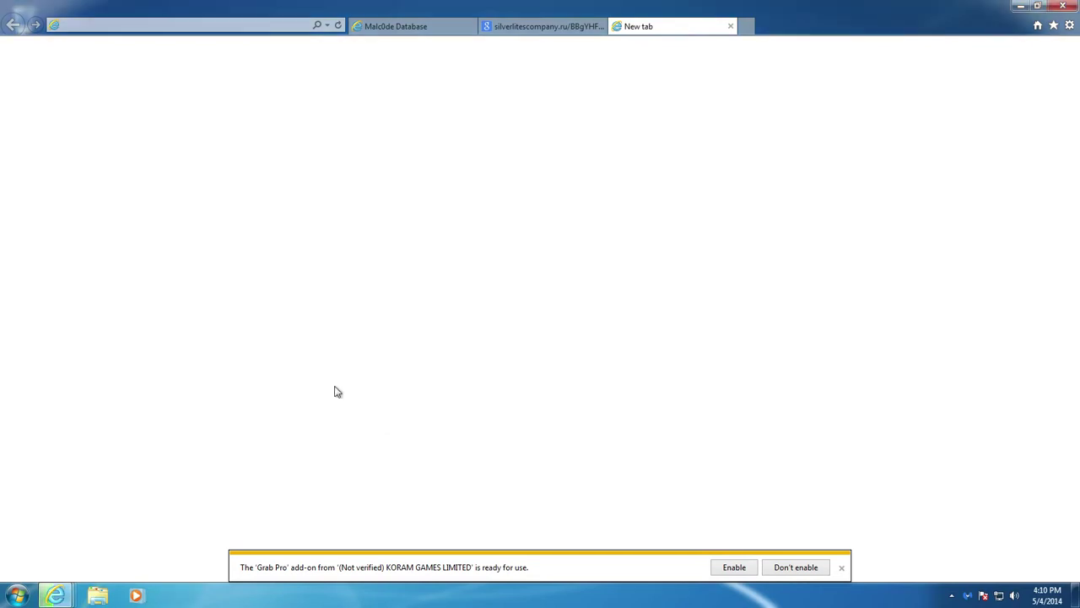
{"action": "left_click", "coordinate": [799, 567]}
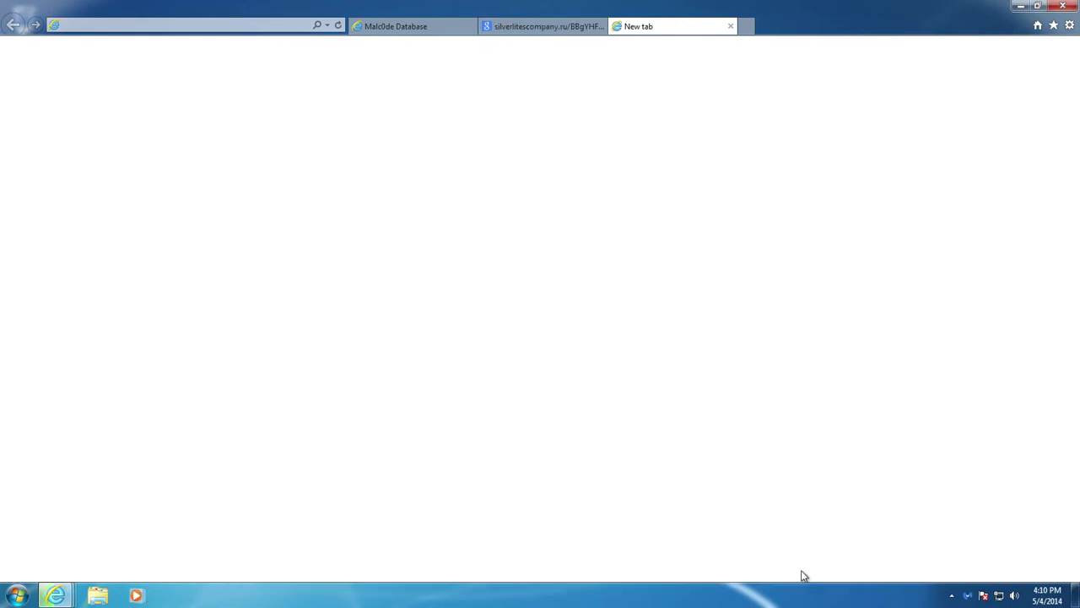
{"action": "left_click", "coordinate": [574, 29]}
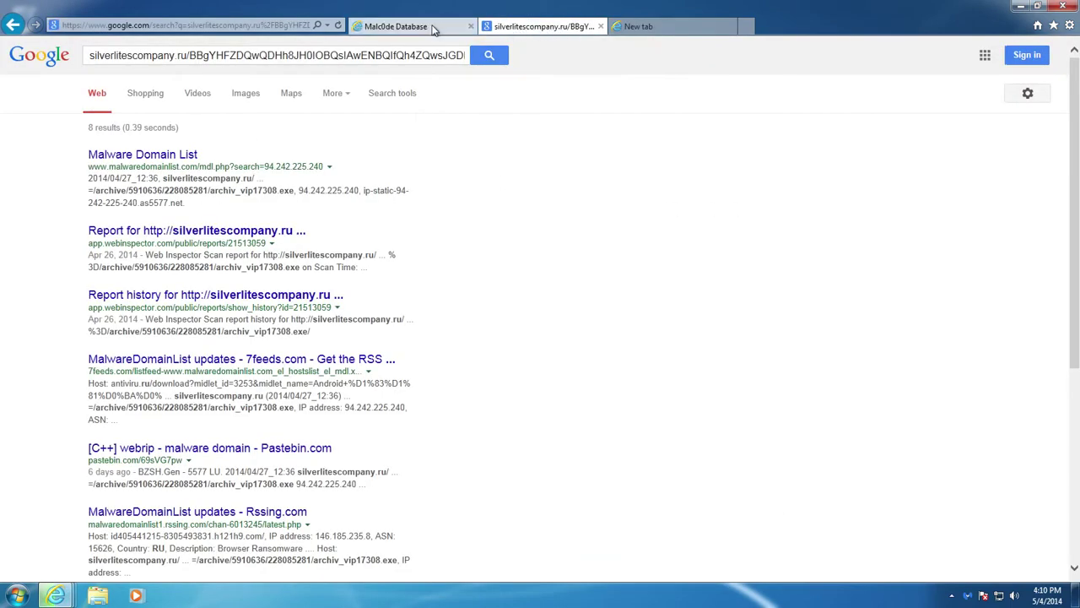
{"action": "left_click", "coordinate": [435, 30]}
{"action": "left_click", "coordinate": [639, 29]}
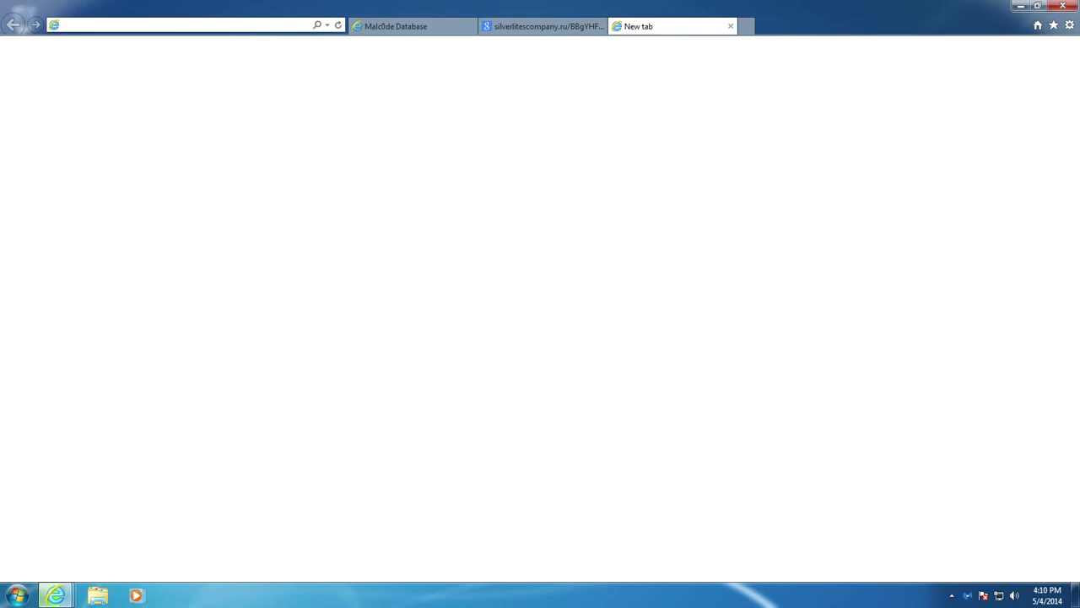
{"action": "left_click", "coordinate": [531, 25]}
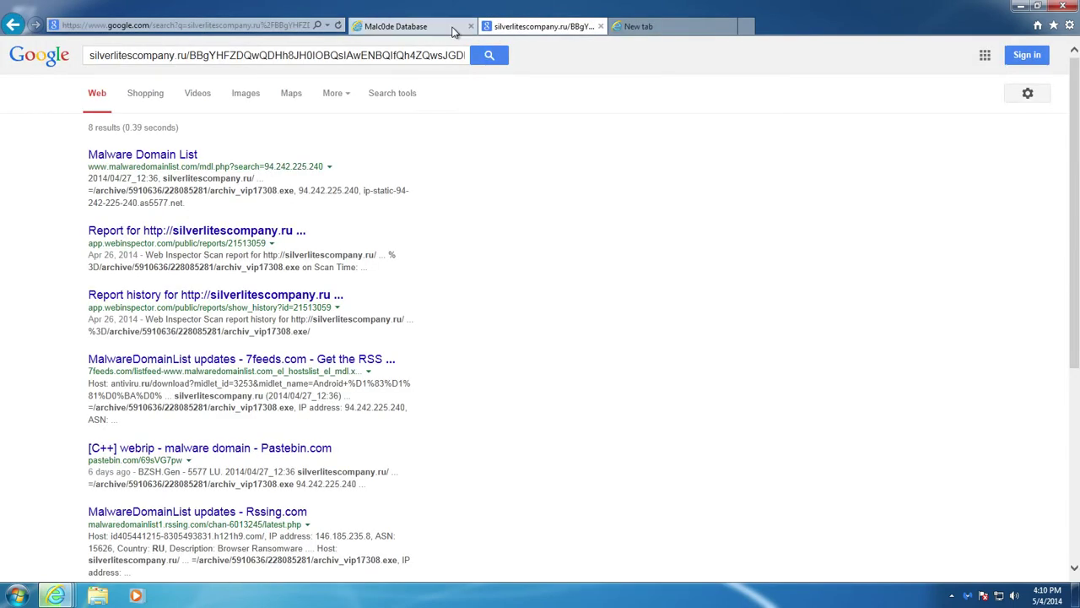
{"action": "left_click", "coordinate": [954, 598]}
{"action": "left_click", "coordinate": [527, 141]}
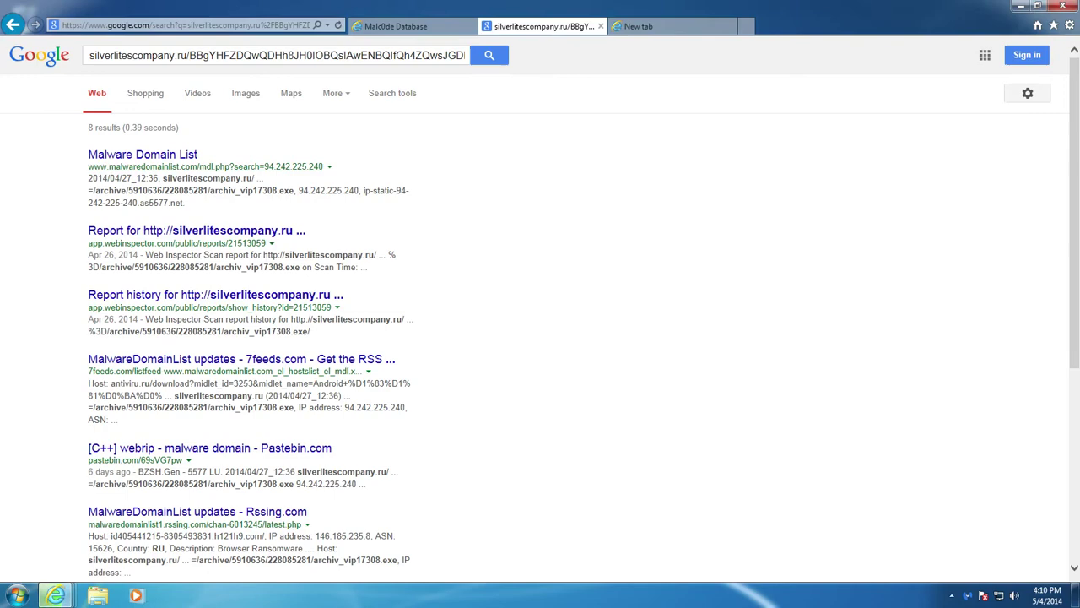
Close the empty tab, load the first appllicatiionew.com/download/v2647 URL from the Malc0de list in the Google results tab, and dismiss Orbit's new download dialog
{"action": "left_click", "coordinate": [642, 29]}
{"action": "left_click", "coordinate": [730, 26]}
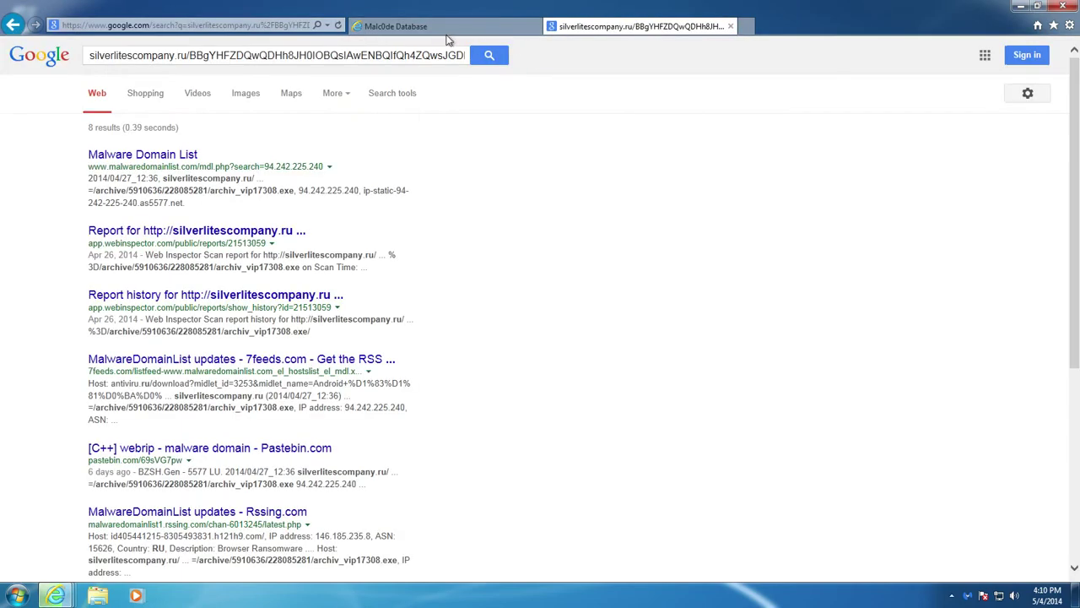
{"action": "left_click", "coordinate": [414, 26]}
{"action": "left_click_drag", "start_coordinate": [244, 408], "coordinate": [331, 453]}
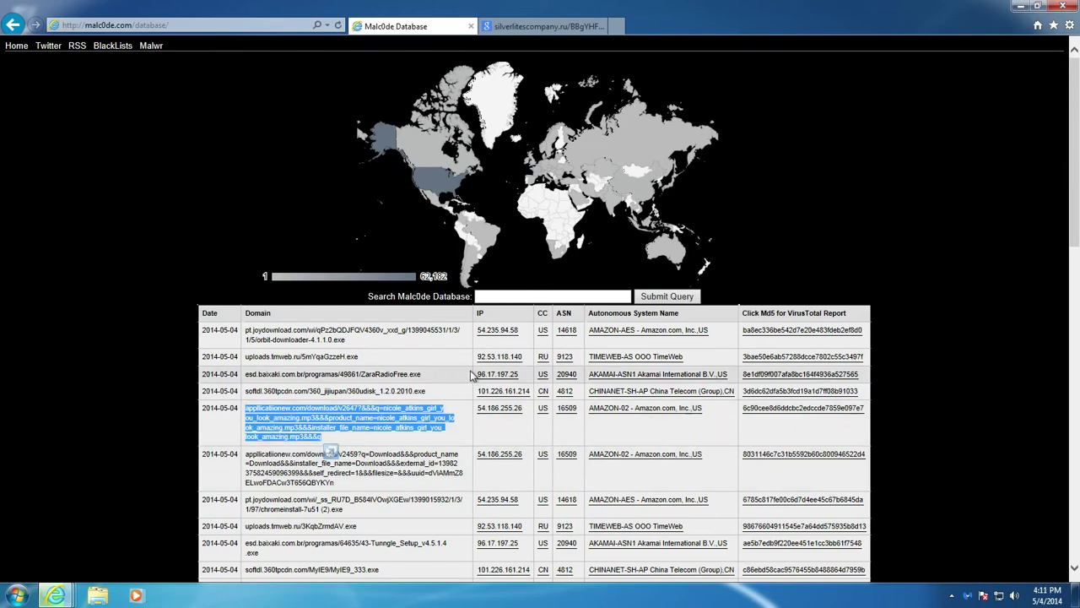
{"action": "left_click", "coordinate": [540, 27]}
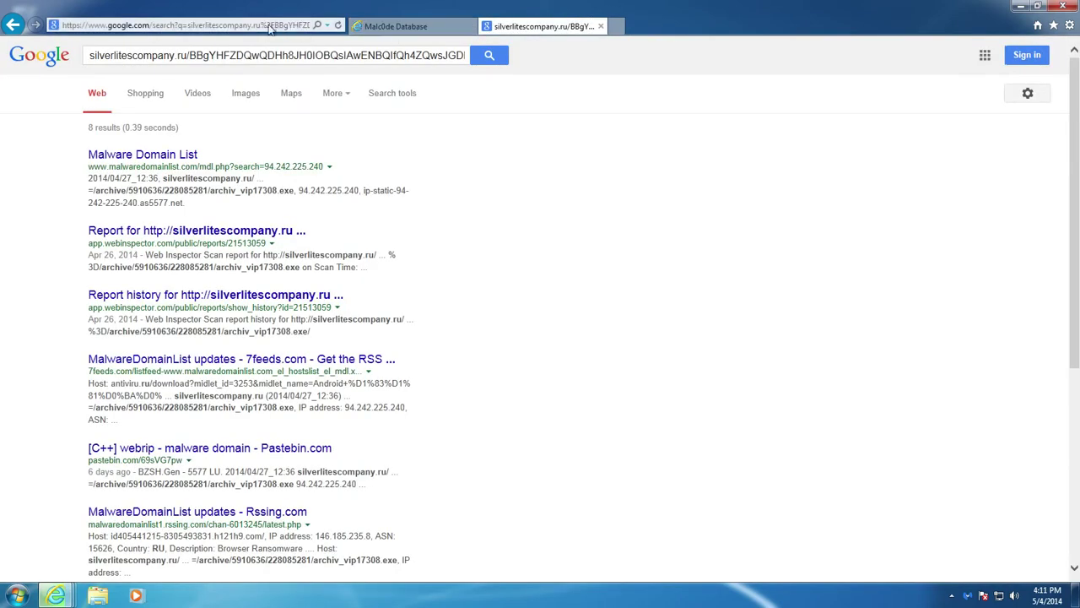
{"action": "key", "text": "ctrl+v"}
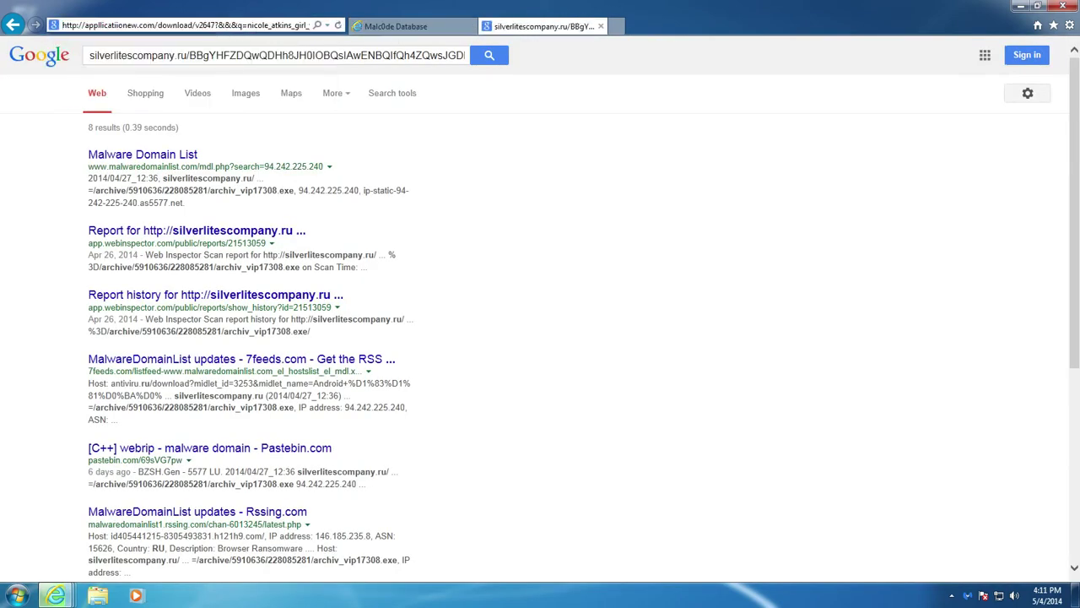
{"action": "key", "text": "Return"}
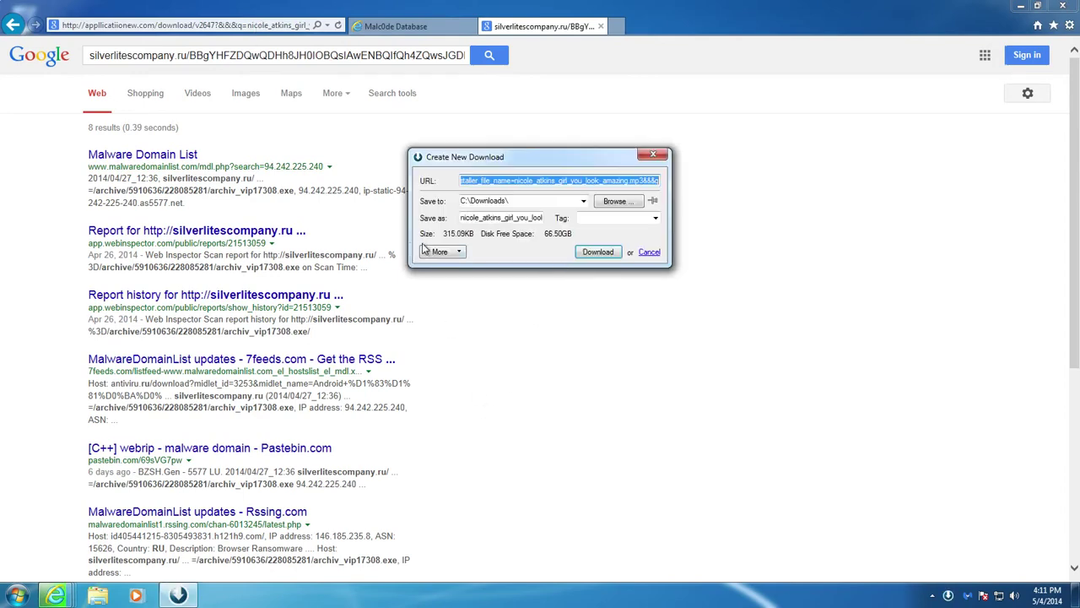
{"action": "left_click", "coordinate": [654, 156]}
Load the copied pt.joydownload.com chromeinstall-7u51 (2).exe URL from the Malc0de list in the test tab, and run nicole_atkins_girl_you_look_amazing.mp3.exe
{"action": "left_click", "coordinate": [396, 26]}
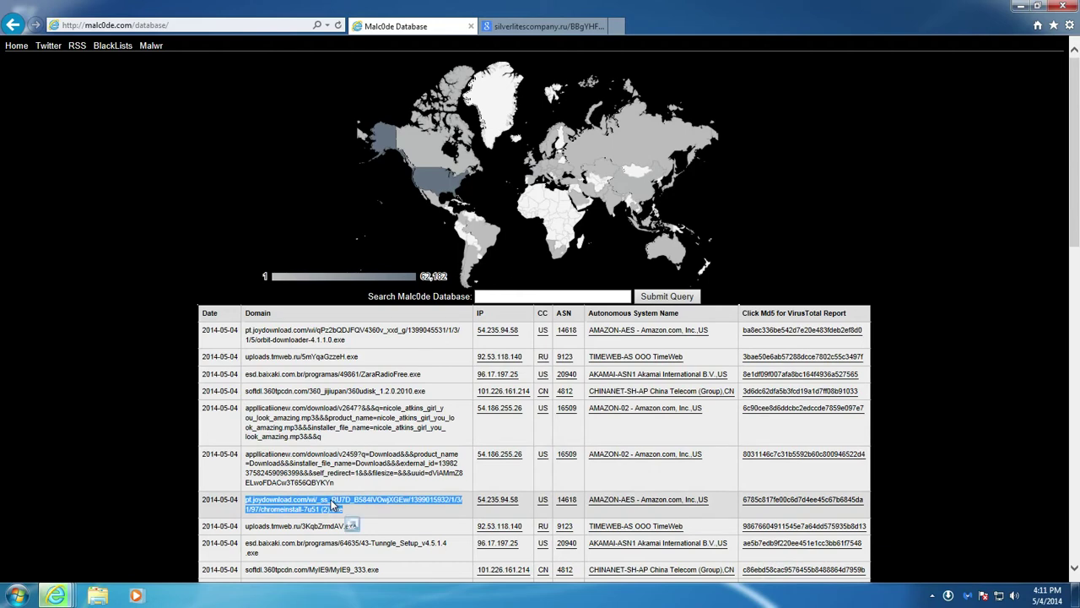
{"action": "left_click", "coordinate": [510, 27]}
{"action": "left_click", "coordinate": [277, 27]}
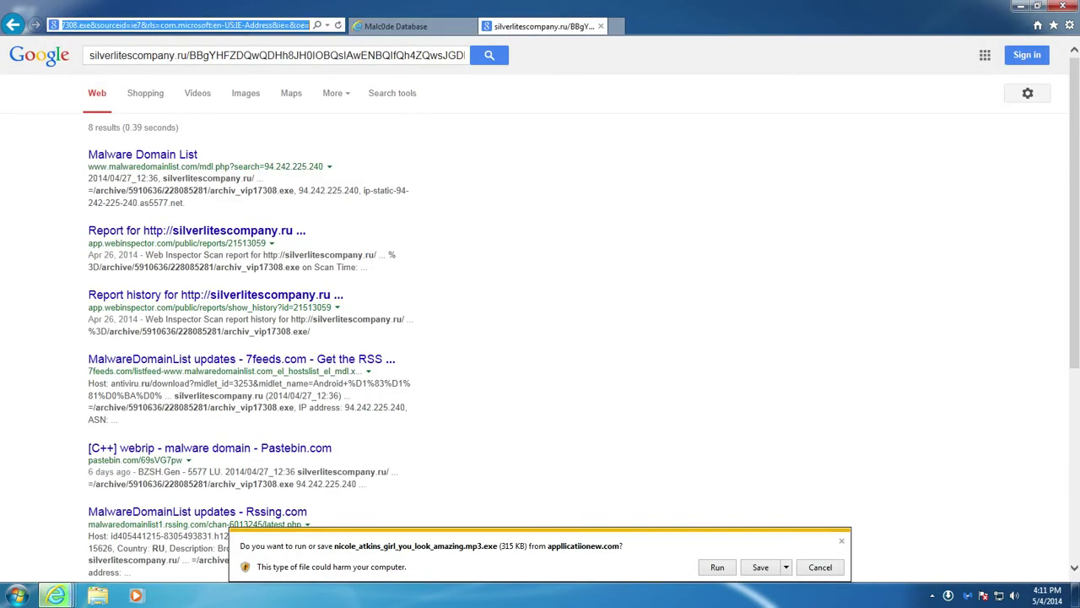
{"action": "key", "text": "ctrl+v"}
{"action": "key", "text": "Return"}
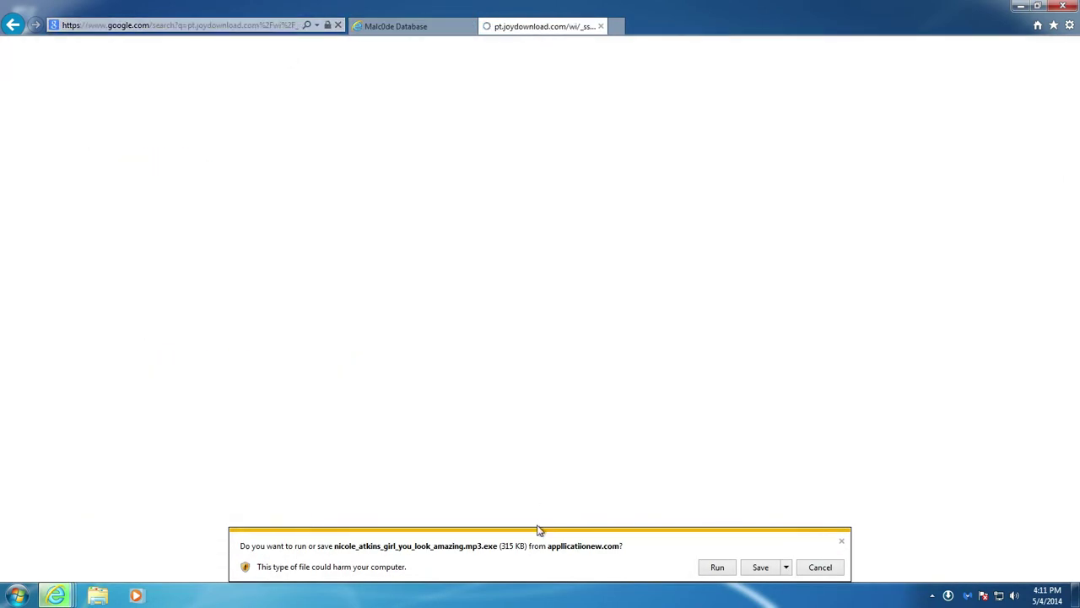
{"action": "left_click", "coordinate": [718, 569]}
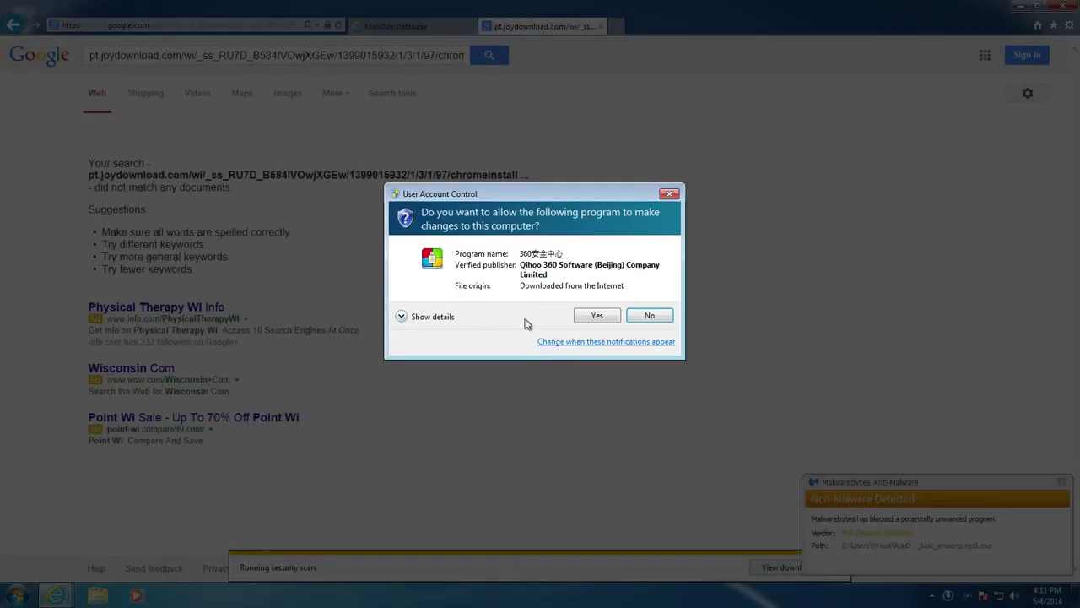
Allow the Qihoo 360 program to make changes and Orbit's P2P service through the firewall on public networks, and close the 360 window
{"action": "left_click", "coordinate": [588, 315]}
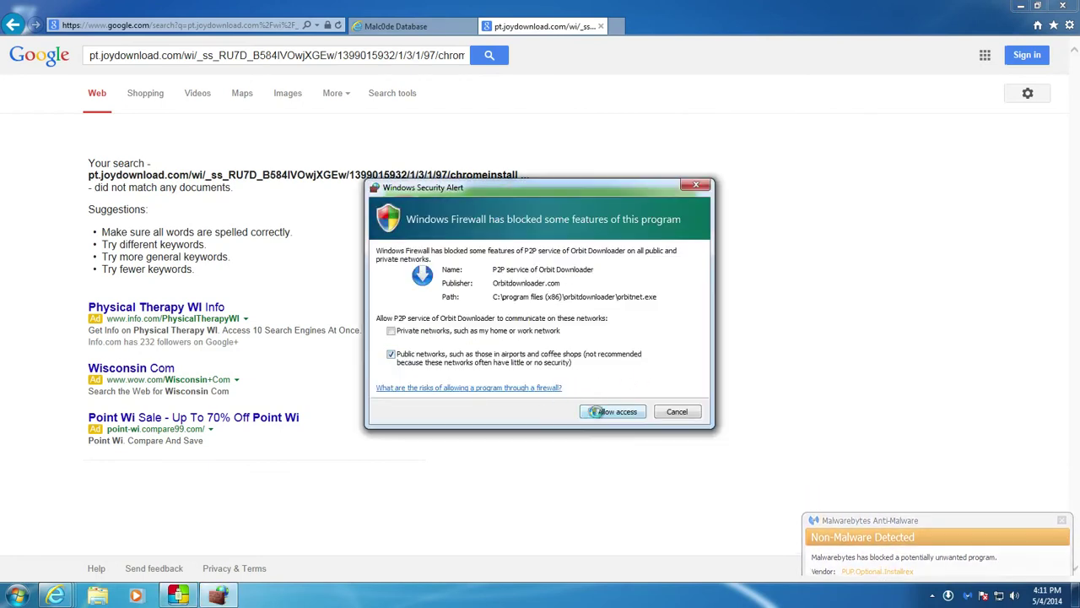
{"action": "left_click", "coordinate": [596, 414]}
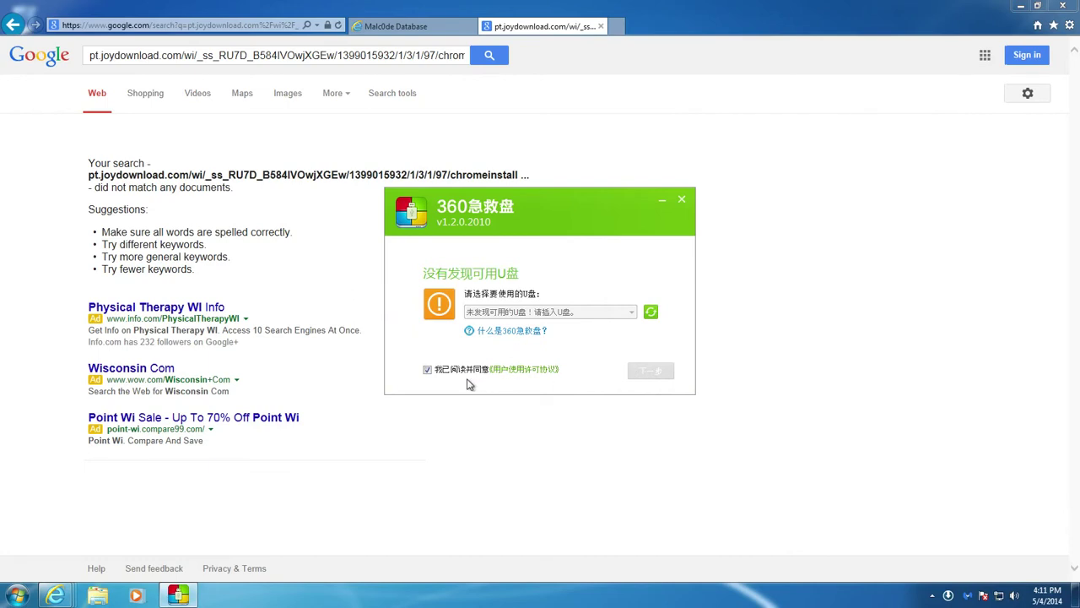
{"action": "left_click", "coordinate": [427, 369]}
{"action": "left_click", "coordinate": [681, 199]}
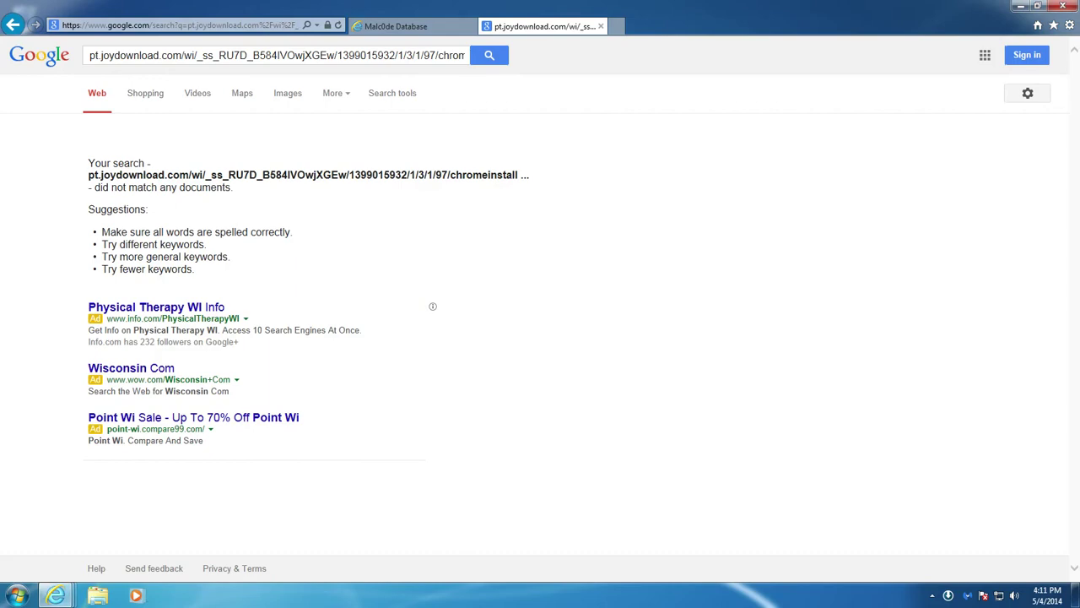
Copy uploads.tmweb.ru/3KqbZrmdAV.exe from the Malc0de list and load it in the test tab
{"action": "left_click", "coordinate": [395, 27]}
{"action": "scroll", "coordinate": [540, 304], "scroll_direction": "down", "scroll_amount": 4}
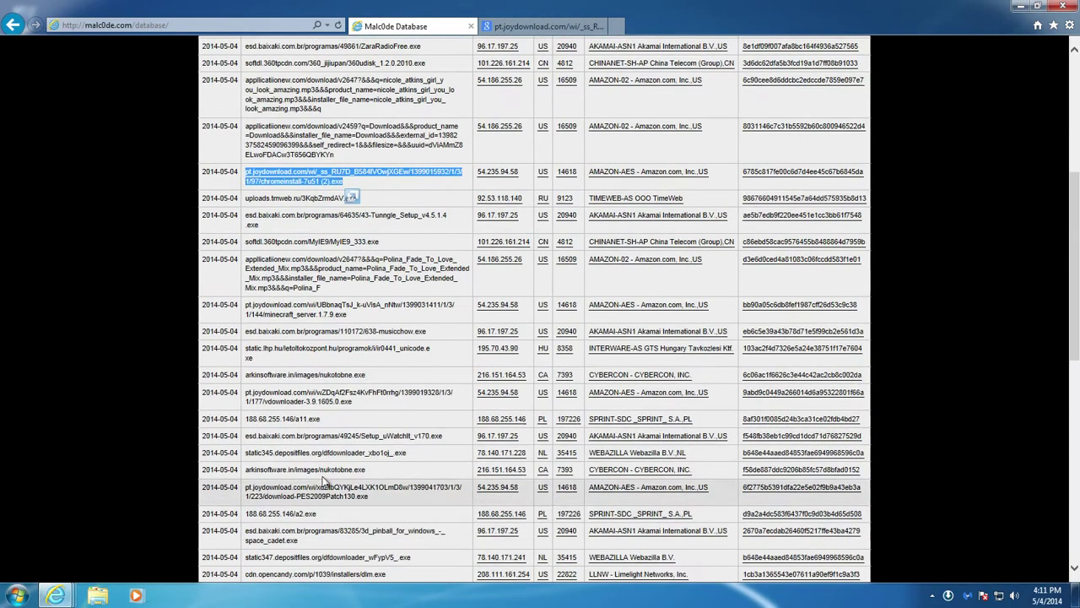
{"action": "triple_click", "coordinate": [312, 198]}
{"action": "key", "text": "ctrl+c"}
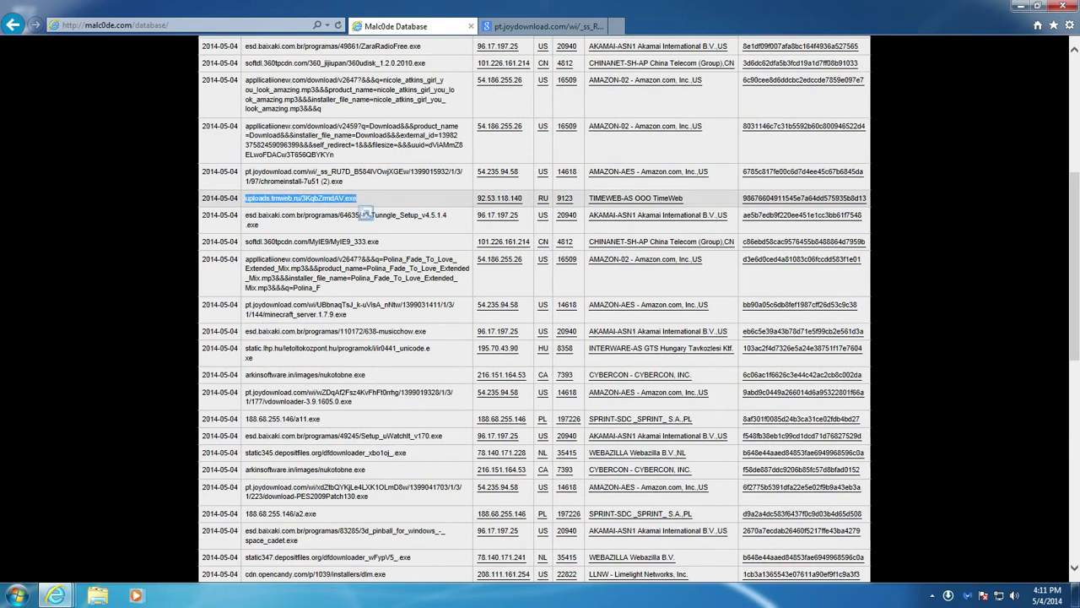
{"action": "left_click", "coordinate": [523, 26]}
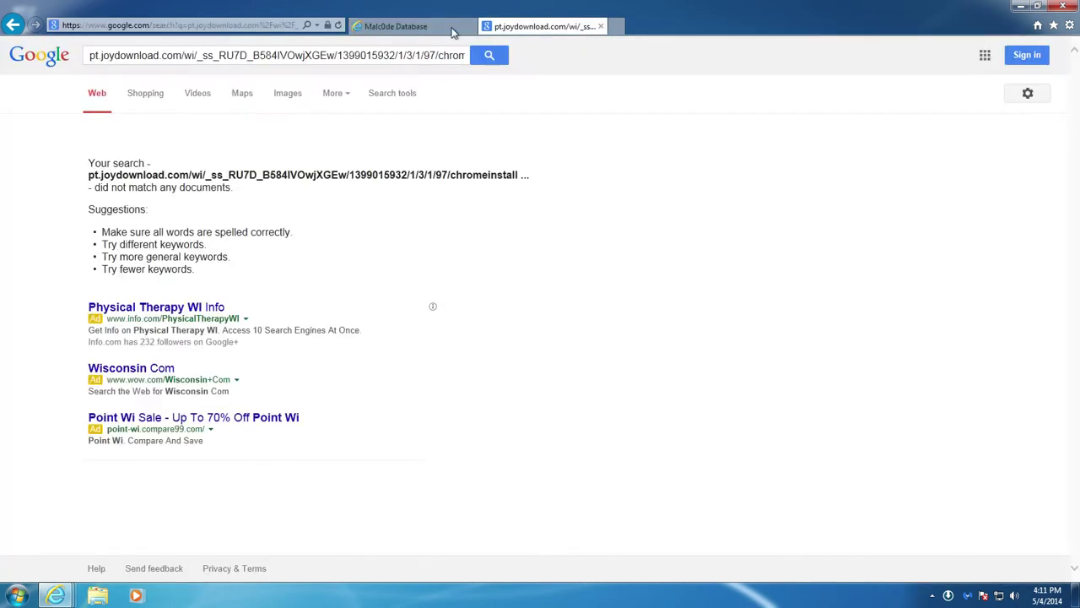
{"action": "left_click", "coordinate": [242, 26]}
{"action": "key", "text": "ctrl+v"}
{"action": "key", "text": "Return"}
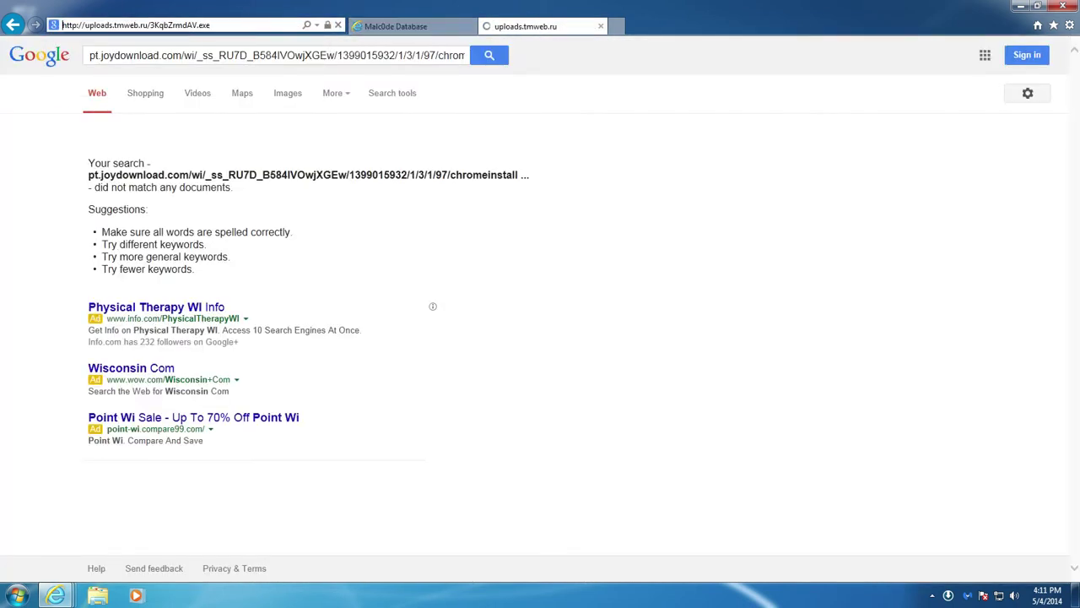
Download 3KqbZrmdAV.exe from uploads.tmweb.ru and run it despite the unverified publisher
{"action": "left_click", "coordinate": [776, 571]}
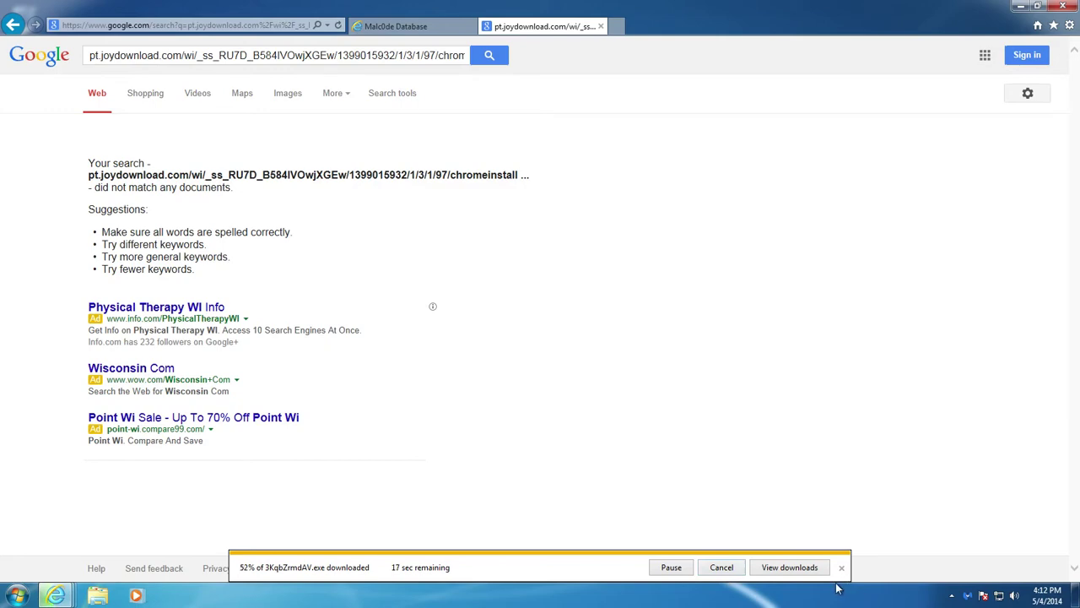
{"action": "left_click", "coordinate": [421, 28]}
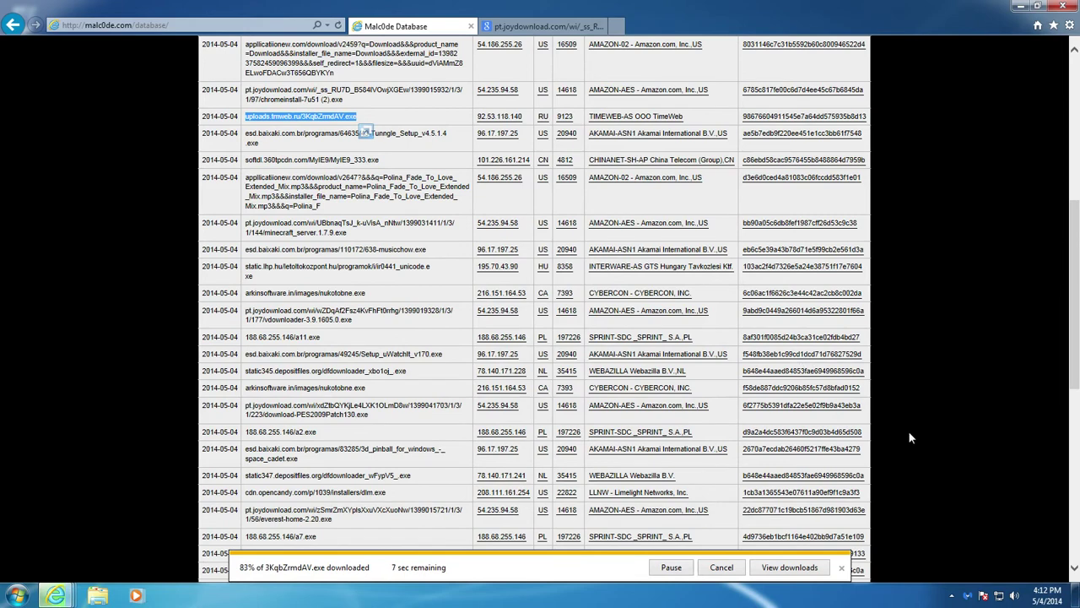
{"action": "left_click", "coordinate": [548, 28]}
{"action": "left_click", "coordinate": [427, 27]}
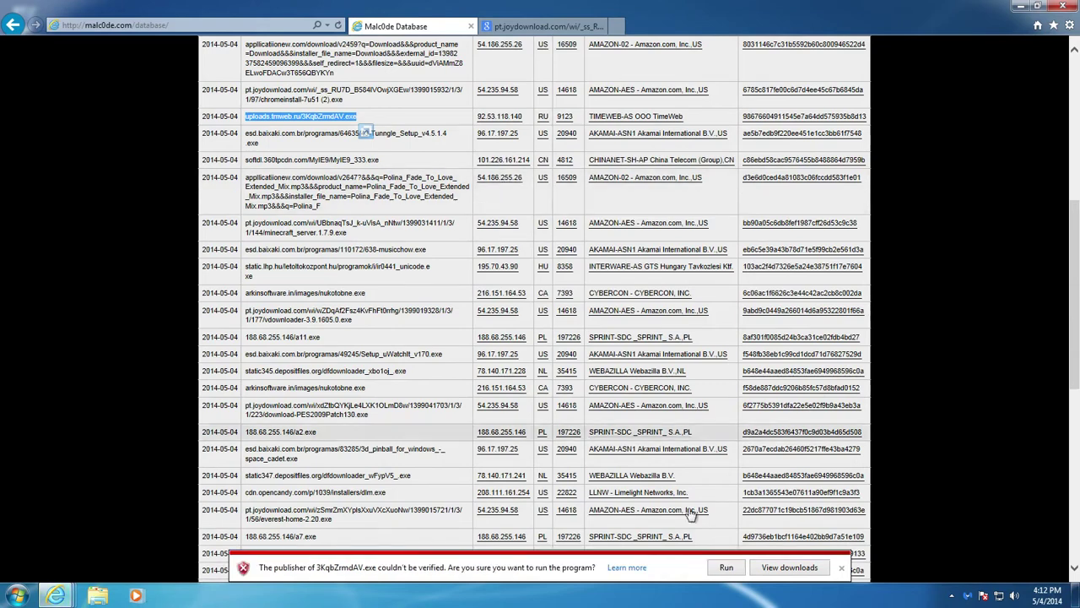
{"action": "left_click", "coordinate": [741, 572]}
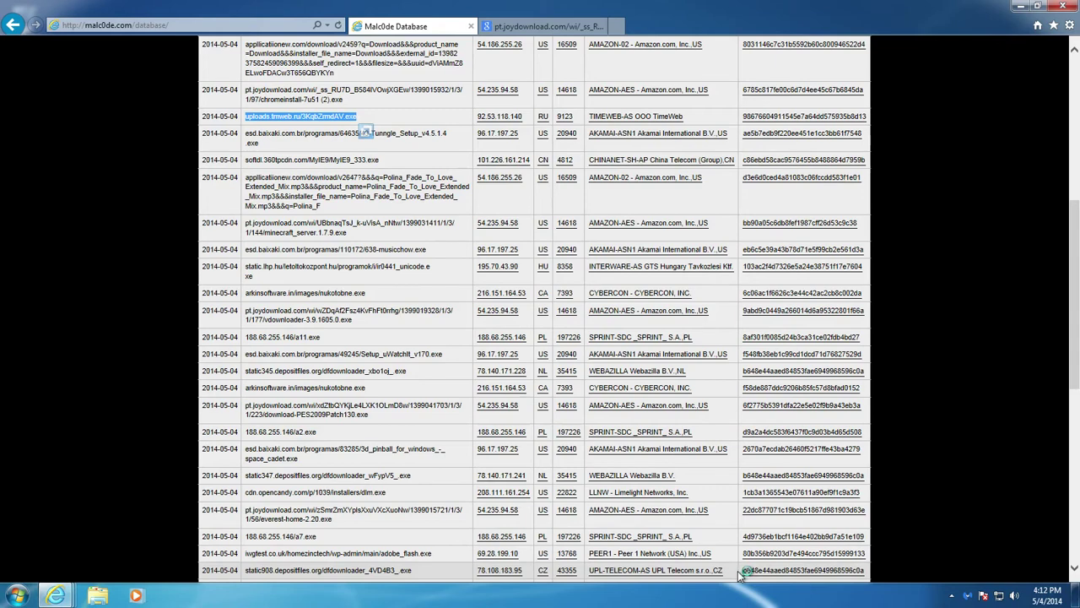
Open Task Manager and list the processes from all users
{"action": "right_click", "coordinate": [691, 595]}
{"action": "left_click", "coordinate": [720, 553]}
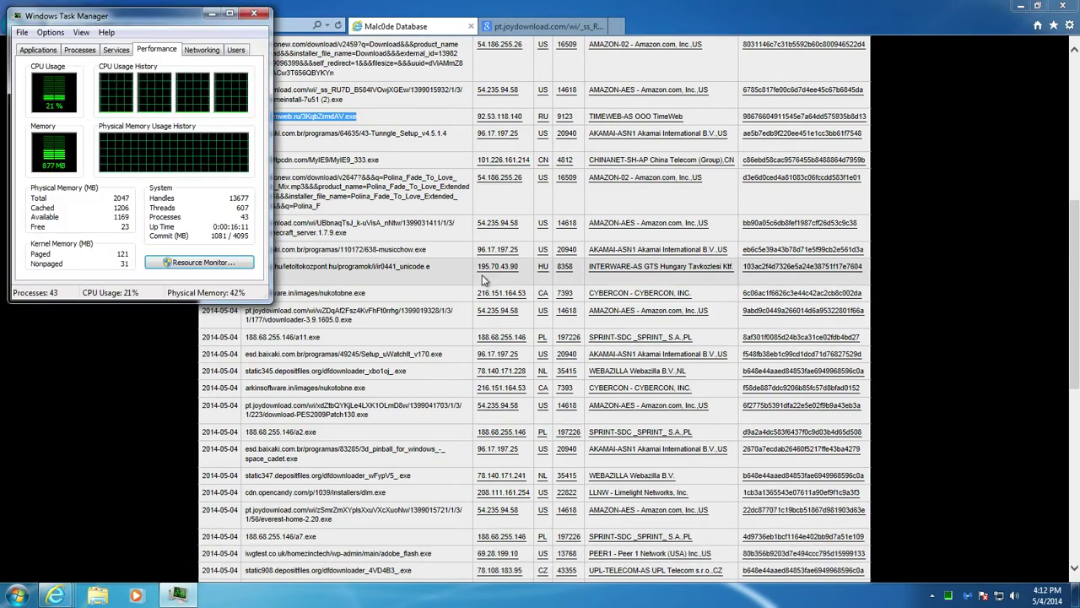
{"action": "left_click", "coordinate": [77, 49]}
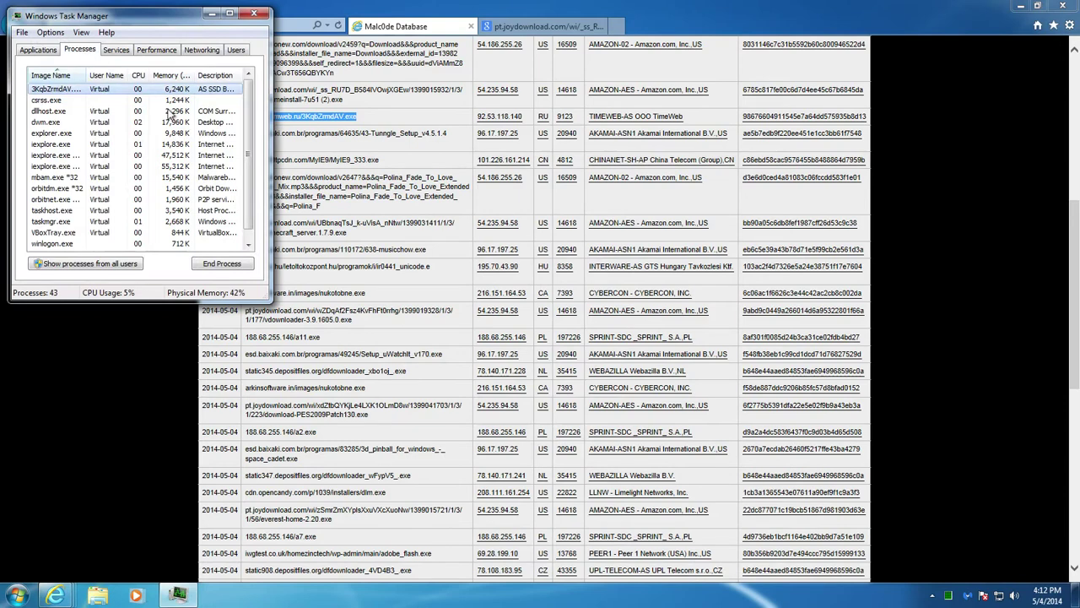
{"action": "left_click", "coordinate": [88, 263]}
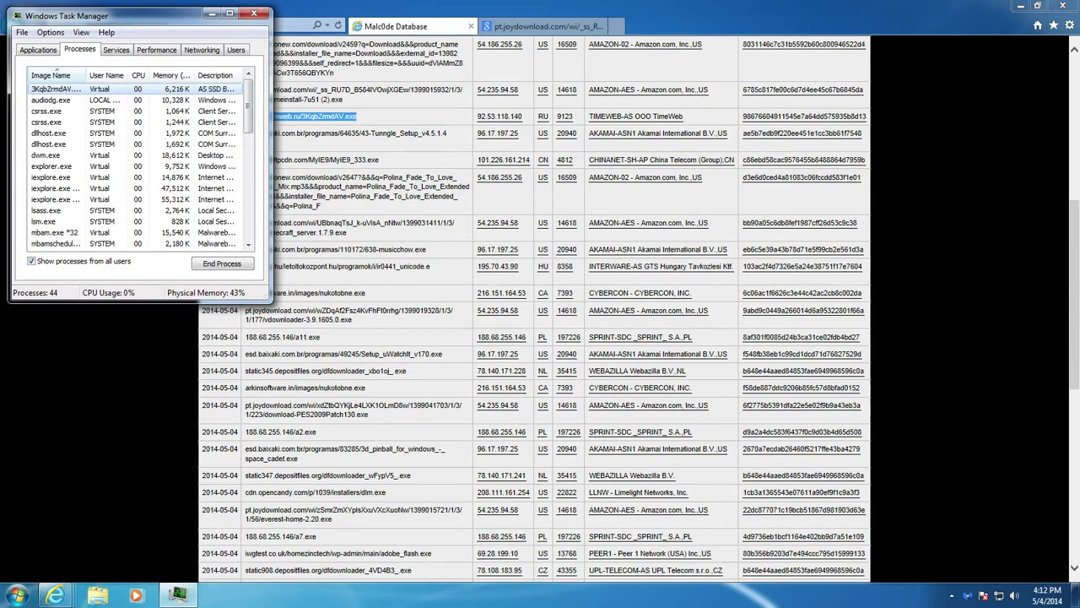
Load the esd.baixaki.com.br 43-Tunngle_Setup_v4.5.1.4.exe URL from the Malc0de list in the test tab, and start and cancel its download
{"action": "left_click", "coordinate": [544, 26]}
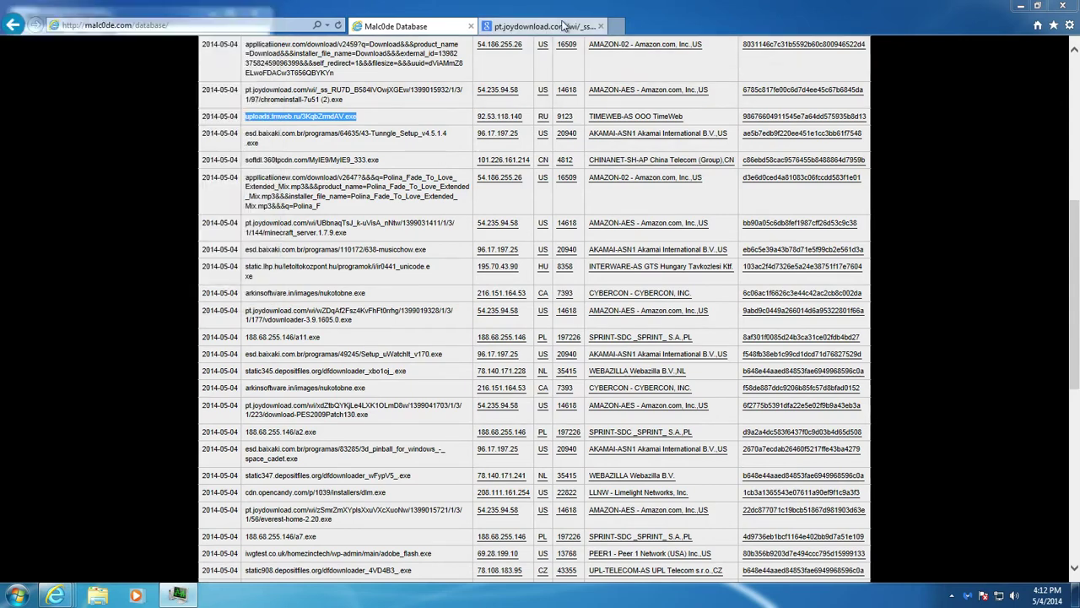
{"action": "left_click", "coordinate": [393, 26]}
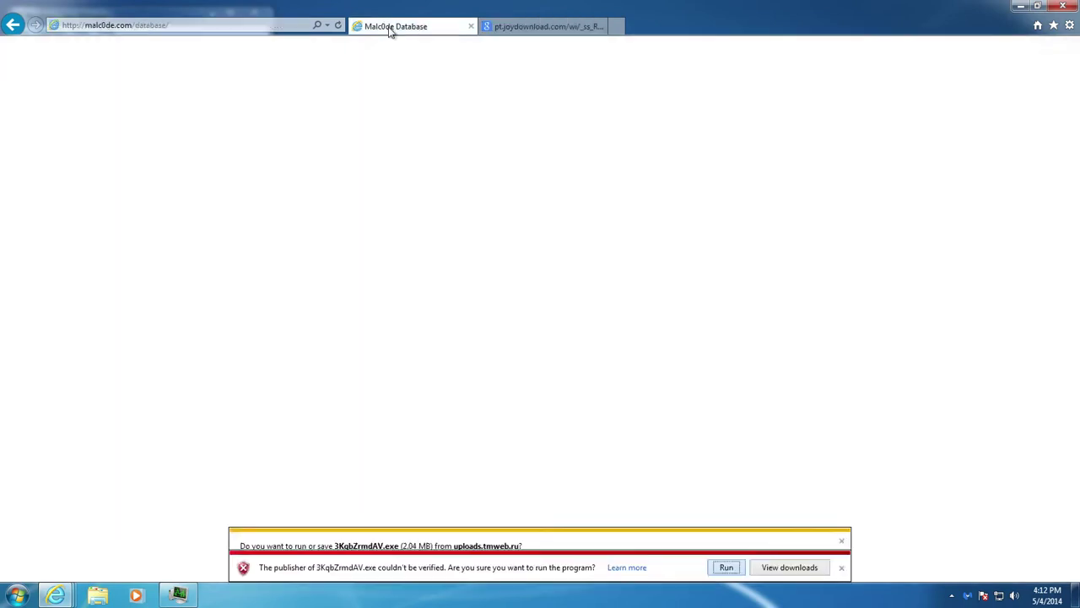
{"action": "triple_click", "coordinate": [324, 135]}
{"action": "key", "text": "ctrl+c"}
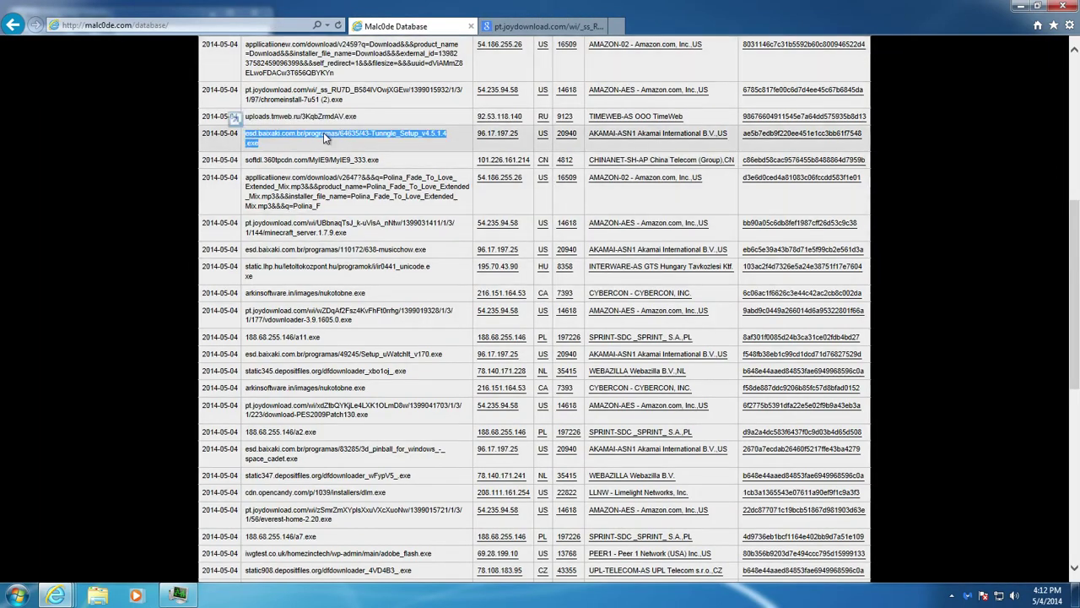
{"action": "left_click", "coordinate": [545, 26]}
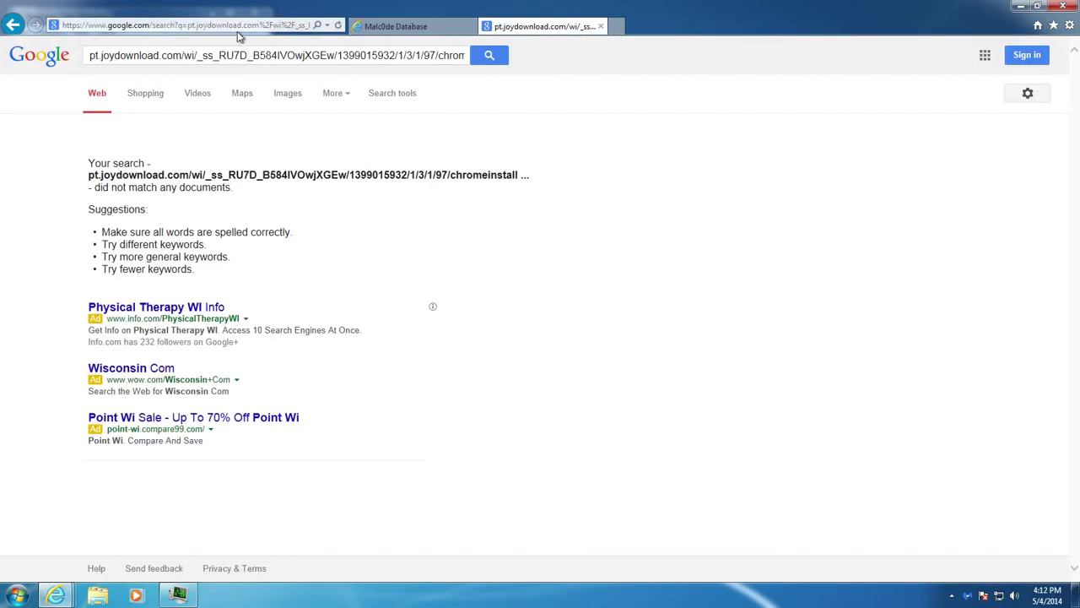
{"action": "left_click", "coordinate": [235, 31]}
{"action": "key", "text": "ctrl+v"}
{"action": "key", "text": "Return"}
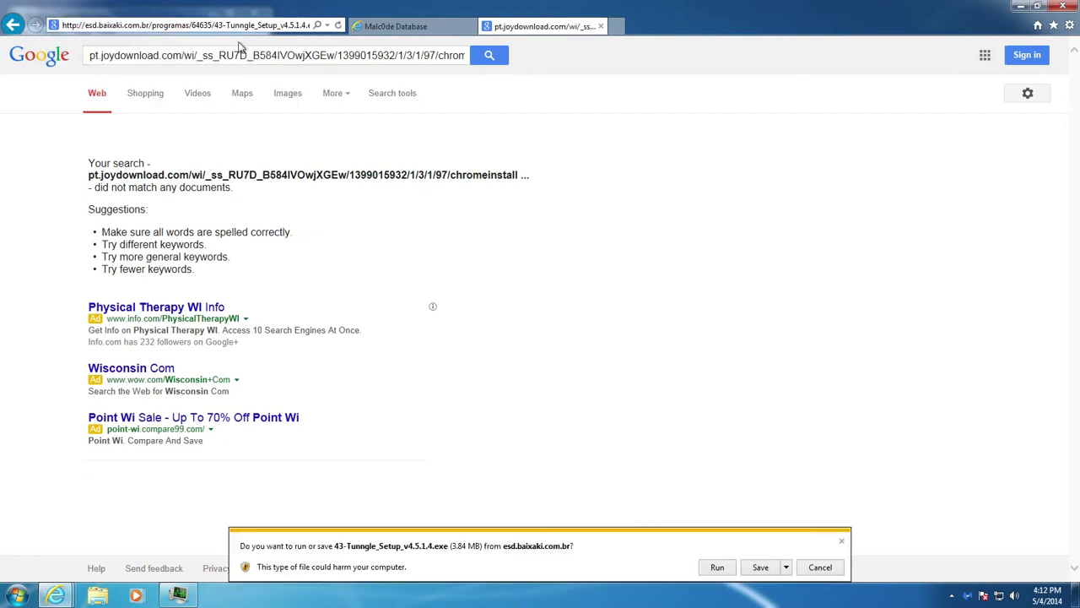
{"action": "left_click", "coordinate": [714, 567]}
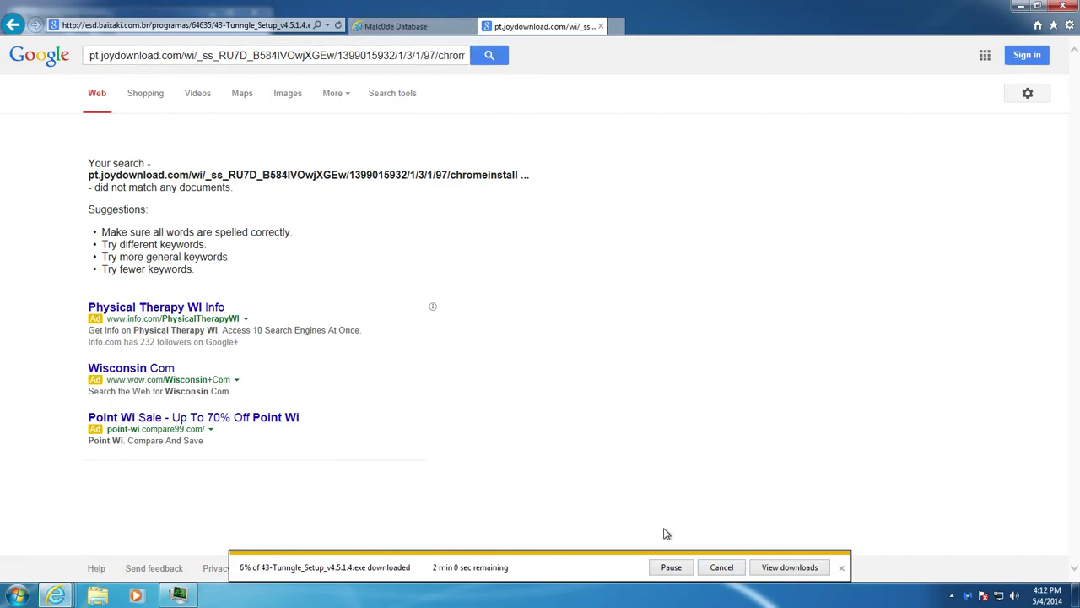
{"action": "left_click", "coordinate": [722, 567]}
Load softdl.360tpcdn.com/MyIE9/MyIE9_333.exe from the Malc0de list in the test tab and choose to run the file
{"action": "left_click", "coordinate": [404, 32]}
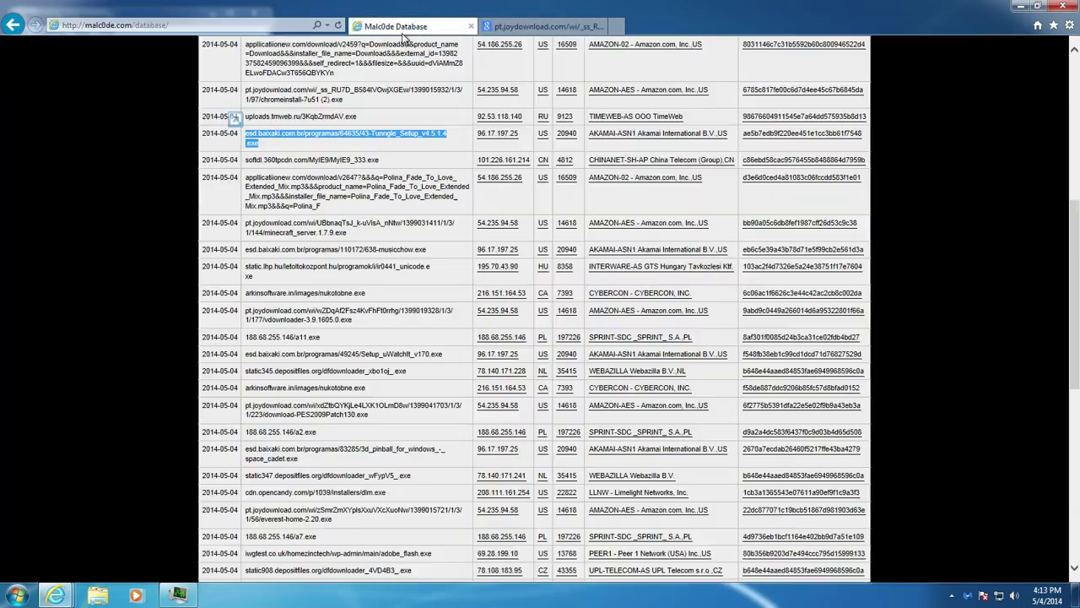
{"action": "triple_click", "coordinate": [332, 163]}
{"action": "key", "text": "ctrl+c"}
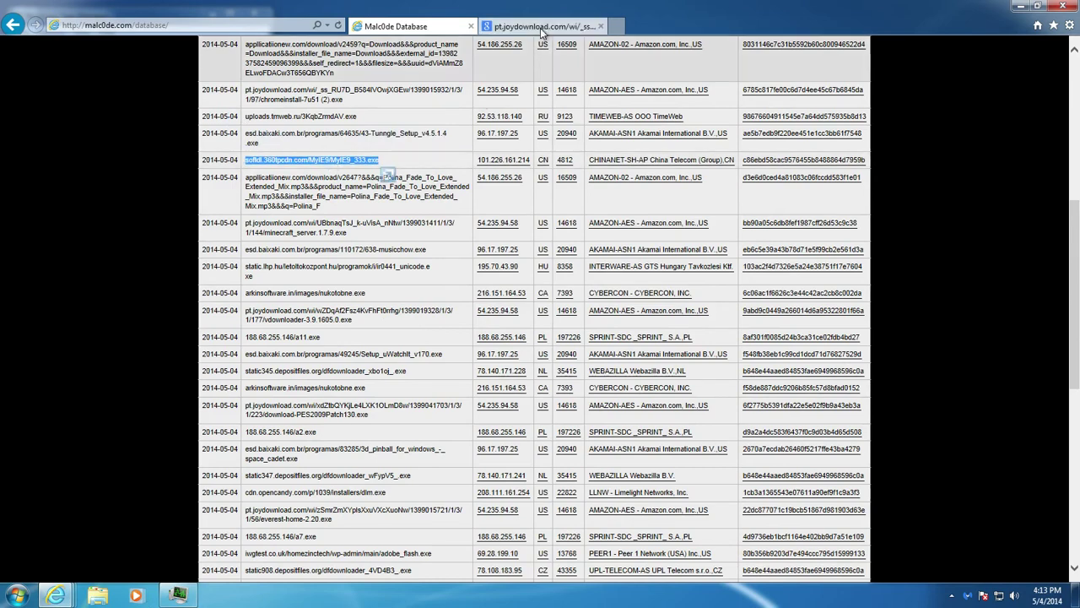
{"action": "left_click", "coordinate": [541, 28]}
{"action": "left_click", "coordinate": [257, 27]}
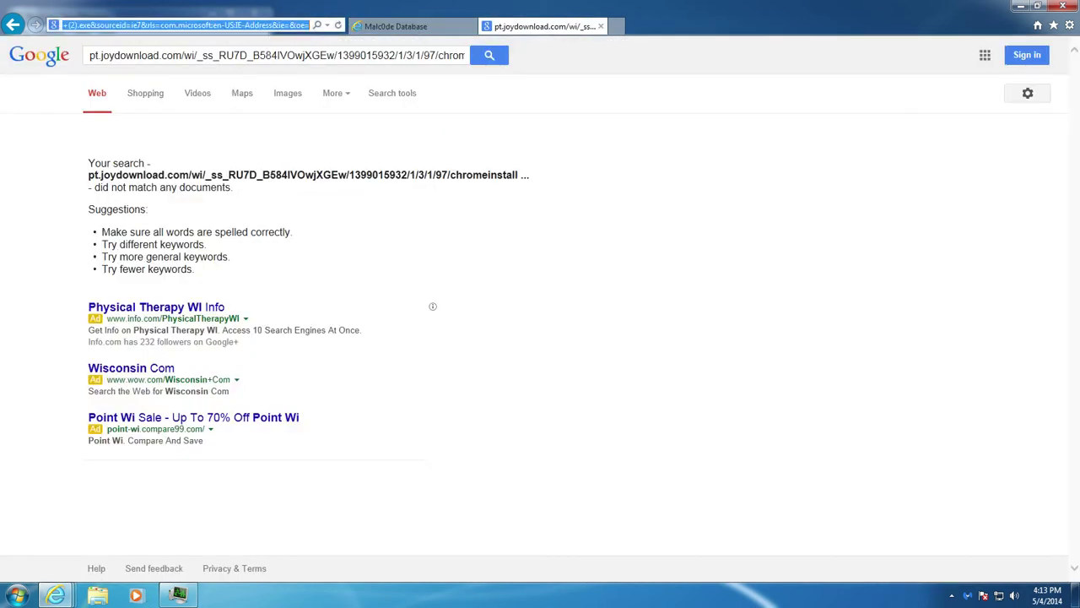
{"action": "key", "text": "ctrl+v"}
{"action": "key", "text": "Return"}
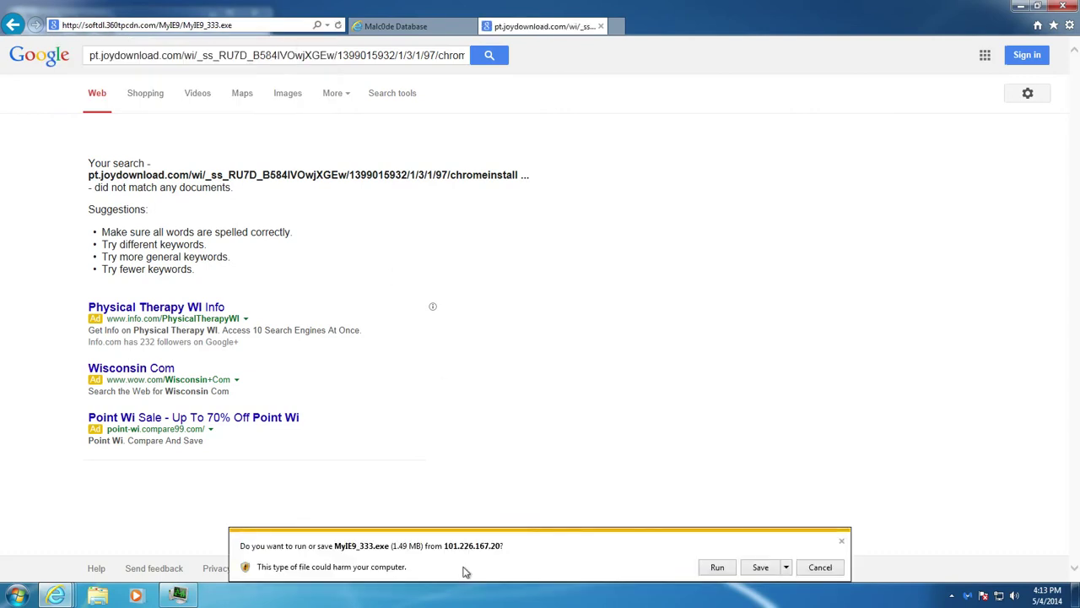
{"action": "left_click", "coordinate": [717, 567]}
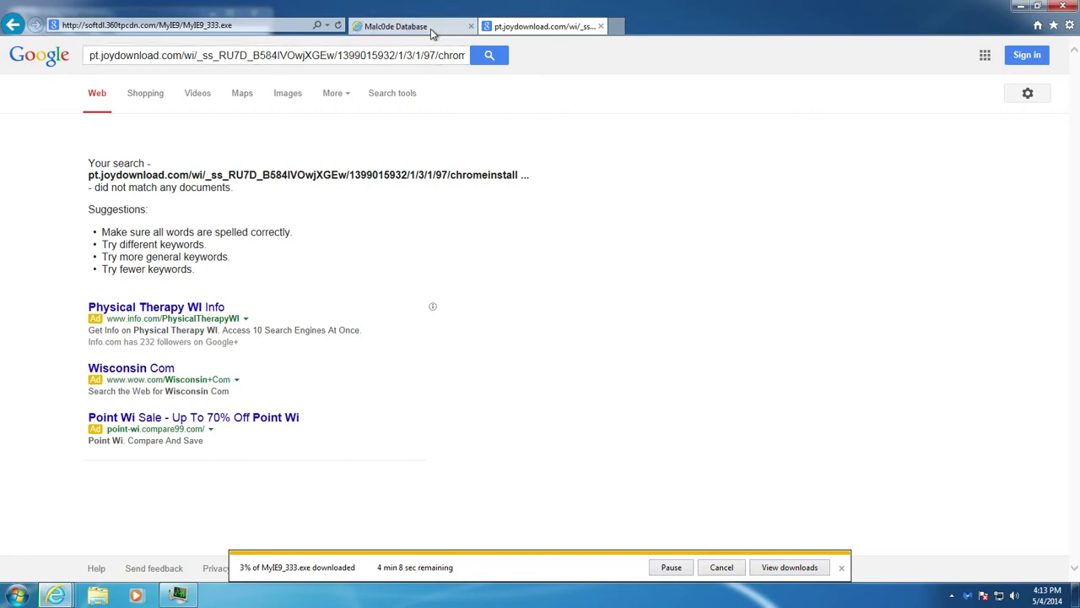
Load esd.baixaki.com.br/programas/110172/638-musicchow.exe from the Malc0de list in the test tab, run it, and open the download list
{"action": "left_click", "coordinate": [397, 26]}
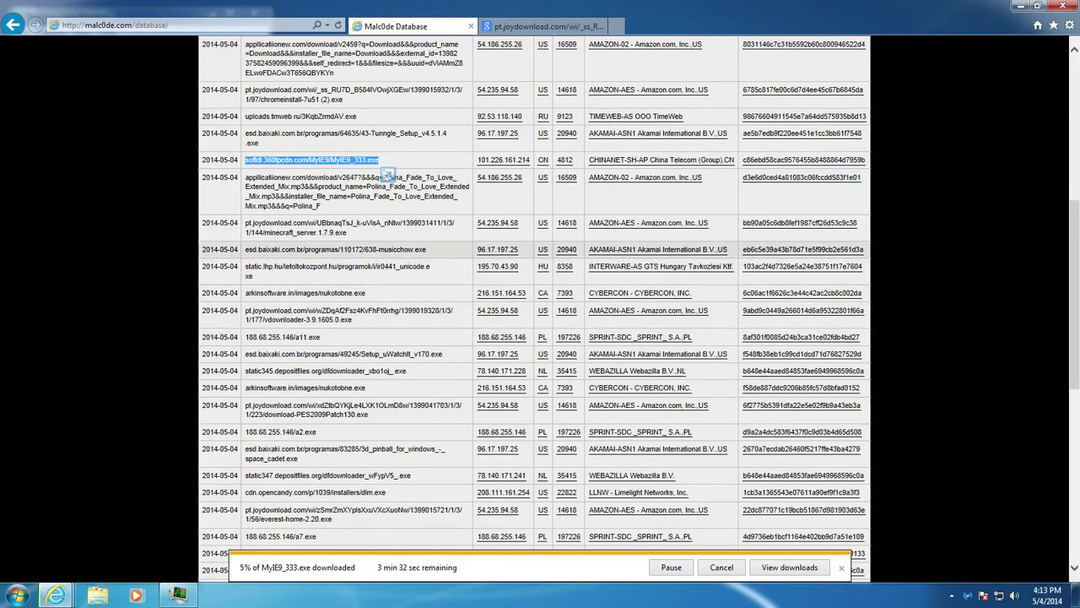
{"action": "triple_click", "coordinate": [338, 250]}
{"action": "key", "text": "ctrl+c"}
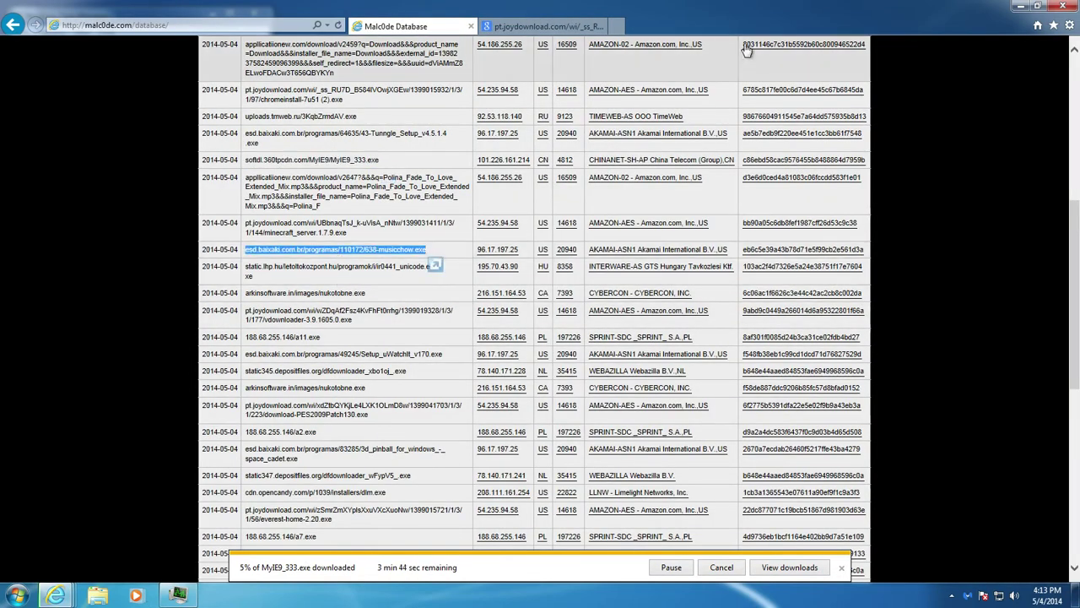
{"action": "left_click", "coordinate": [571, 27]}
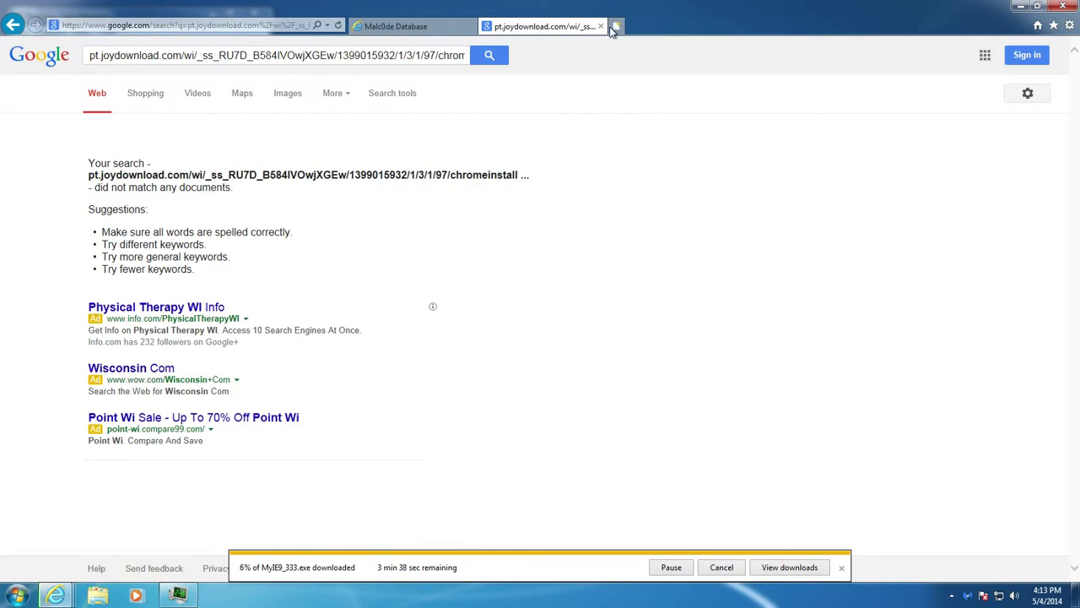
{"action": "left_click", "coordinate": [174, 27]}
{"action": "key", "text": "ctrl+v"}
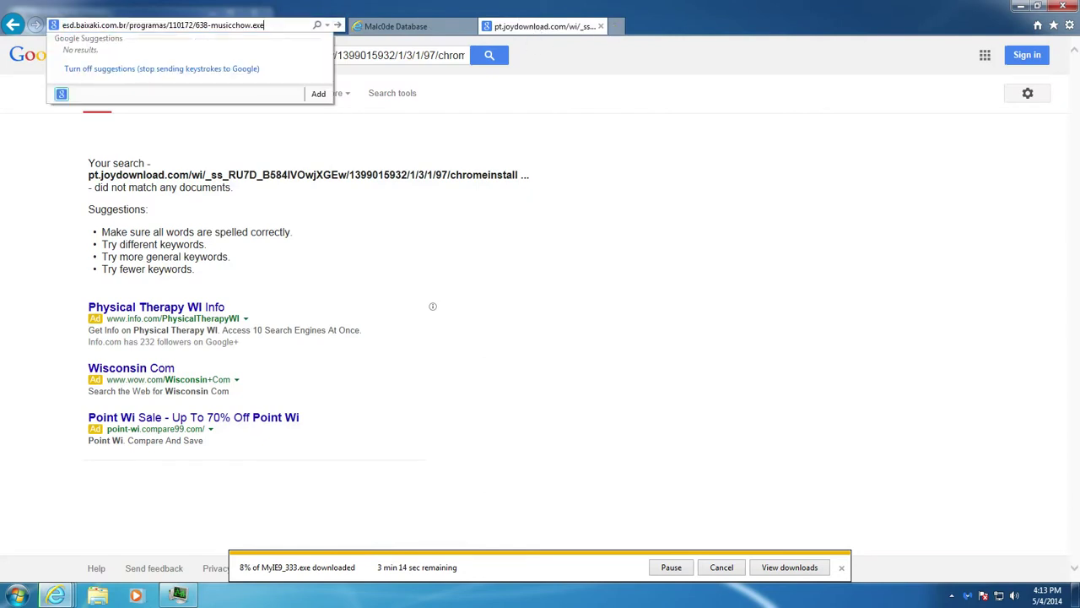
{"action": "key", "text": "Return"}
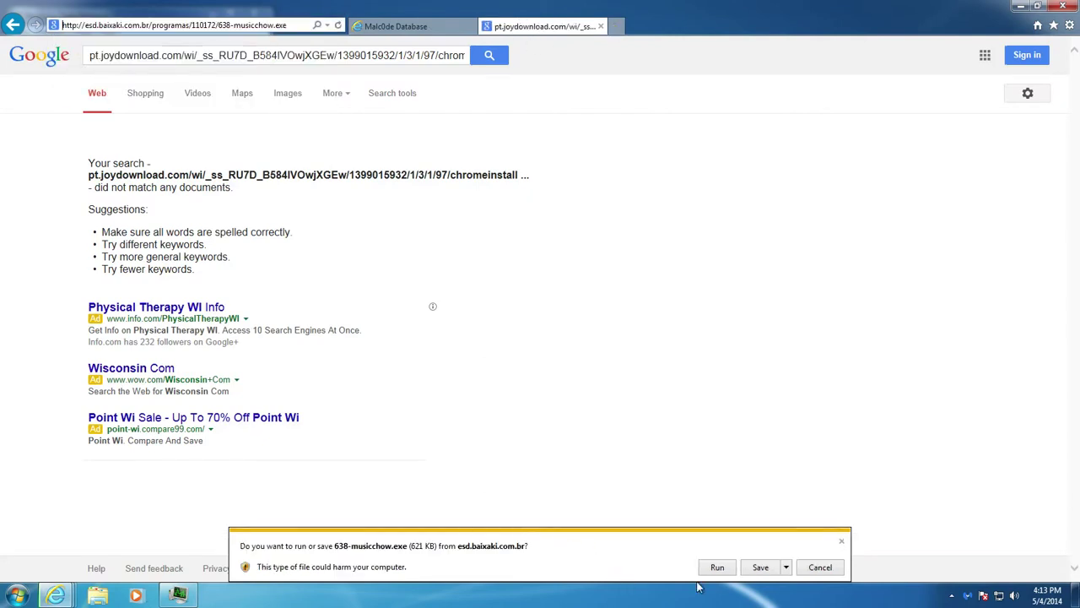
{"action": "left_click", "coordinate": [724, 572]}
{"action": "left_click", "coordinate": [789, 567]}
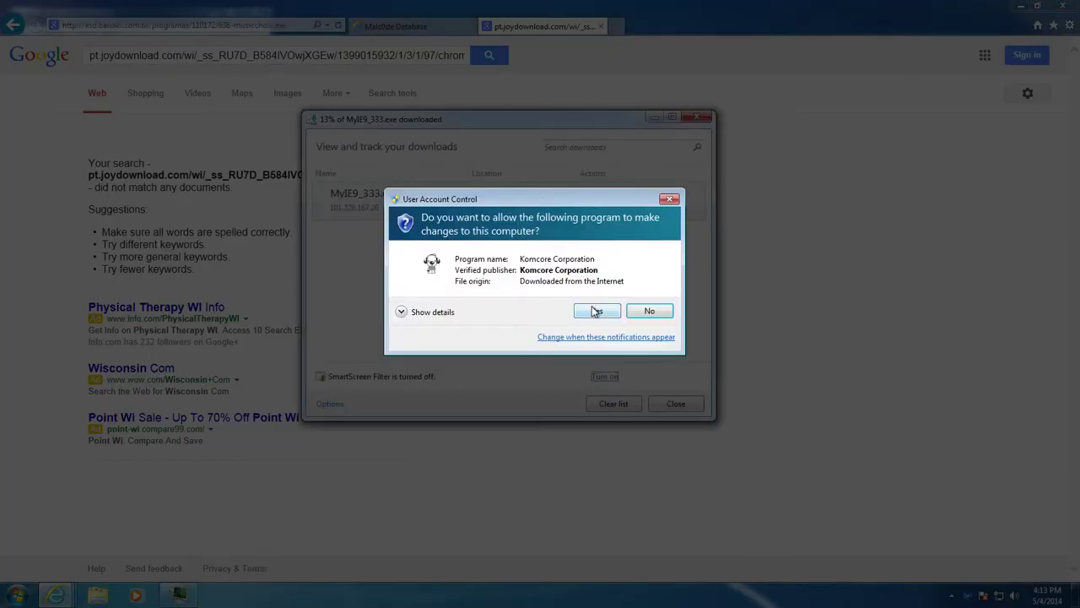
Allow the Komcore Corporation program to make changes and install MusicChow, checking on the MyIE9_333.exe download meanwhile
{"action": "left_click", "coordinate": [593, 310]}
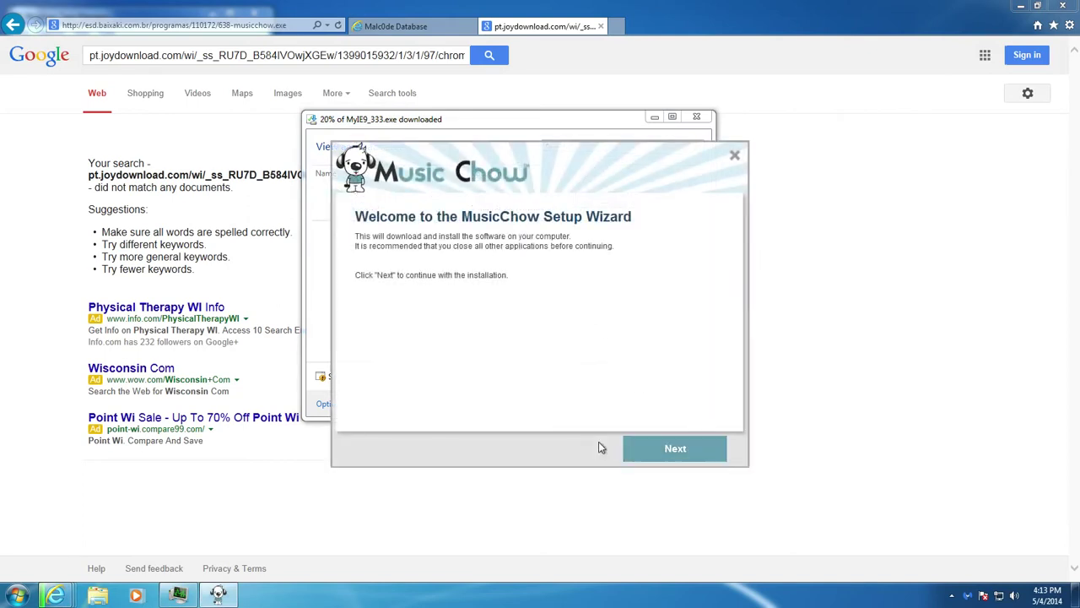
{"action": "left_click", "coordinate": [656, 453]}
{"action": "left_click", "coordinate": [682, 460]}
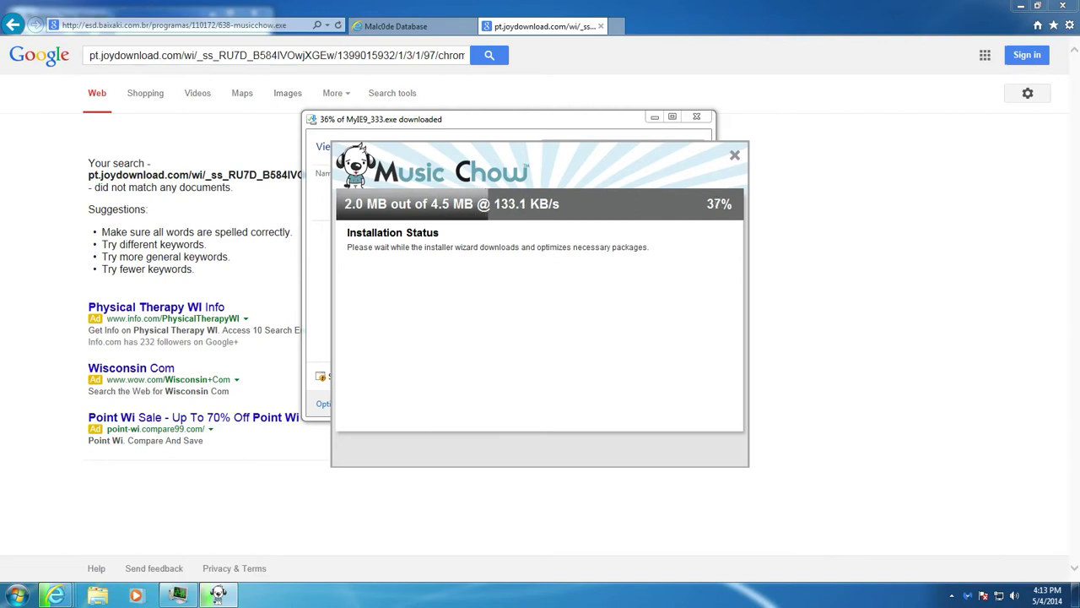
{"action": "left_click", "coordinate": [406, 123]}
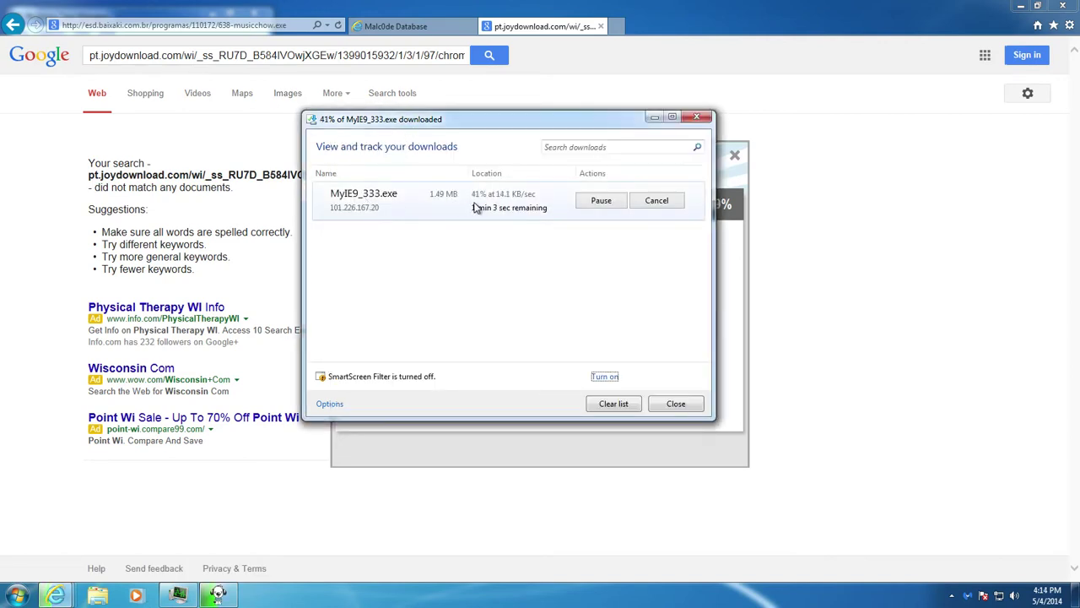
{"action": "left_click", "coordinate": [731, 183]}
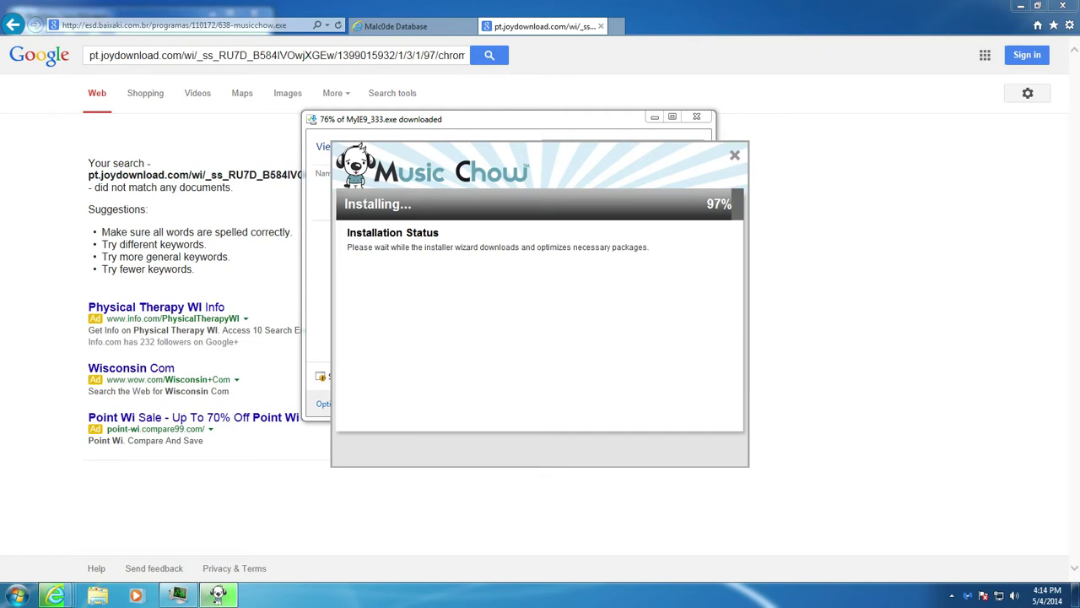
{"action": "left_click", "coordinate": [504, 132]}
{"action": "left_click", "coordinate": [731, 323]}
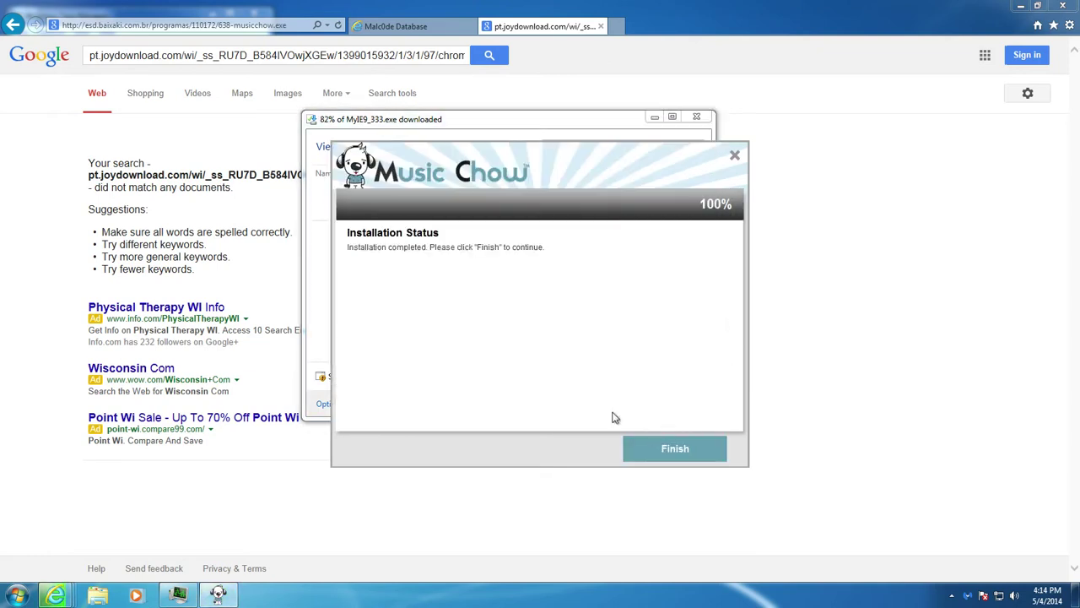
Finish the MusicChow setup without launching the application on exit, and close its thank-you page
{"action": "left_click", "coordinate": [658, 446]}
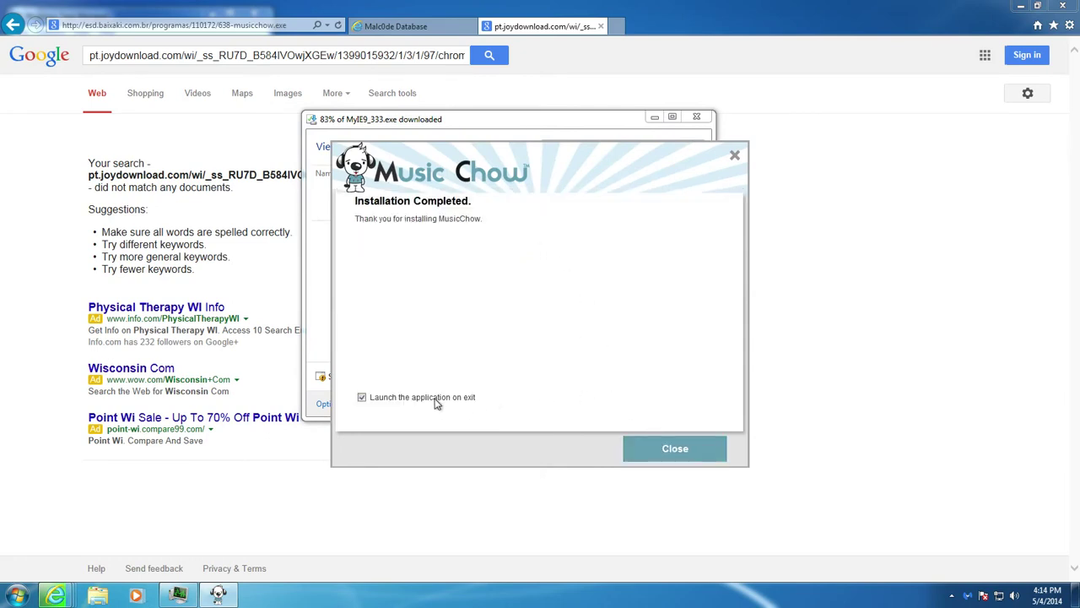
{"action": "left_click", "coordinate": [366, 399]}
{"action": "left_click", "coordinate": [671, 459]}
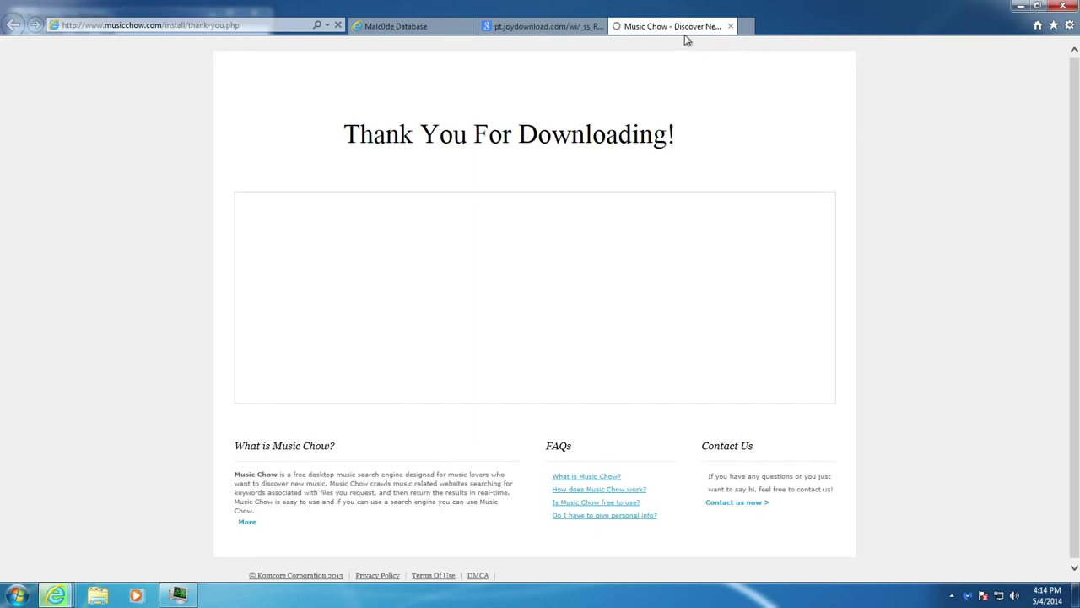
{"action": "left_click", "coordinate": [730, 26]}
Return to the downloads window and install MyIE9 into C:\MyIE9
{"action": "left_click", "coordinate": [390, 34]}
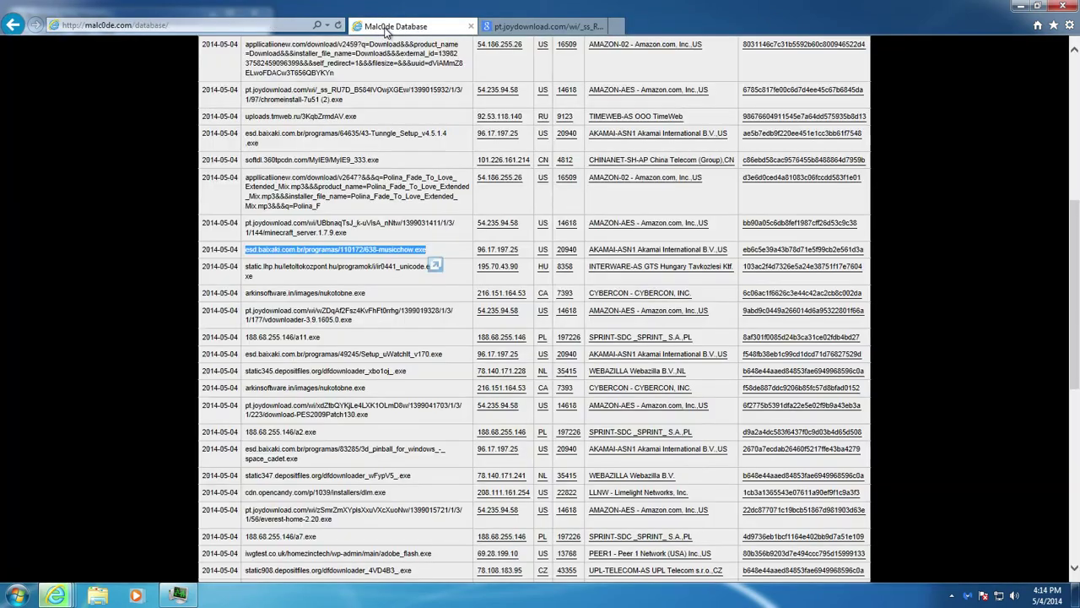
{"action": "left_click", "coordinate": [512, 37]}
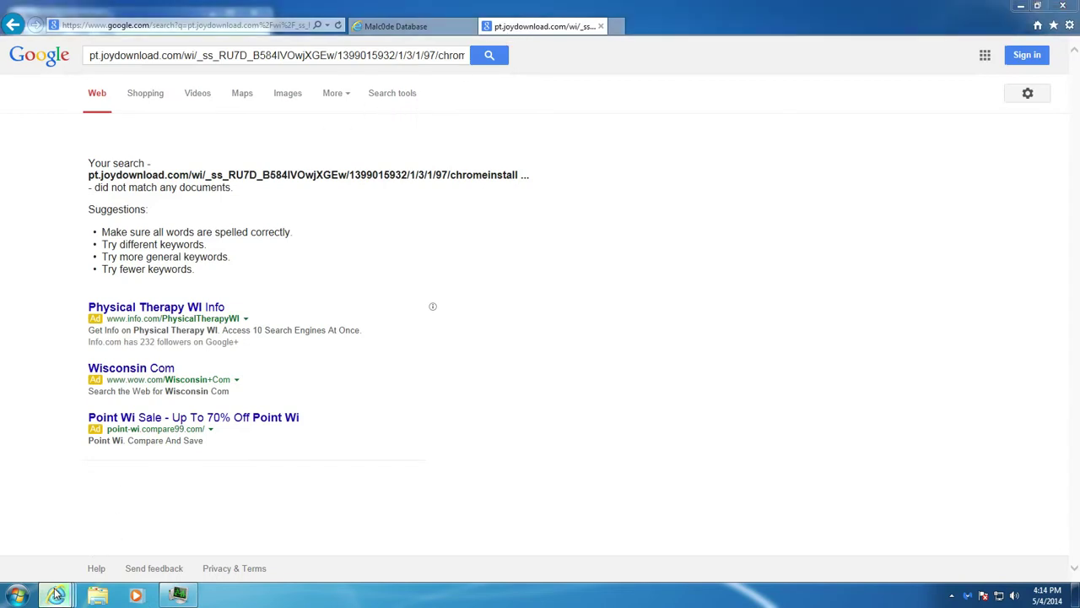
{"action": "mouse_move", "coordinate": [57, 594]}
{"action": "left_click", "coordinate": [331, 537]}
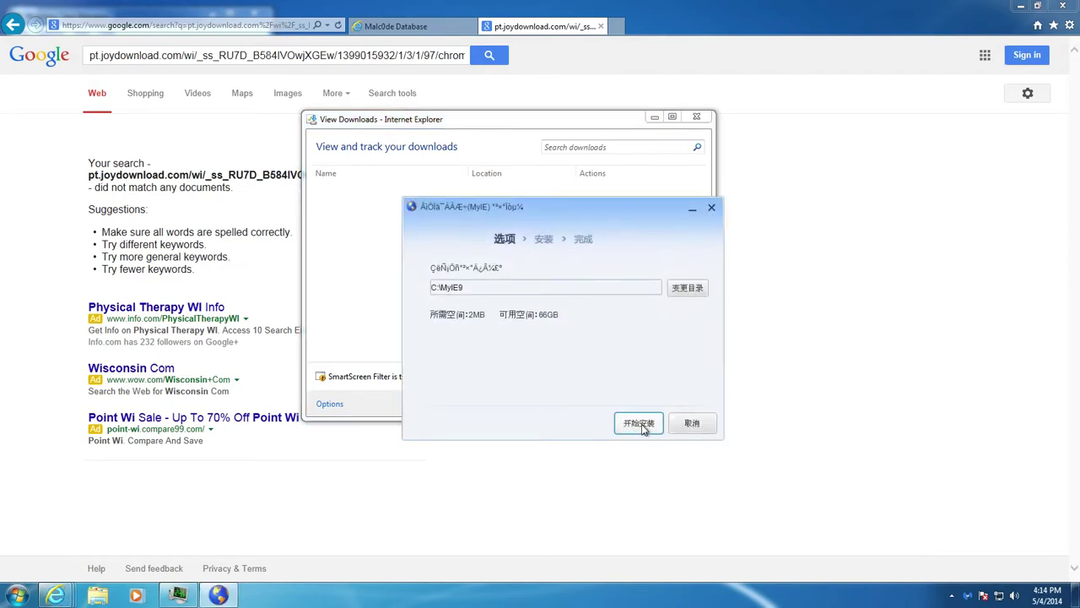
{"action": "left_click", "coordinate": [640, 424]}
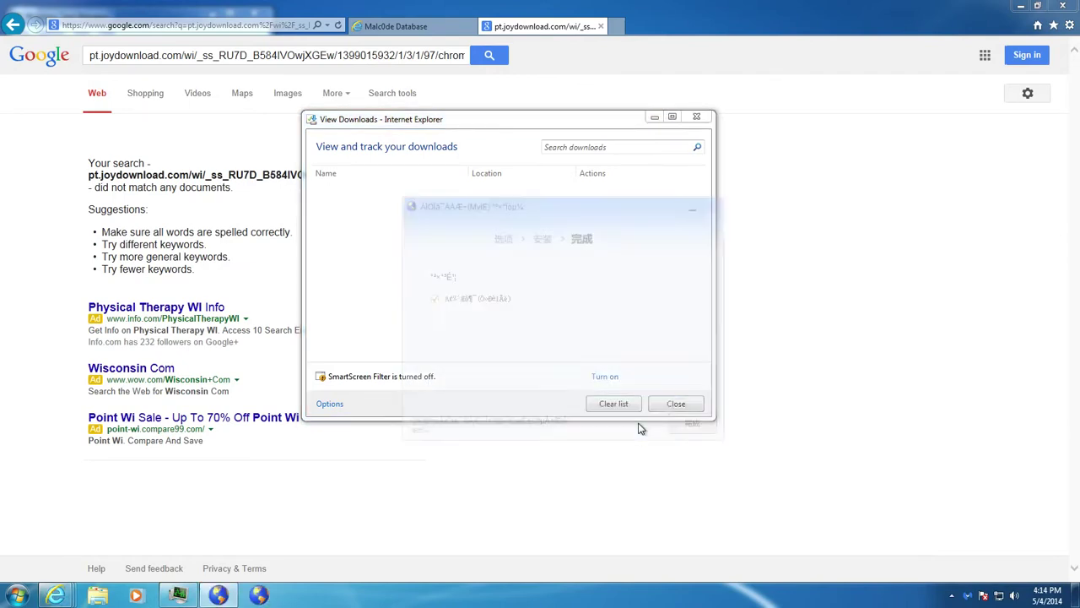
Finish the MyIE9 setup with the option on its completion page unchecked, and close the downloads window
{"action": "left_click", "coordinate": [437, 298]}
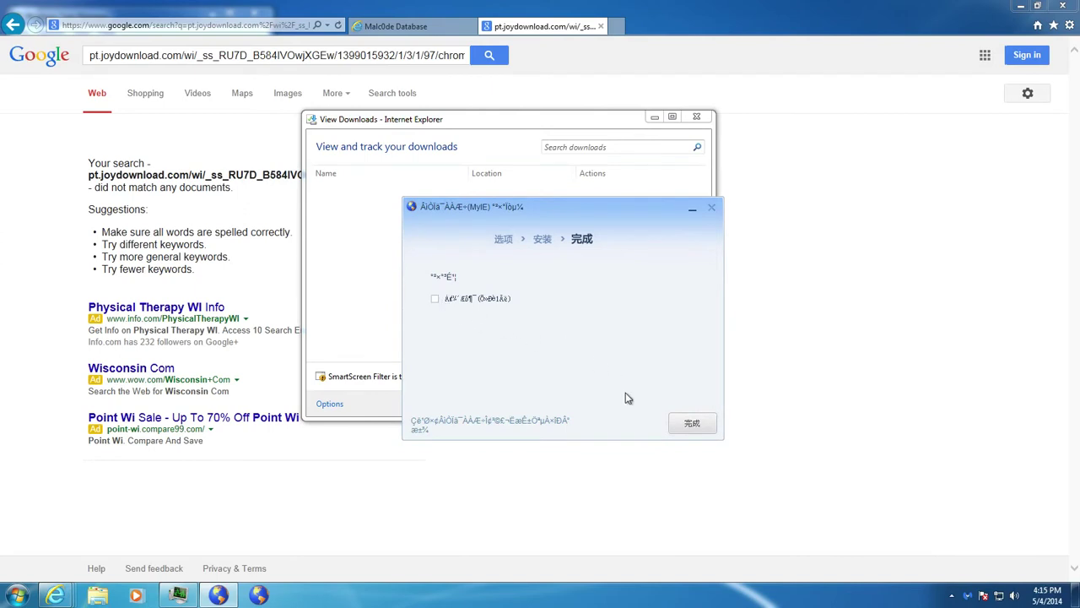
{"action": "left_click", "coordinate": [692, 423]}
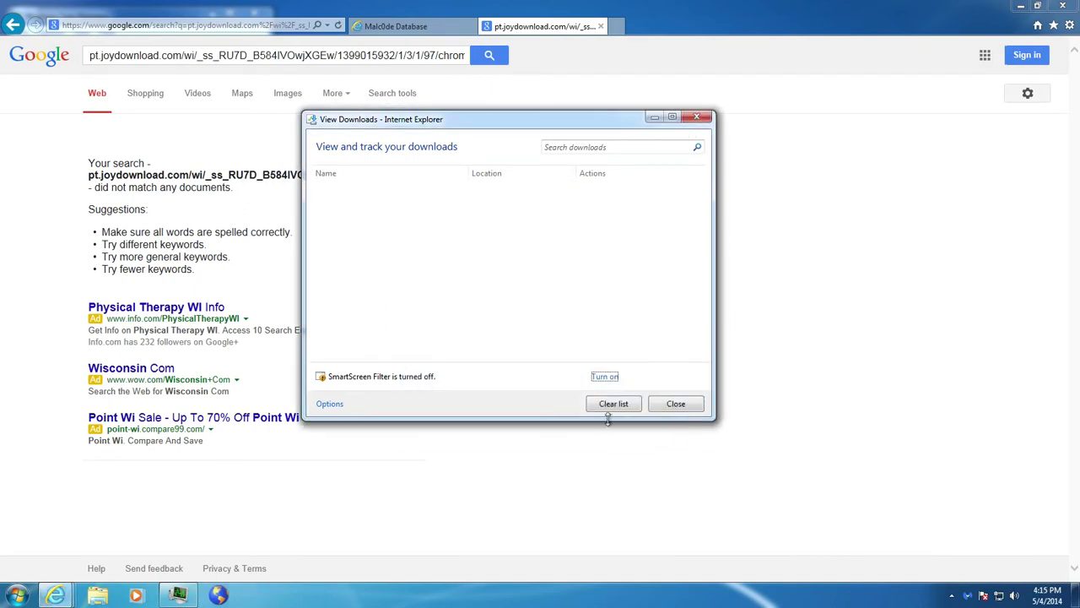
{"action": "left_click", "coordinate": [697, 119]}
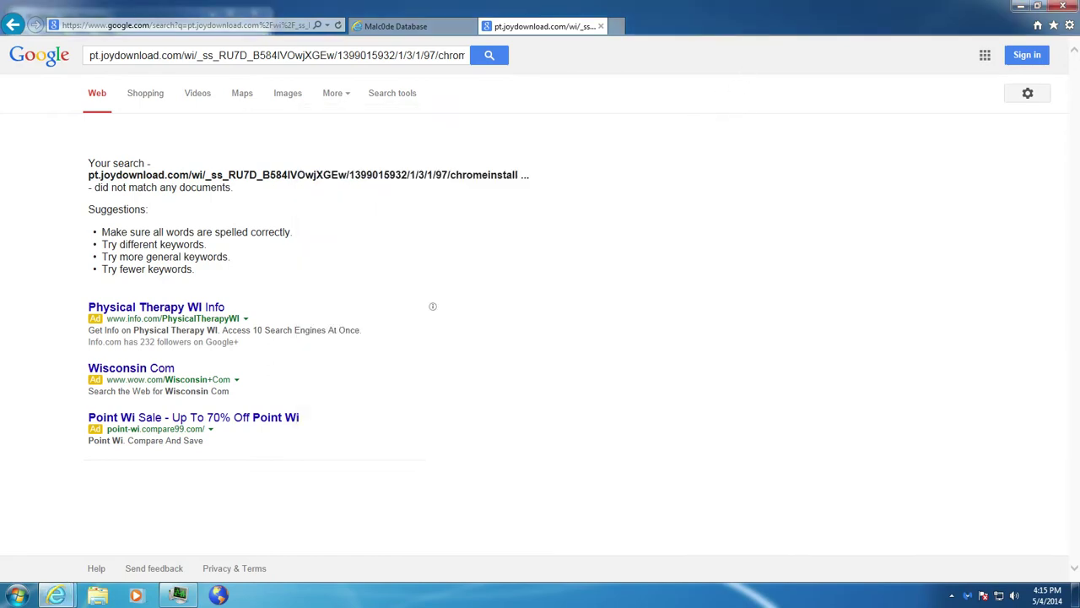
Open the saved MalwareBlacklist.com favorite in the tab showing the Malc0de Database
{"action": "left_click", "coordinate": [422, 31]}
{"action": "left_click", "coordinate": [1053, 24]}
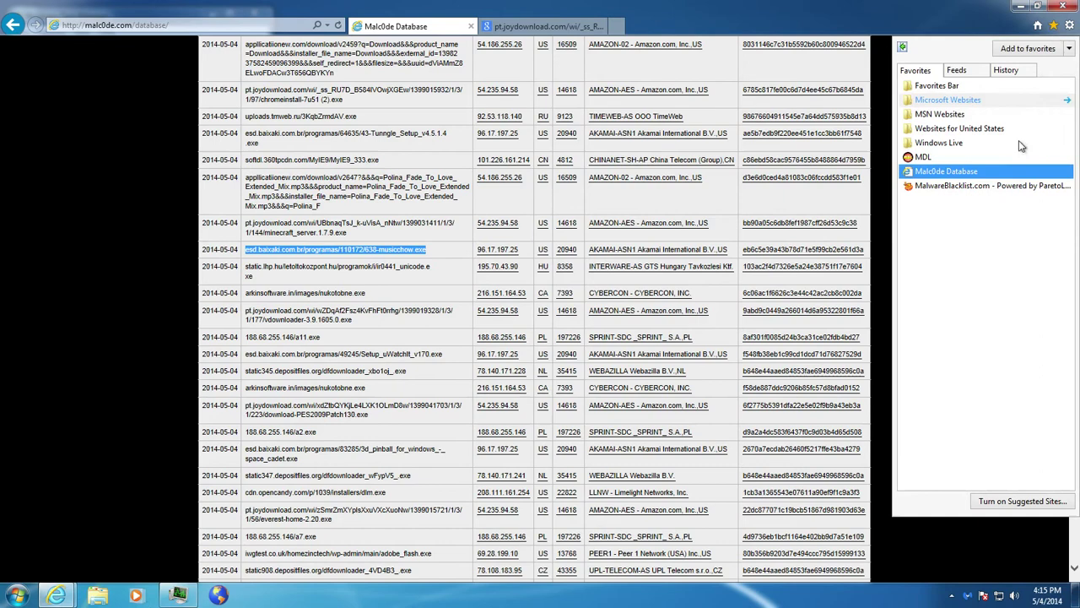
{"action": "left_click", "coordinate": [974, 192]}
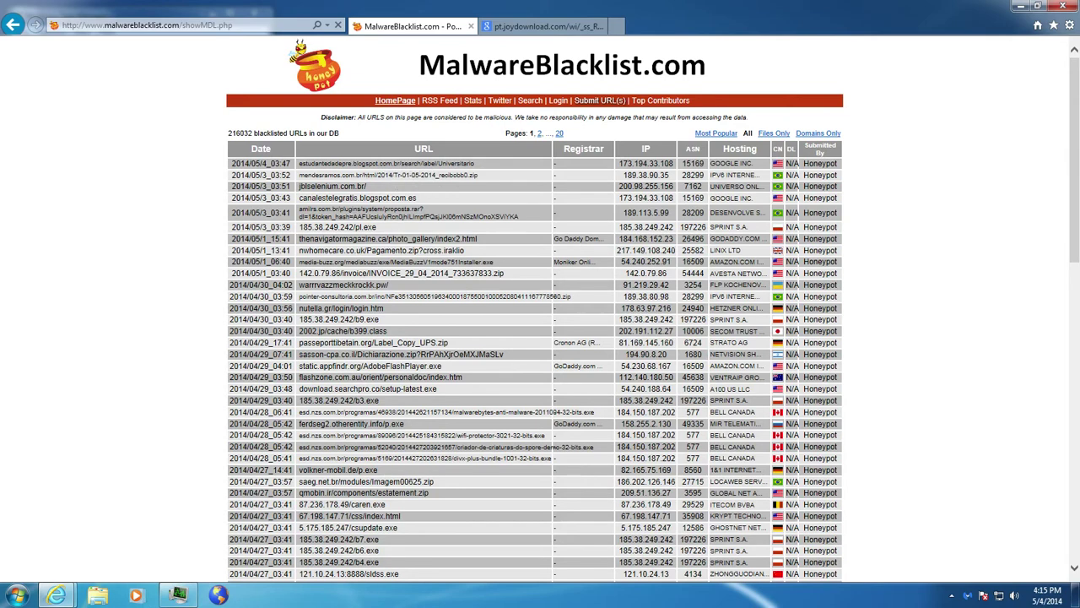
Load mendesramos.com.br/html/2014/Tr-01-05-2014_recibobb0.zip from the MalwareBlacklist list in the test tab
{"action": "triple_click", "coordinate": [388, 176]}
{"action": "key", "text": "ctrl+c"}
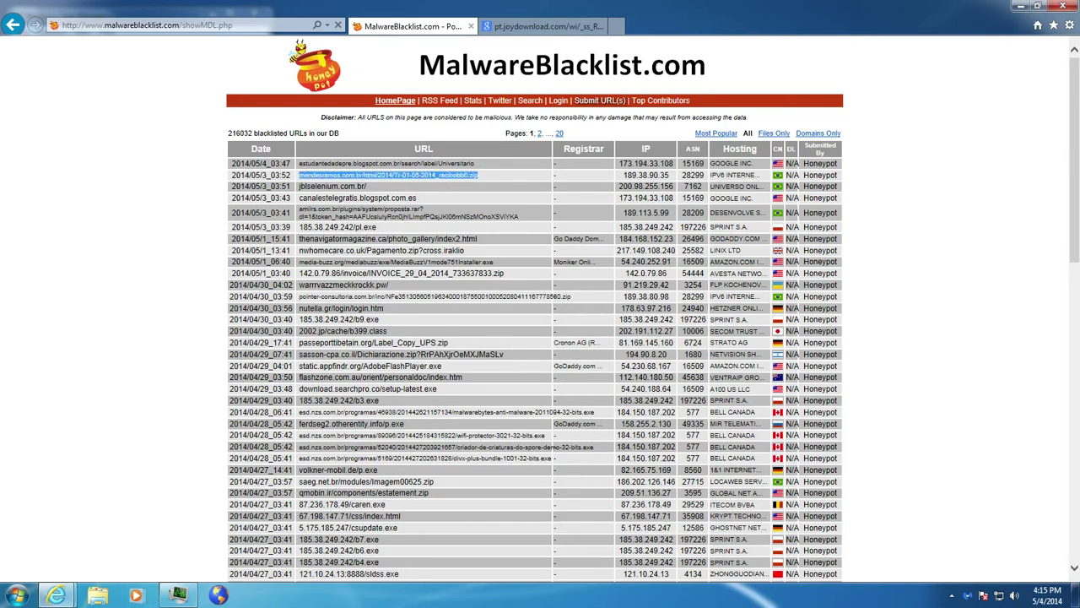
{"action": "left_click", "coordinate": [544, 26]}
{"action": "left_click", "coordinate": [263, 30]}
{"action": "key", "text": "ctrl+v"}
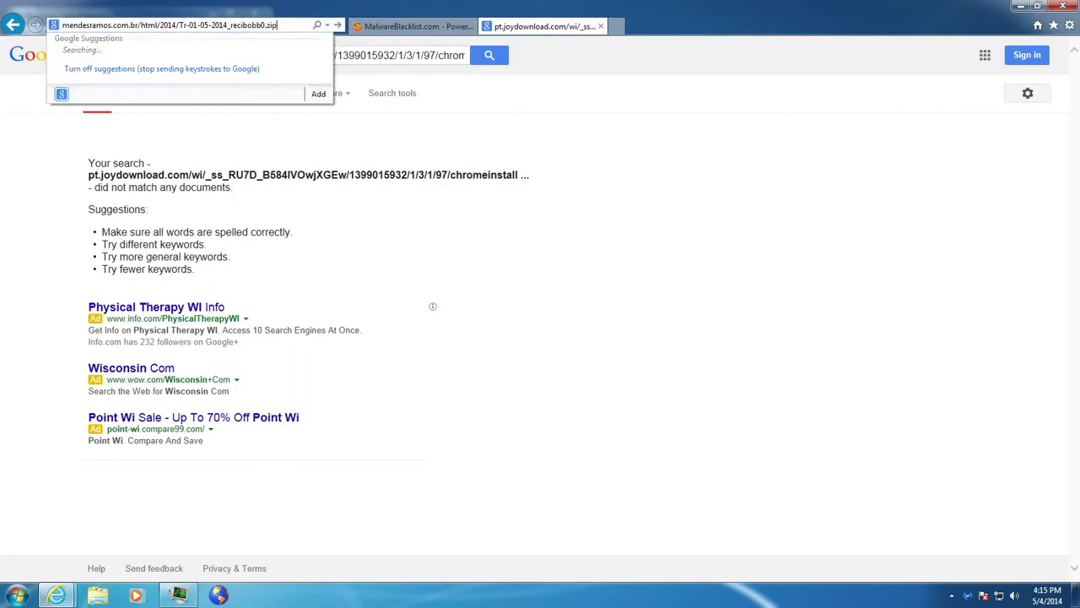
{"action": "key", "text": "Return"}
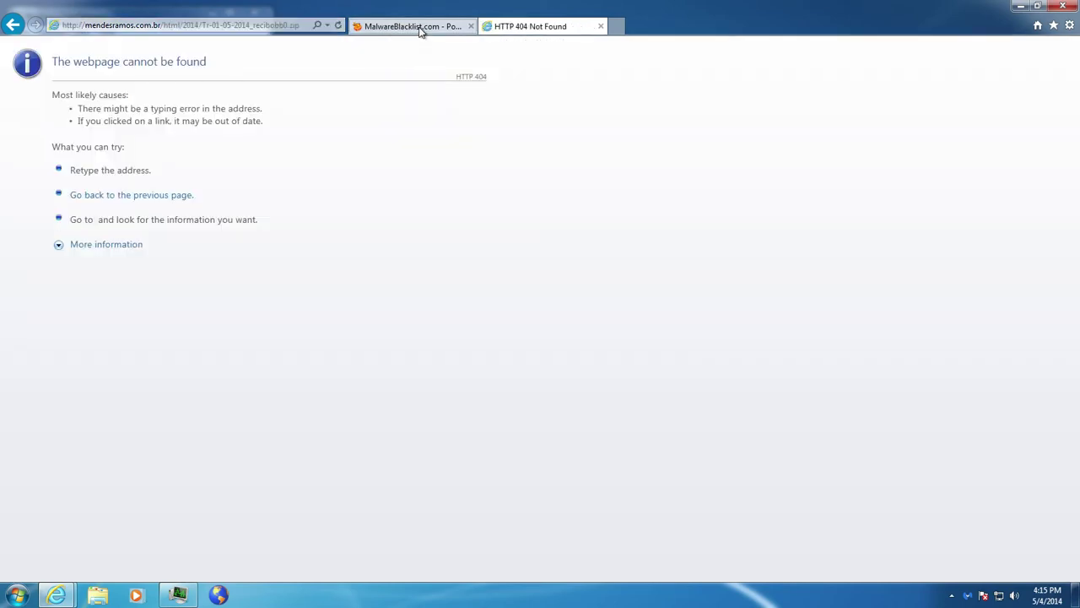
Load 185.38.249.242/pl.exe from the MalwareBlacklist list in the test tab
{"action": "left_click", "coordinate": [417, 27]}
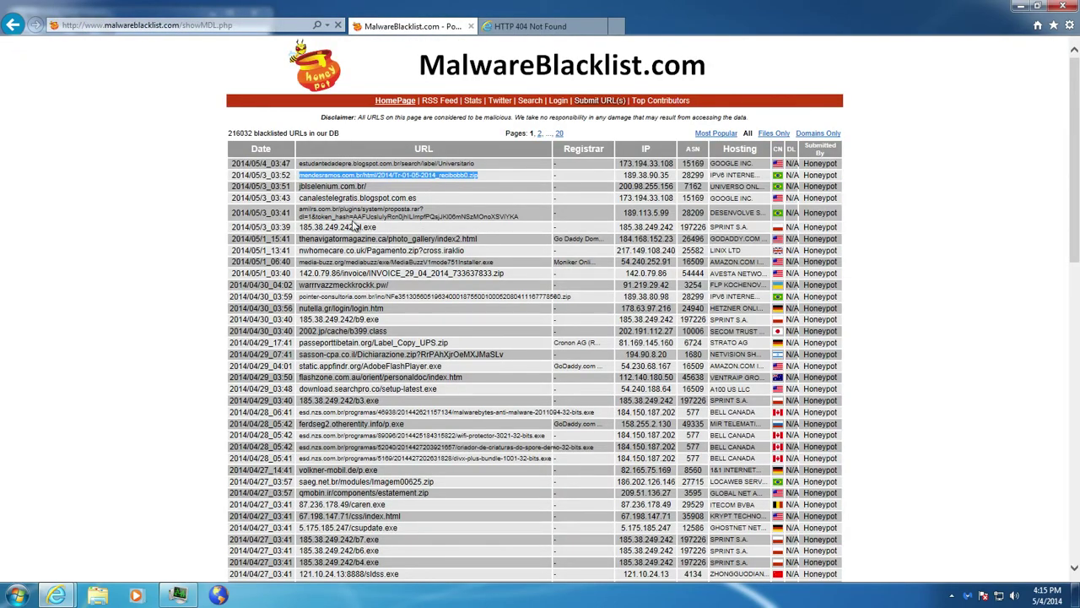
{"action": "triple_click", "coordinate": [350, 228]}
{"action": "key", "text": "ctrl+c"}
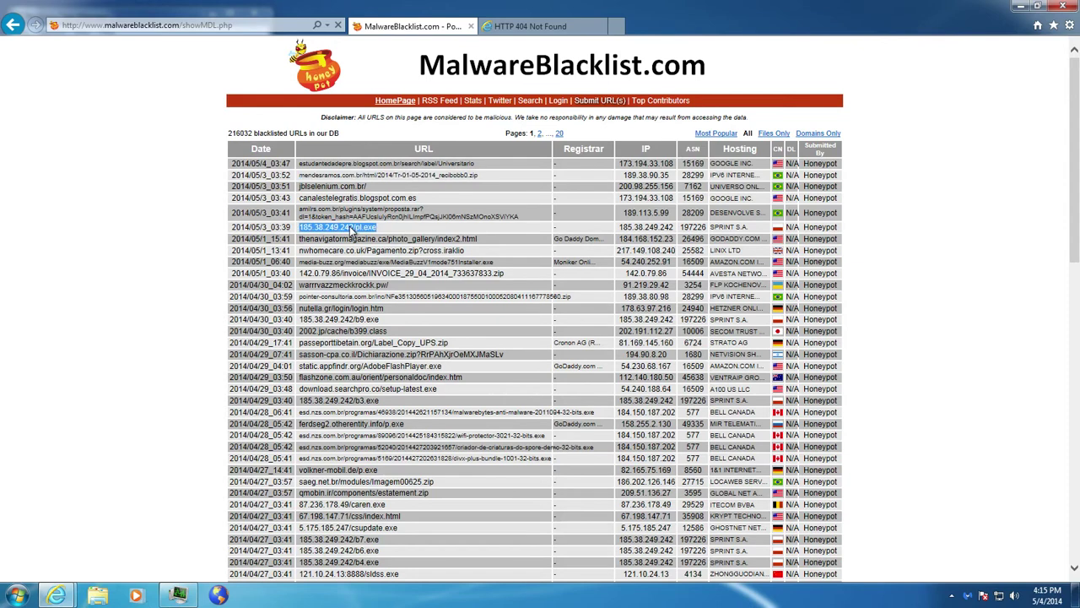
{"action": "left_click", "coordinate": [532, 27]}
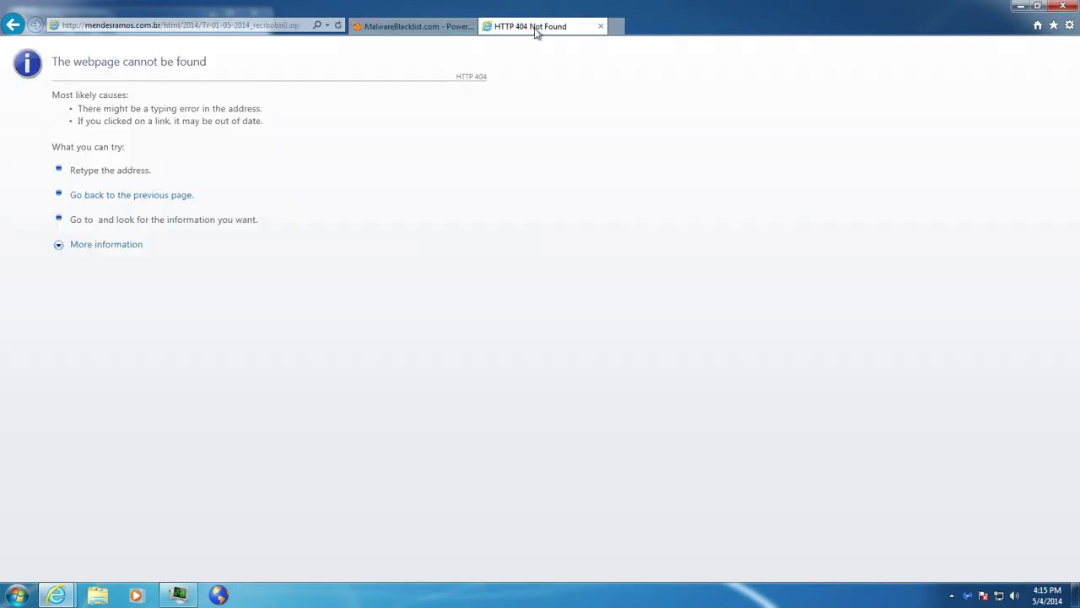
{"action": "left_click", "coordinate": [234, 25]}
{"action": "key", "text": "ctrl+v"}
{"action": "key", "text": "Return"}
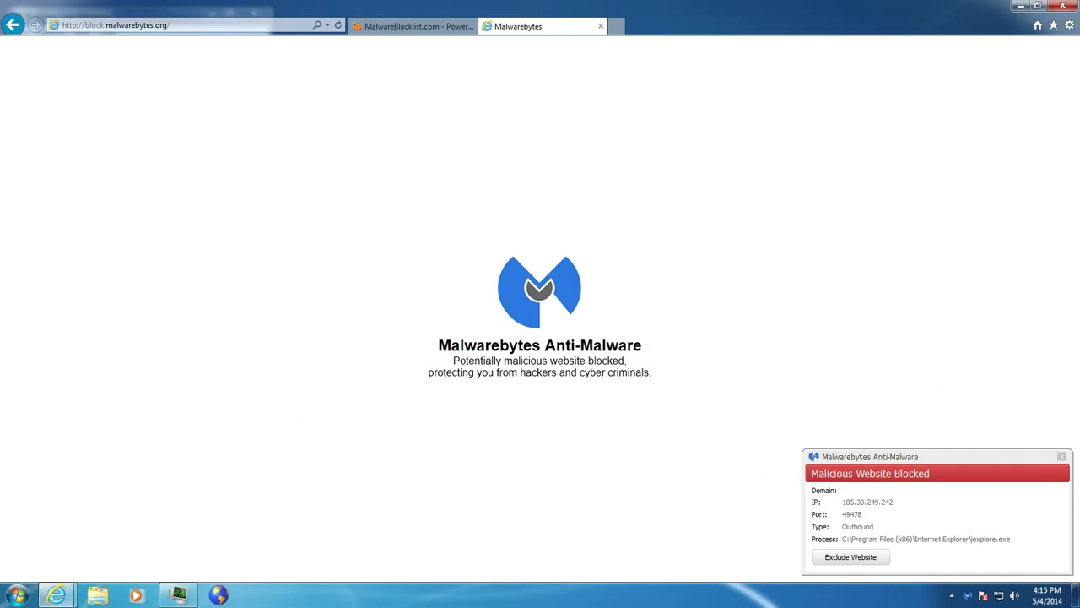
Choose 142.0.79.86/invoice/INVOICE_29_04_2014_733637833.zip from the MalwareBlacklist list and load it in the test tab
{"action": "left_click", "coordinate": [417, 29]}
{"action": "left_click", "coordinate": [340, 332]}
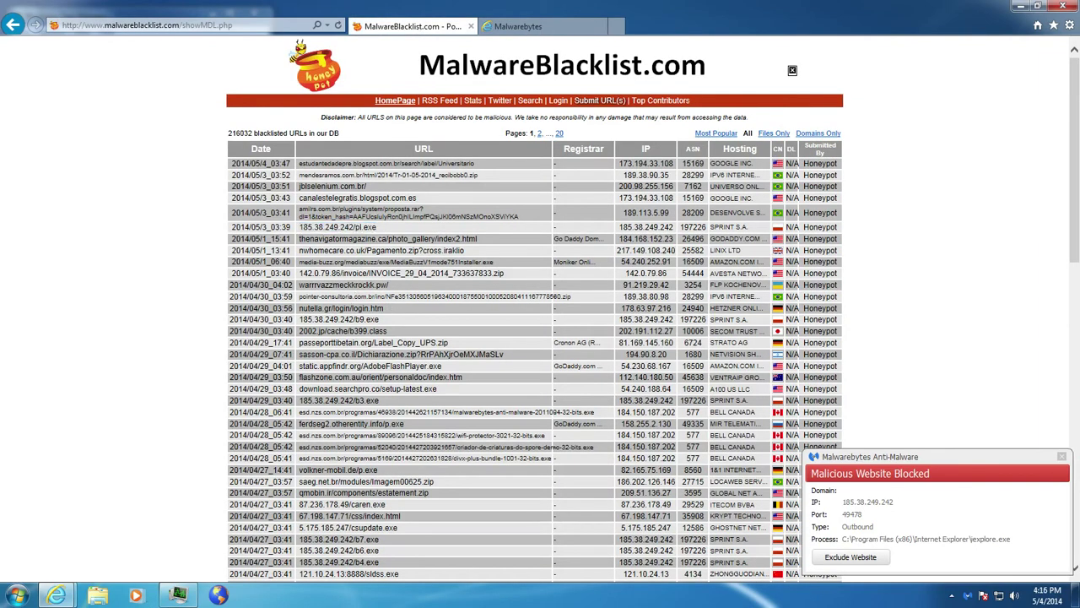
{"action": "triple_click", "coordinate": [340, 333]}
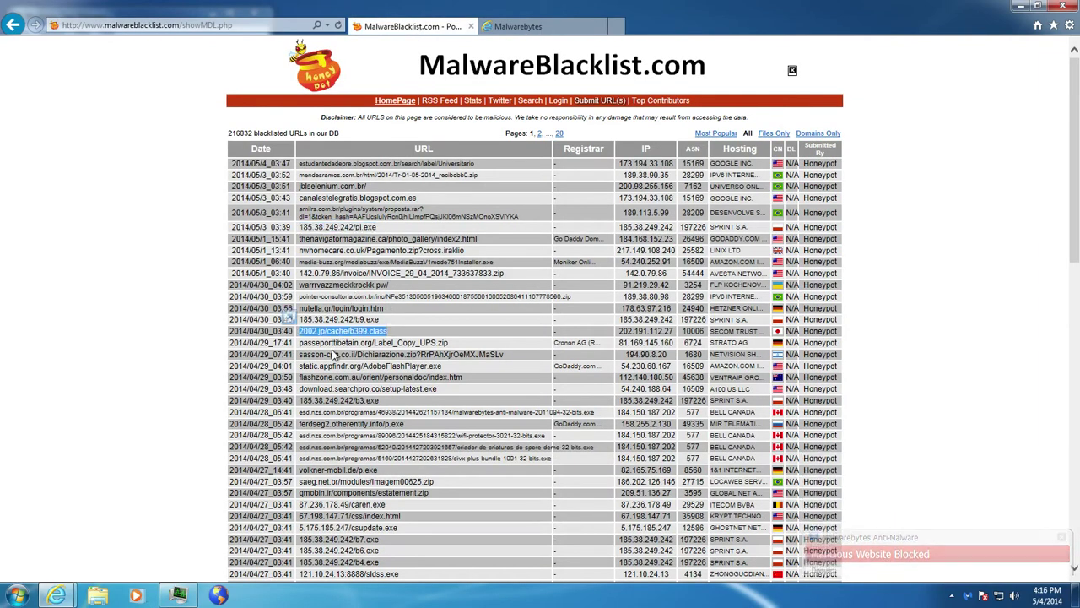
{"action": "triple_click", "coordinate": [335, 366]}
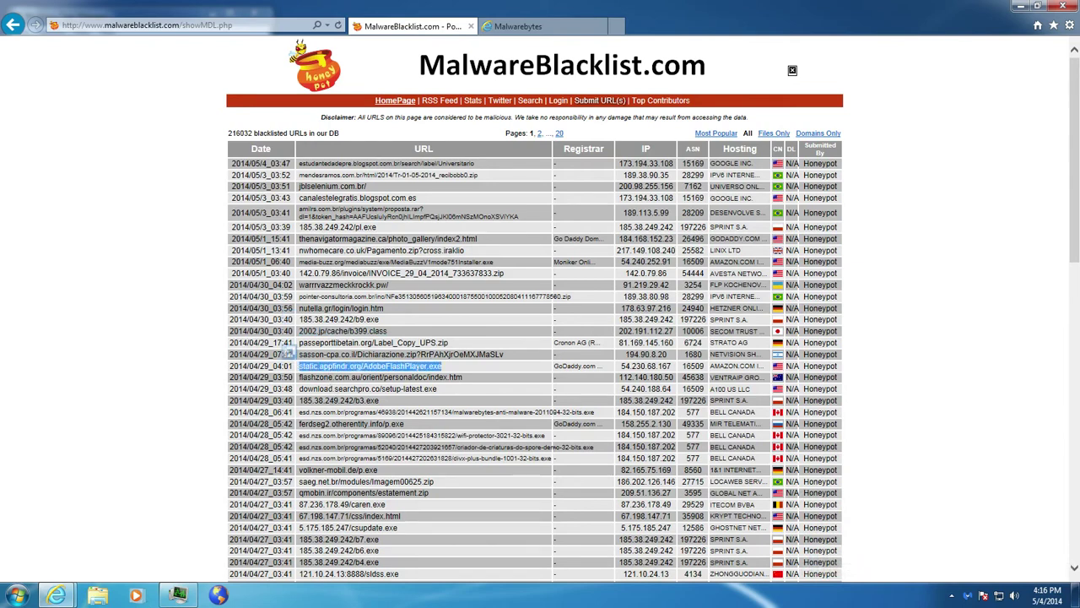
{"action": "triple_click", "coordinate": [320, 320]}
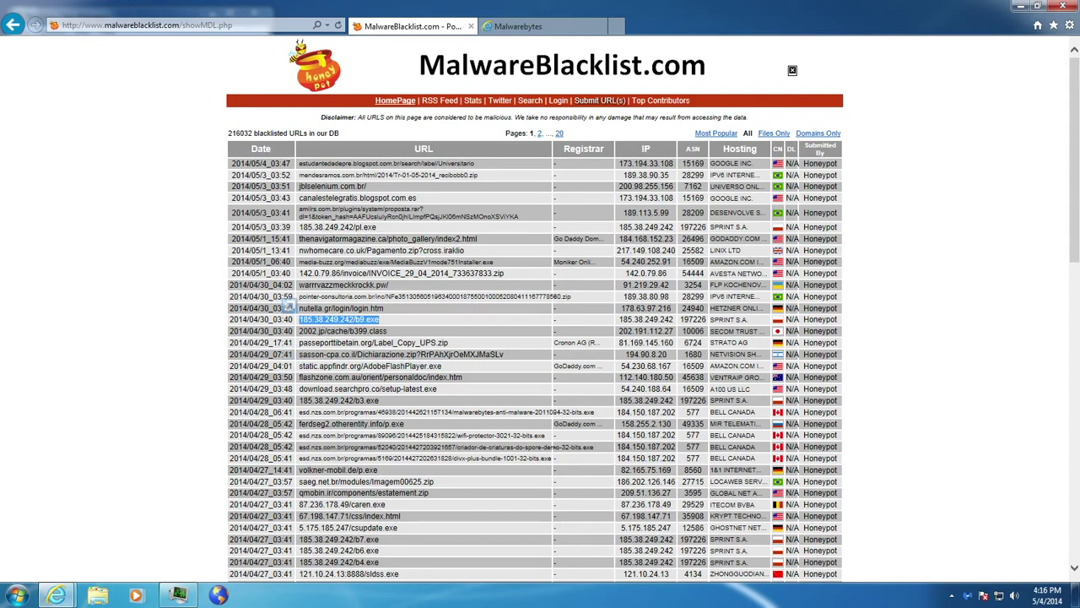
{"action": "triple_click", "coordinate": [354, 275]}
{"action": "key", "text": "ctrl+c"}
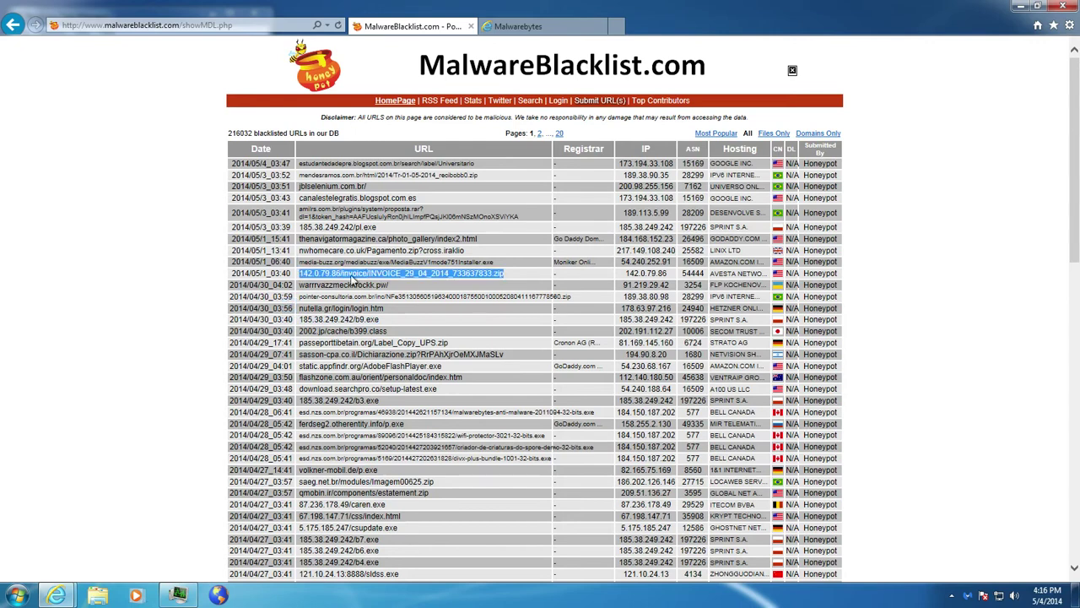
{"action": "left_click", "coordinate": [541, 27]}
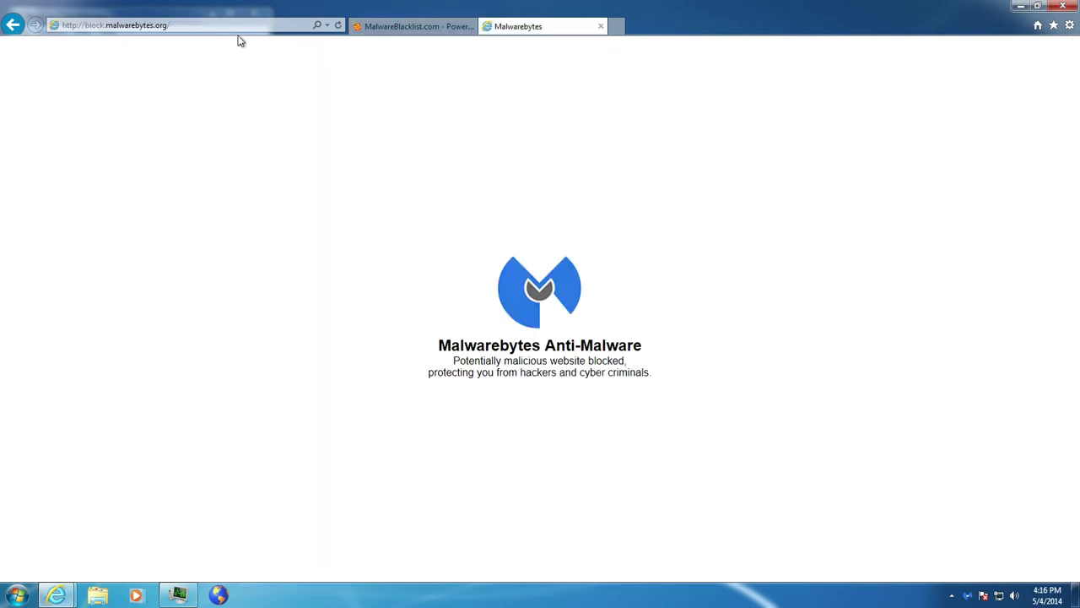
{"action": "left_click", "coordinate": [219, 25]}
{"action": "key", "text": "ctrl+v"}
{"action": "key", "text": "Return"}
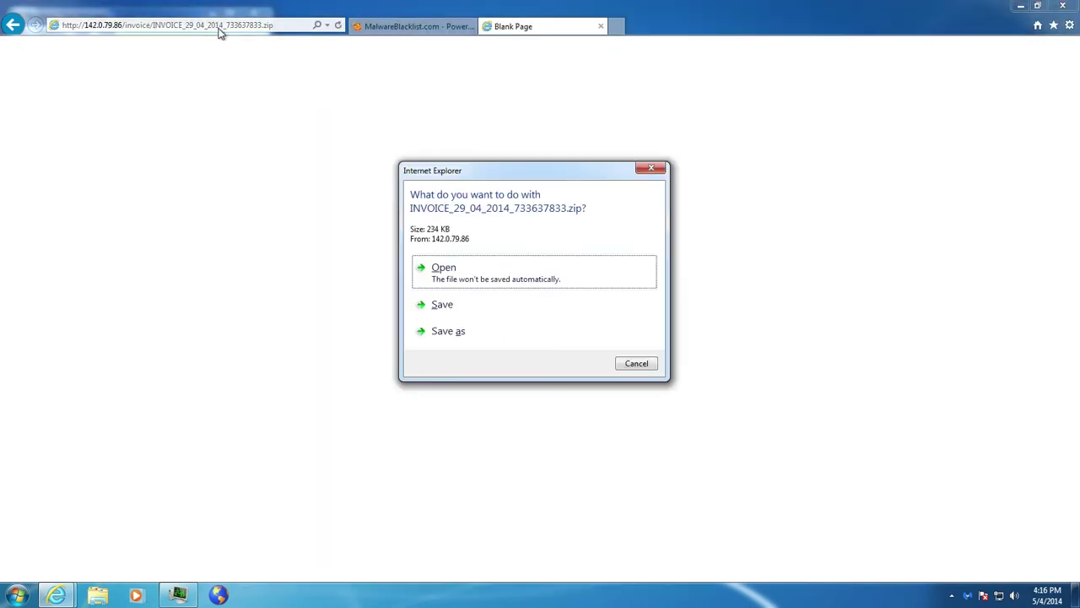
Save the invoice zip to the desktop, then clear the download list and close it
{"action": "left_click", "coordinate": [508, 332]}
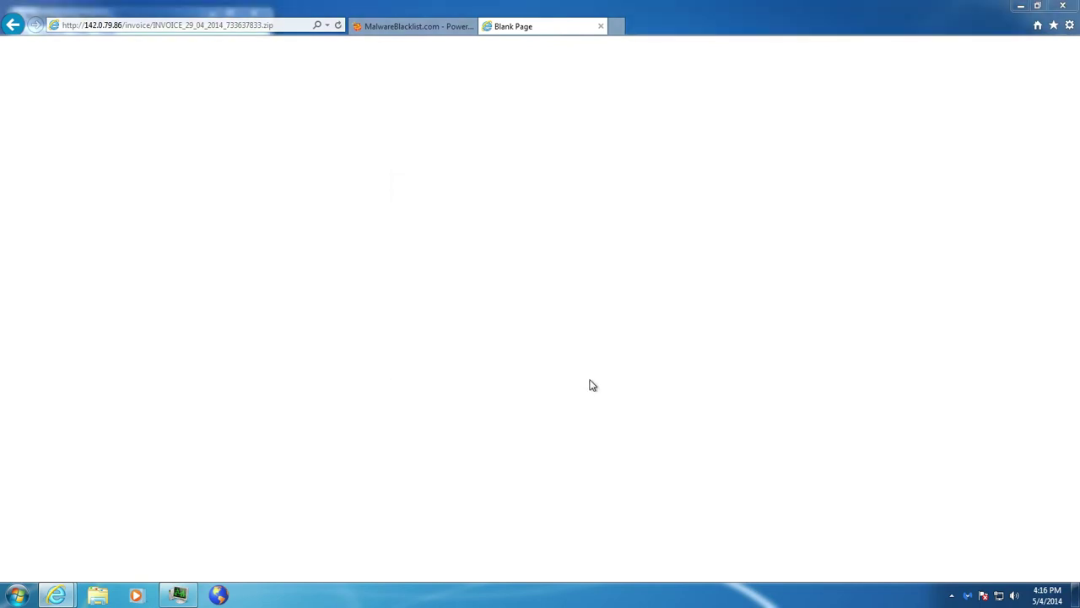
{"action": "left_click", "coordinate": [363, 290]}
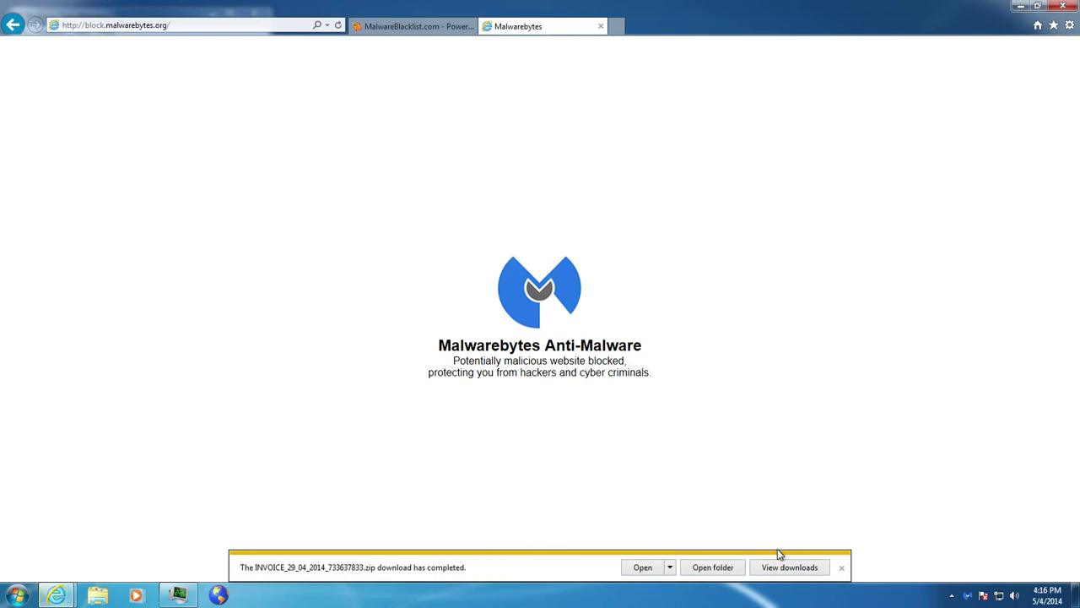
{"action": "left_click", "coordinate": [795, 562]}
{"action": "left_click", "coordinate": [611, 404]}
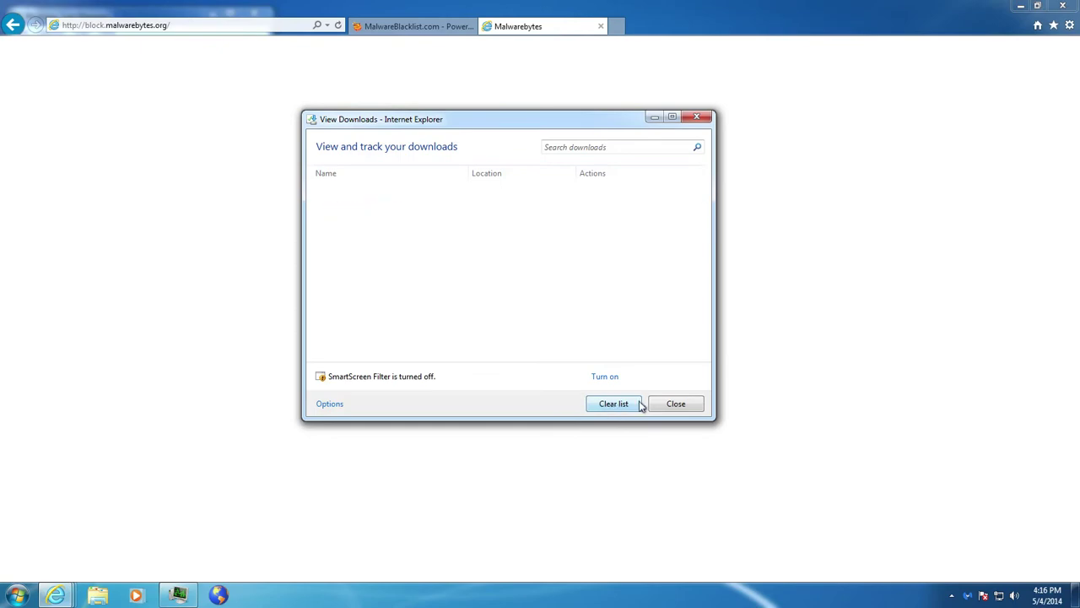
{"action": "left_click", "coordinate": [654, 403]}
Minimize the browser, move Task Manager off the desktop icons, and extract the invoice zip on the desktop
{"action": "left_click", "coordinate": [1021, 8]}
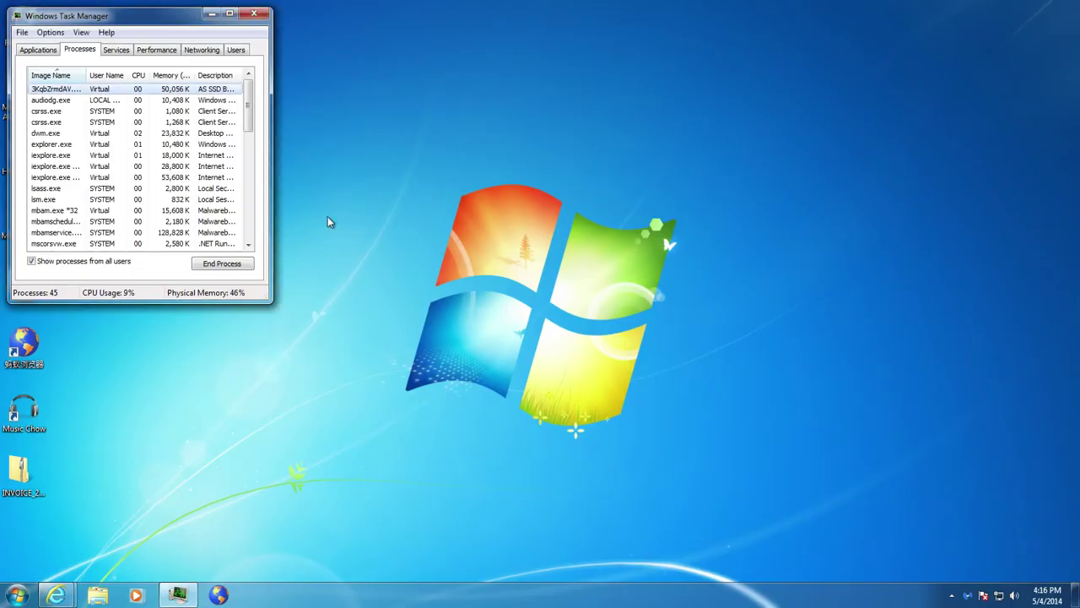
{"action": "left_click_drag", "start_coordinate": [150, 19], "coordinate": [666, 90]}
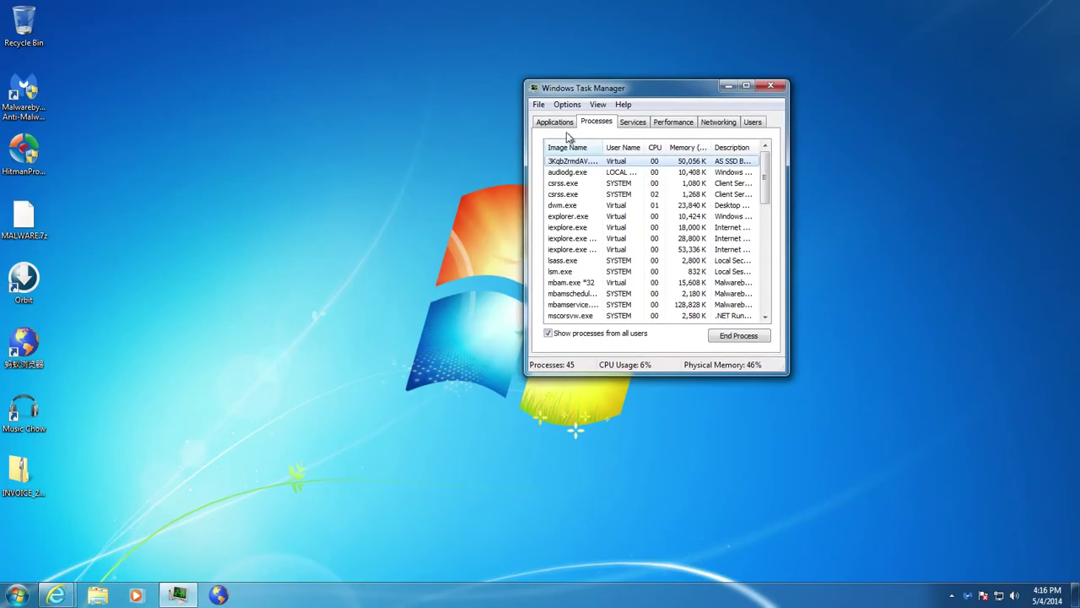
{"action": "left_click", "coordinate": [22, 474]}
{"action": "right_click", "coordinate": [22, 477]}
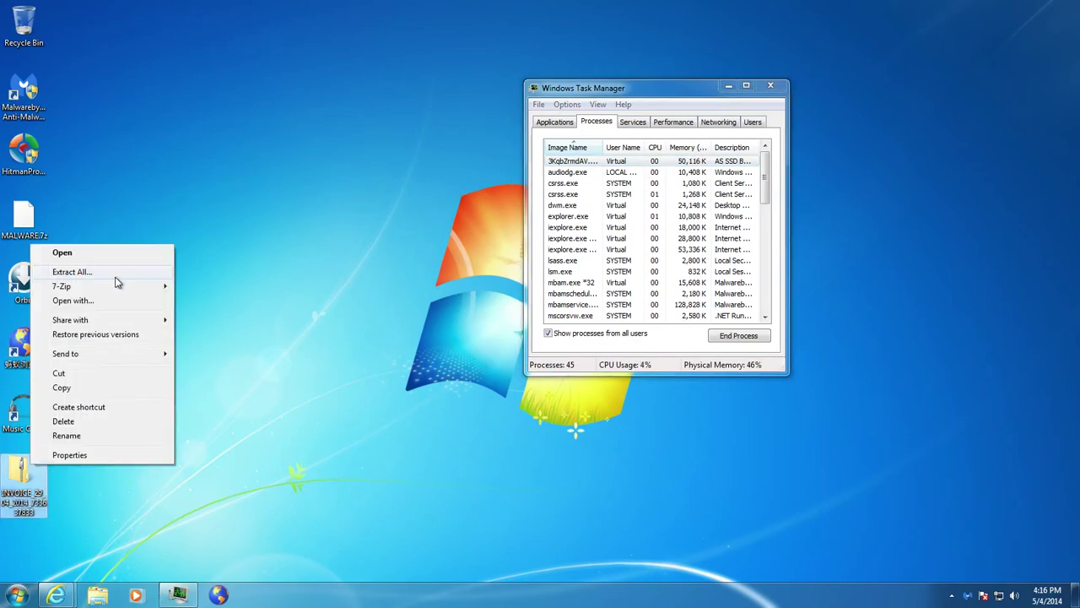
{"action": "left_click", "coordinate": [59, 272]}
{"action": "left_click", "coordinate": [660, 422]}
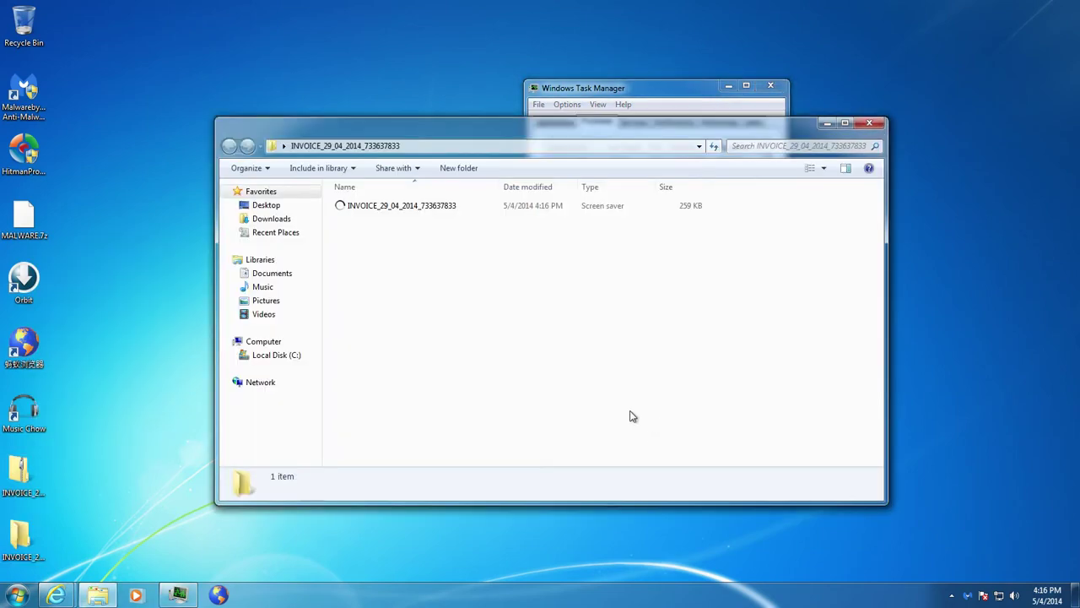
Run the extracted INVOICE_29_04_2014_733637833 screen saver file despite its unverified publisher, and close the folder window
{"action": "double_click", "coordinate": [398, 208]}
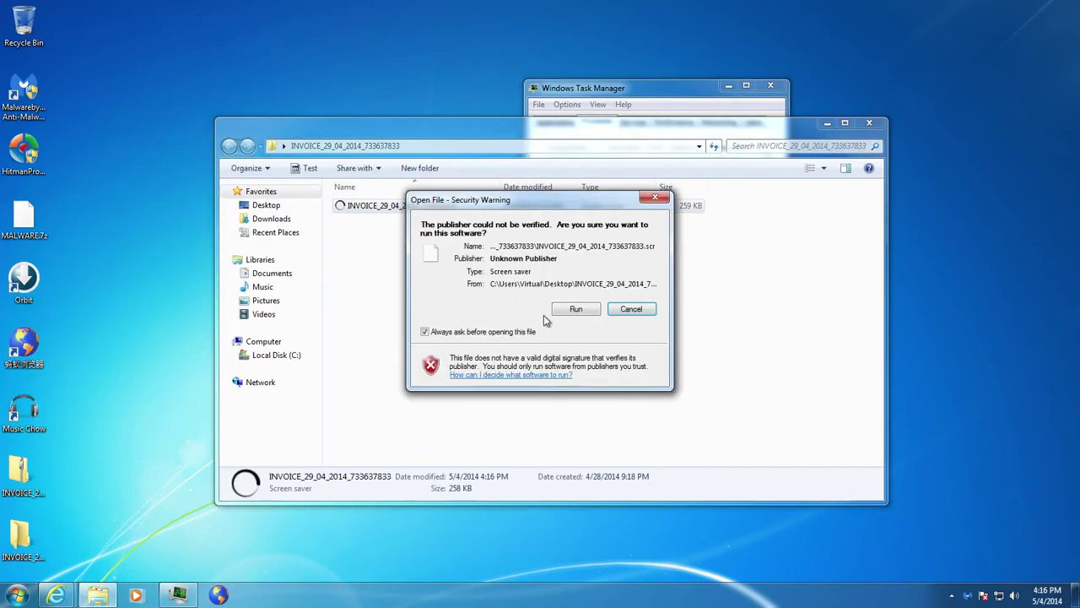
{"action": "left_click", "coordinate": [565, 311]}
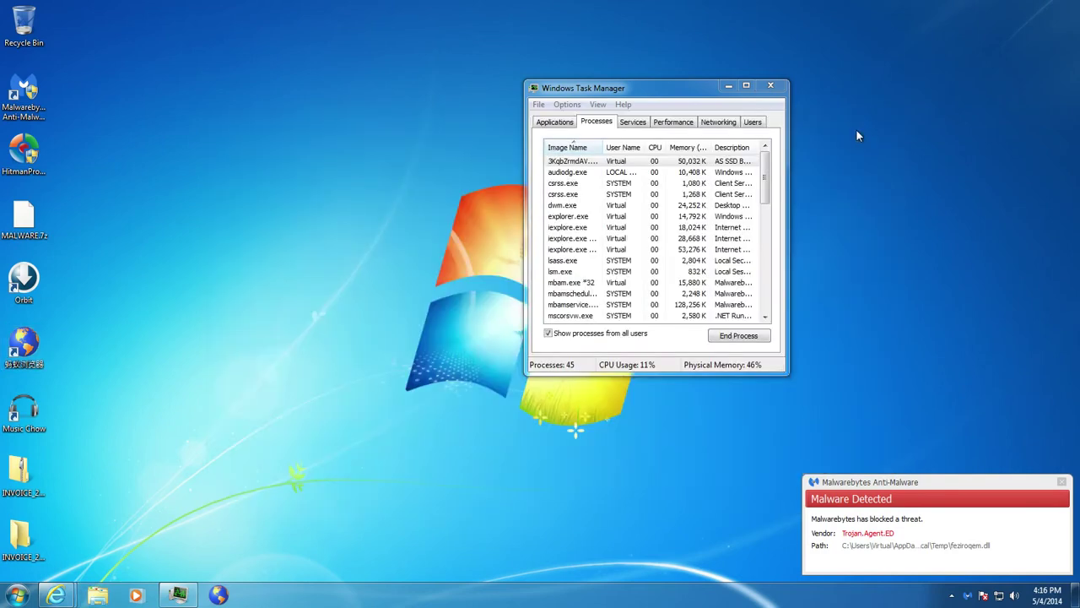
{"action": "left_click", "coordinate": [870, 123]}
Return to the MalwareBlacklist list in the browser, load ferdseg2.otherentity.info/p.exe in the test tab, and download p.exe
{"action": "mouse_move", "coordinate": [55, 595]}
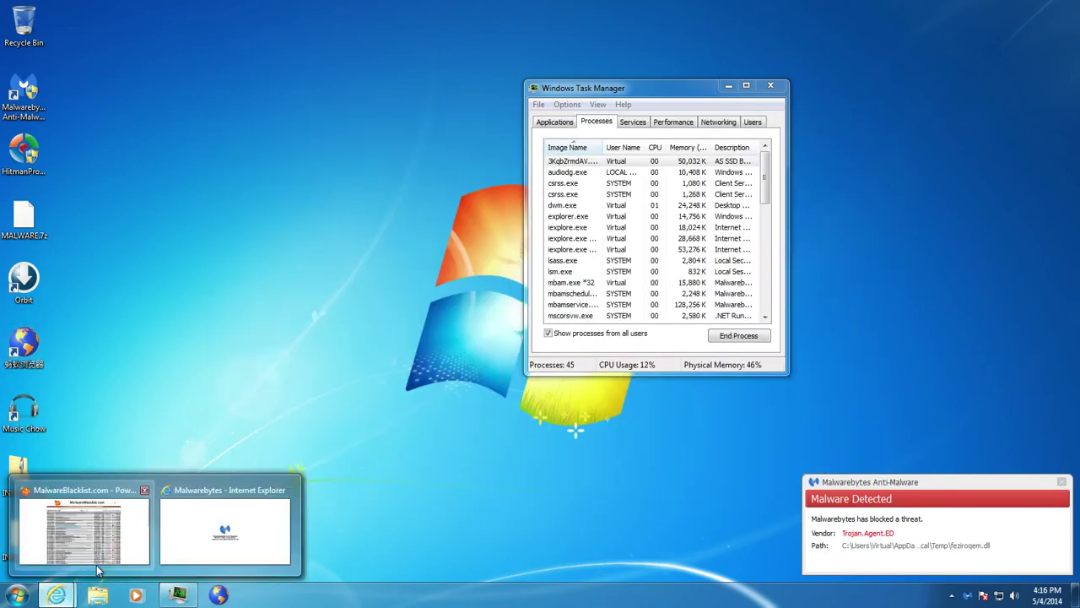
{"action": "left_click", "coordinate": [137, 542]}
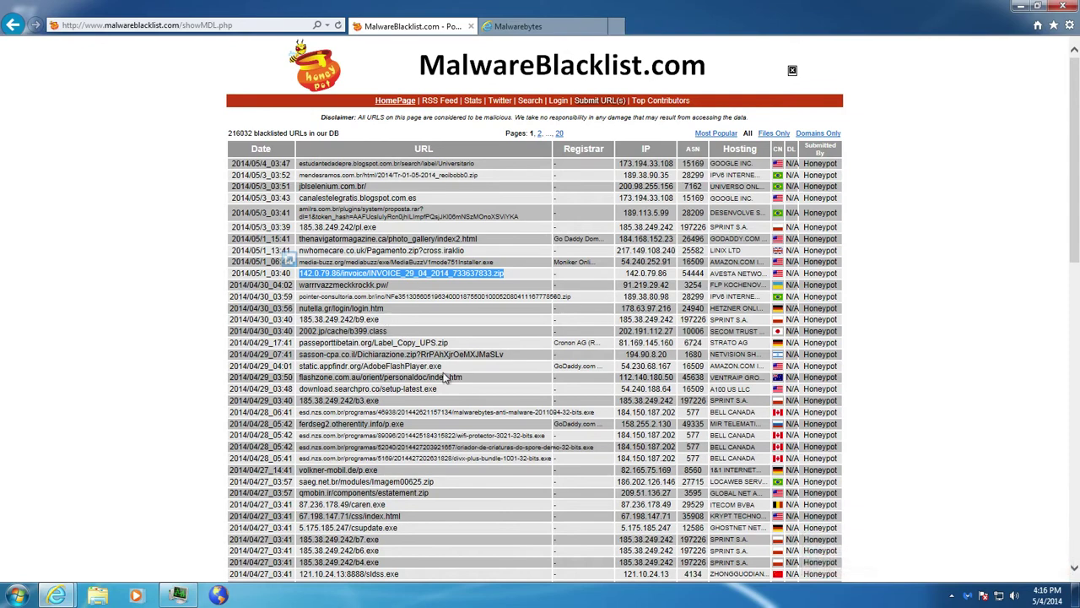
{"action": "left_click_drag", "start_coordinate": [442, 366], "coordinate": [297, 368]}
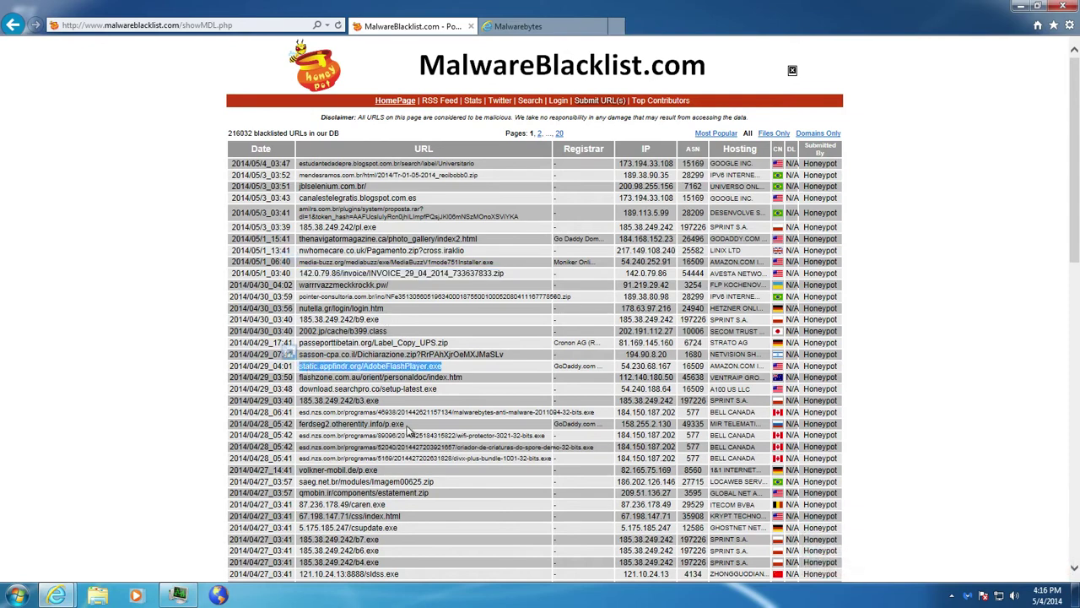
{"action": "left_click_drag", "start_coordinate": [409, 432], "coordinate": [299, 424]}
{"action": "key", "text": "ctrl+c"}
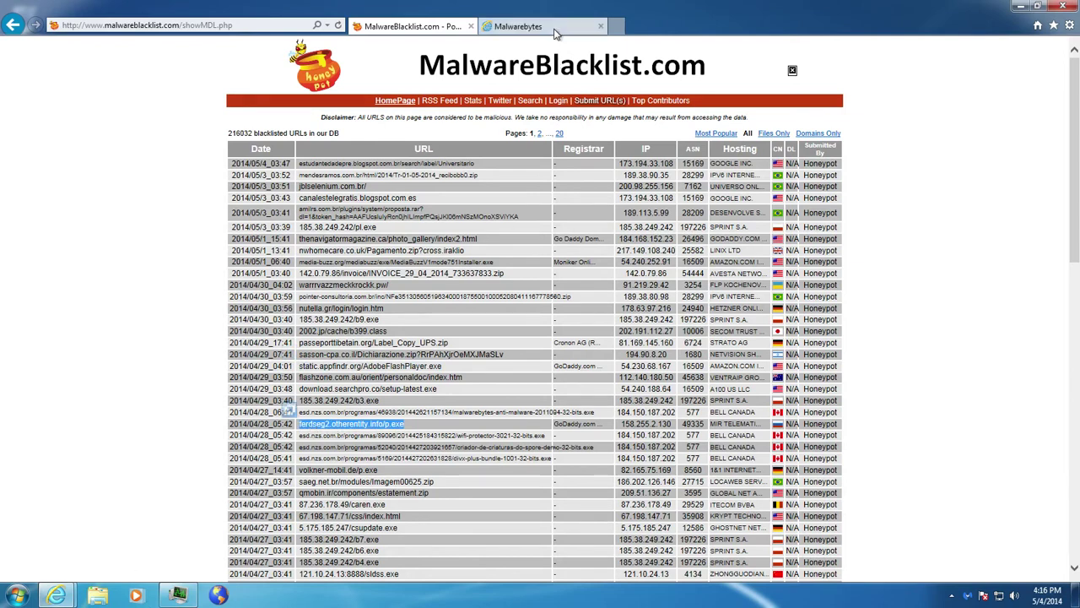
{"action": "left_click", "coordinate": [555, 32]}
{"action": "left_click", "coordinate": [281, 26]}
{"action": "key", "text": "ctrl+v"}
{"action": "key", "text": "Return"}
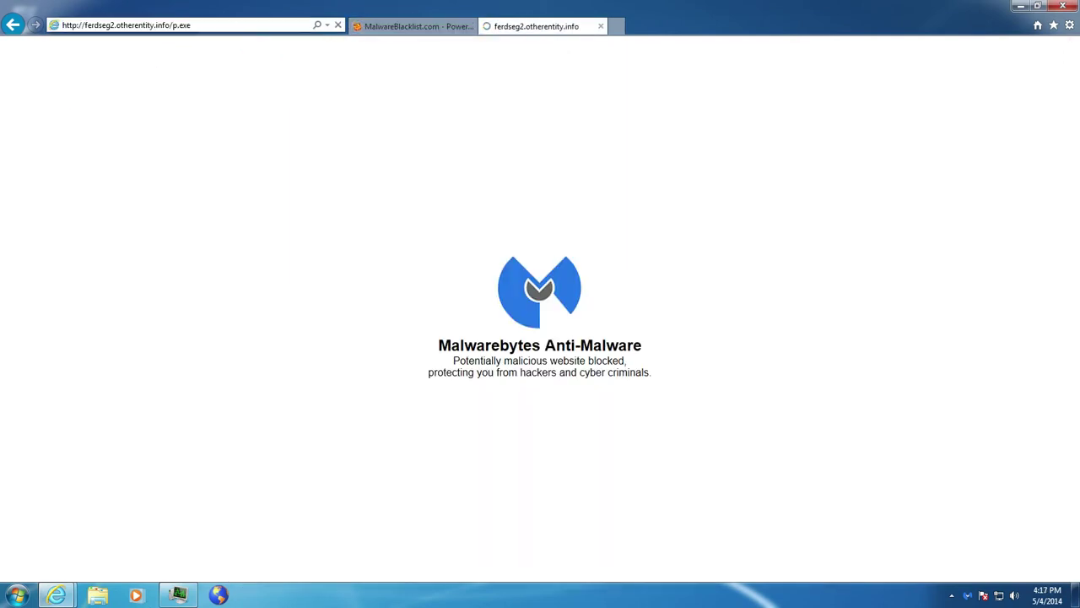
{"action": "left_click", "coordinate": [717, 567]}
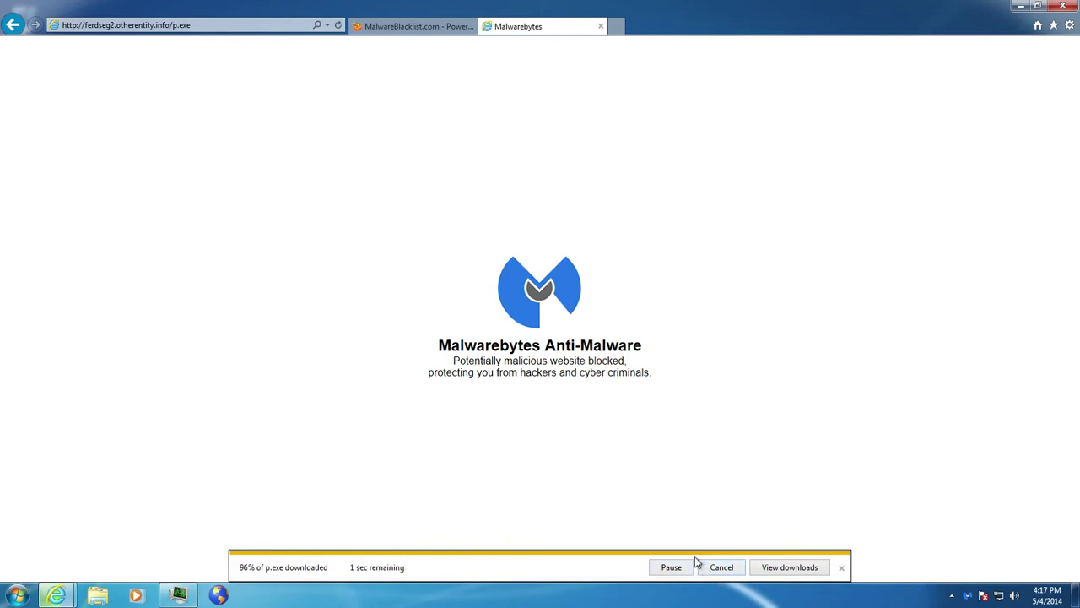
{"action": "left_click", "coordinate": [720, 570]}
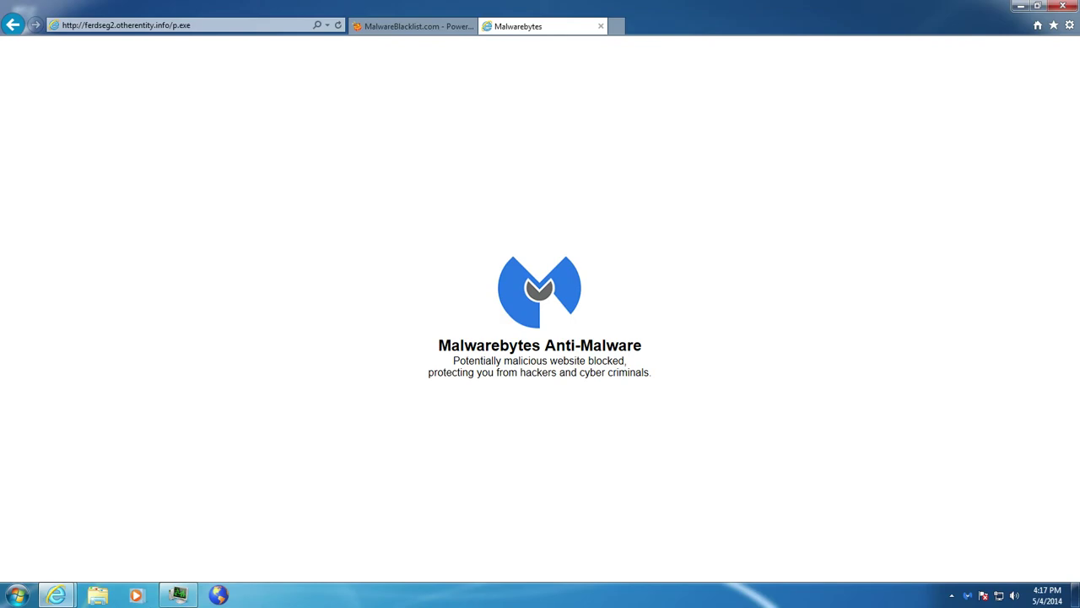
Close the blocked p.exe test tab, then close the browser and Task Manager
{"action": "left_click", "coordinate": [601, 28]}
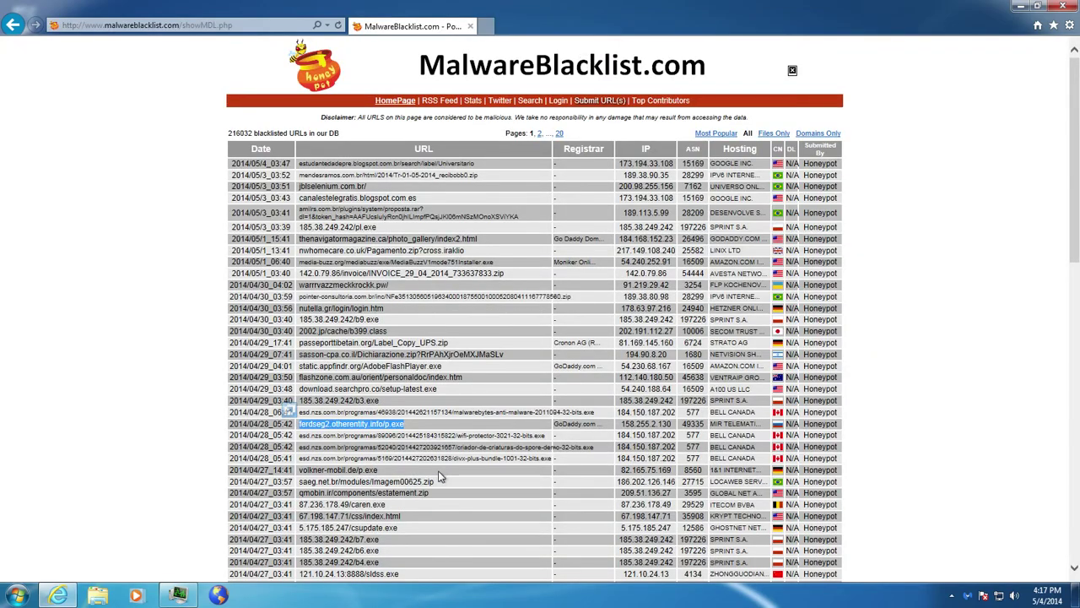
{"action": "scroll", "coordinate": [541, 338], "scroll_direction": "down", "scroll_amount": 3}
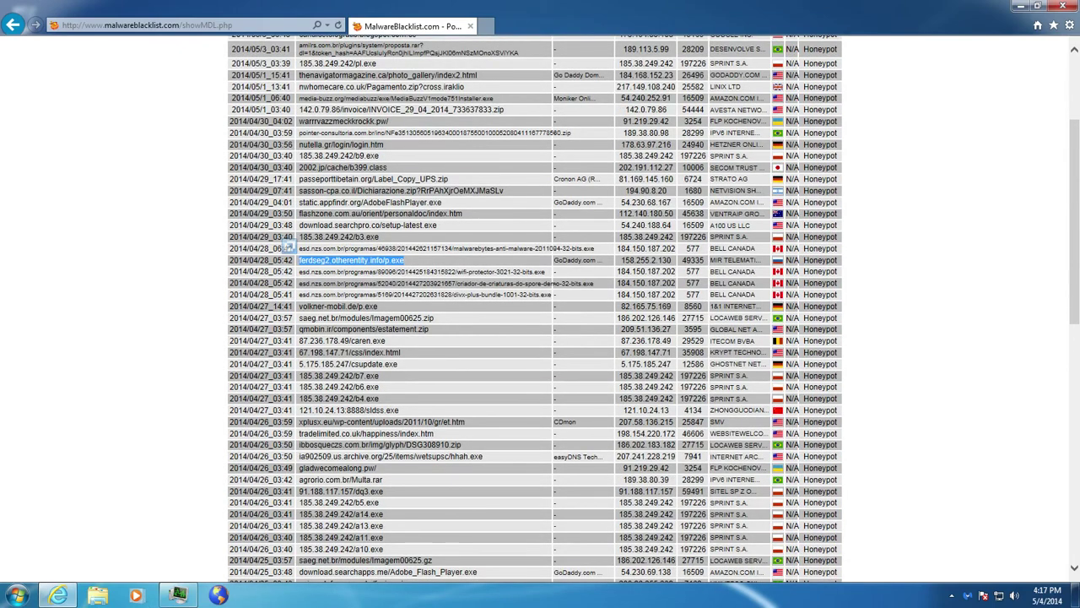
{"action": "scroll", "coordinate": [540, 421], "scroll_direction": "up", "scroll_amount": 3}
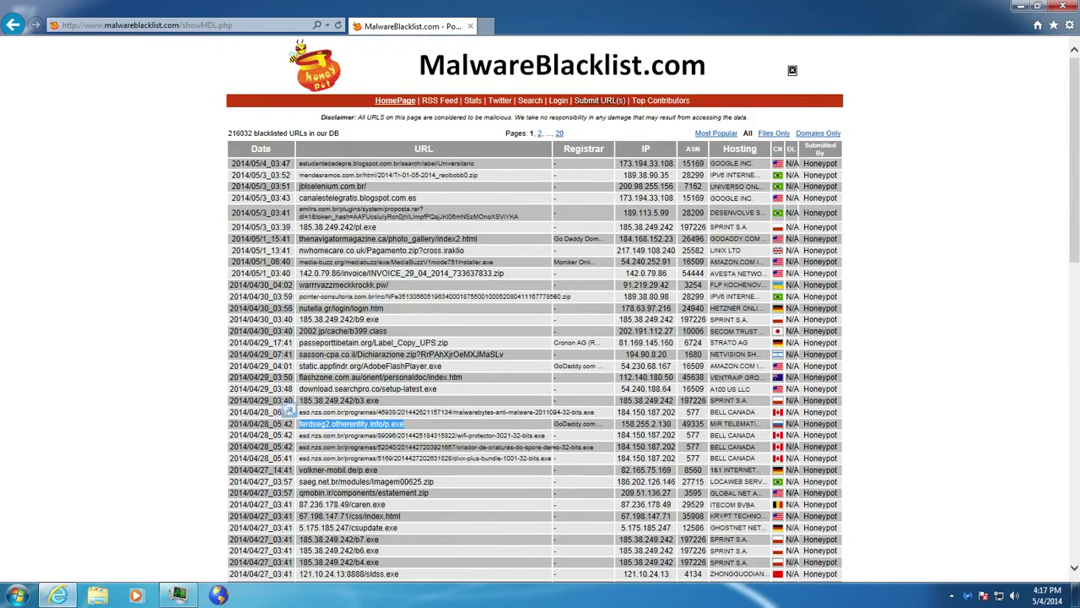
{"action": "left_click", "coordinate": [1063, 6]}
{"action": "left_click", "coordinate": [771, 85]}
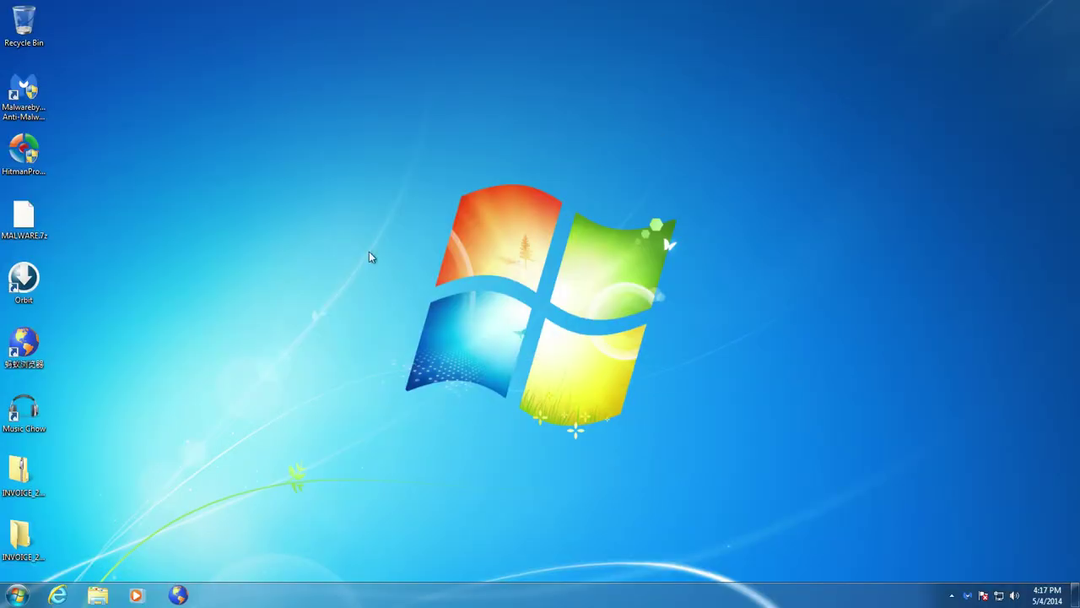
{"action": "left_click", "coordinate": [92, 451]}
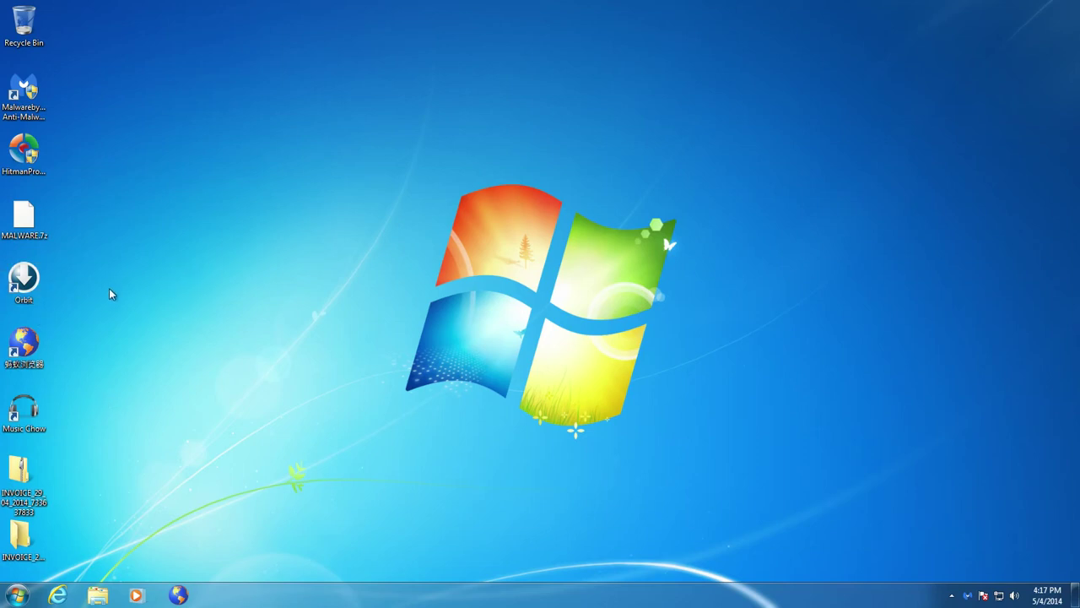
{"action": "left_click_drag", "start_coordinate": [96, 528], "coordinate": [94, 424]}
{"action": "left_click_drag", "start_coordinate": [22, 18], "coordinate": [114, 230]}
{"action": "right_click", "coordinate": [22, 227]}
{"action": "left_click", "coordinate": [150, 202]}
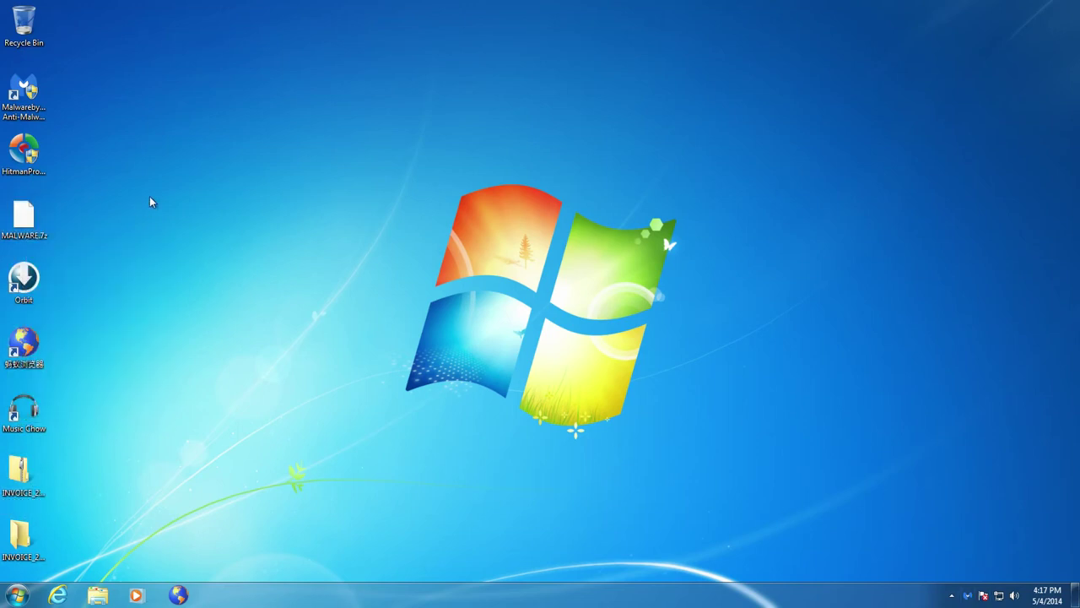
{"action": "right_click", "coordinate": [28, 221]}
{"action": "left_click", "coordinate": [184, 180]}
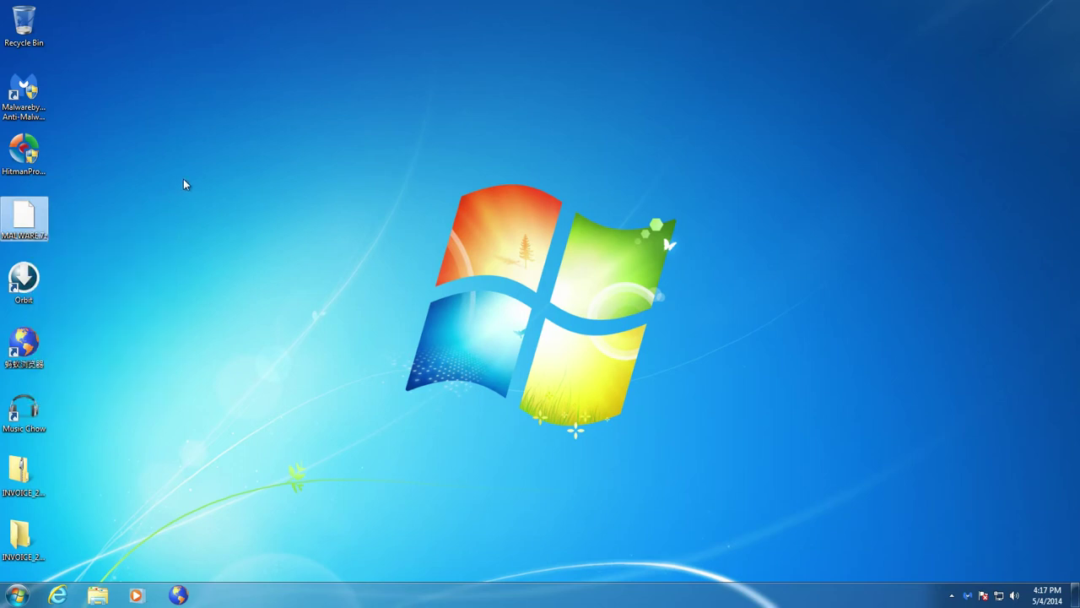
{"action": "right_click", "coordinate": [24, 218]}
{"action": "left_click", "coordinate": [122, 175]}
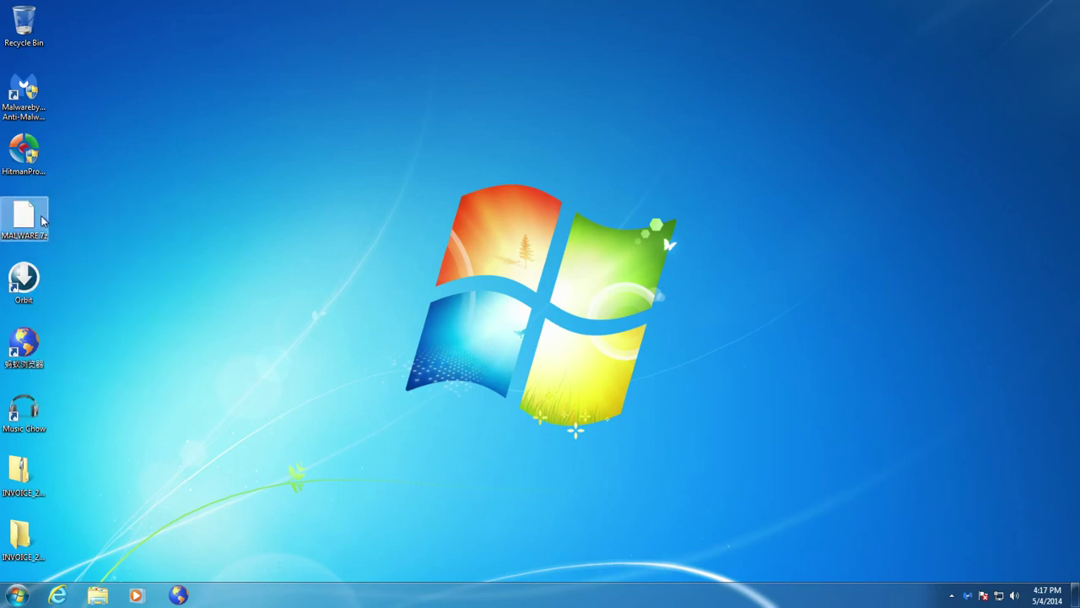
{"action": "left_click", "coordinate": [111, 179]}
{"action": "left_click_drag", "start_coordinate": [79, 205], "coordinate": [69, 281]}
{"action": "left_click", "coordinate": [105, 264]}
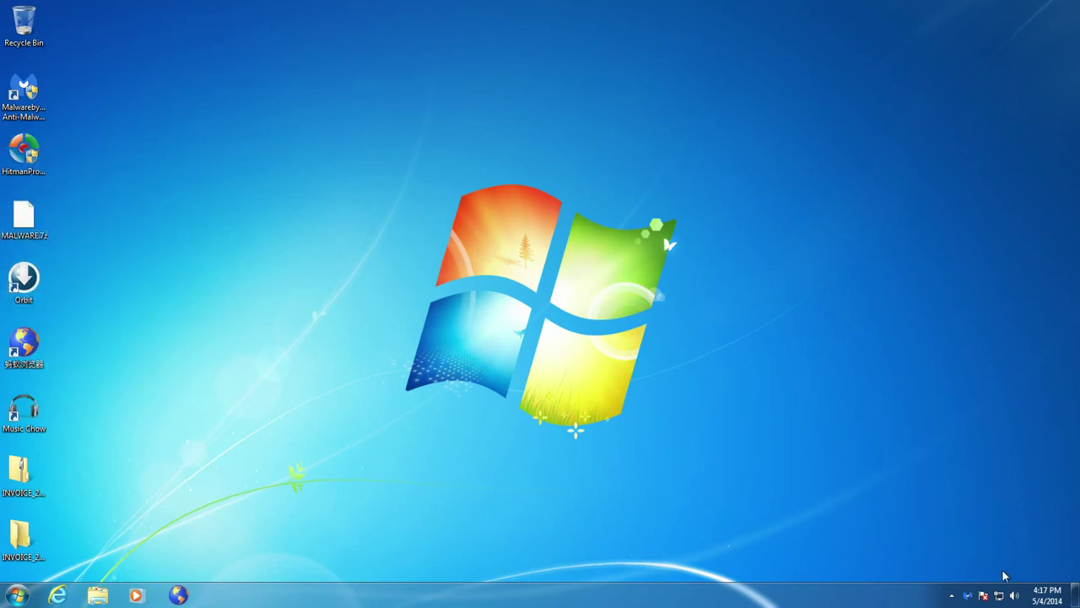
Open Malwarebytes Anti-Malware, run a scan, and check the file locations of the detected items
{"action": "double_click", "coordinate": [968, 596]}
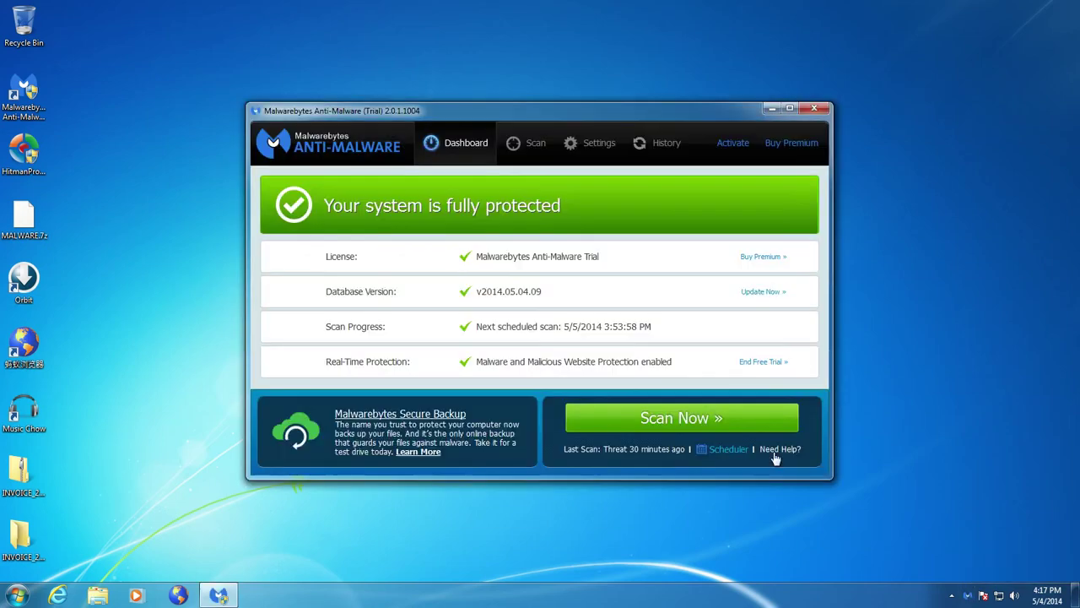
{"action": "left_click", "coordinate": [678, 419]}
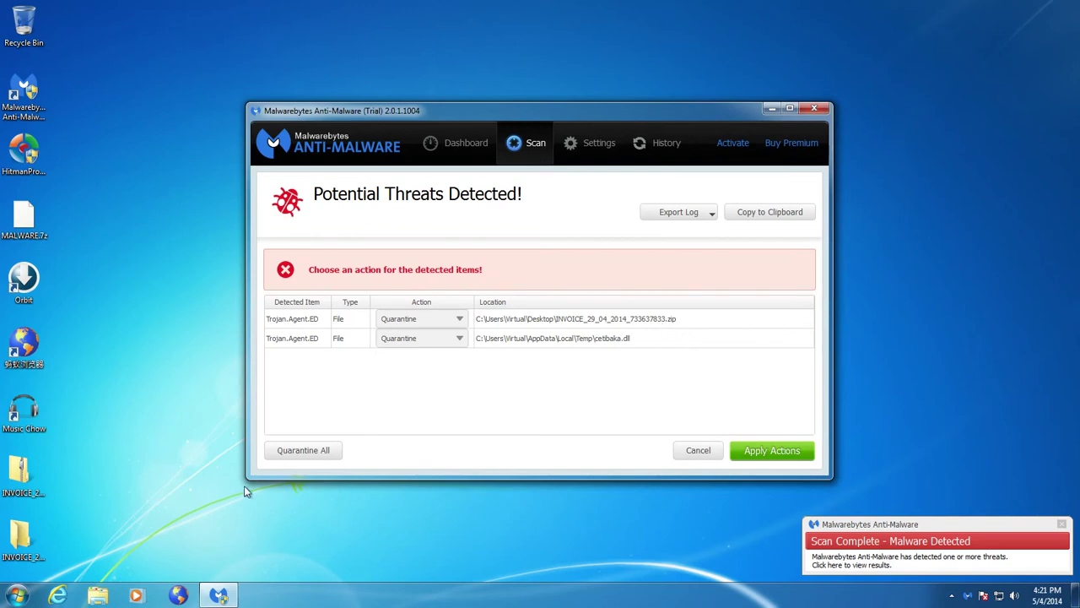
{"action": "left_click", "coordinate": [14, 490]}
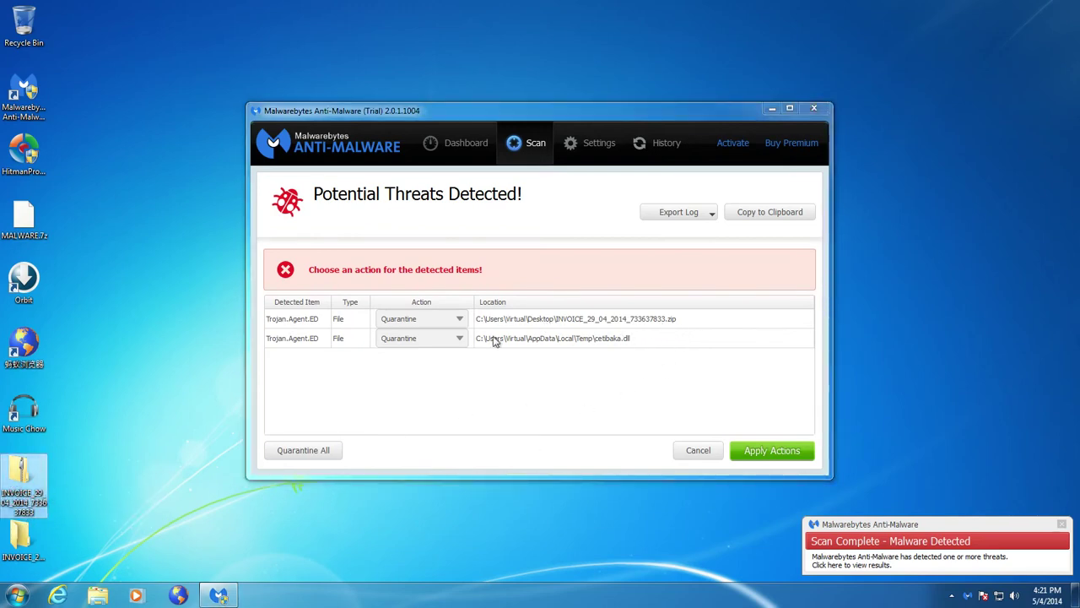
{"action": "left_click", "coordinate": [535, 346]}
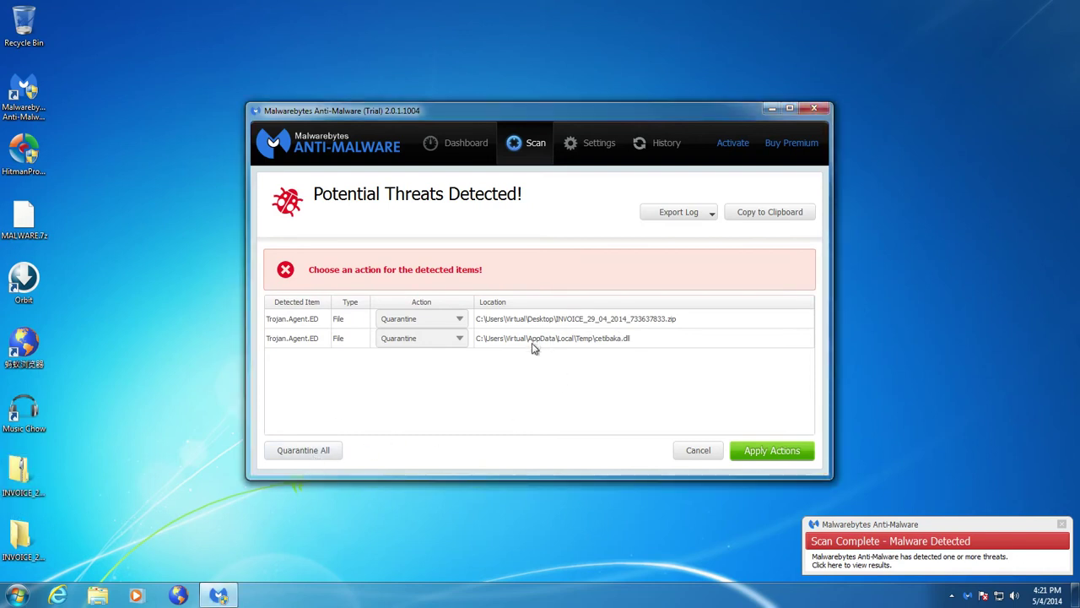
Quarantine the detected items without restarting the computer, then close Malwarebytes and its scan notification
{"action": "left_click", "coordinate": [767, 453]}
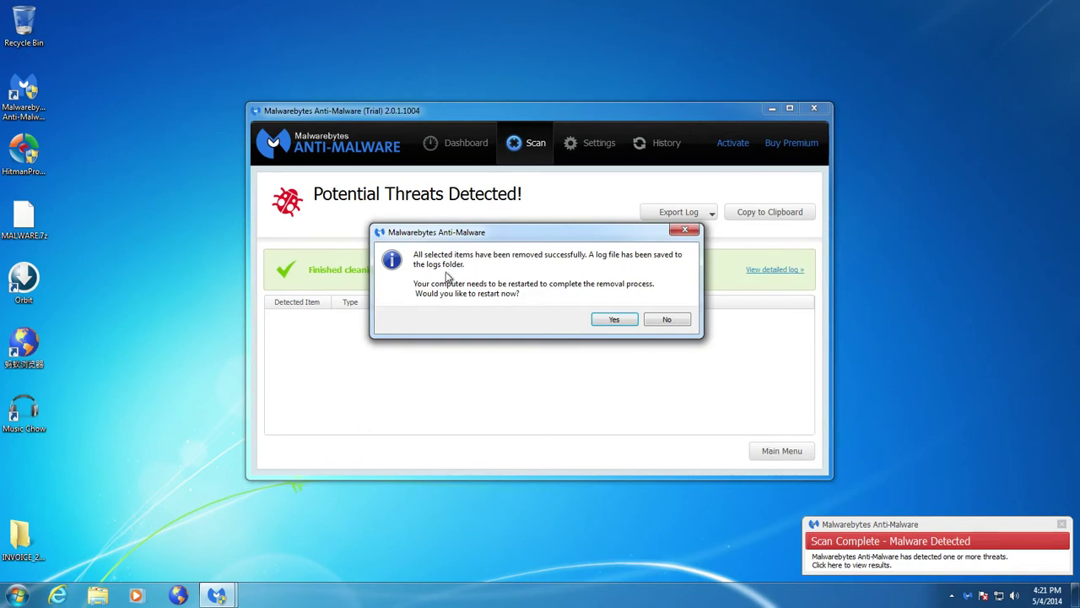
{"action": "left_click", "coordinate": [686, 322]}
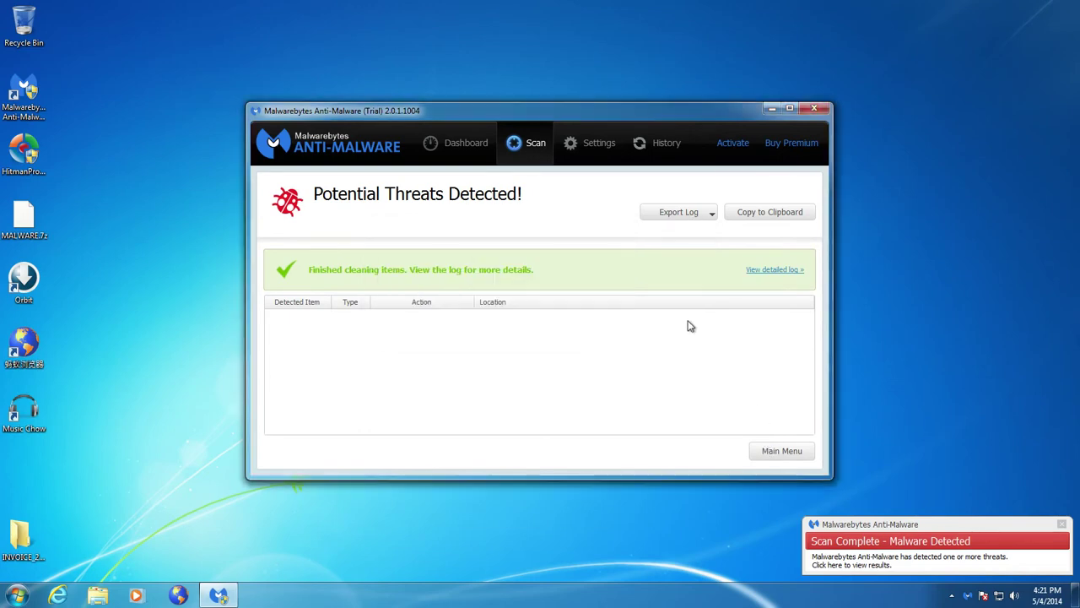
{"action": "left_click", "coordinate": [775, 450]}
{"action": "left_click", "coordinate": [817, 108]}
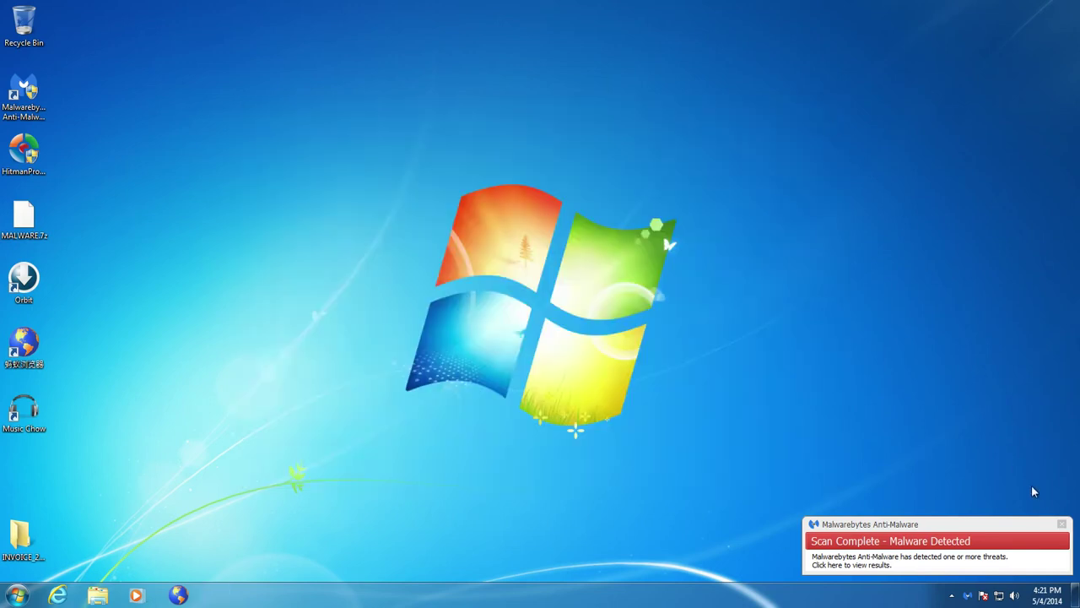
{"action": "left_click", "coordinate": [1065, 526]}
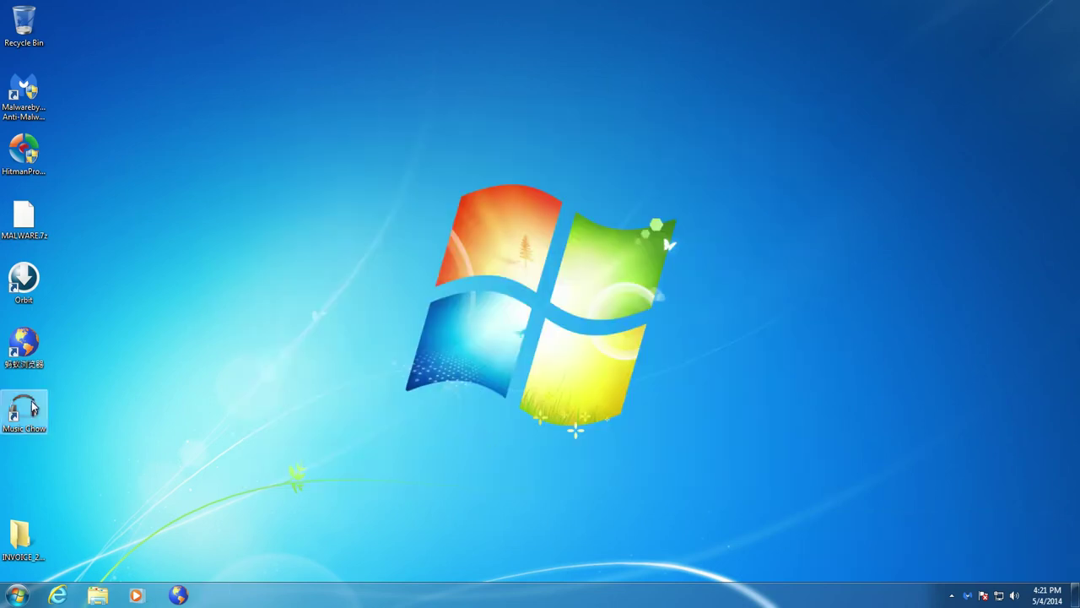
Turn off Malwarebytes' Malware Protection and extract MALWARE.7z into its own MALWARE folder, entering the archive password
{"action": "right_click", "coordinate": [968, 595]}
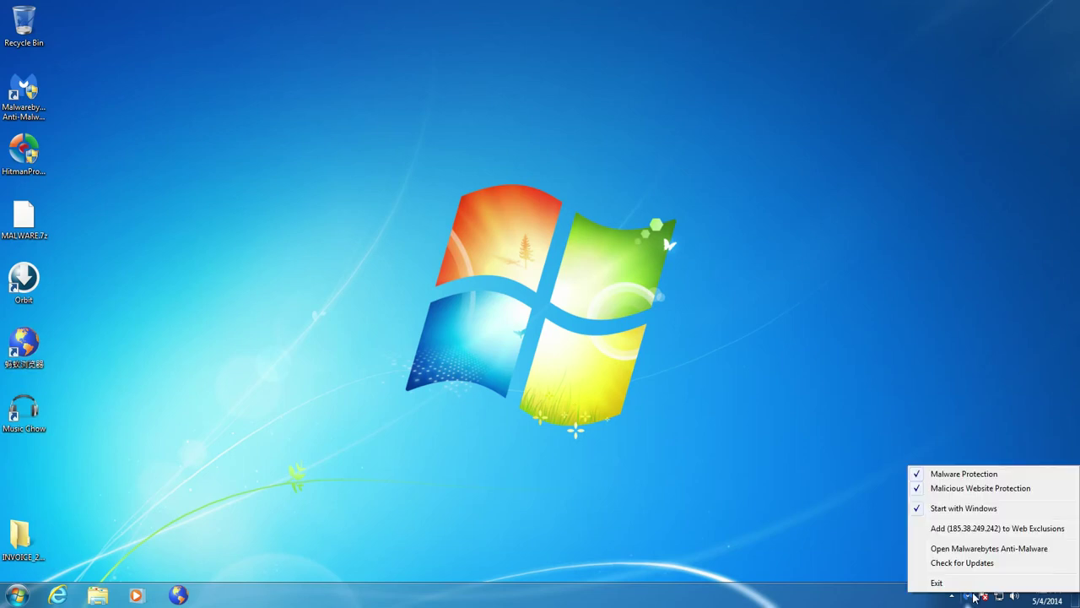
{"action": "left_click", "coordinate": [1005, 479]}
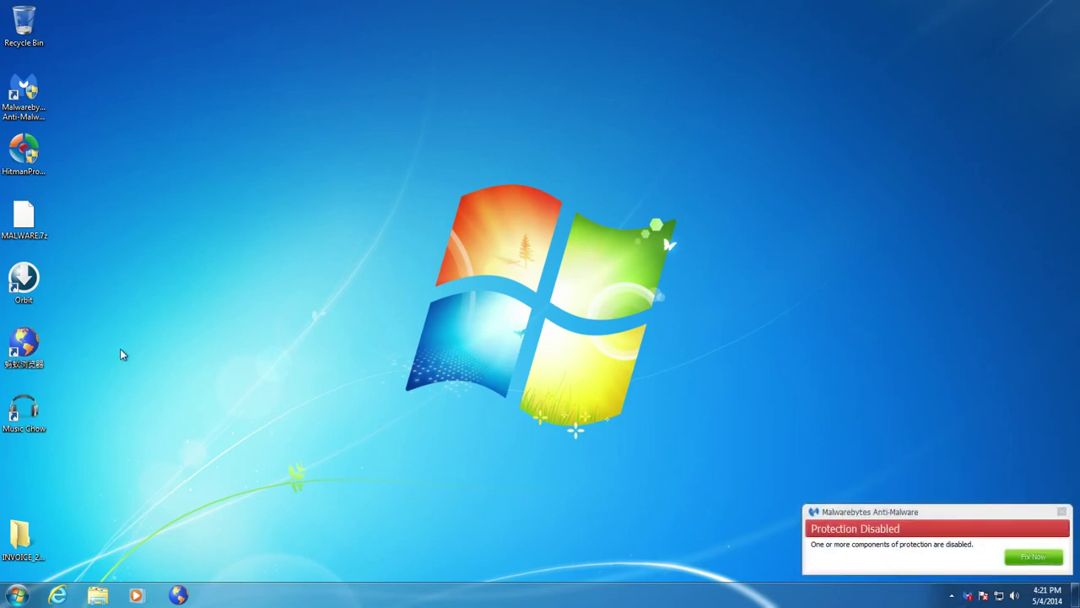
{"action": "right_click", "coordinate": [29, 216]}
{"action": "mouse_move", "coordinate": [60, 240]}
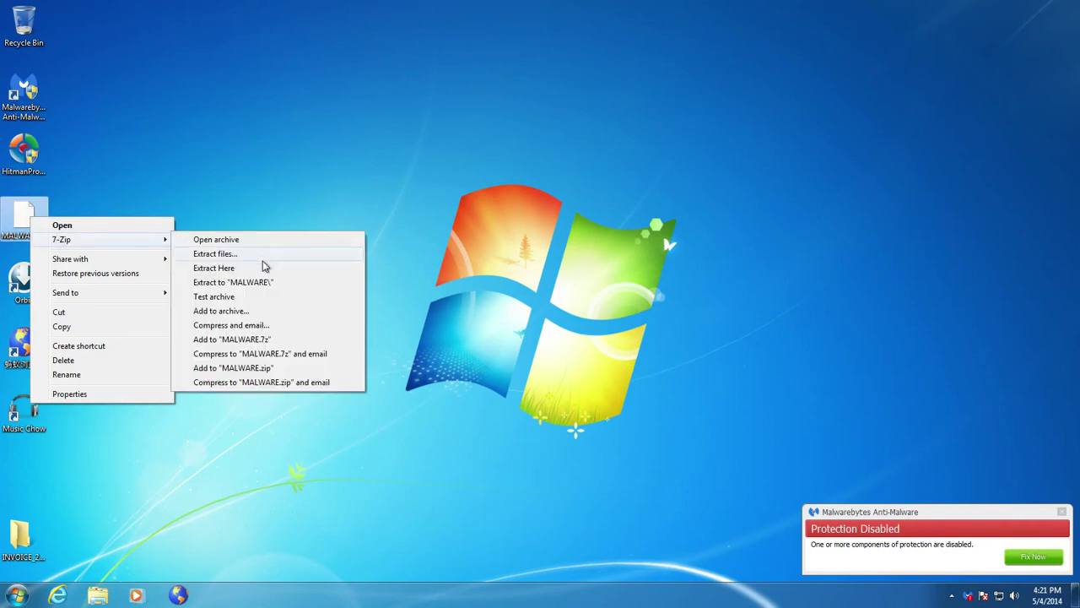
{"action": "left_click", "coordinate": [258, 282]}
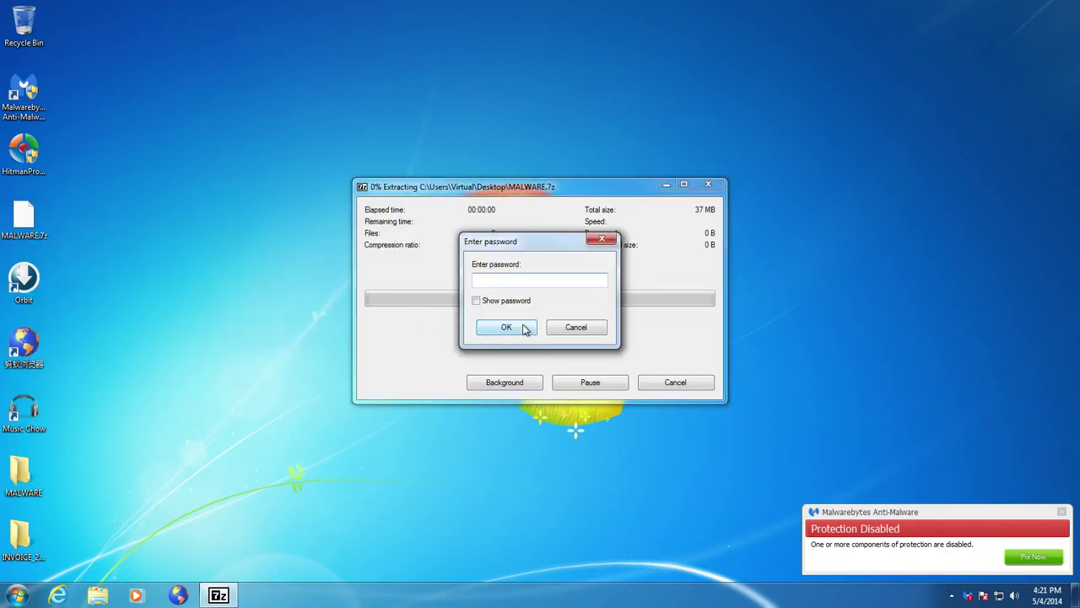
{"action": "left_click", "coordinate": [523, 329]}
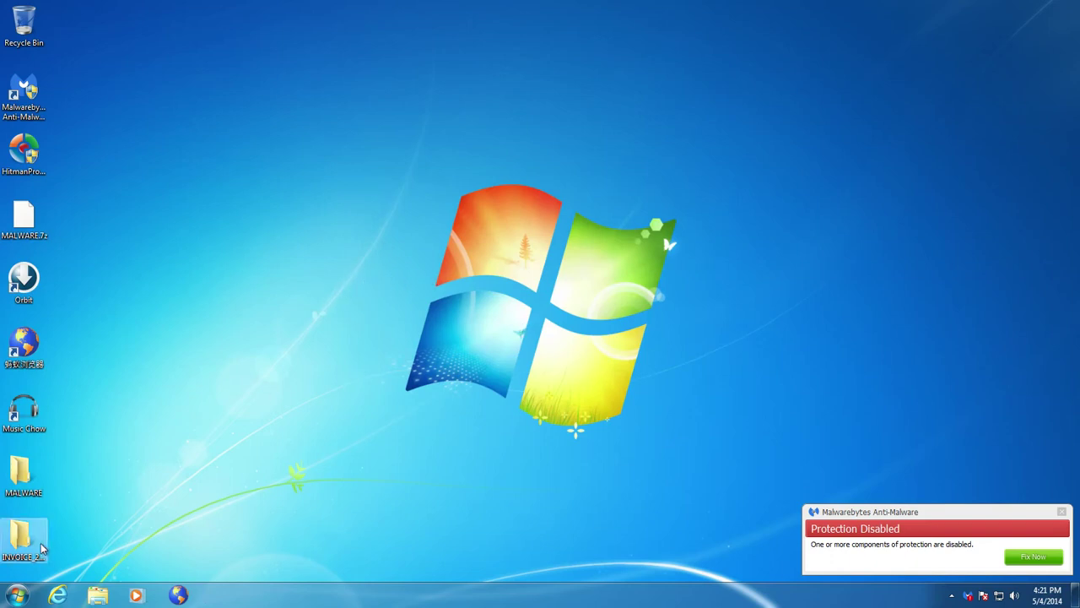
Move the extracted MALWARE folder away from the other desktop icons and look through the samples in its MALWARE subfolder
{"action": "double_click", "coordinate": [24, 477]}
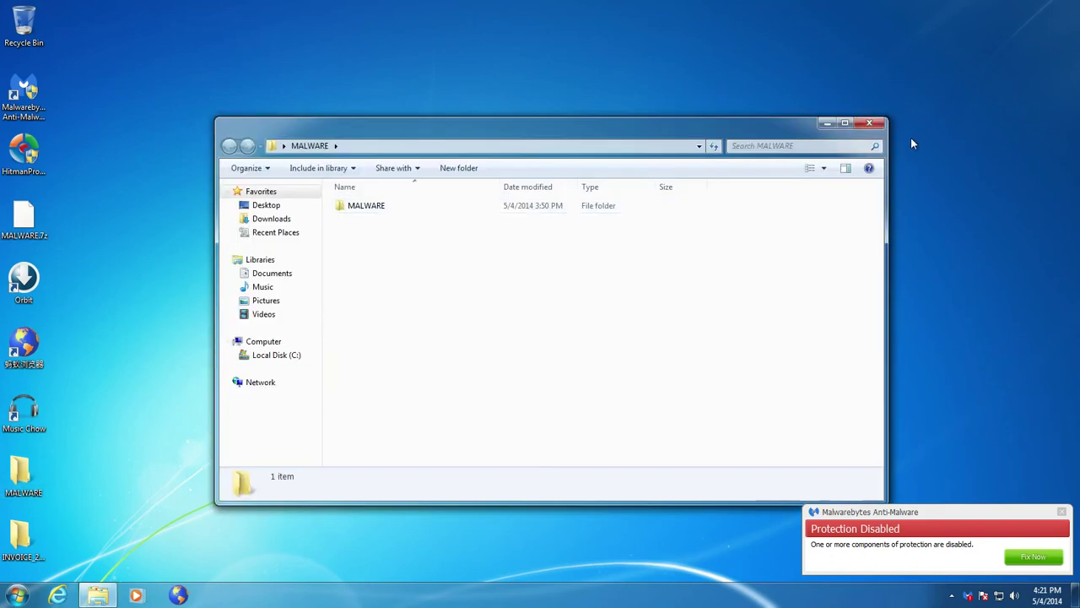
{"action": "left_click", "coordinate": [869, 123]}
{"action": "left_click_drag", "start_coordinate": [26, 477], "coordinate": [181, 212]}
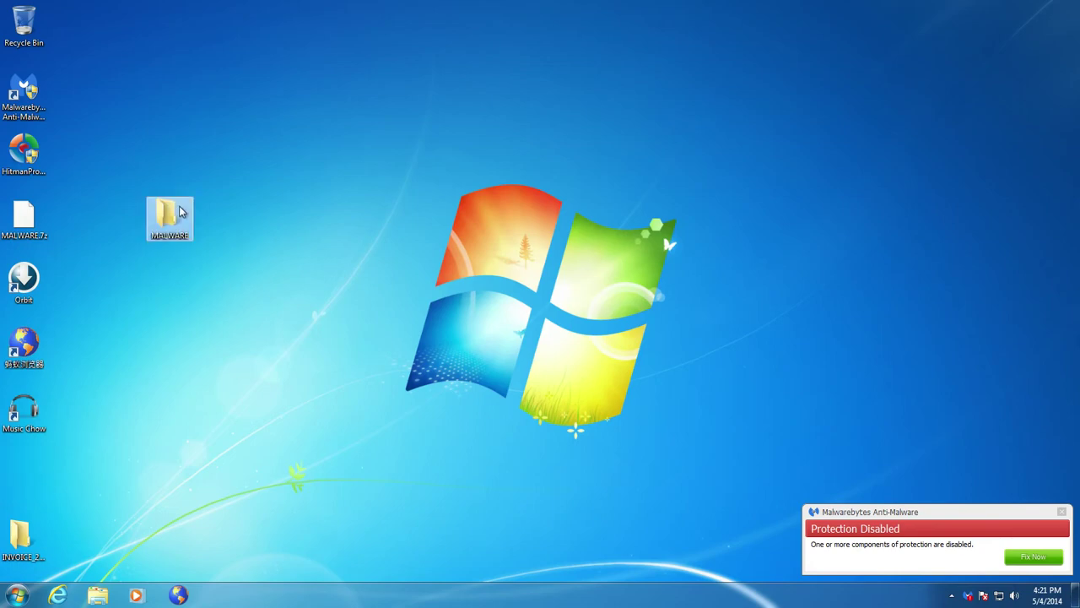
{"action": "double_click", "coordinate": [176, 217]}
{"action": "double_click", "coordinate": [359, 206]}
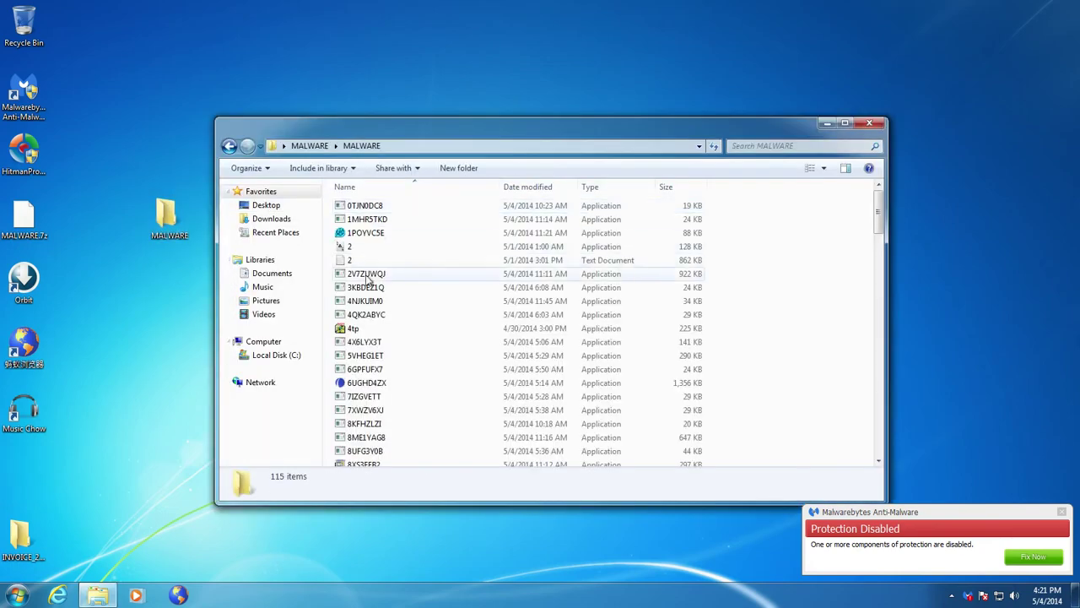
{"action": "scroll", "coordinate": [424, 330], "scroll_direction": "down", "scroll_amount": 8}
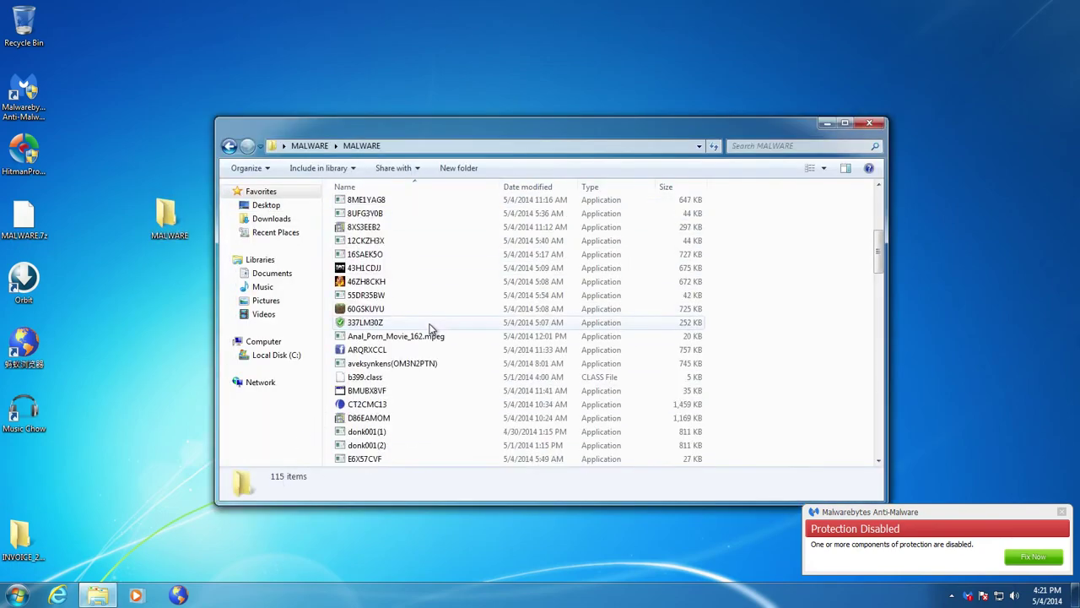
{"action": "scroll", "coordinate": [512, 302], "scroll_direction": "up", "scroll_amount": 8}
{"action": "left_click", "coordinate": [869, 124]}
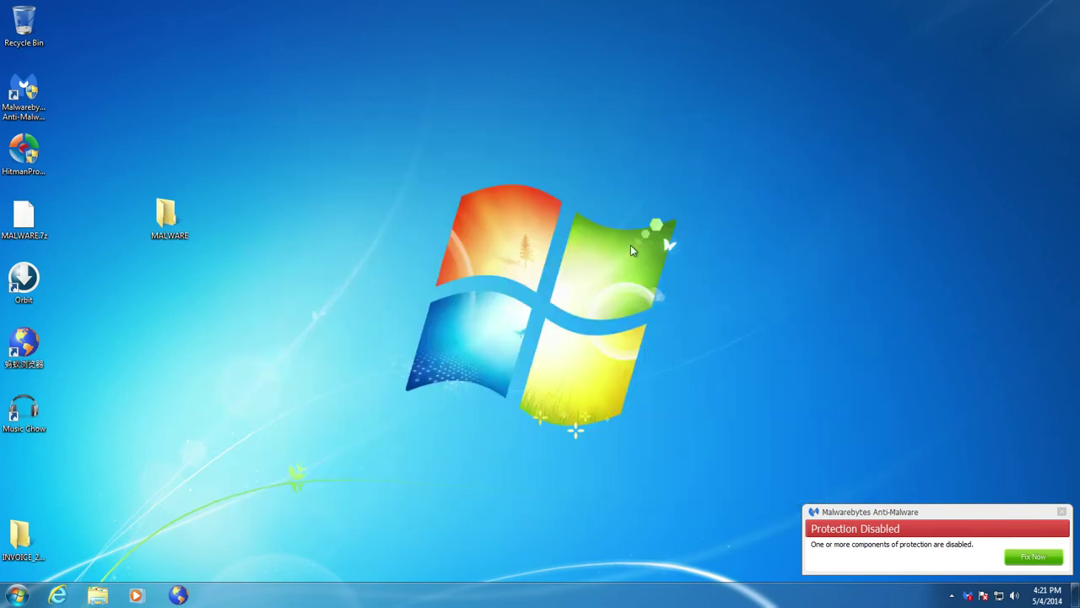
{"action": "right_click", "coordinate": [169, 233]}
{"action": "right_click", "coordinate": [171, 210]}
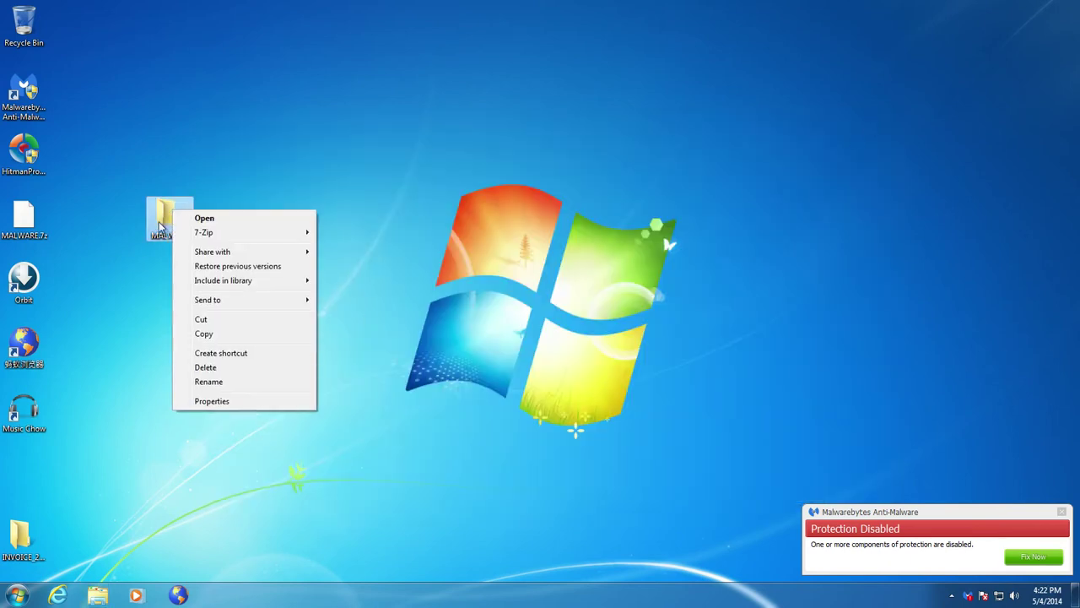
{"action": "left_click", "coordinate": [144, 297]}
{"action": "right_click", "coordinate": [172, 218]}
{"action": "key", "text": "Escape"}
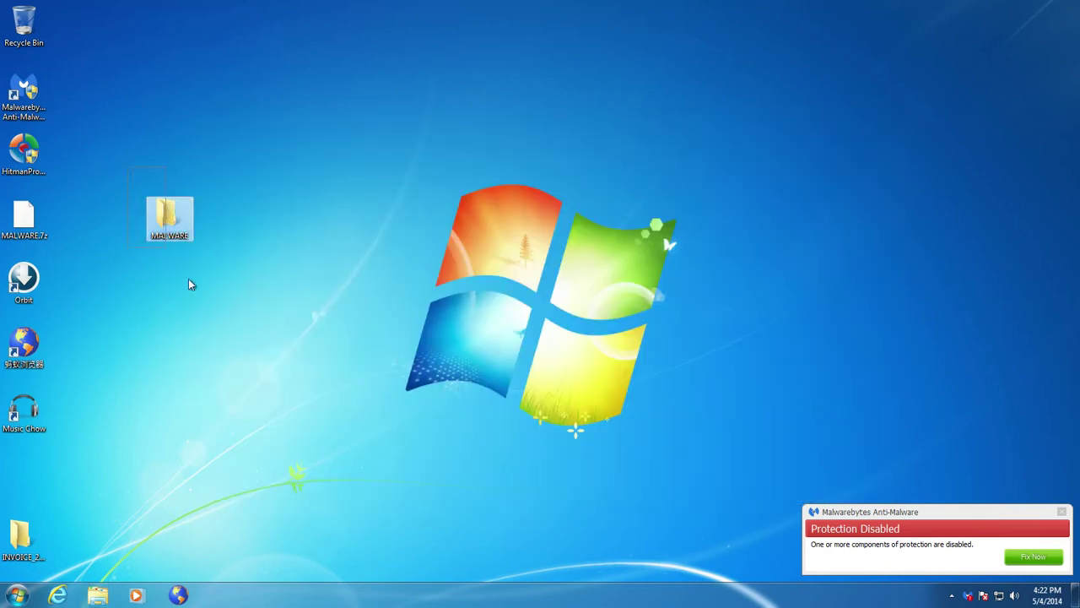
{"action": "left_click", "coordinate": [149, 217]}
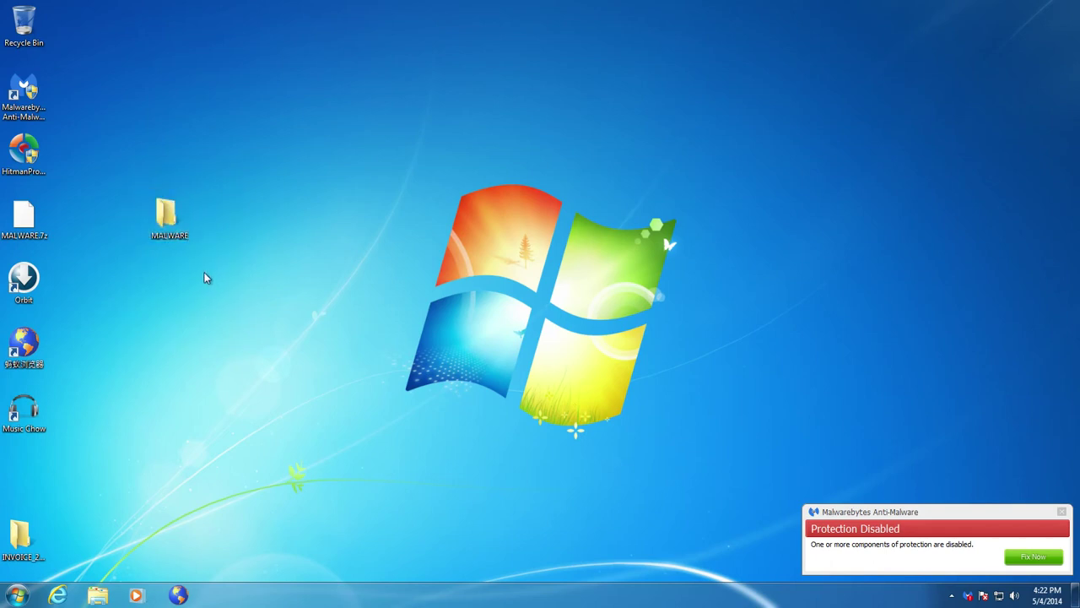
{"action": "right_click", "coordinate": [173, 230]}
{"action": "left_click", "coordinate": [166, 263]}
{"action": "right_click", "coordinate": [170, 224]}
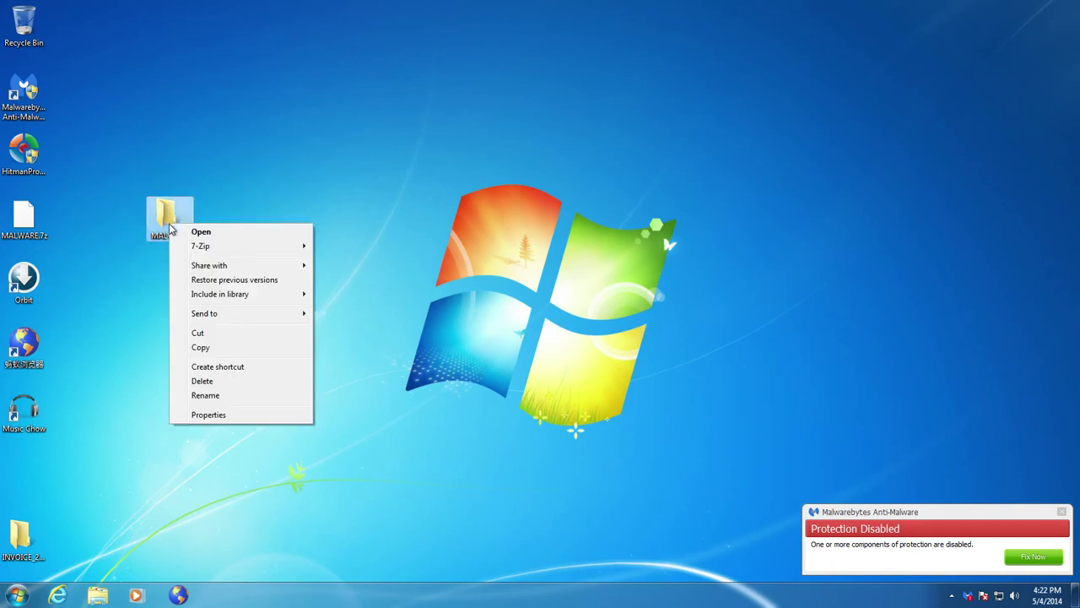
{"action": "left_click", "coordinate": [167, 262]}
{"action": "right_click", "coordinate": [172, 224]}
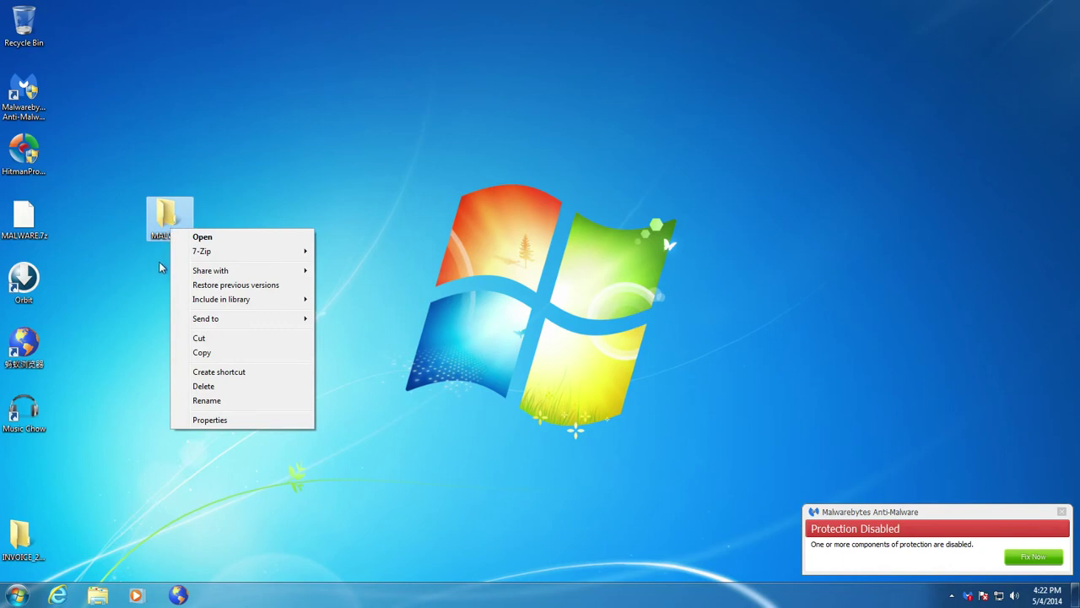
{"action": "left_click", "coordinate": [165, 267]}
{"action": "left_click", "coordinate": [209, 259]}
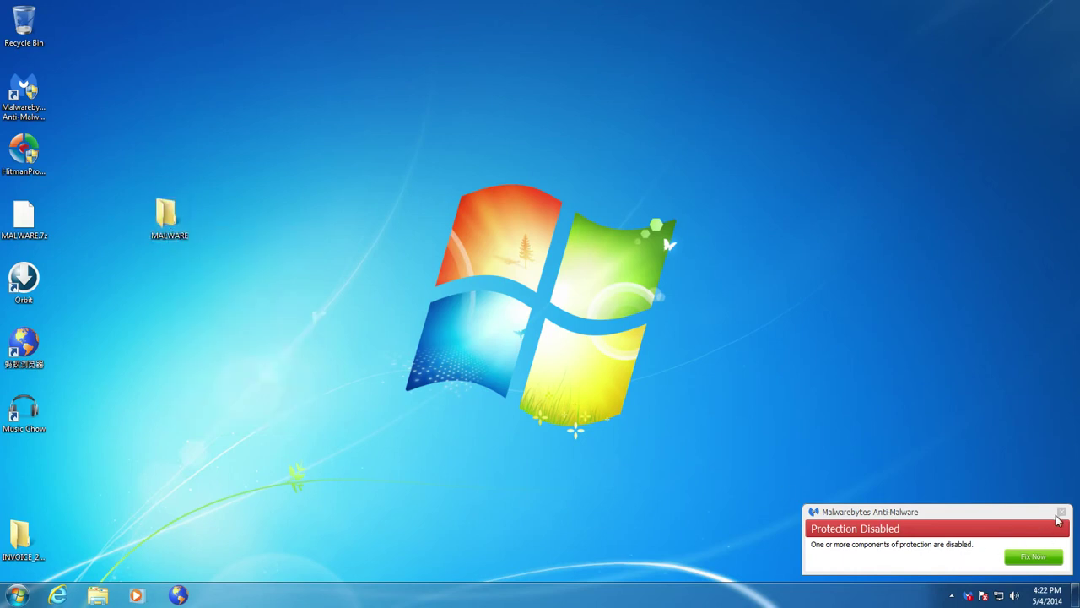
{"action": "right_click", "coordinate": [161, 224]}
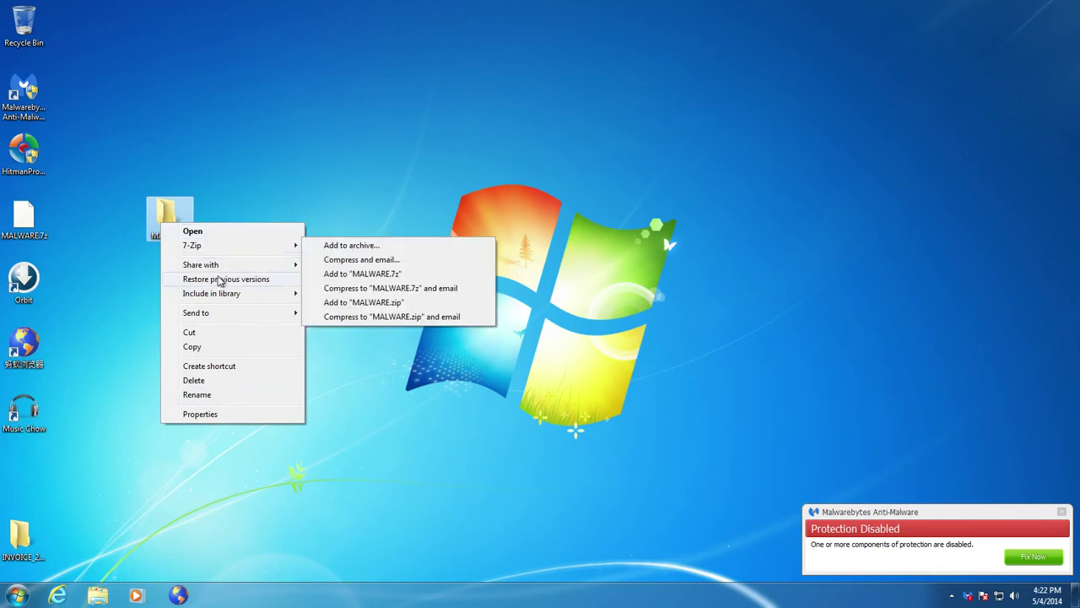
{"action": "left_click", "coordinate": [142, 282]}
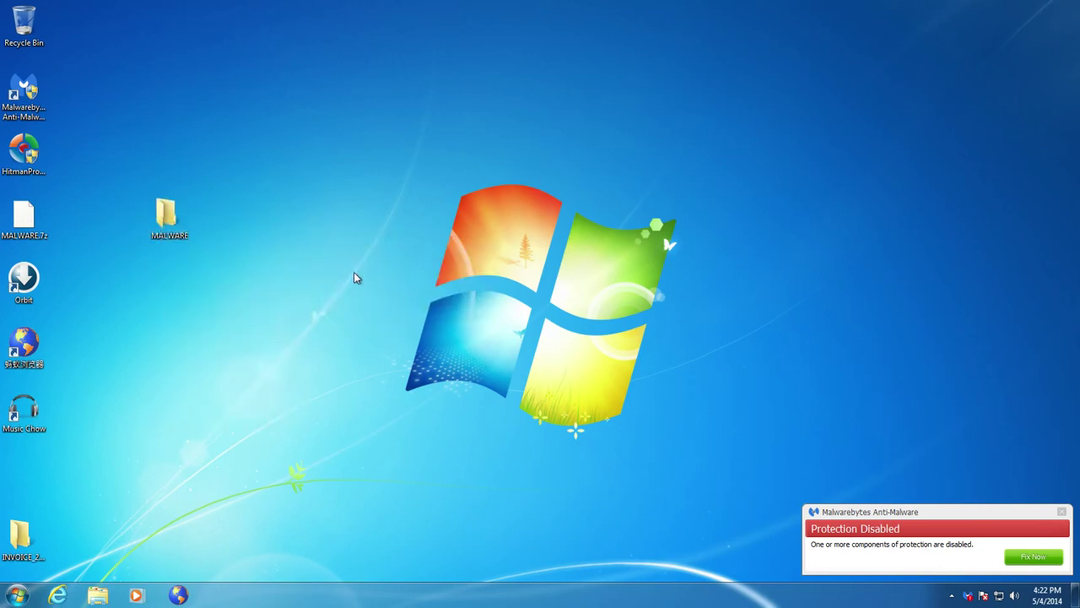
Dismiss the protection notification, open Malwarebytes Anti-Malware, and review its Detection and Protection and Advanced Settings
{"action": "left_click", "coordinate": [1064, 514]}
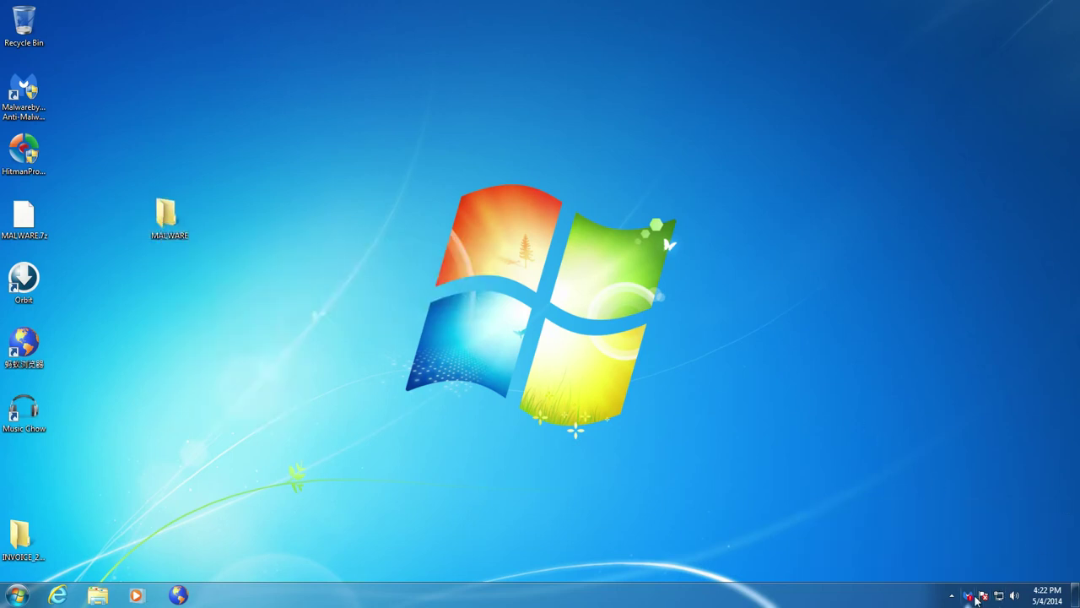
{"action": "double_click", "coordinate": [971, 595]}
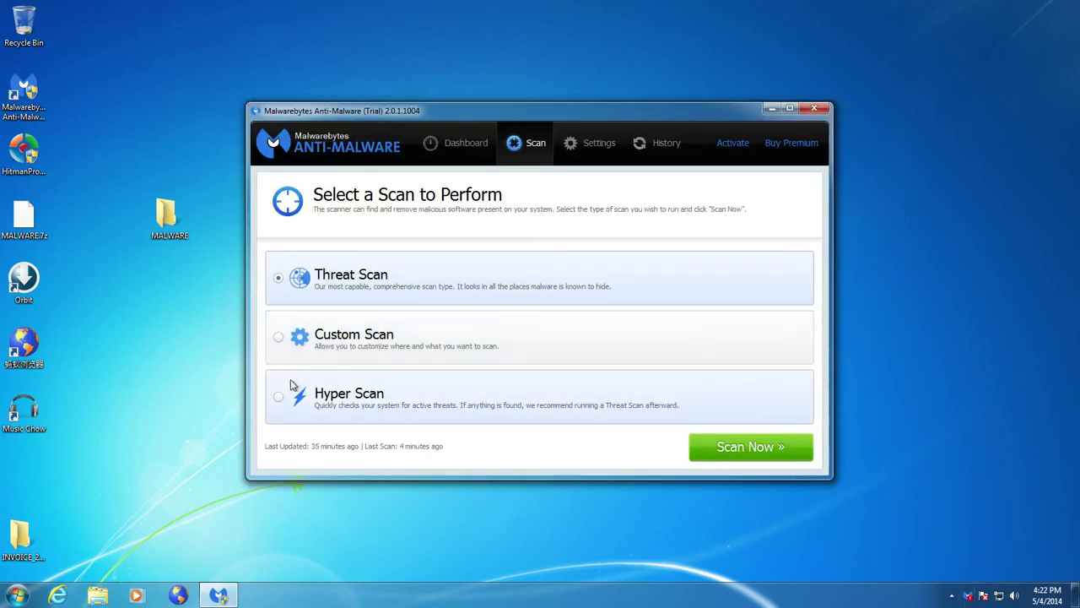
{"action": "left_click", "coordinate": [595, 143]}
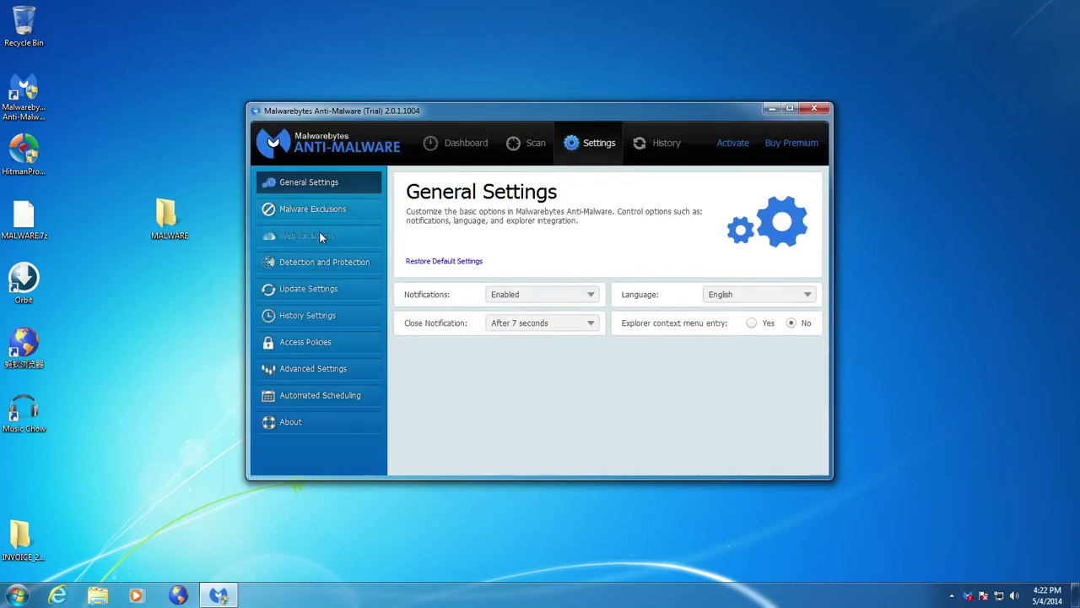
{"action": "left_click", "coordinate": [297, 269]}
{"action": "left_click", "coordinate": [309, 370]}
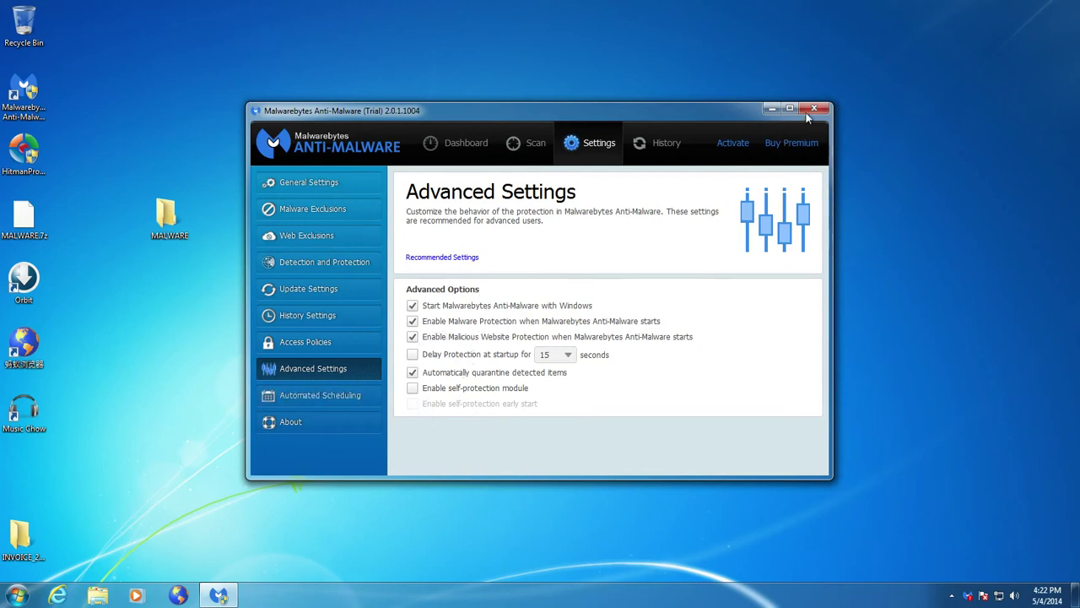
Choose Custom Scan as the scan type, open its configuration, and expand the C: drive
{"action": "left_click", "coordinate": [460, 143]}
{"action": "left_click", "coordinate": [540, 145]}
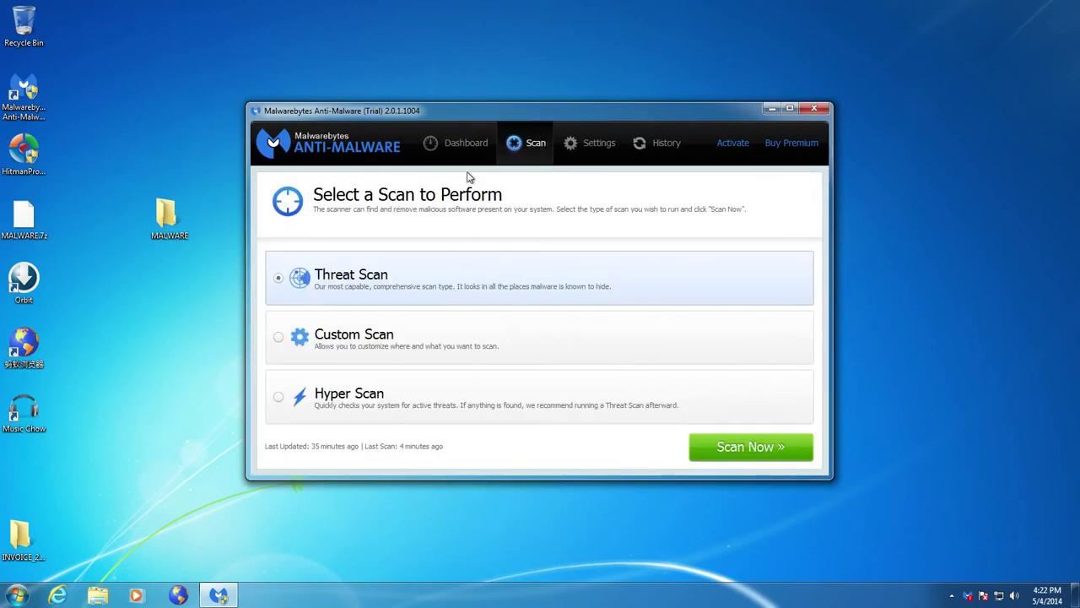
{"action": "left_click", "coordinate": [276, 340]}
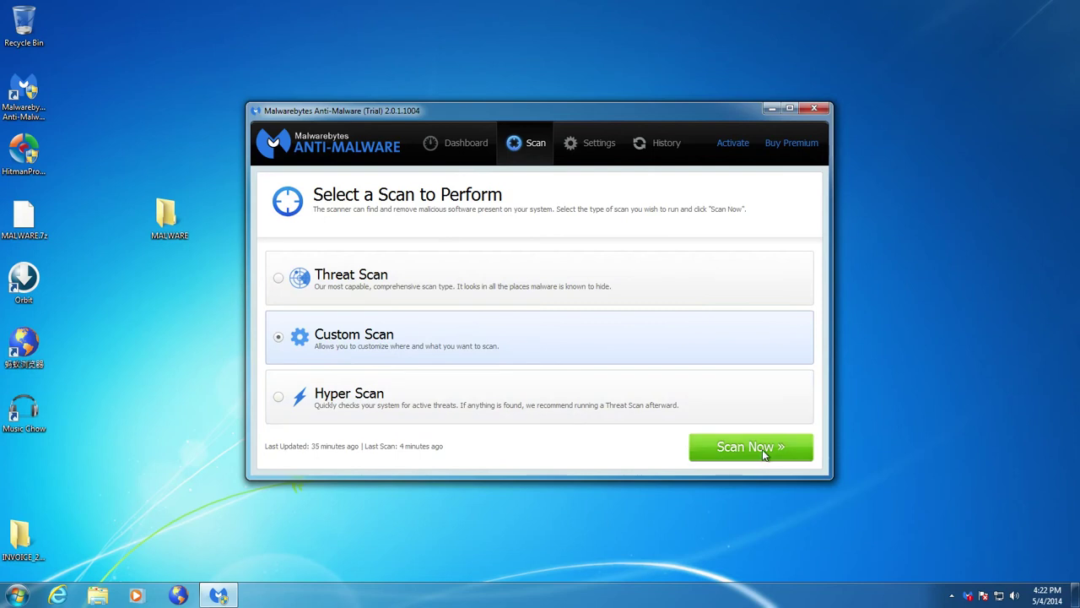
{"action": "left_click", "coordinate": [762, 449]}
{"action": "left_click", "coordinate": [424, 263]}
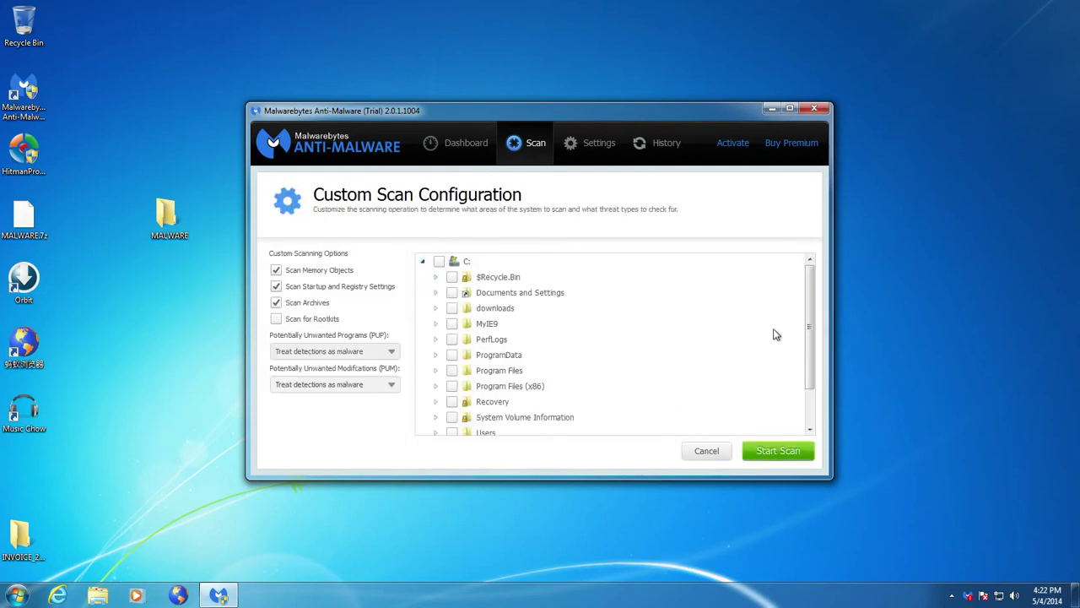
Select only the MALWARE folder on the Virtual user's Desktop under Documents and Settings, and start the custom scan
{"action": "scroll", "coordinate": [809, 315], "scroll_direction": "down", "scroll_amount": 1}
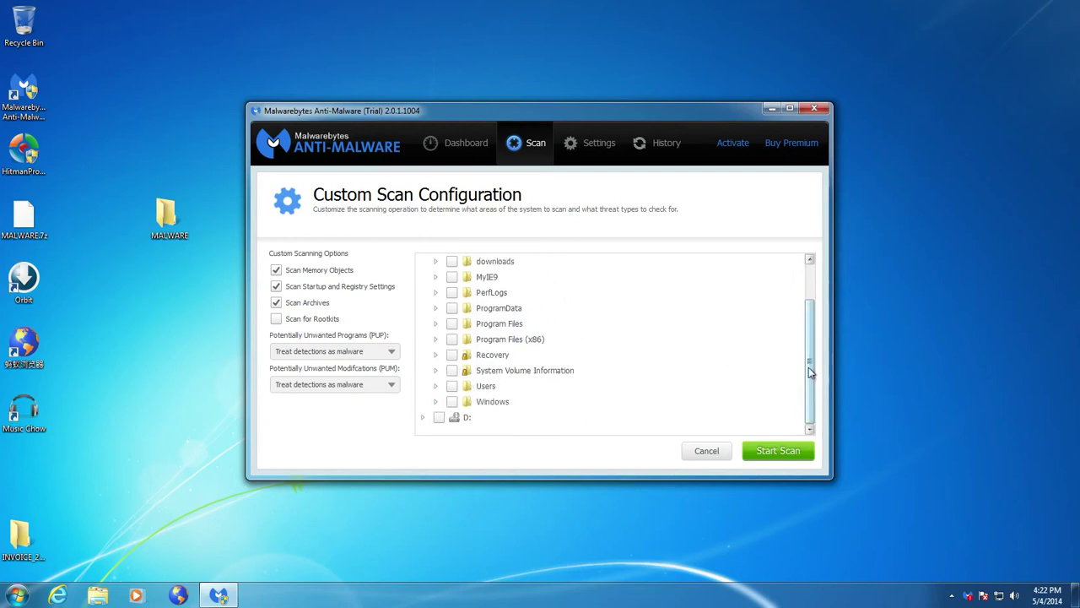
{"action": "left_click_drag", "start_coordinate": [809, 368], "coordinate": [808, 329]}
{"action": "left_click", "coordinate": [435, 292]}
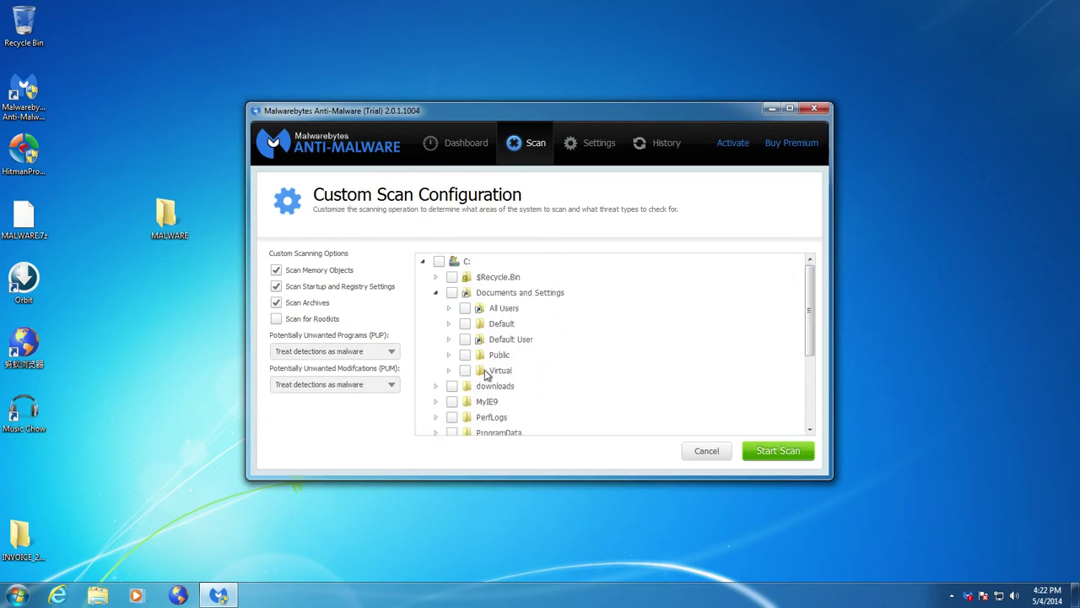
{"action": "left_click", "coordinate": [449, 370]}
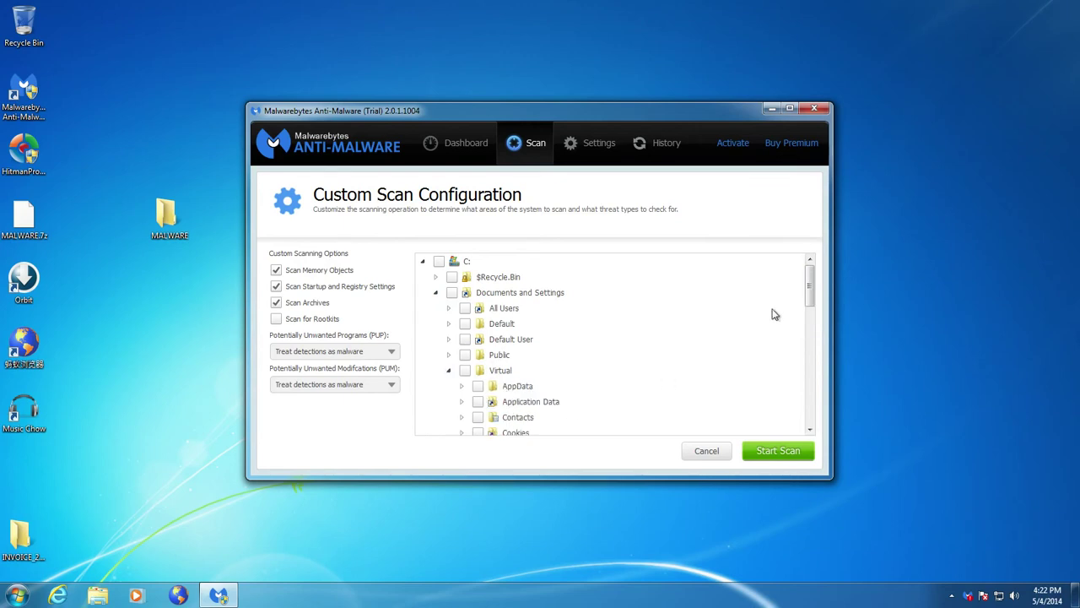
{"action": "left_click_drag", "start_coordinate": [808, 283], "coordinate": [811, 309]}
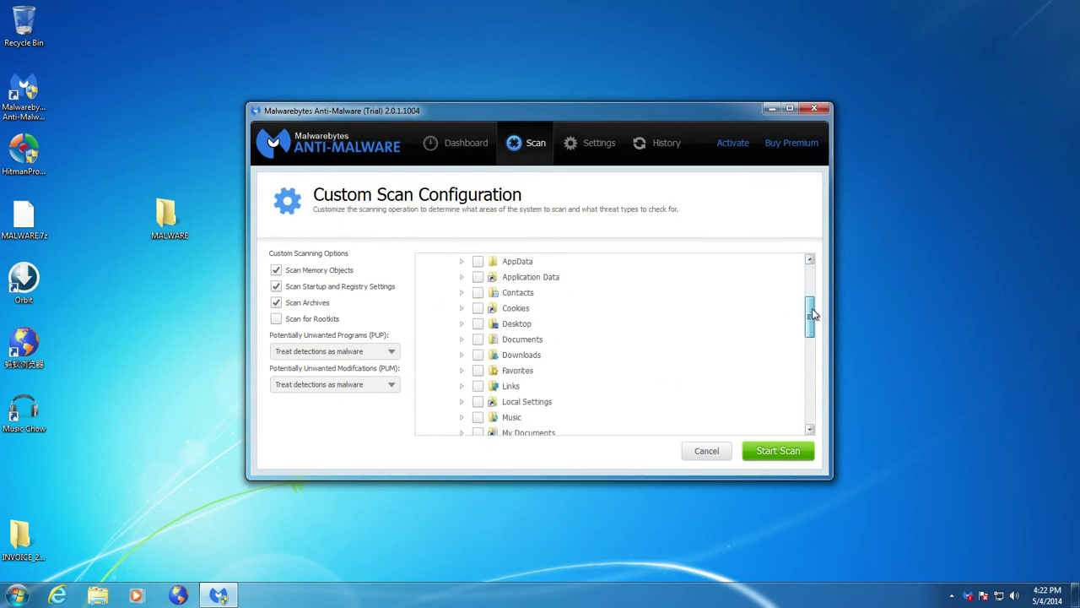
{"action": "left_click", "coordinate": [462, 323]}
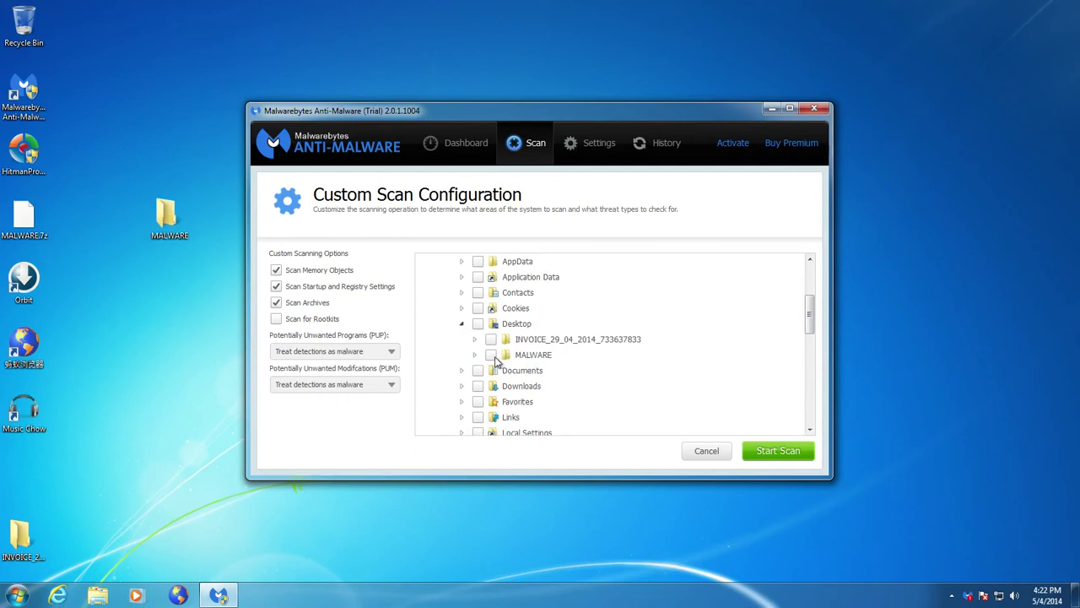
{"action": "left_click", "coordinate": [492, 355]}
{"action": "left_click", "coordinate": [770, 452]}
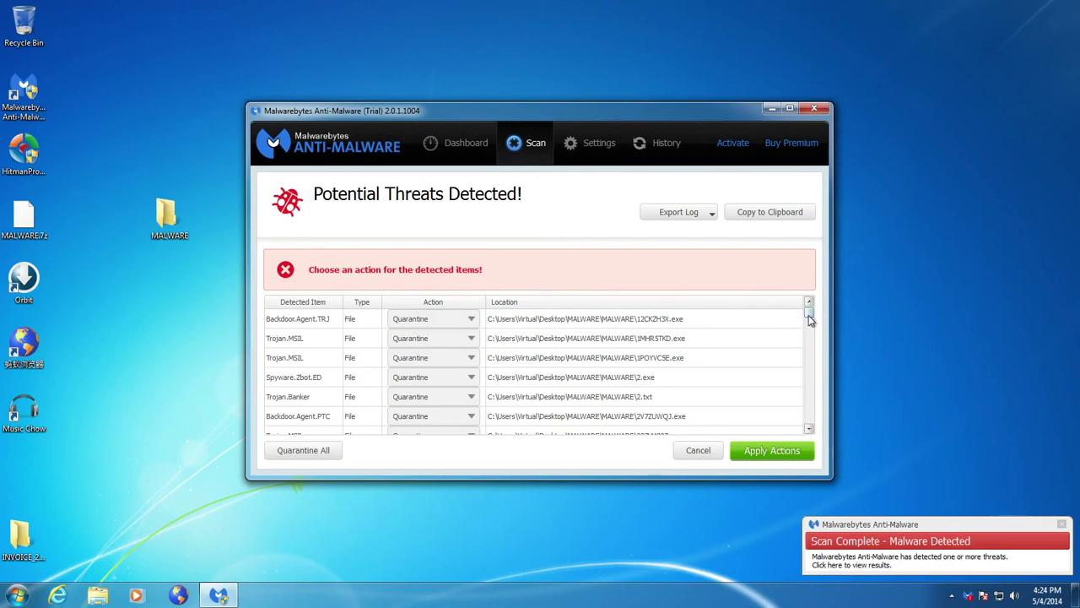
Look through the custom scan's detected items, checking their threat names and file locations
{"action": "mouse_move", "coordinate": [808, 315]}
{"action": "left_mouse_down"}
{"action": "mouse_move", "coordinate": [815, 432]}
{"action": "mouse_move", "coordinate": [806, 300]}
{"action": "left_mouse_up"}
{"action": "left_click_drag", "start_coordinate": [809, 313], "coordinate": [809, 310]}
{"action": "scroll", "coordinate": [293, 363], "scroll_direction": "down", "scroll_amount": 4}
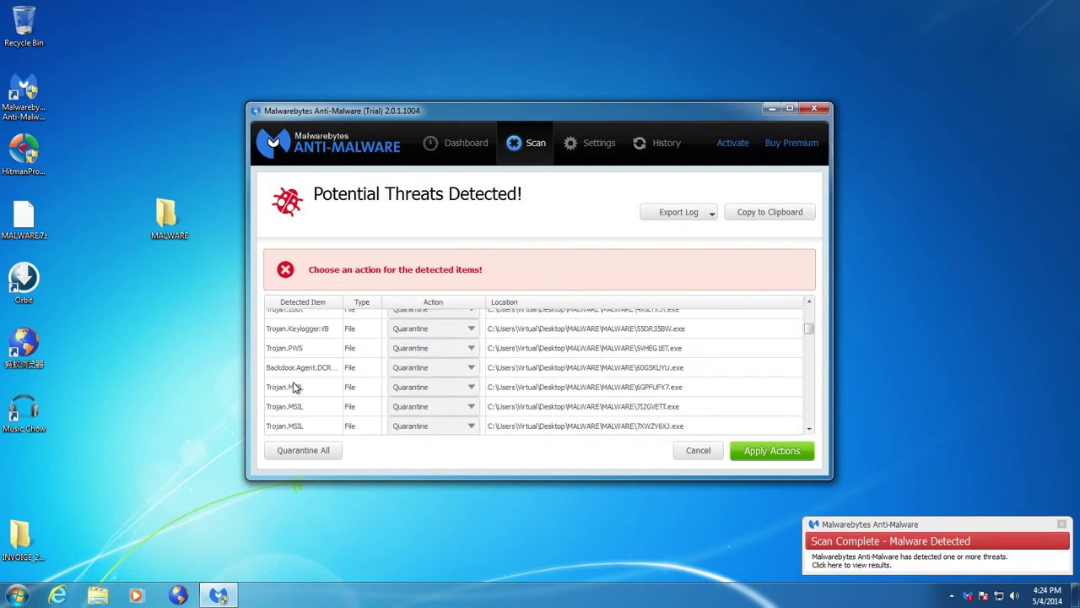
{"action": "scroll", "coordinate": [294, 386], "scroll_direction": "down", "scroll_amount": 6}
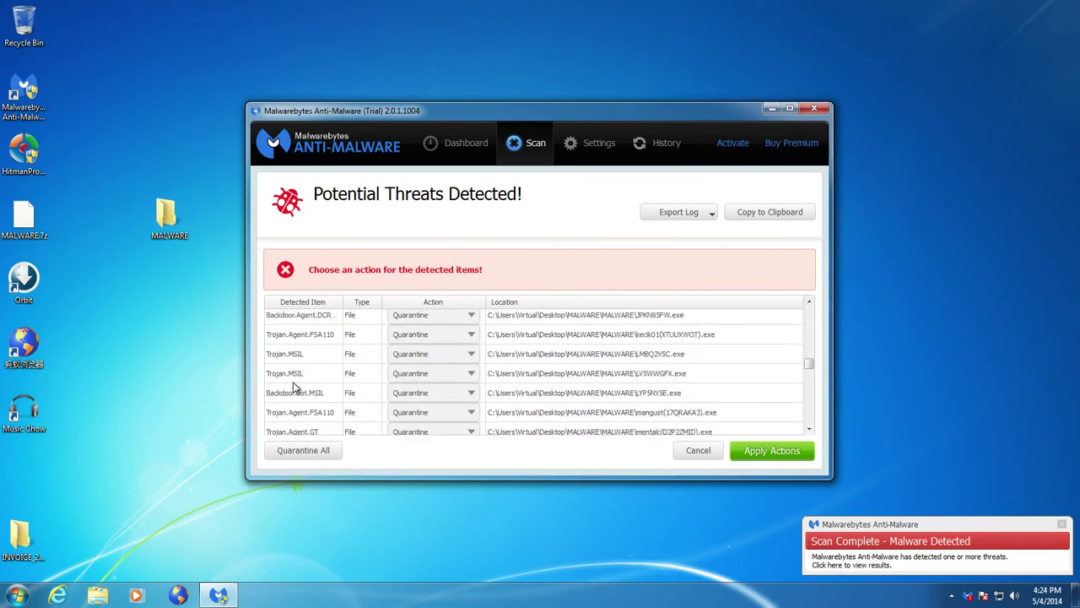
{"action": "scroll", "coordinate": [294, 388], "scroll_direction": "down", "scroll_amount": 8}
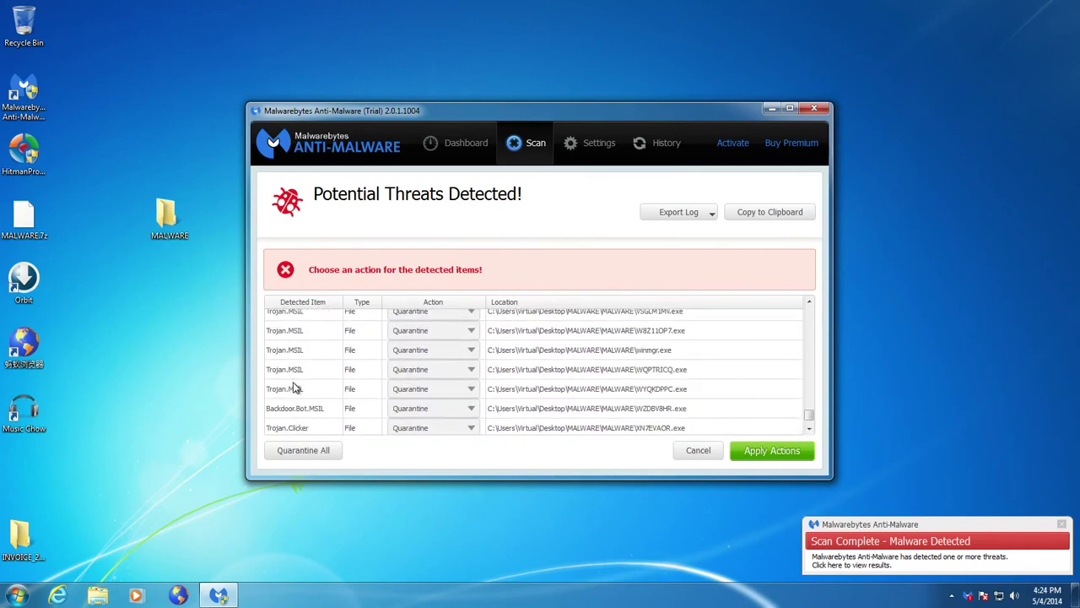
{"action": "scroll", "coordinate": [295, 388], "scroll_direction": "up", "scroll_amount": 3}
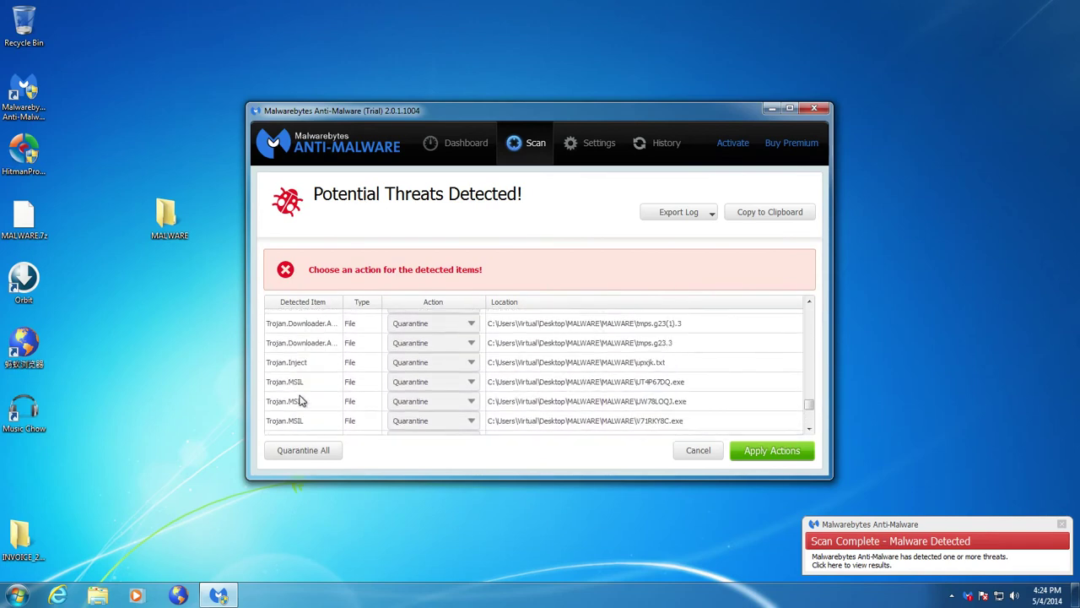
{"action": "scroll", "coordinate": [311, 418], "scroll_direction": "up", "scroll_amount": 10}
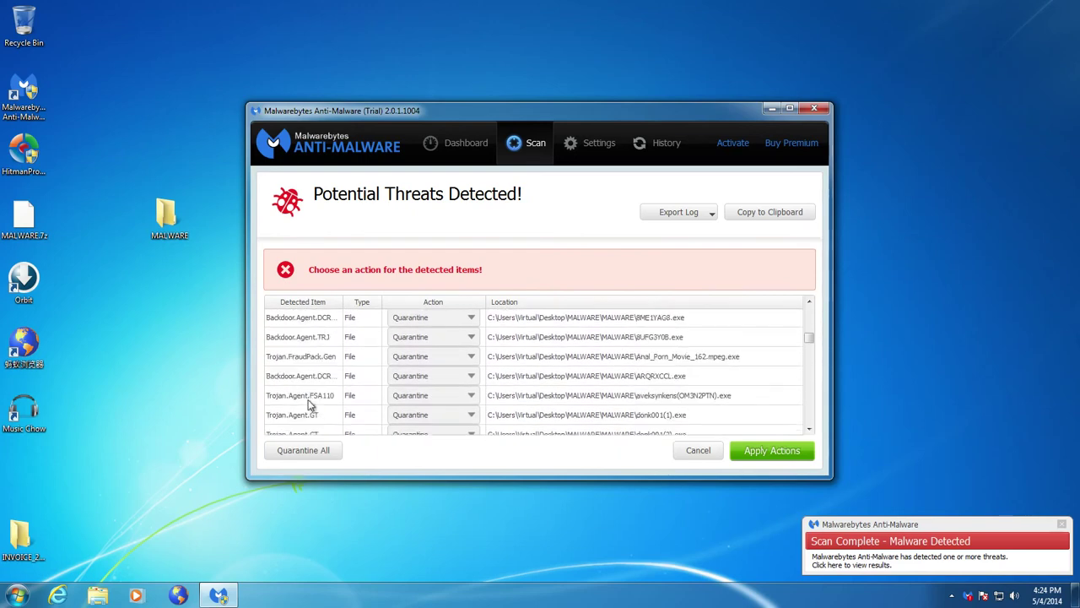
Quarantine the detected samples without restarting the computer, then return to the scan selection and close Malwarebytes
{"action": "left_click", "coordinate": [775, 458]}
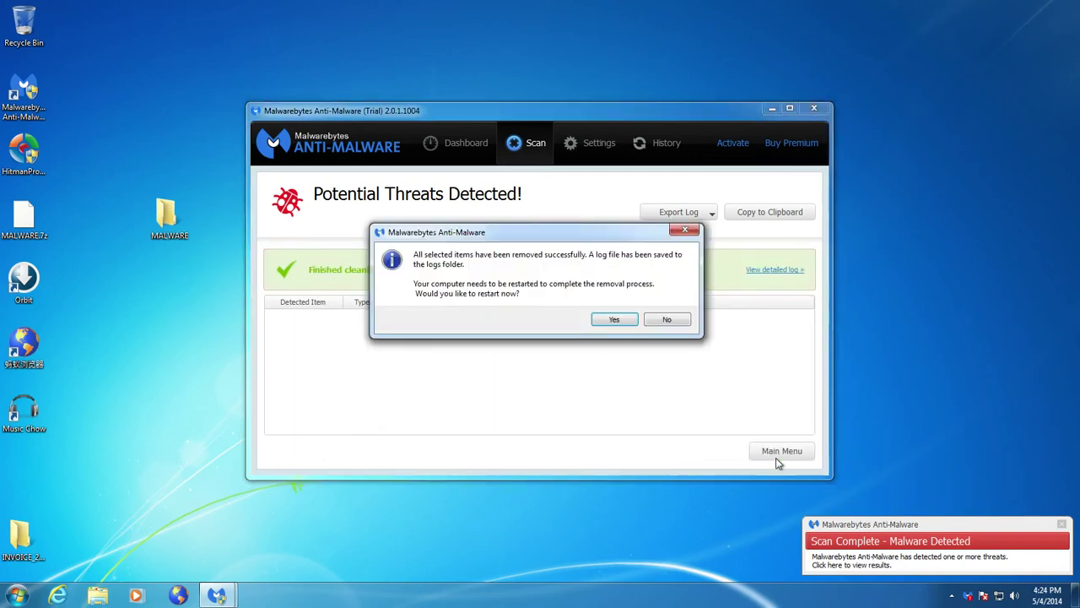
{"action": "left_click", "coordinate": [663, 324]}
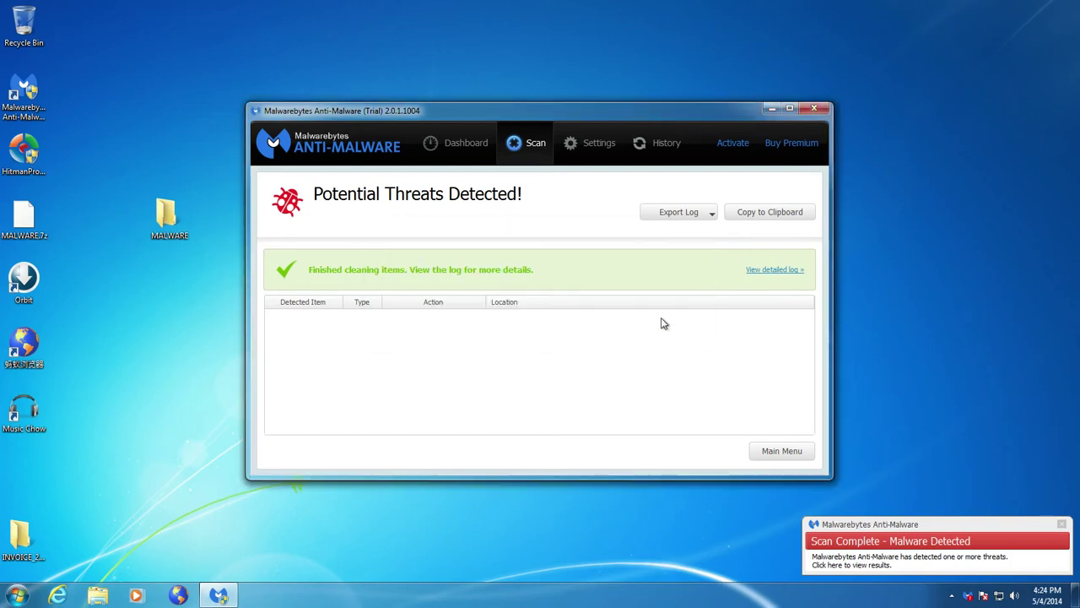
{"action": "left_click", "coordinate": [764, 448]}
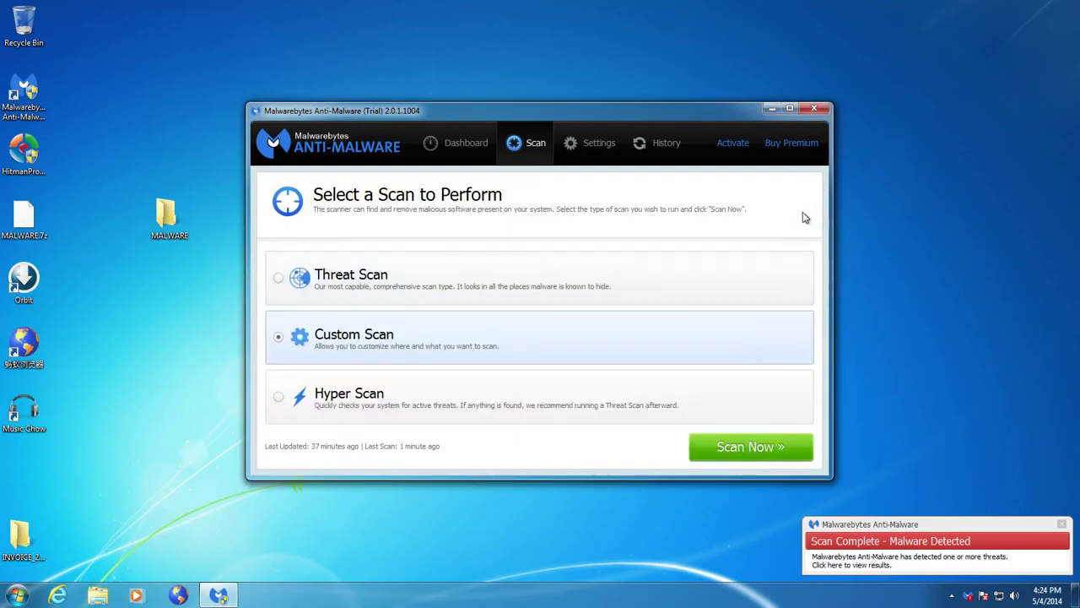
{"action": "left_click", "coordinate": [814, 110]}
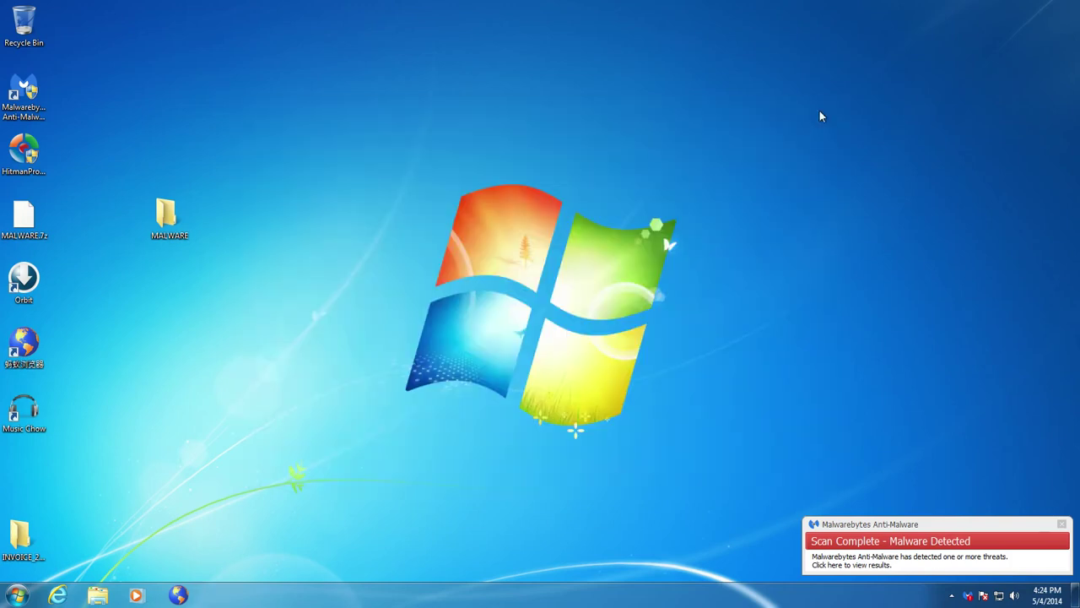
Open the MALWARE folder from the desktop and check which samples remain in its MALWARE subfolder
{"action": "right_click", "coordinate": [167, 226]}
{"action": "left_click", "coordinate": [190, 238]}
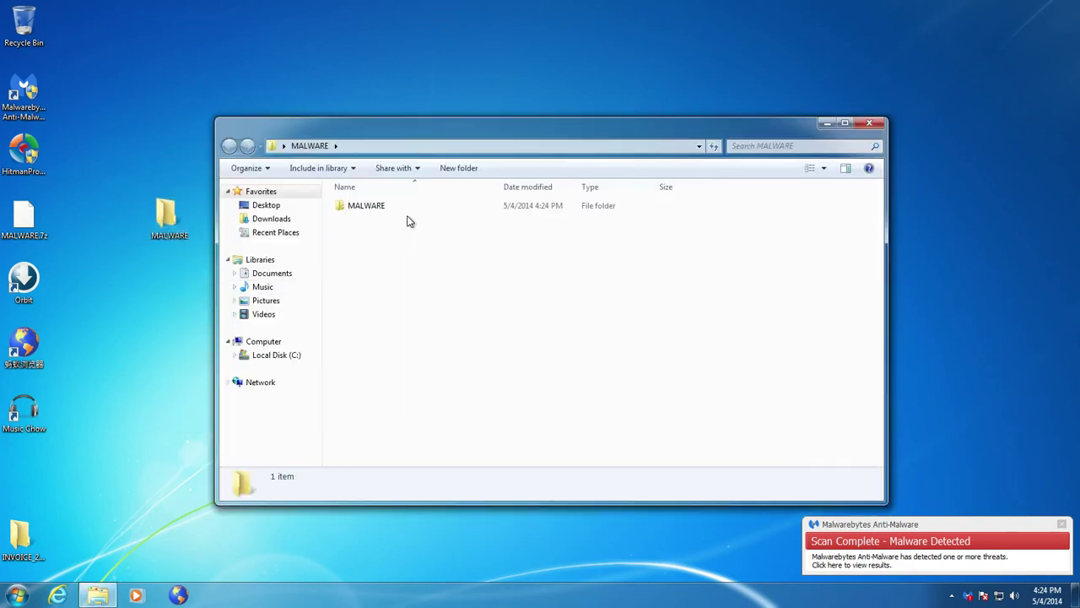
{"action": "double_click", "coordinate": [411, 206]}
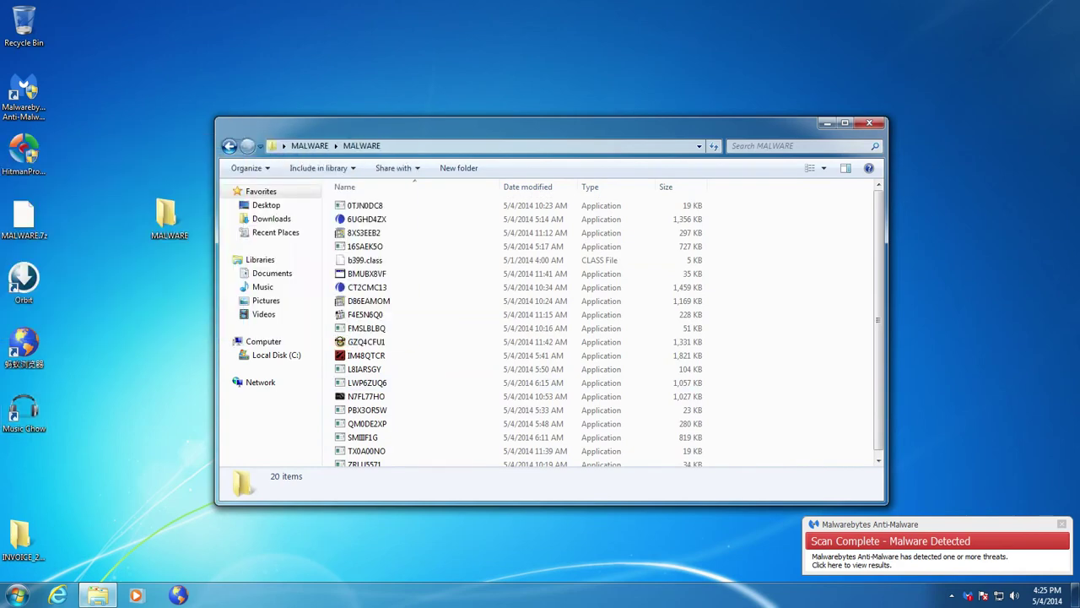
Calculate the detection ratio in Calculator by subtracting 20 from 115 and dividing the result by 155
{"action": "type", "text": "115"}
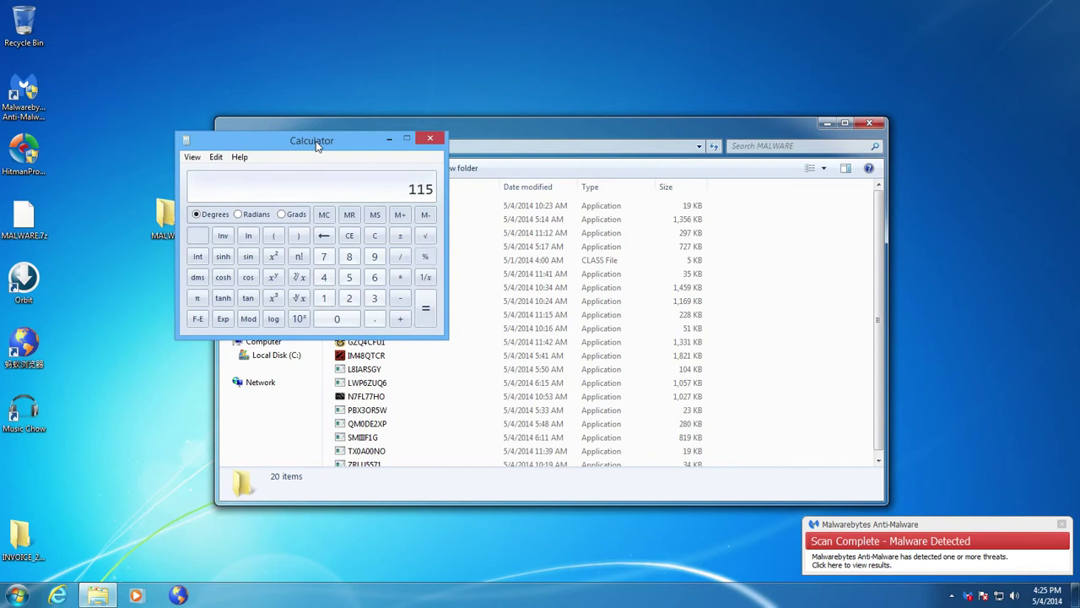
{"action": "key", "text": "Return"}
{"action": "type", "text": "20"}
{"action": "key", "text": "Return"}
{"action": "type", "text": "/155"}
{"action": "key", "text": "Return"}
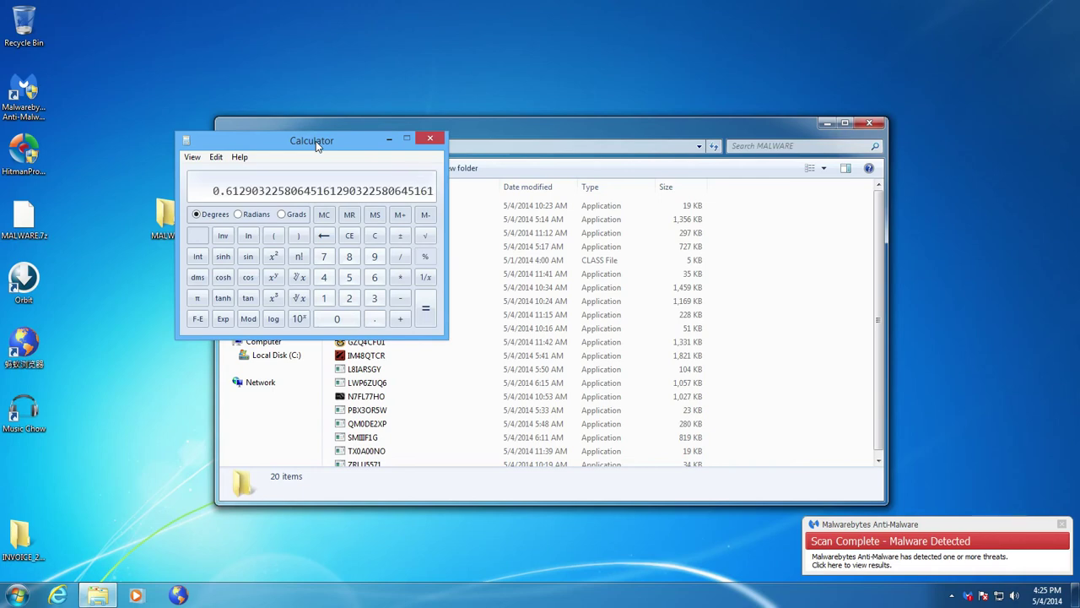
Move Calculator clear of the remaining samples, close it, and shift the MALWARE folder window higher on the desktop
{"action": "left_click_drag", "start_coordinate": [316, 141], "coordinate": [576, 238]}
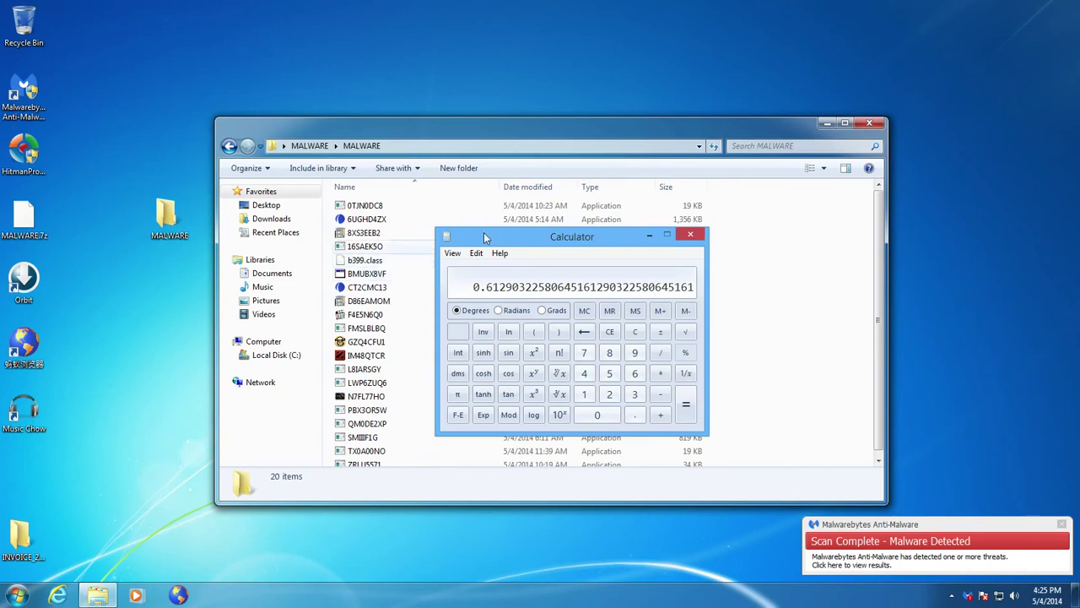
{"action": "left_click_drag", "start_coordinate": [486, 238], "coordinate": [672, 179]}
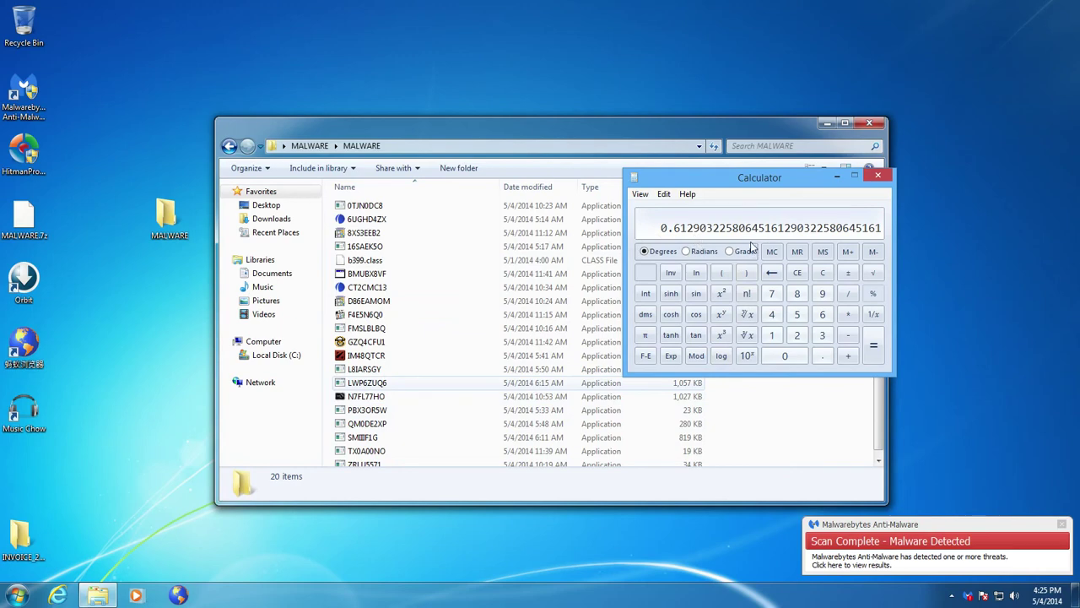
{"action": "left_click_drag", "start_coordinate": [748, 178], "coordinate": [845, 233]}
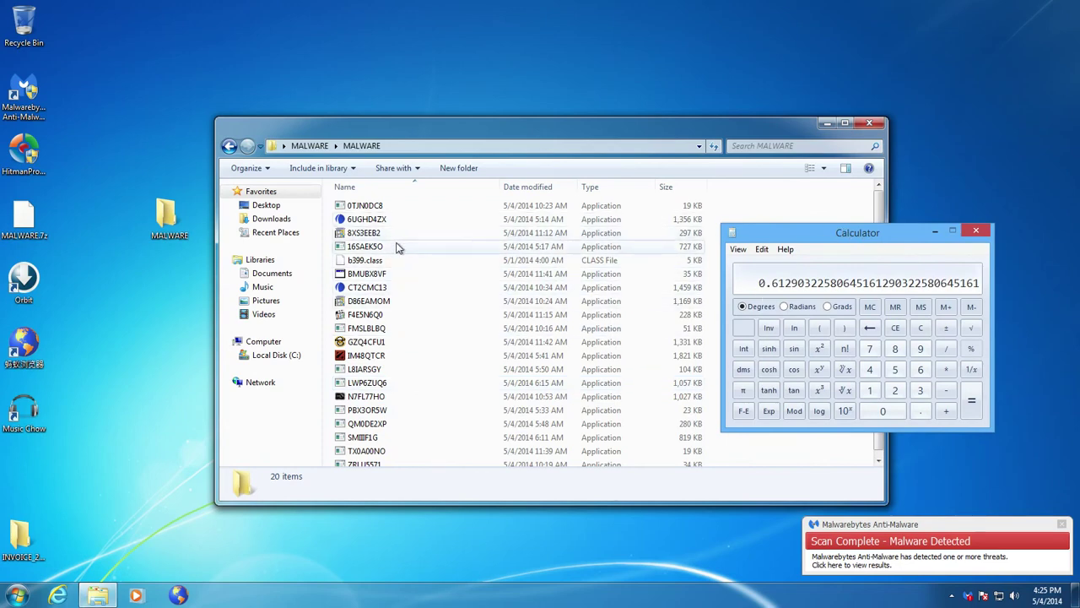
{"action": "left_click", "coordinate": [978, 233]}
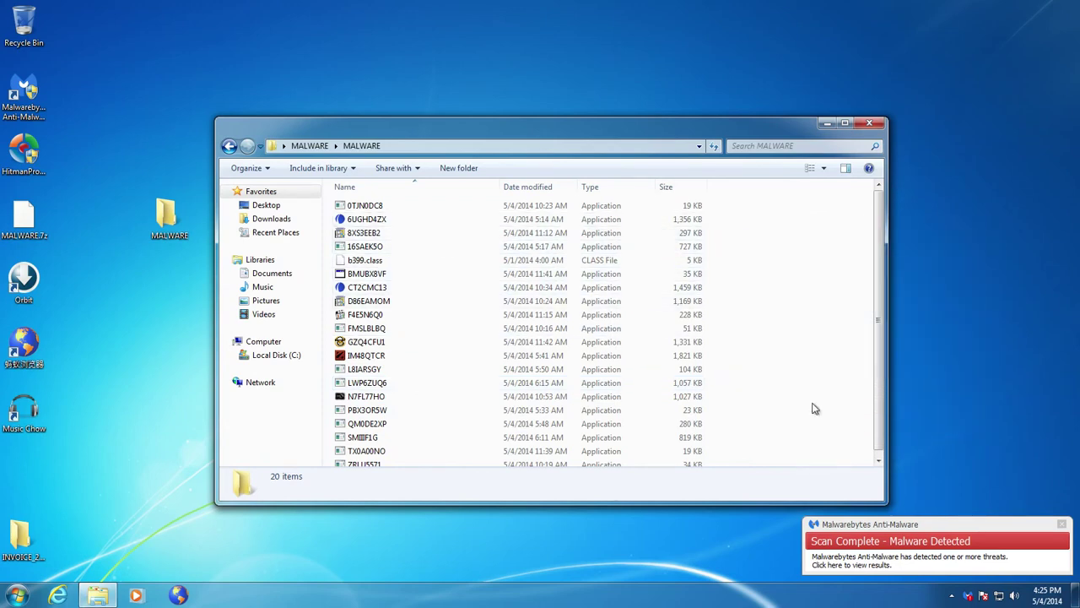
{"action": "left_click_drag", "start_coordinate": [530, 133], "coordinate": [517, 83]}
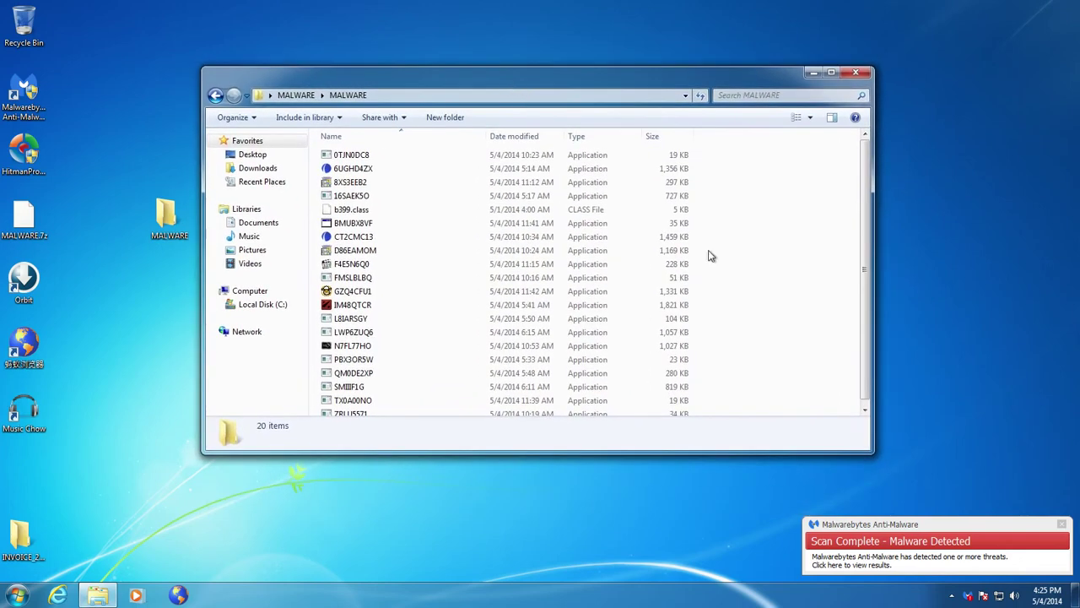
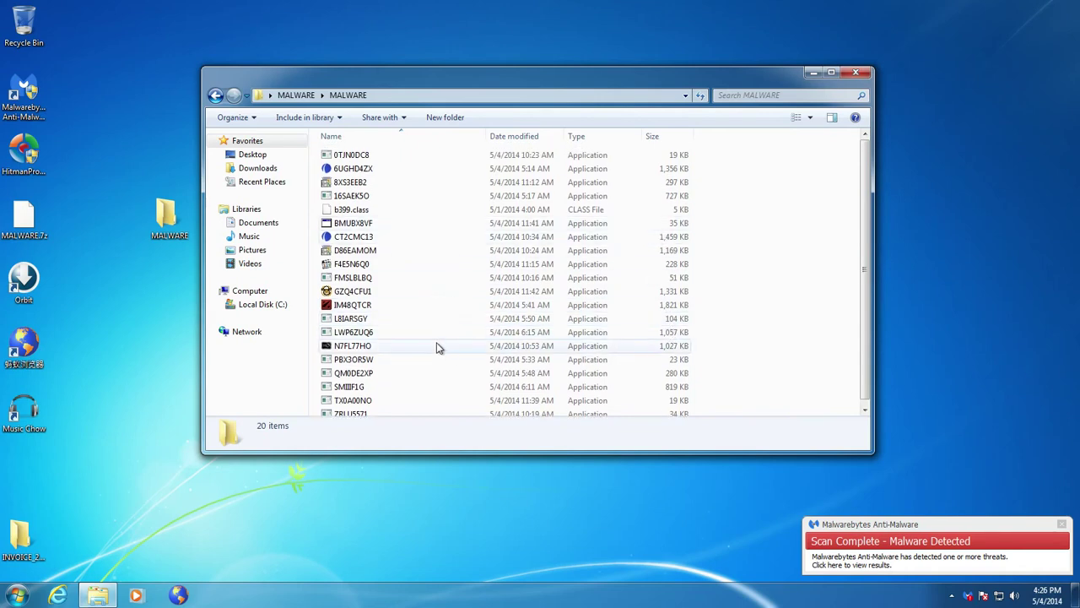
Close the scan notification, reopen Malwarebytes Anti-Malware, and fix the disabled Malware Protection
{"action": "left_click", "coordinate": [1045, 564]}
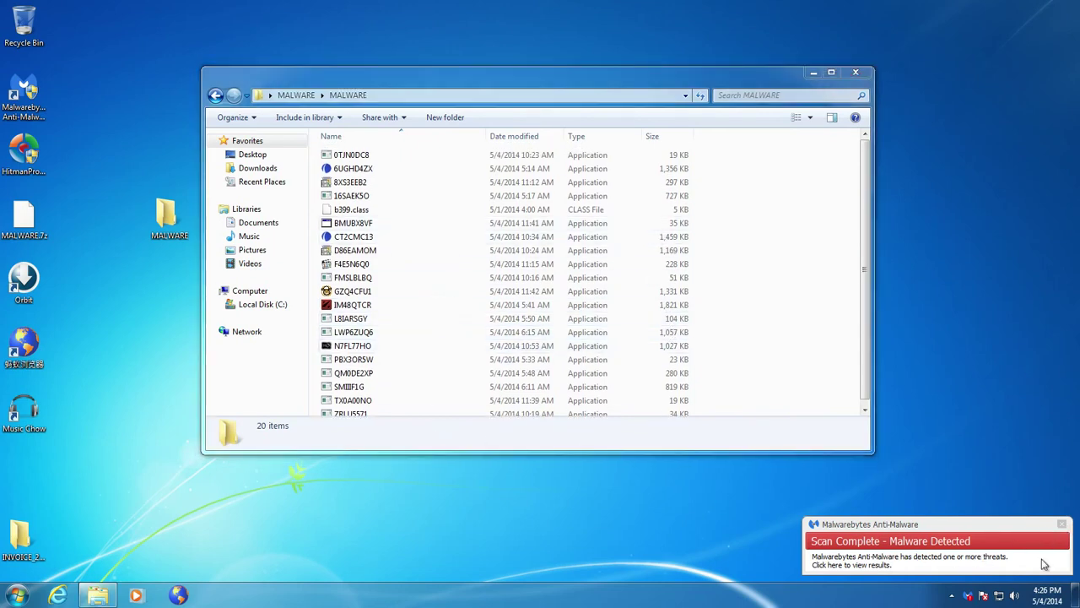
{"action": "left_click", "coordinate": [1066, 525]}
{"action": "double_click", "coordinate": [969, 600]}
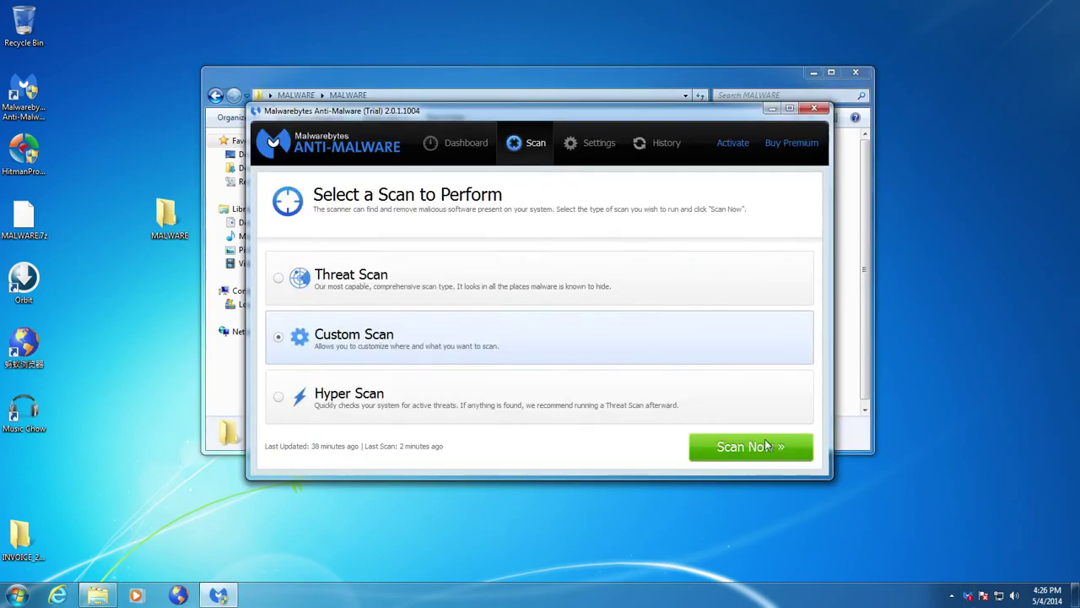
{"action": "left_click", "coordinate": [750, 215]}
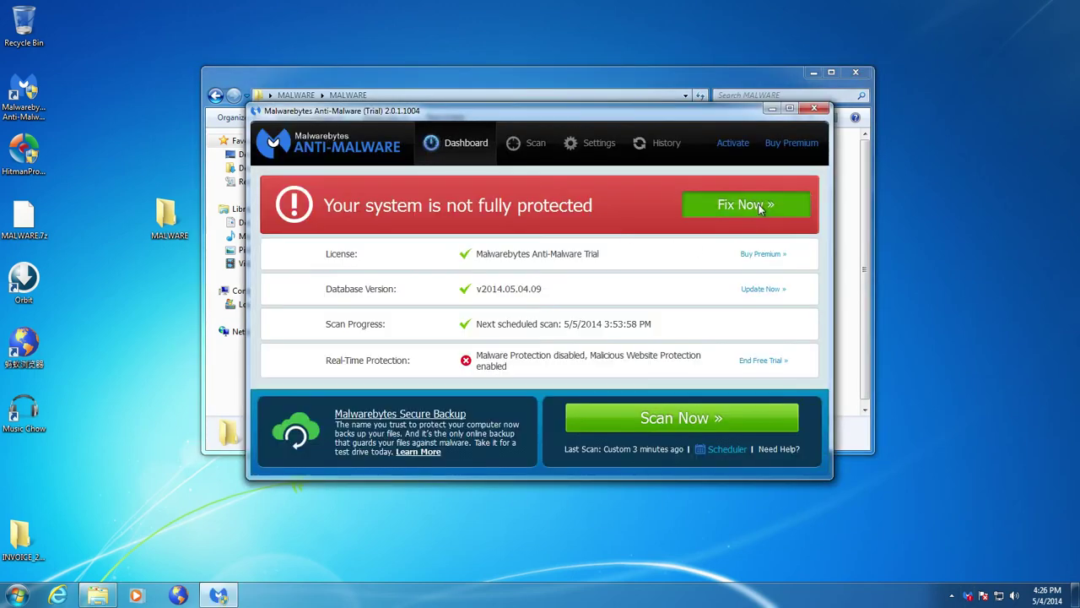
Close Malwarebytes Anti-Malware, reopen the nested MALWARE folder from the desktop, and enlarge and raise its window so every sample fits
{"action": "left_click", "coordinate": [815, 111]}
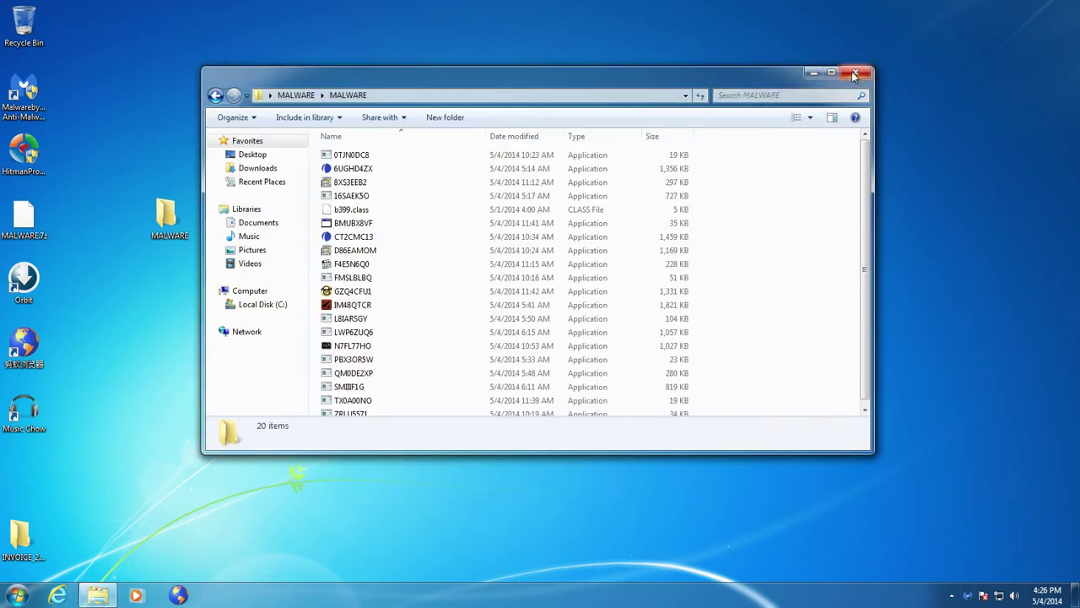
{"action": "left_click", "coordinate": [855, 72]}
{"action": "double_click", "coordinate": [175, 223]}
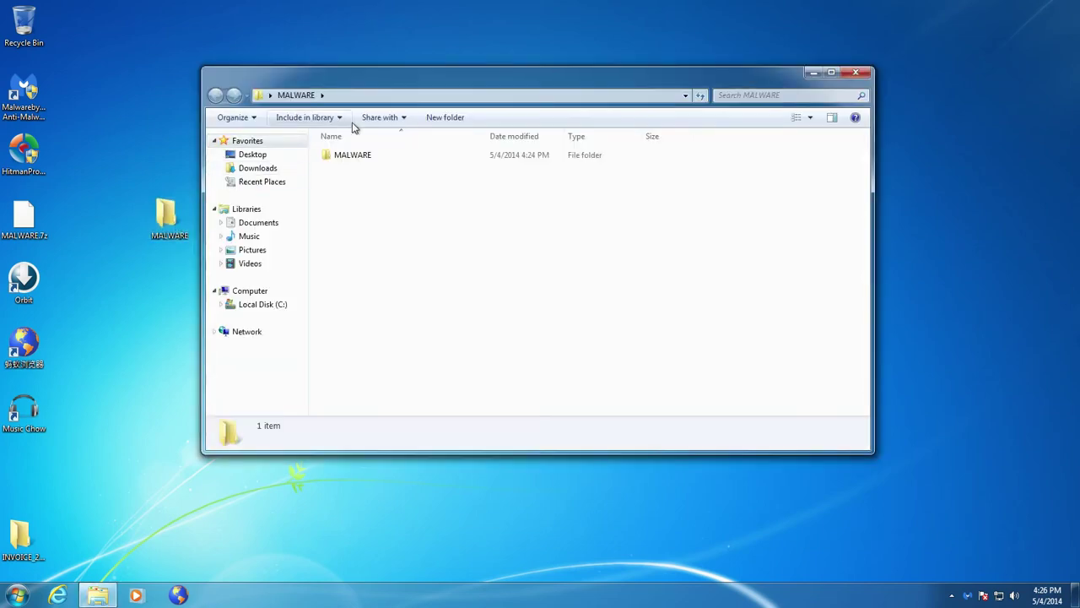
{"action": "double_click", "coordinate": [353, 155]}
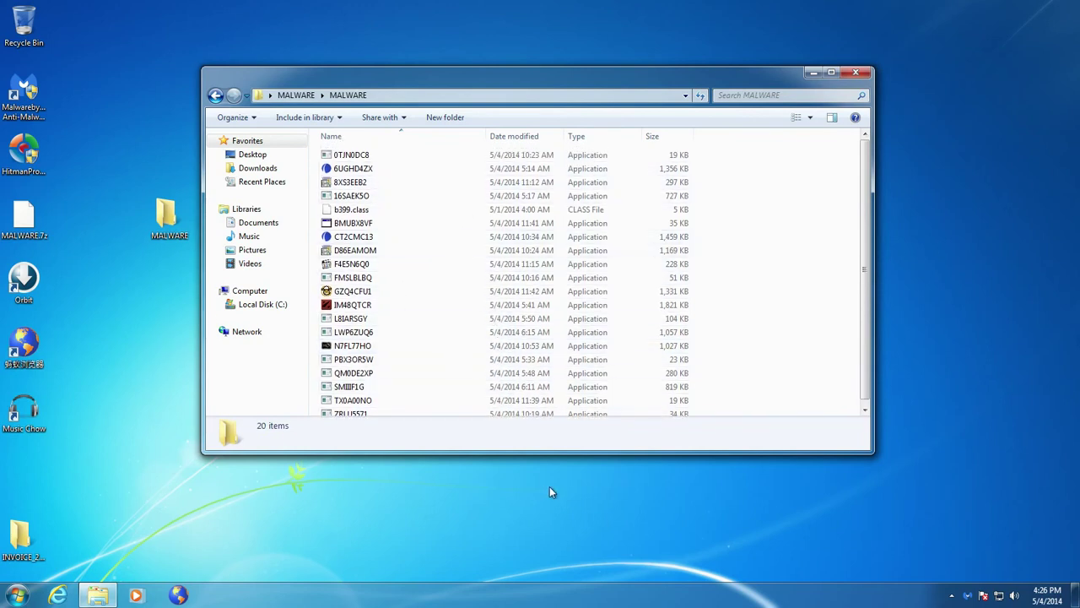
{"action": "left_click_drag", "start_coordinate": [564, 454], "coordinate": [566, 512]}
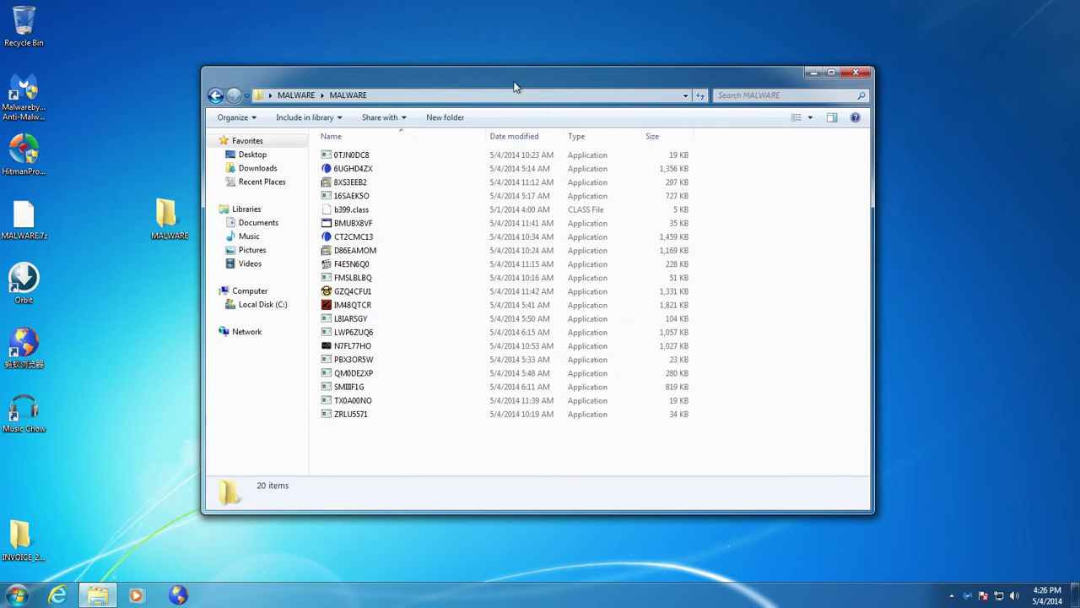
{"action": "left_click_drag", "start_coordinate": [515, 86], "coordinate": [515, 59]}
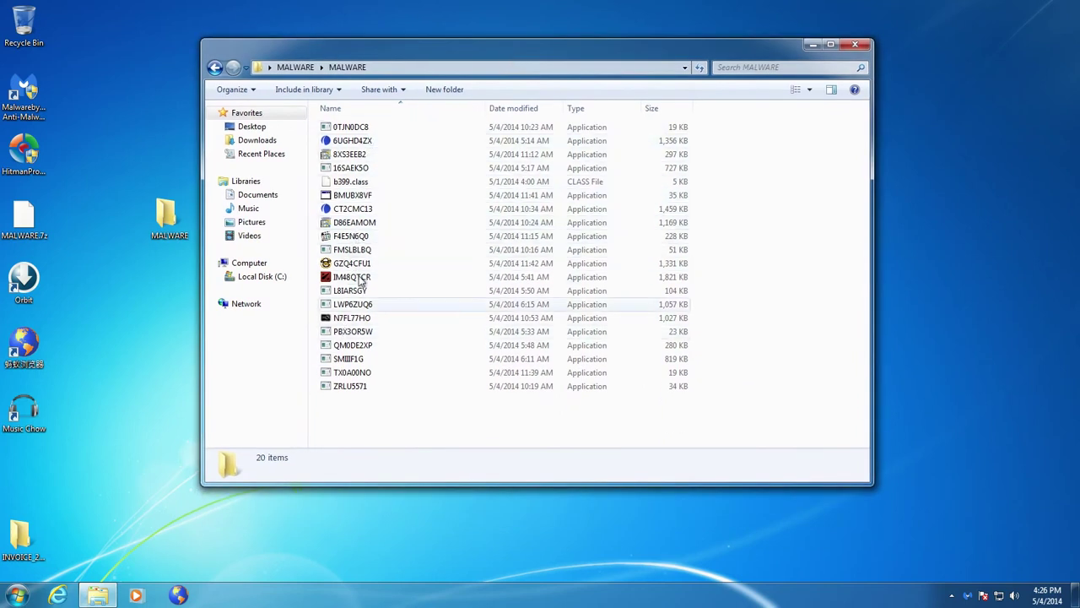
Run the 0TJN0DC8 and 6UGHD4ZX samples, with Windows Task Manager opened beside the folder to watch their processes
{"action": "double_click", "coordinate": [372, 128]}
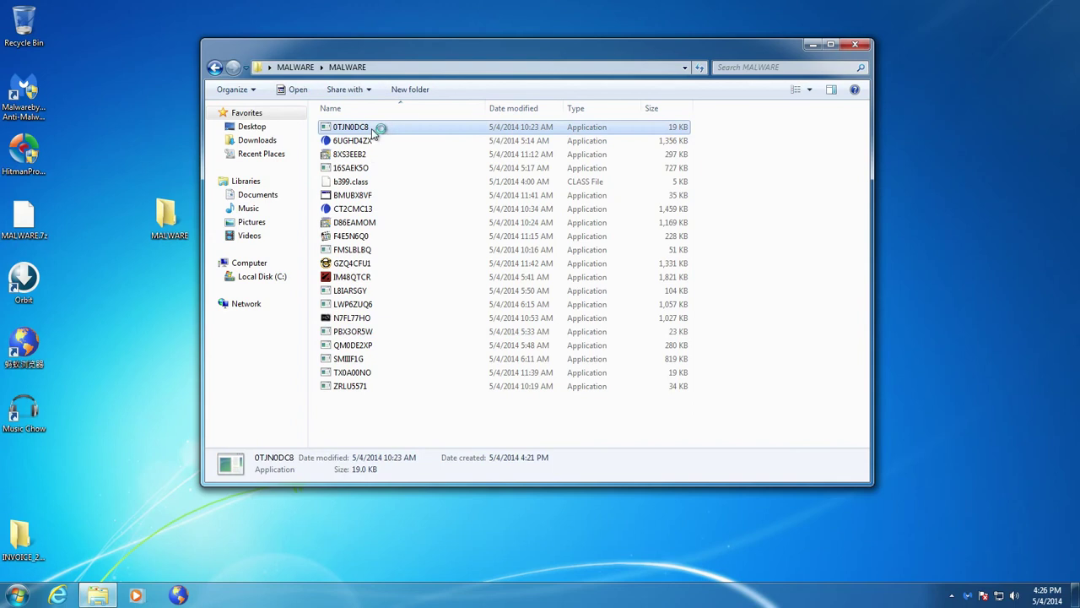
{"action": "right_click", "coordinate": [442, 583]}
{"action": "left_click", "coordinate": [465, 546]}
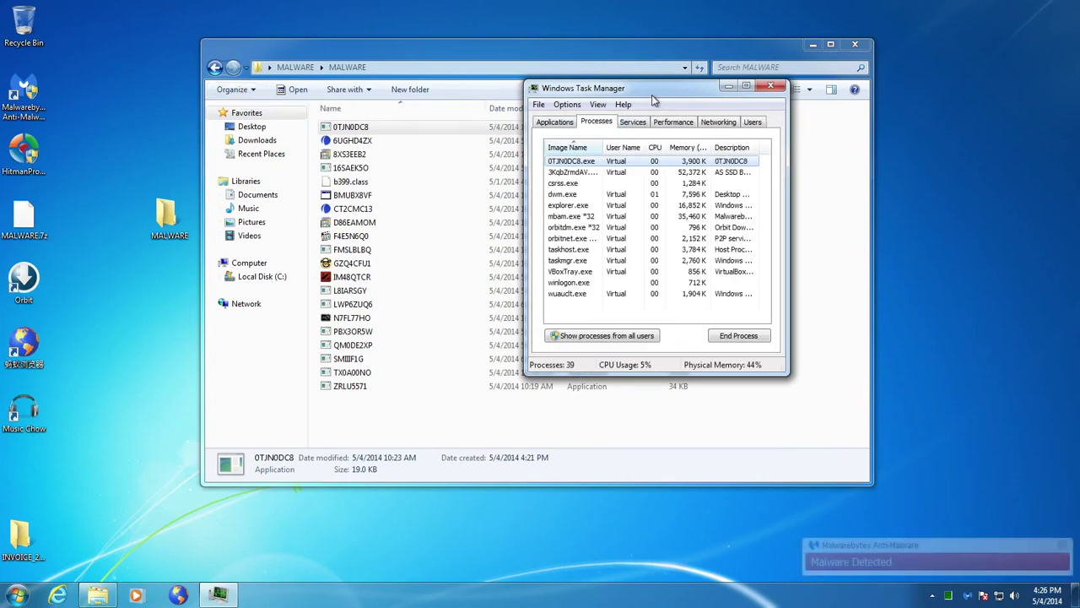
{"action": "left_click_drag", "start_coordinate": [653, 98], "coordinate": [860, 100]}
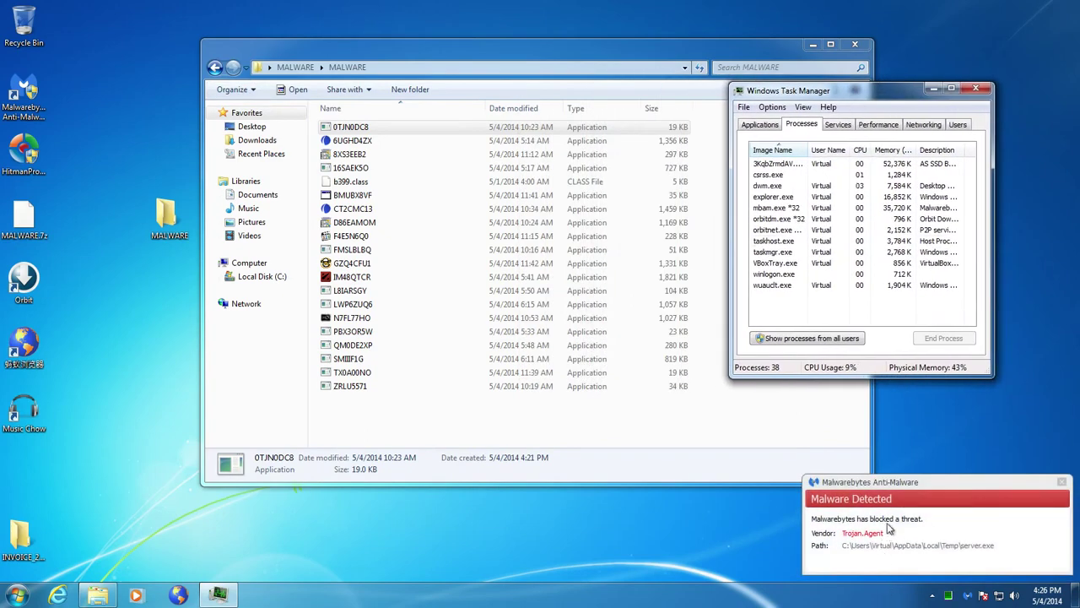
{"action": "left_click", "coordinate": [778, 163]}
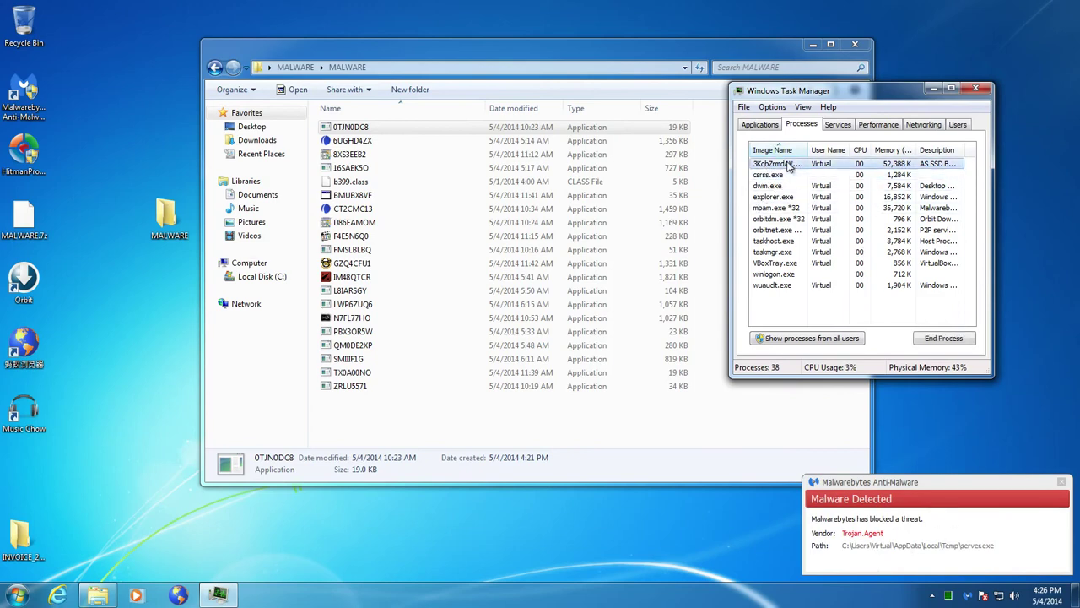
{"action": "double_click", "coordinate": [381, 142]}
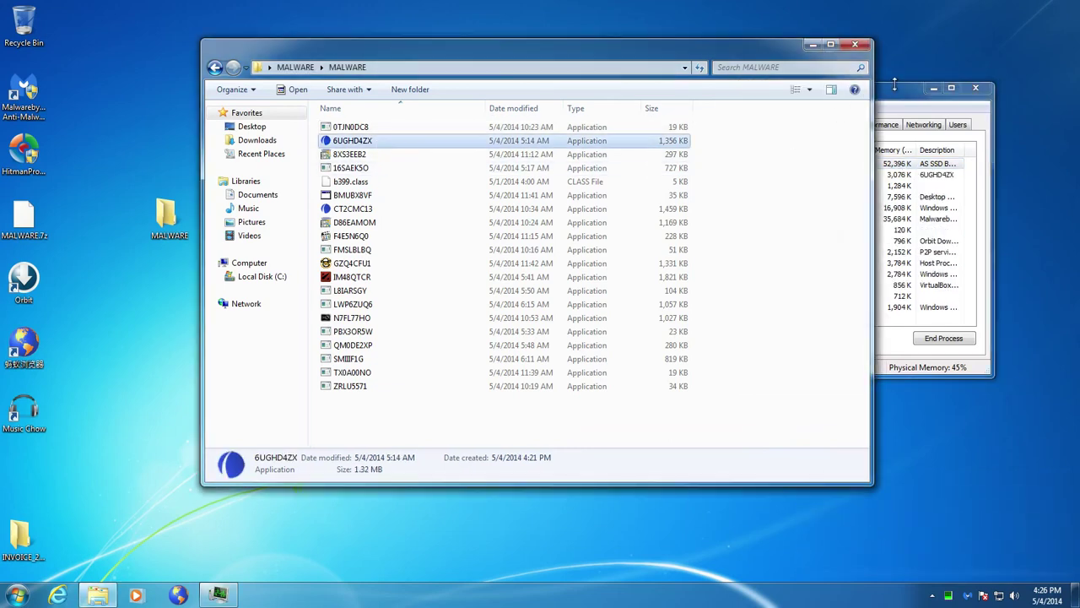
{"action": "left_click", "coordinate": [894, 86]}
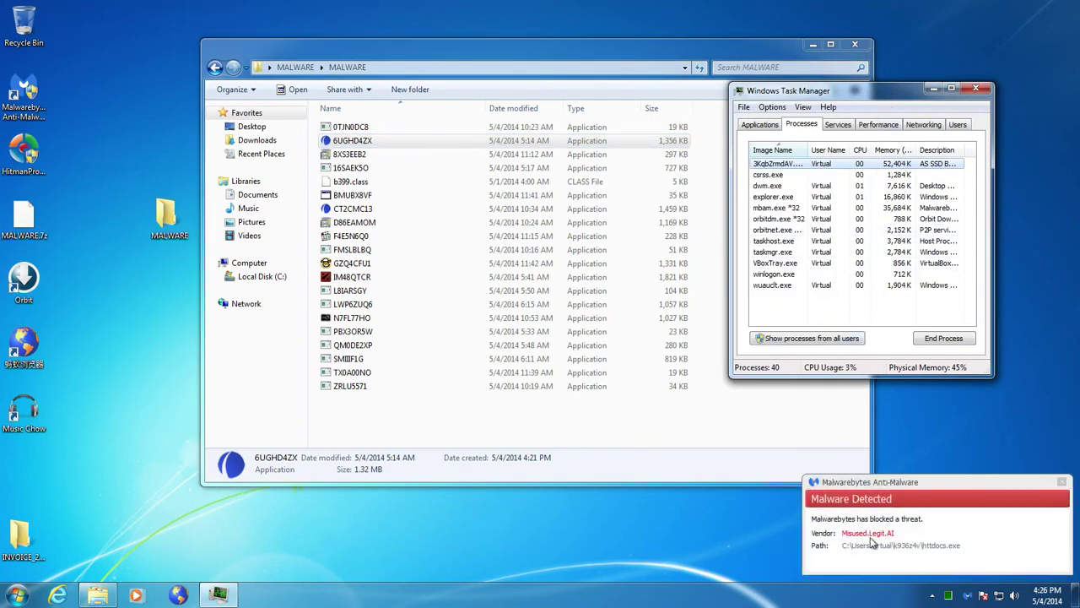
Run the 8XS3EEB2 sample with administrator approval, open its offered traivhack 1 1.exe download, and close the resulting browser page
{"action": "double_click", "coordinate": [397, 157]}
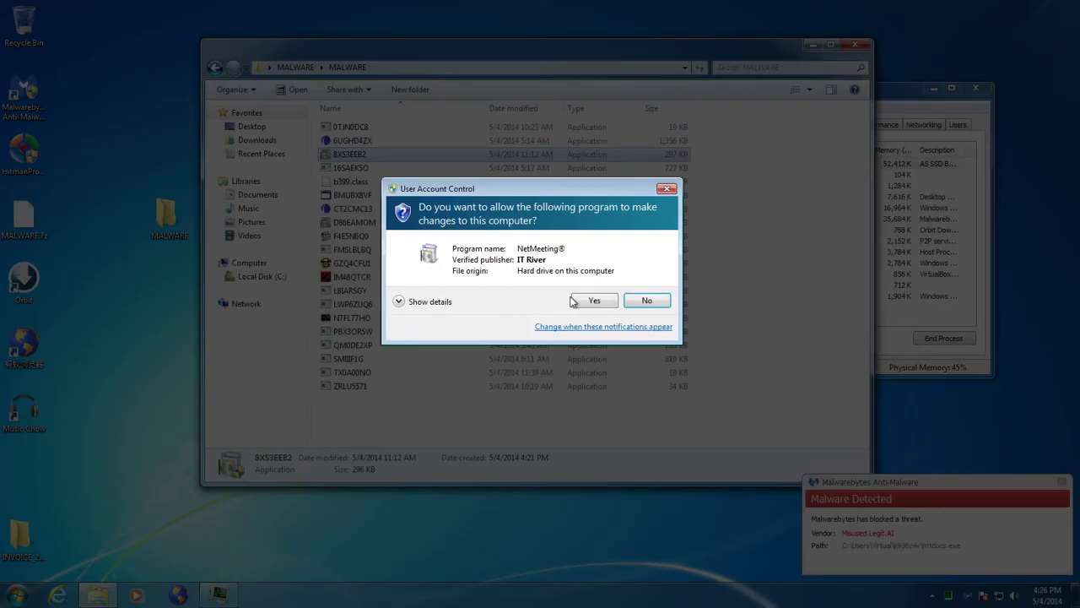
{"action": "left_click", "coordinate": [592, 297]}
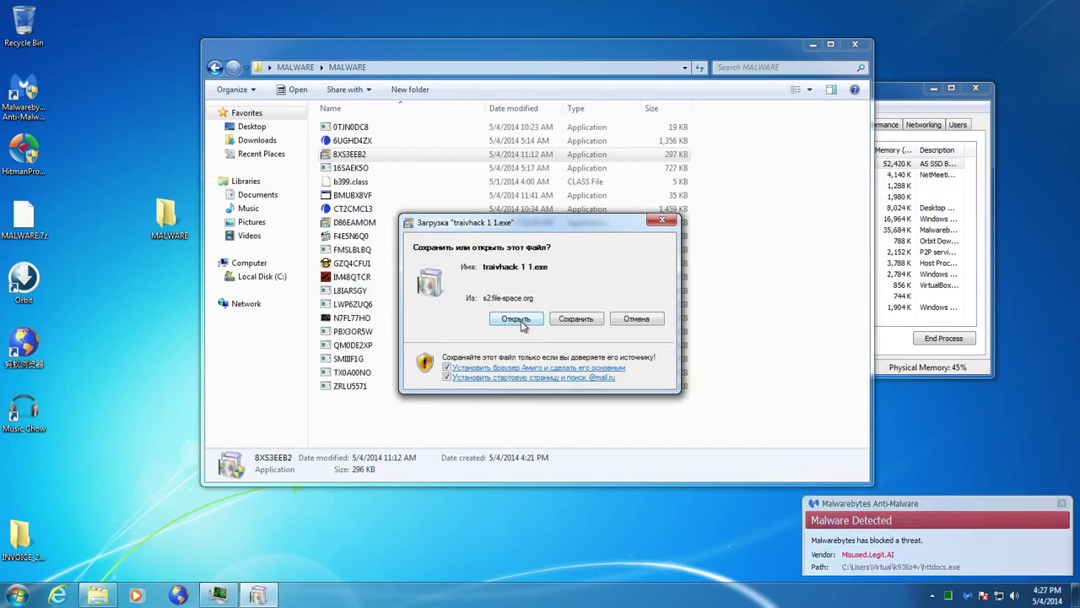
{"action": "left_click", "coordinate": [517, 317]}
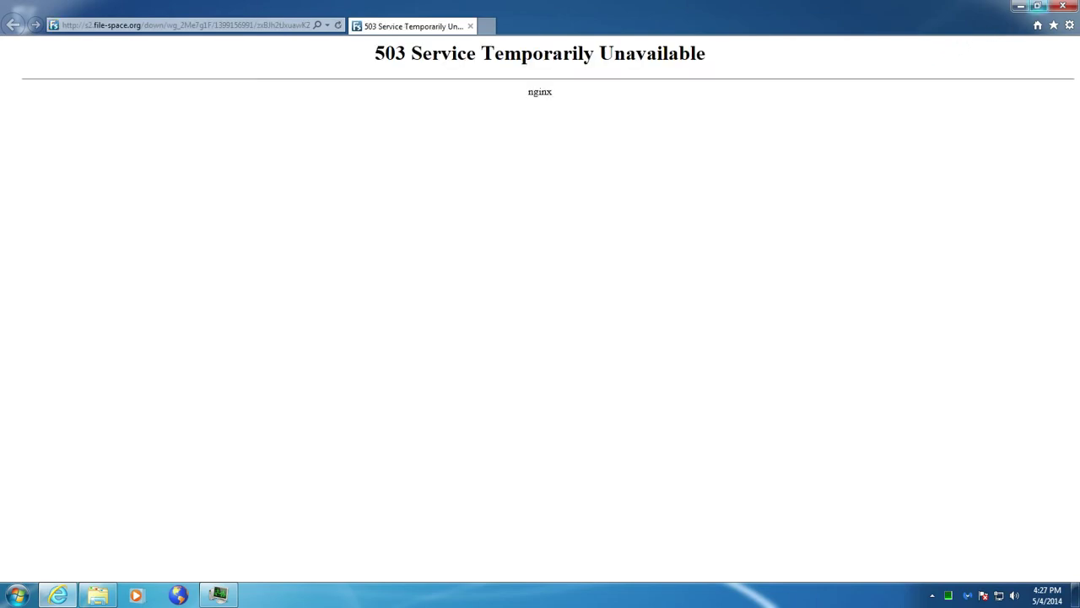
{"action": "left_click", "coordinate": [1062, 6]}
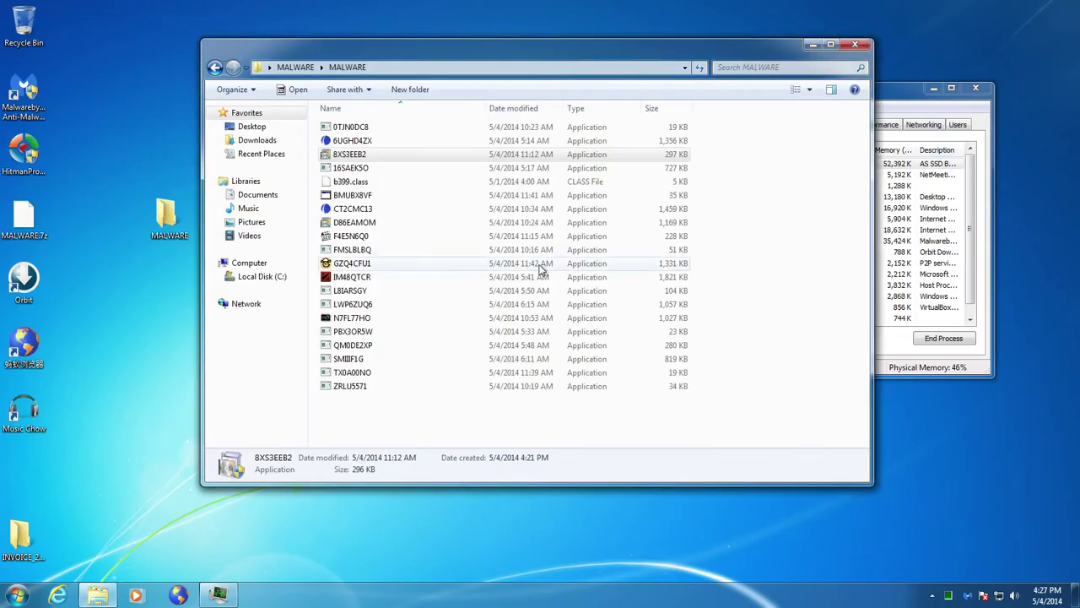
Run the 16SAEK5O sample, continue past its unhandled .NET exception, and close the program window
{"action": "double_click", "coordinate": [380, 171]}
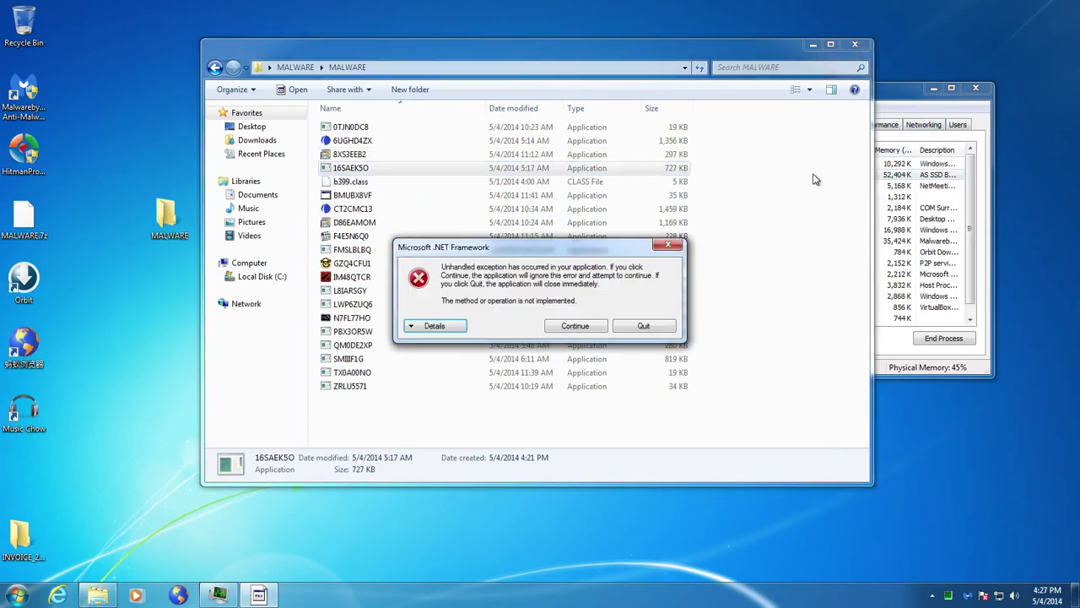
{"action": "left_click", "coordinate": [576, 326]}
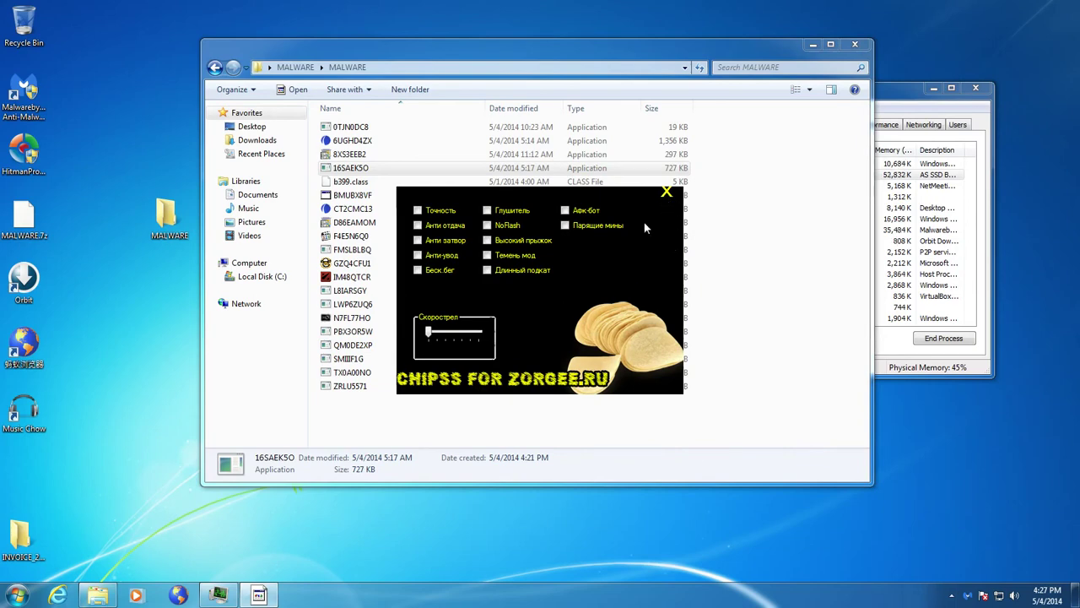
{"action": "left_click", "coordinate": [666, 194]}
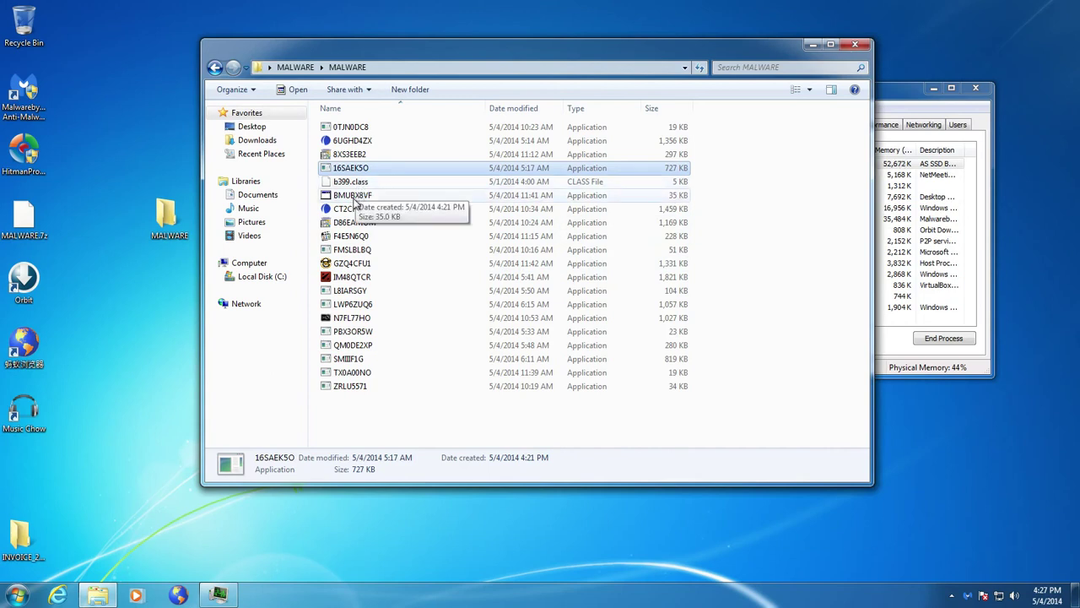
Run the BMUBX8VF and CT2CMC13 samples from the MALWARE folder
{"action": "left_click", "coordinate": [356, 198]}
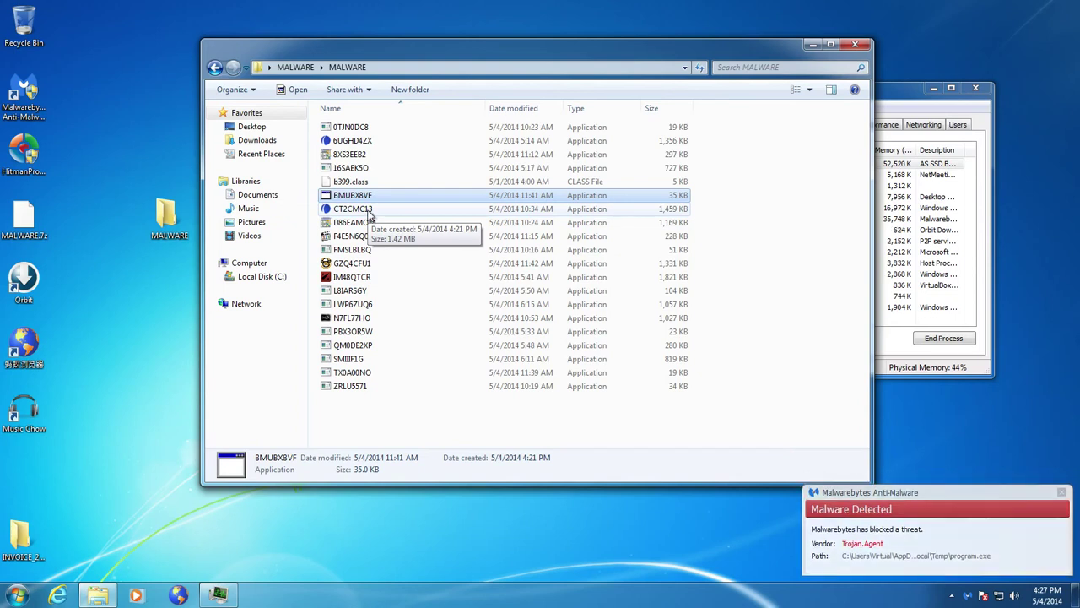
{"action": "double_click", "coordinate": [370, 211]}
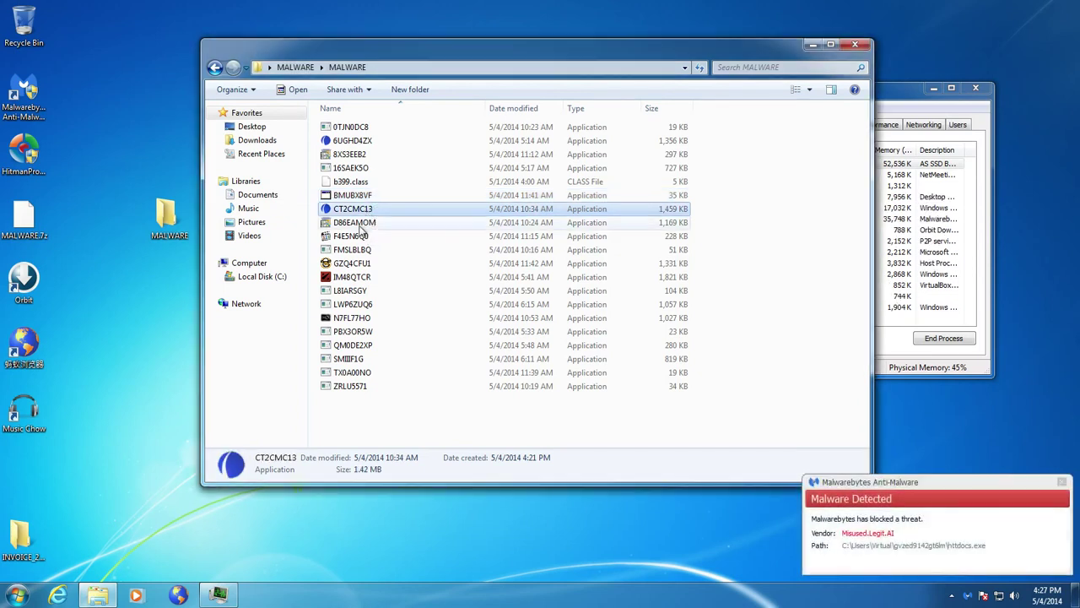
Run the D86EAMOM sample, show processes from all users in Task Manager, dismiss the installer's message, and decline the computer restart
{"action": "left_click", "coordinate": [362, 223]}
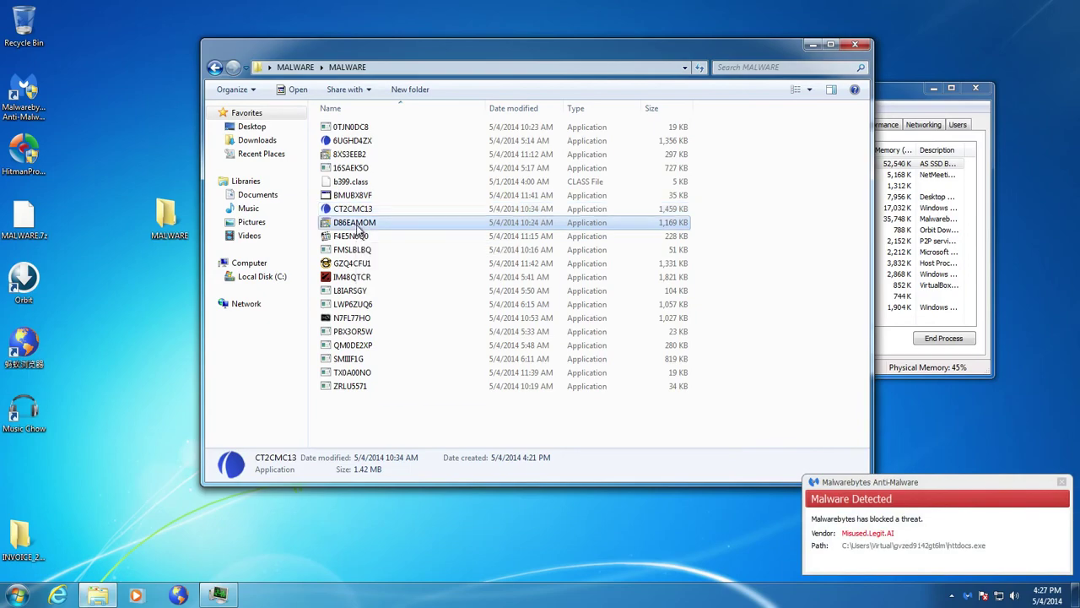
{"action": "double_click", "coordinate": [358, 224]}
{"action": "left_click", "coordinate": [591, 299]}
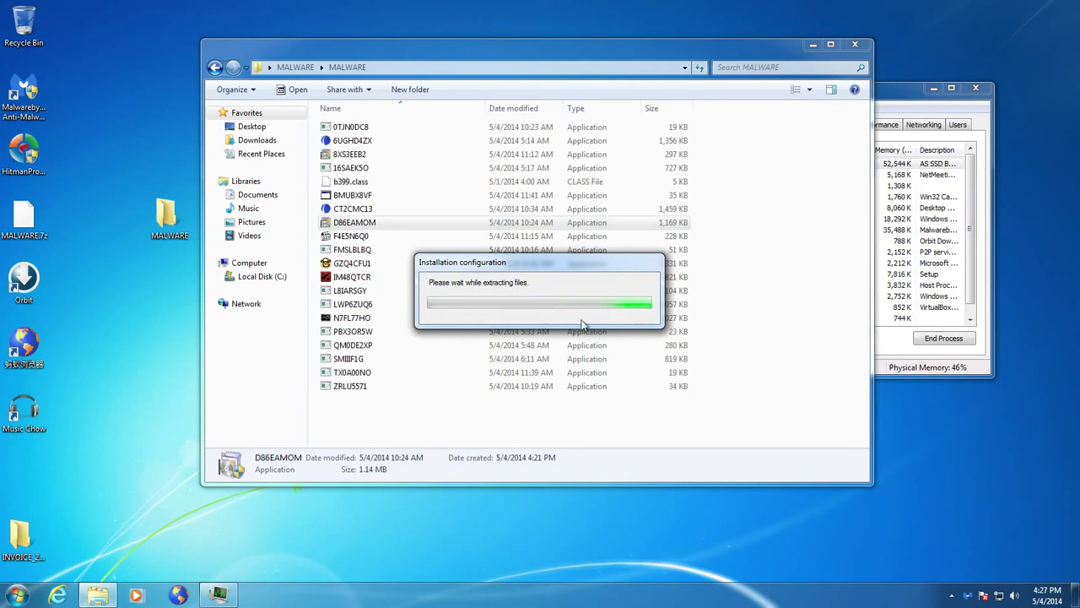
{"action": "left_click", "coordinate": [904, 98]}
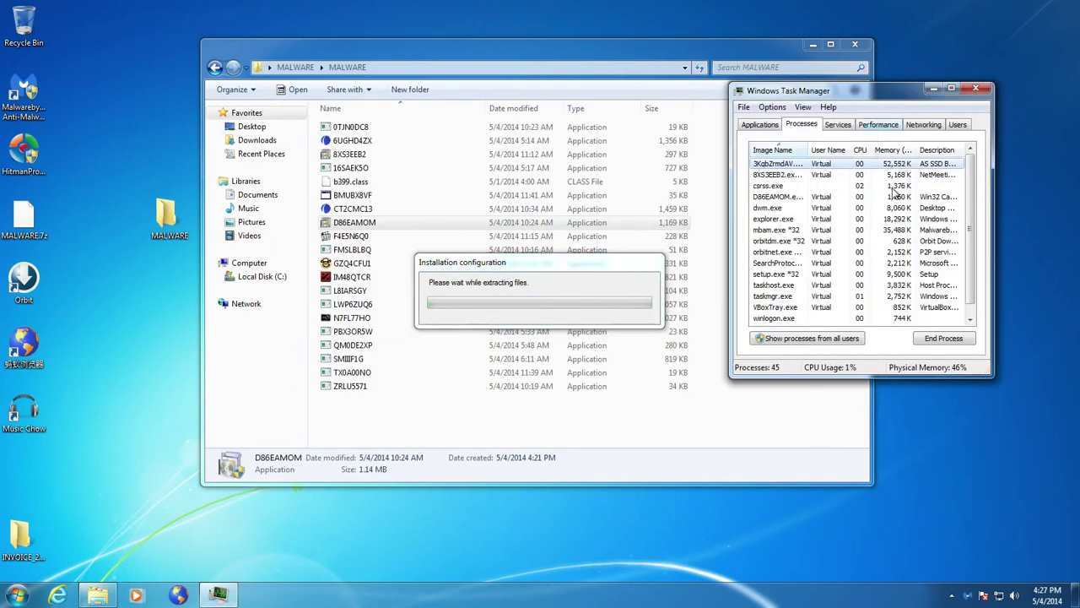
{"action": "left_click", "coordinate": [829, 339]}
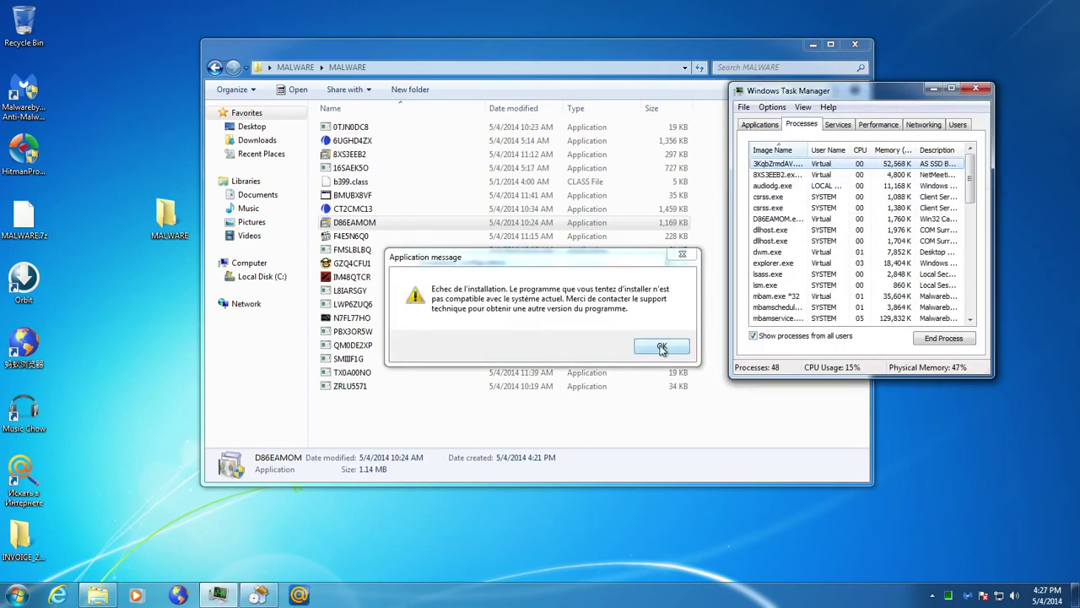
{"action": "left_click", "coordinate": [662, 347]}
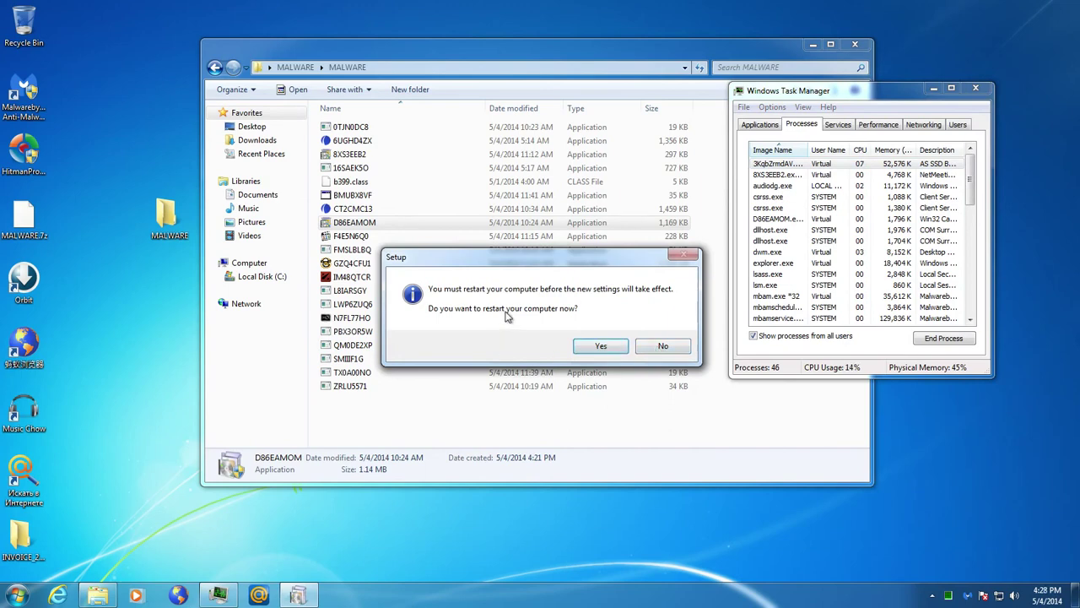
{"action": "left_click", "coordinate": [662, 345]}
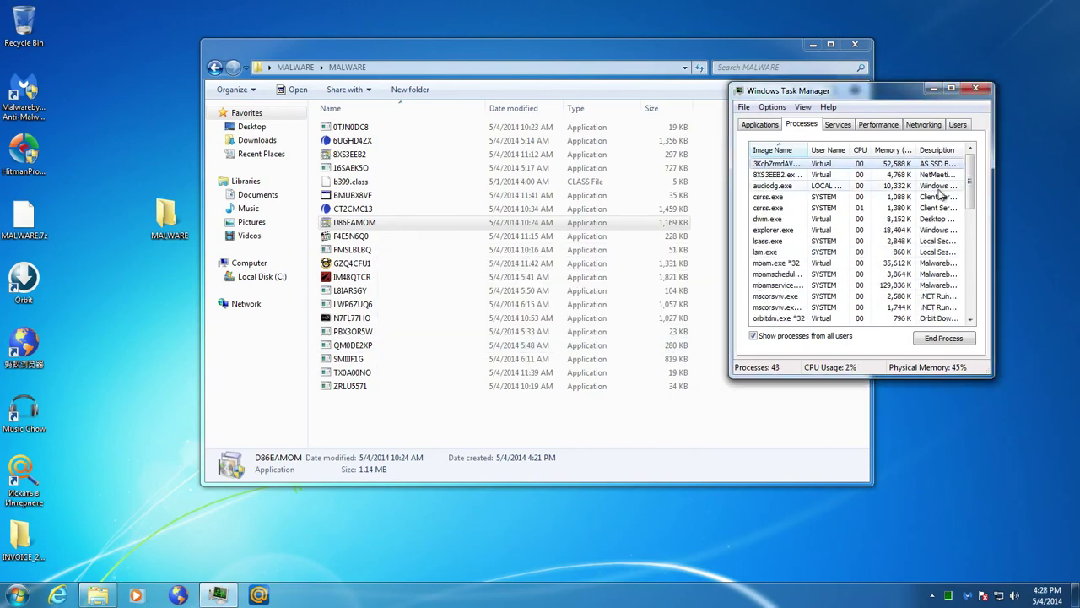
Examine the running 8XS3EEB2.exe process in Task Manager, widening the Image Name column to show full process names
{"action": "mouse_move", "coordinate": [970, 179]}
{"action": "left_mouse_down"}
{"action": "mouse_move", "coordinate": [971, 198]}
{"action": "mouse_move", "coordinate": [970, 173]}
{"action": "left_mouse_up"}
{"action": "left_click", "coordinate": [783, 176]}
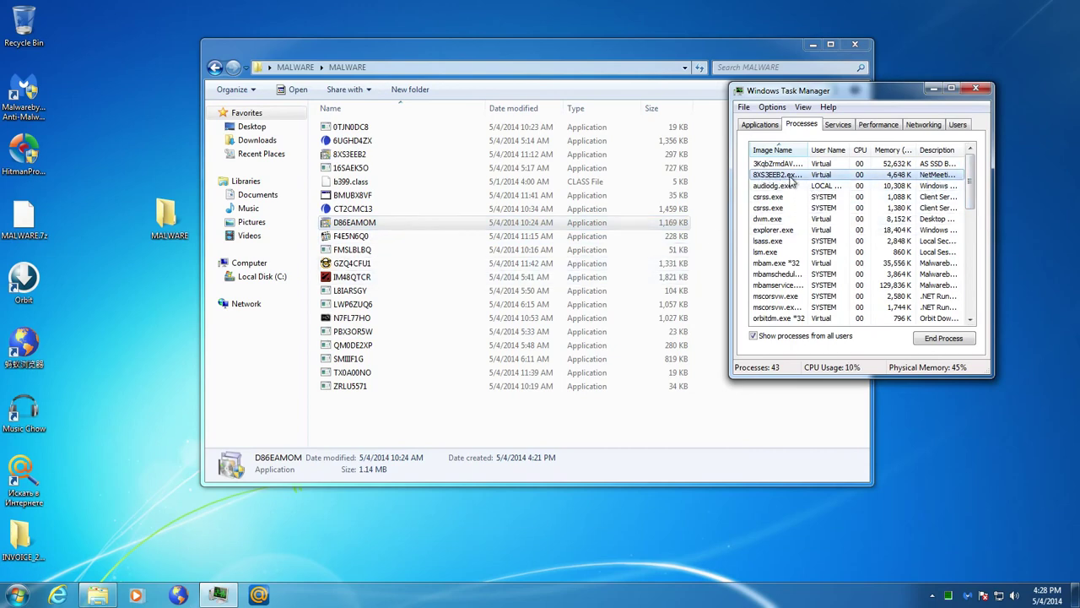
{"action": "left_click_drag", "start_coordinate": [806, 150], "coordinate": [850, 150]}
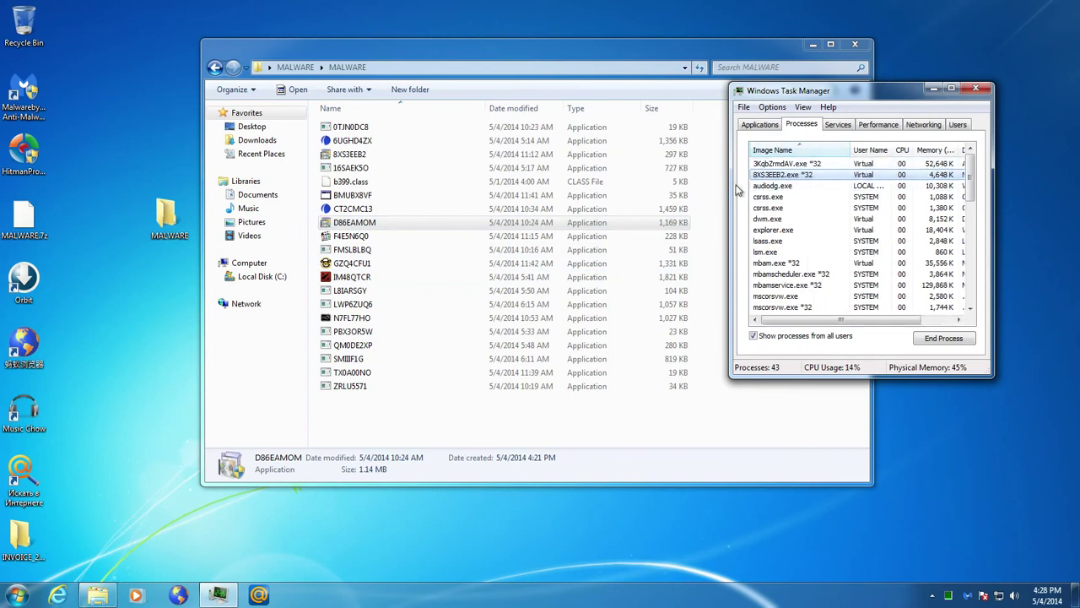
{"action": "mouse_move", "coordinate": [840, 321]}
{"action": "left_mouse_down"}
{"action": "mouse_move", "coordinate": [882, 321]}
{"action": "mouse_move", "coordinate": [839, 321]}
{"action": "left_mouse_up"}
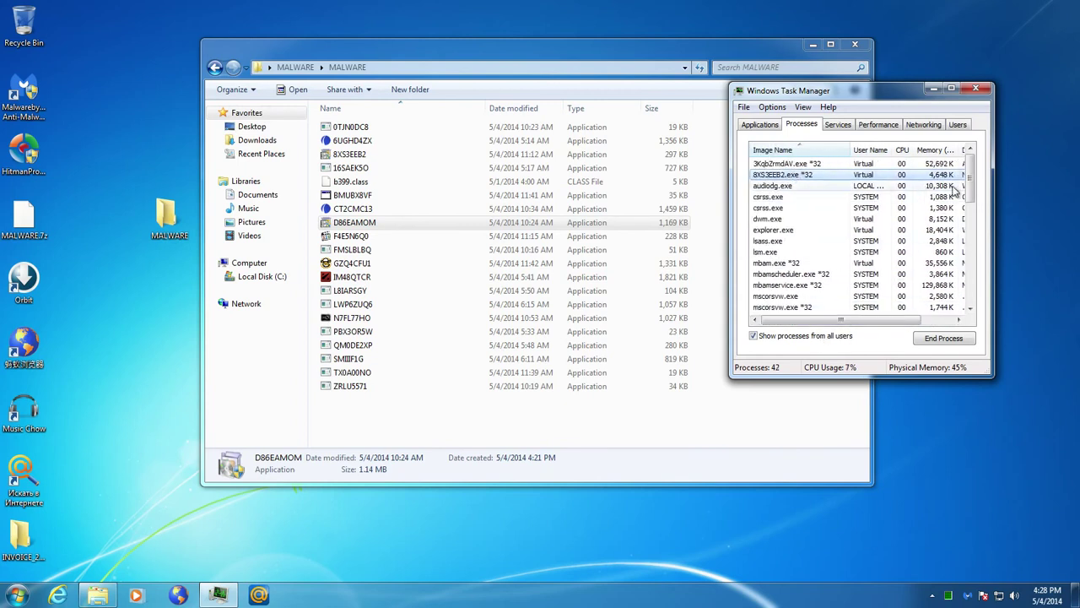
Run the F4E5N6Q0 sample, check Task Manager's process list, and move the MALWARE folder window clear of Task Manager
{"action": "left_click", "coordinate": [350, 241]}
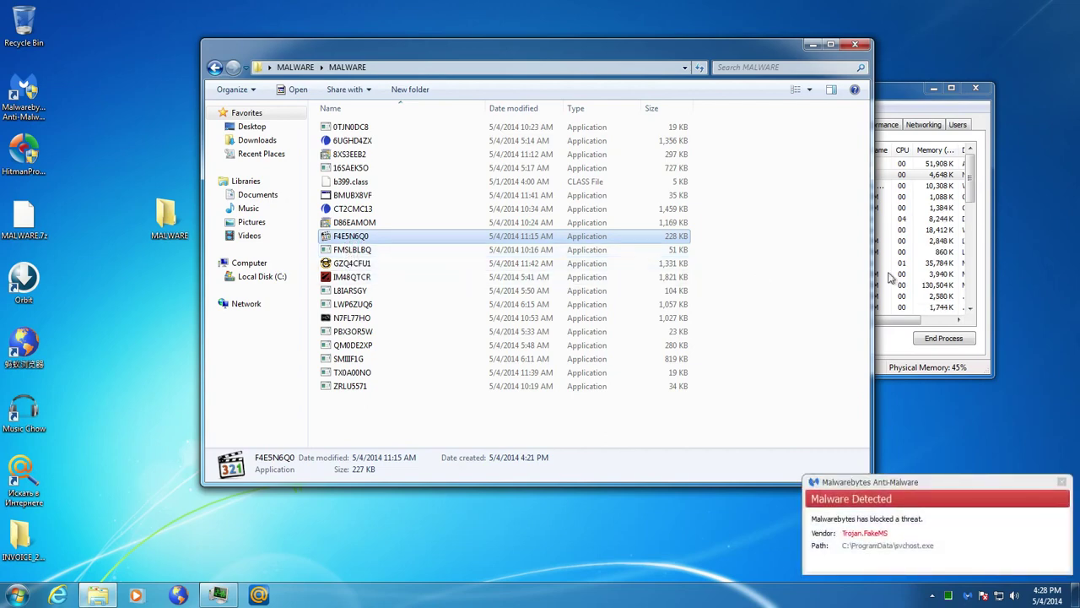
{"action": "left_click", "coordinate": [914, 117]}
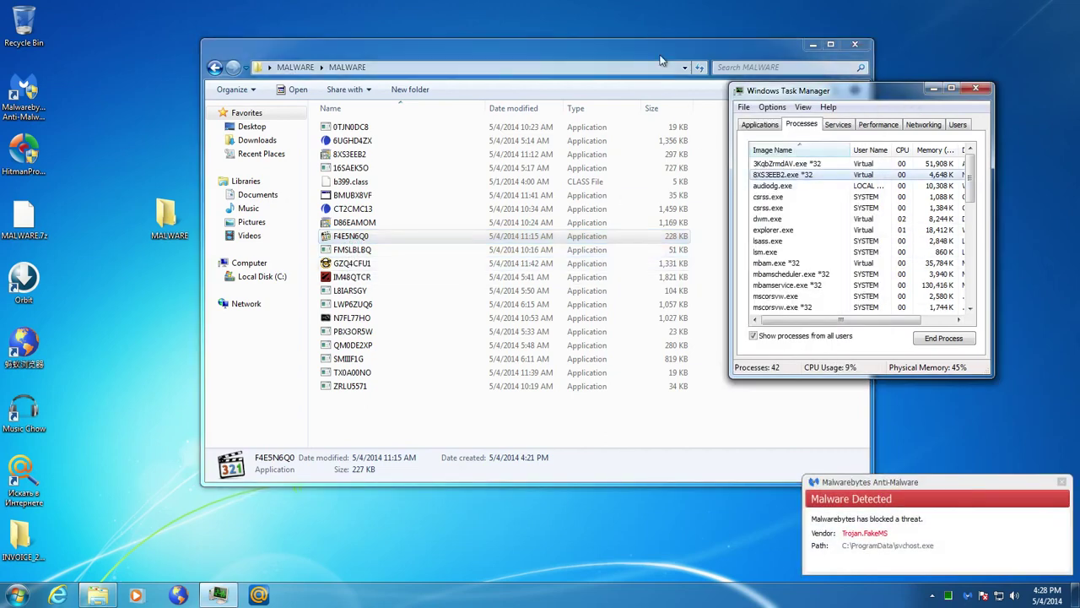
{"action": "left_click_drag", "start_coordinate": [661, 59], "coordinate": [476, 53]}
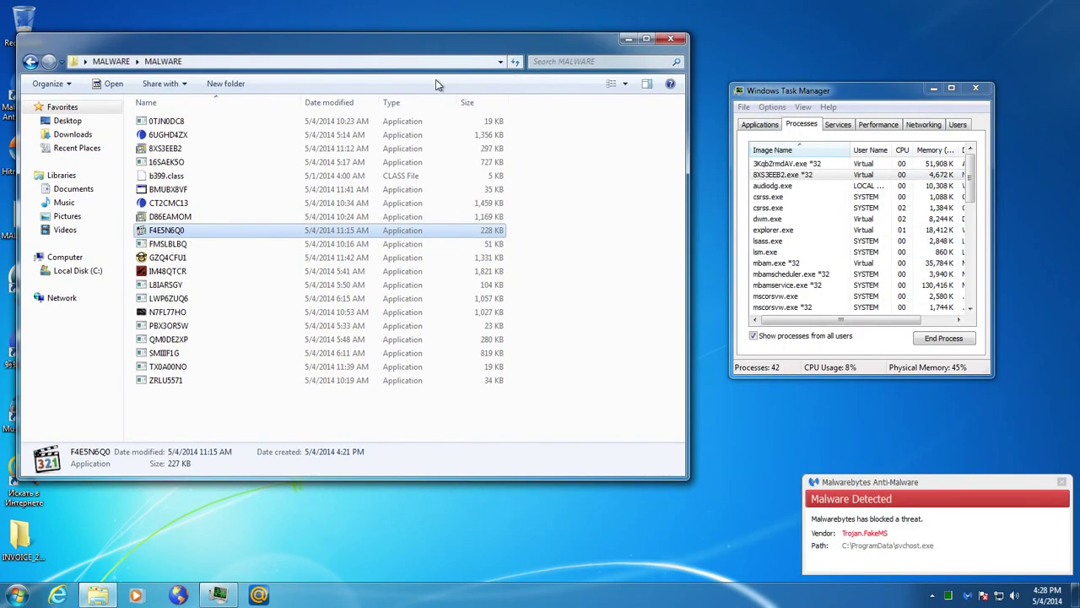
Run the FMSLBLBQ and GZQ4CFU1 samples, checking the running processes in Task Manager
{"action": "double_click", "coordinate": [170, 244]}
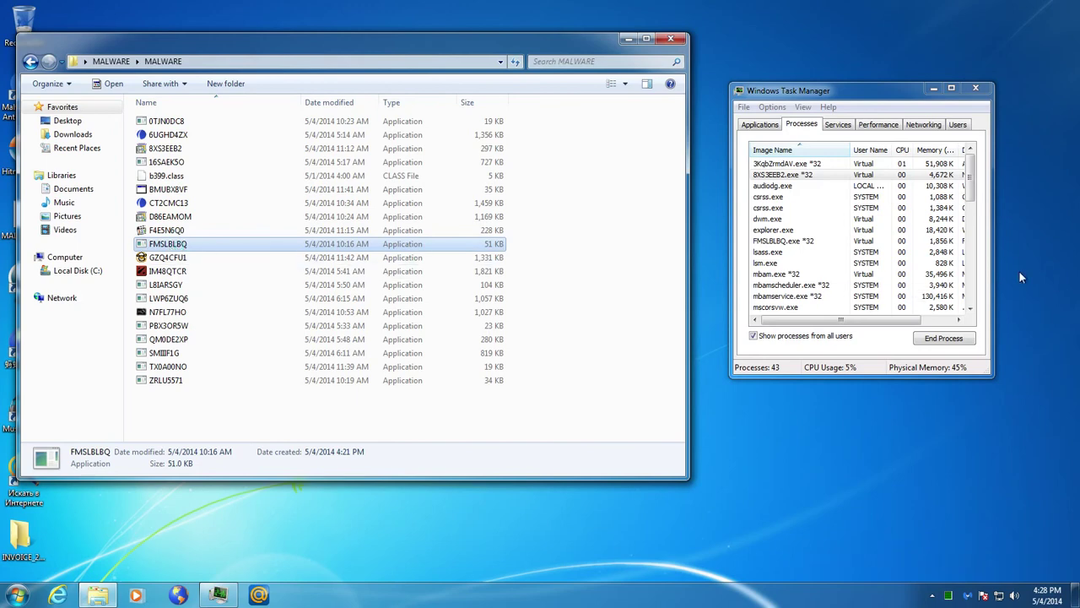
{"action": "left_click", "coordinate": [983, 189]}
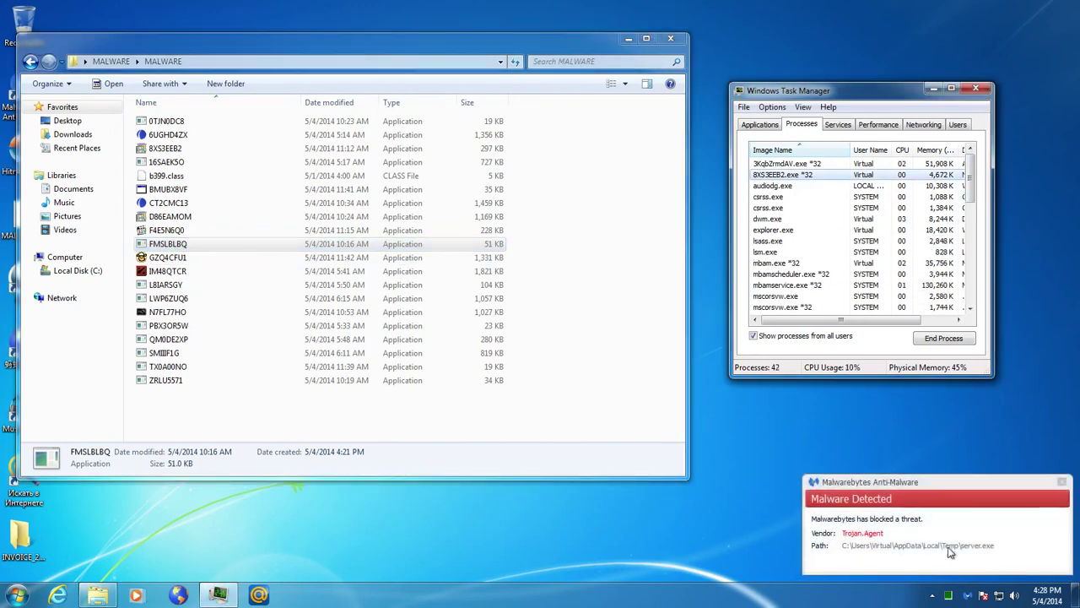
{"action": "left_click", "coordinate": [189, 262]}
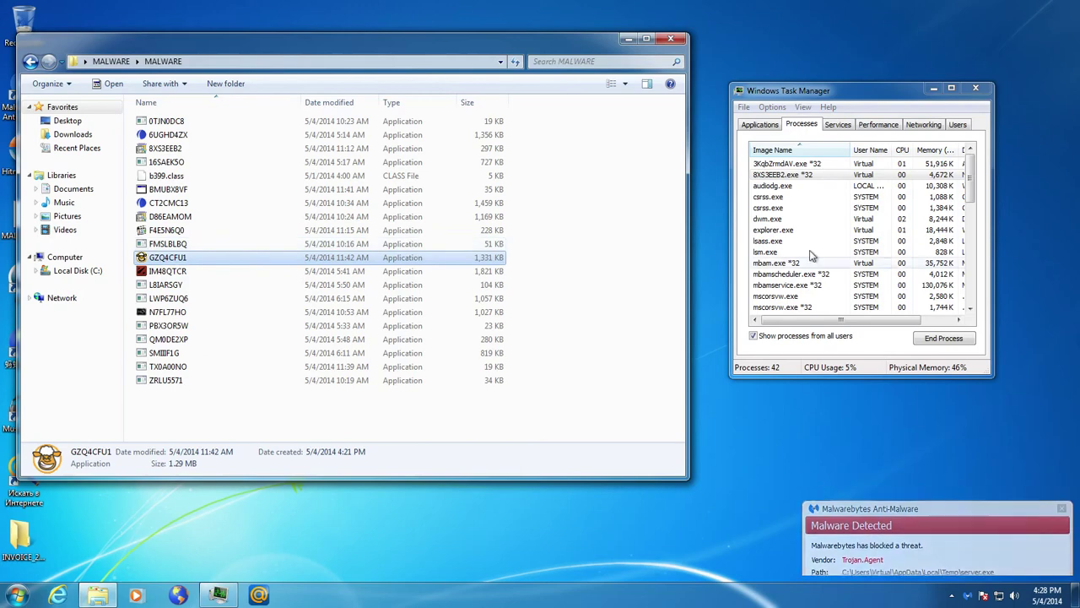
Run the IM48QTCR sample, checking Task Manager's process list before and after execution
{"action": "mouse_move", "coordinate": [970, 182]}
{"action": "left_mouse_down"}
{"action": "mouse_move", "coordinate": [962, 304]}
{"action": "mouse_move", "coordinate": [967, 176]}
{"action": "left_mouse_up"}
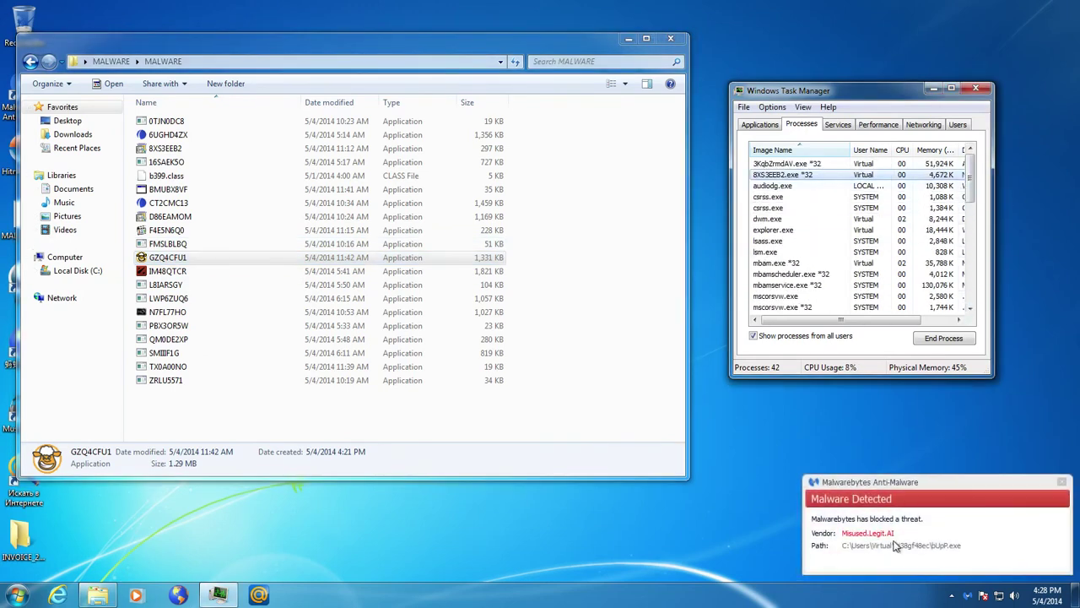
{"action": "double_click", "coordinate": [213, 272]}
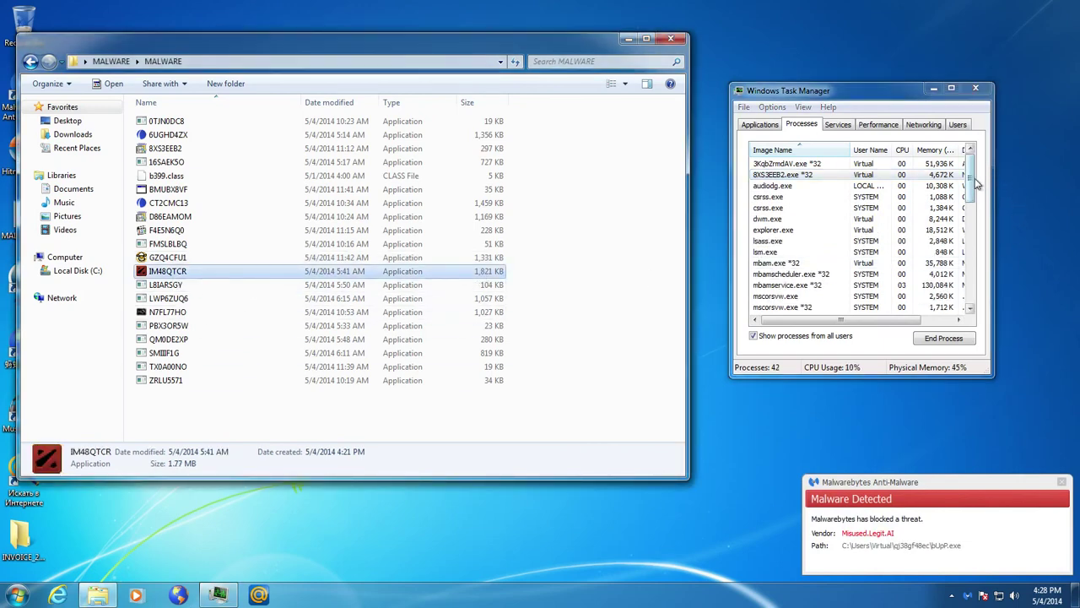
{"action": "mouse_move", "coordinate": [970, 179]}
{"action": "left_mouse_down"}
{"action": "mouse_move", "coordinate": [962, 206]}
{"action": "mouse_move", "coordinate": [967, 173]}
{"action": "left_mouse_up"}
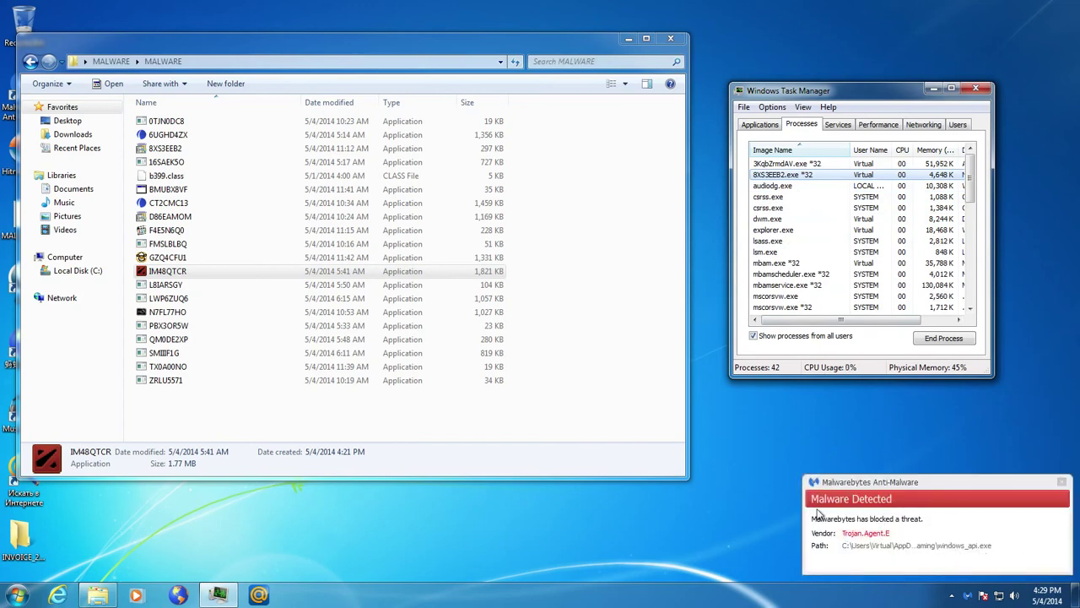
Run the L8IARSGY sample and dismiss its message, and execute the LWP6ZUQ6, N7FL77HO and PBX3OR5W samples
{"action": "double_click", "coordinate": [160, 285]}
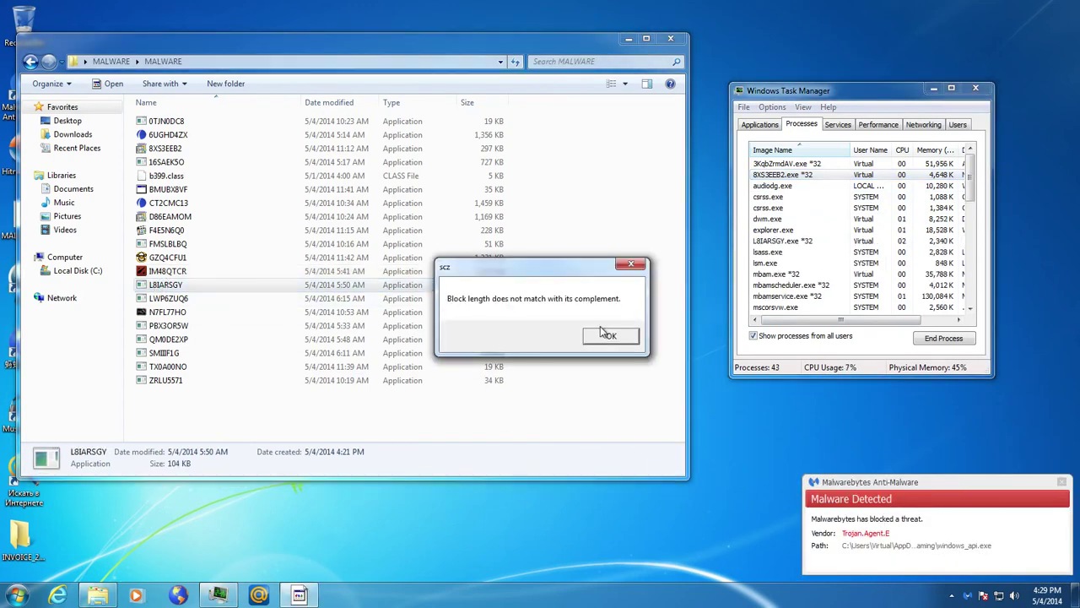
{"action": "left_click", "coordinate": [608, 335]}
{"action": "double_click", "coordinate": [193, 304]}
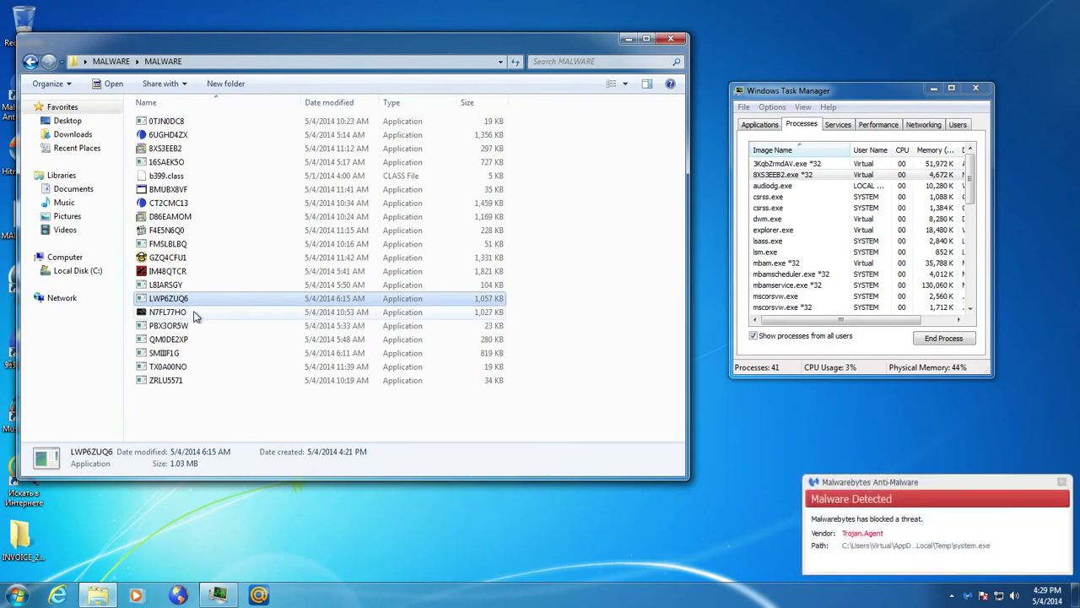
{"action": "left_click", "coordinate": [192, 315]}
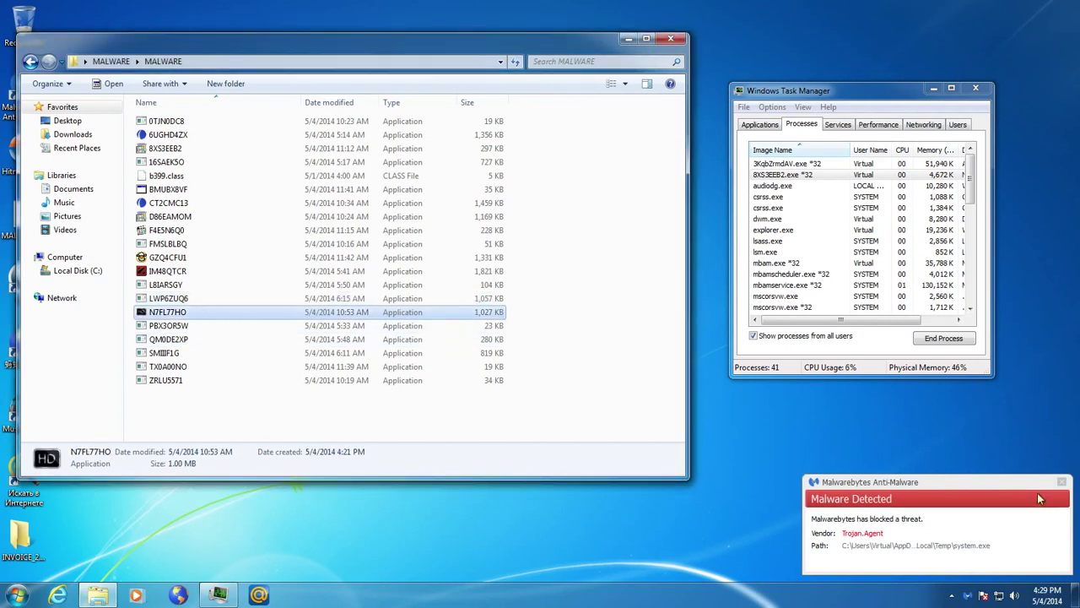
{"action": "left_click", "coordinate": [152, 332]}
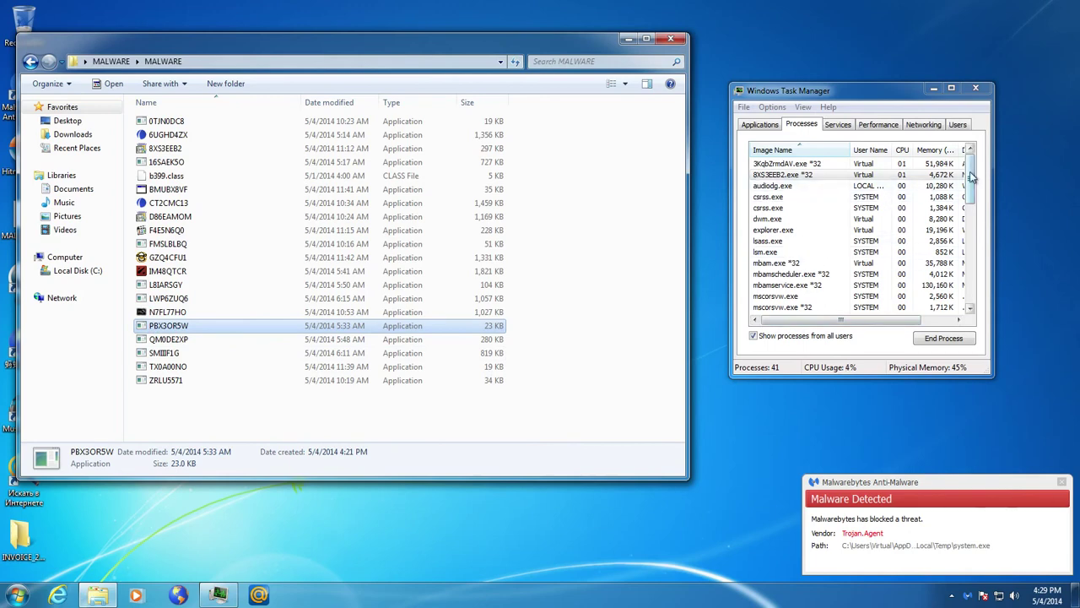
Check the process list, move Task Manager higher on the desktop, and make its window taller to show more processes
{"action": "mouse_move", "coordinate": [970, 174]}
{"action": "left_mouse_down"}
{"action": "mouse_move", "coordinate": [969, 287]}
{"action": "mouse_move", "coordinate": [959, 217]}
{"action": "mouse_move", "coordinate": [970, 156]}
{"action": "left_mouse_up"}
{"action": "left_click_drag", "start_coordinate": [893, 93], "coordinate": [905, 51]}
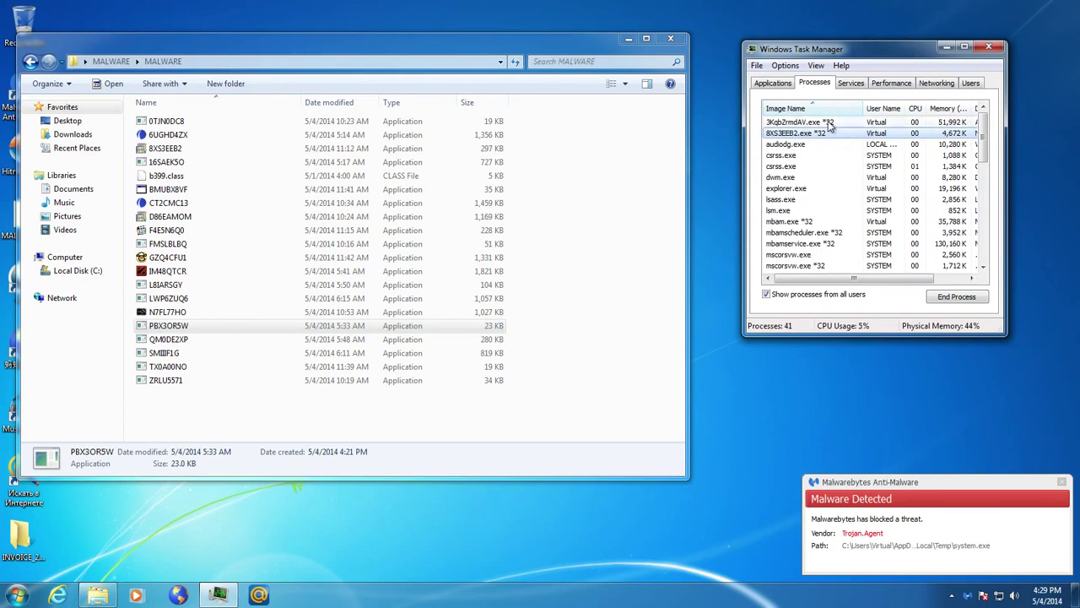
{"action": "left_click_drag", "start_coordinate": [843, 336], "coordinate": [827, 463]}
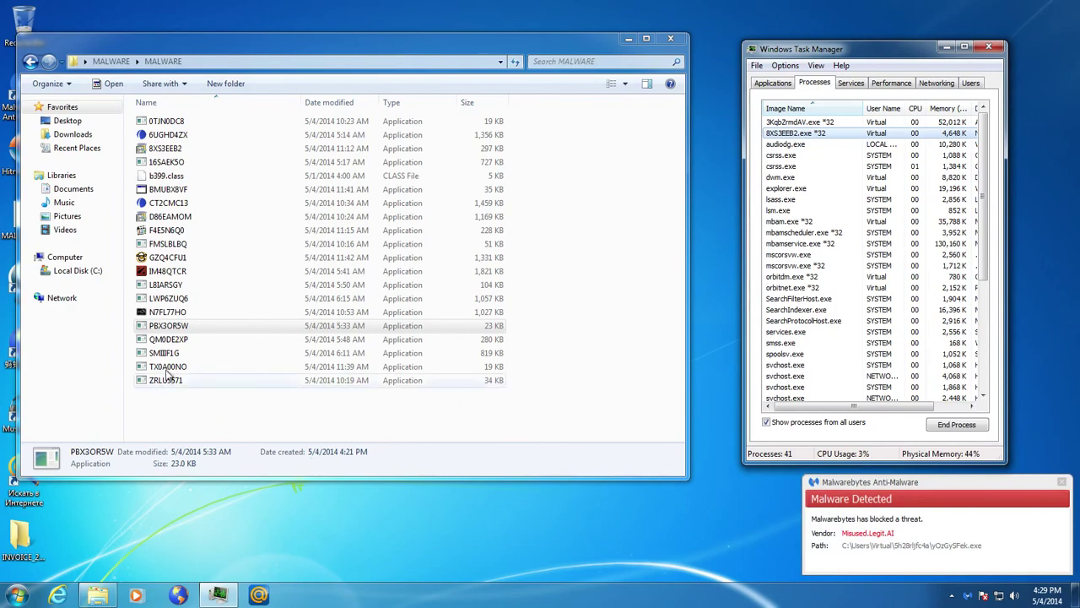
Run the QM0DE2XP sample, allow it to make changes to the computer, and close the picture it opens
{"action": "double_click", "coordinate": [180, 340]}
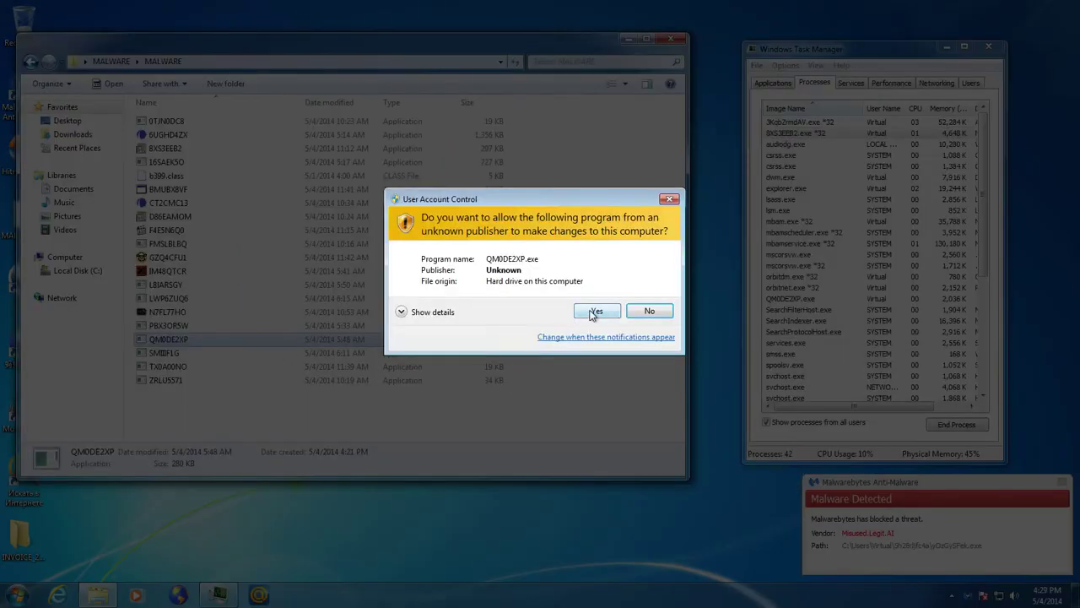
{"action": "left_click", "coordinate": [595, 311]}
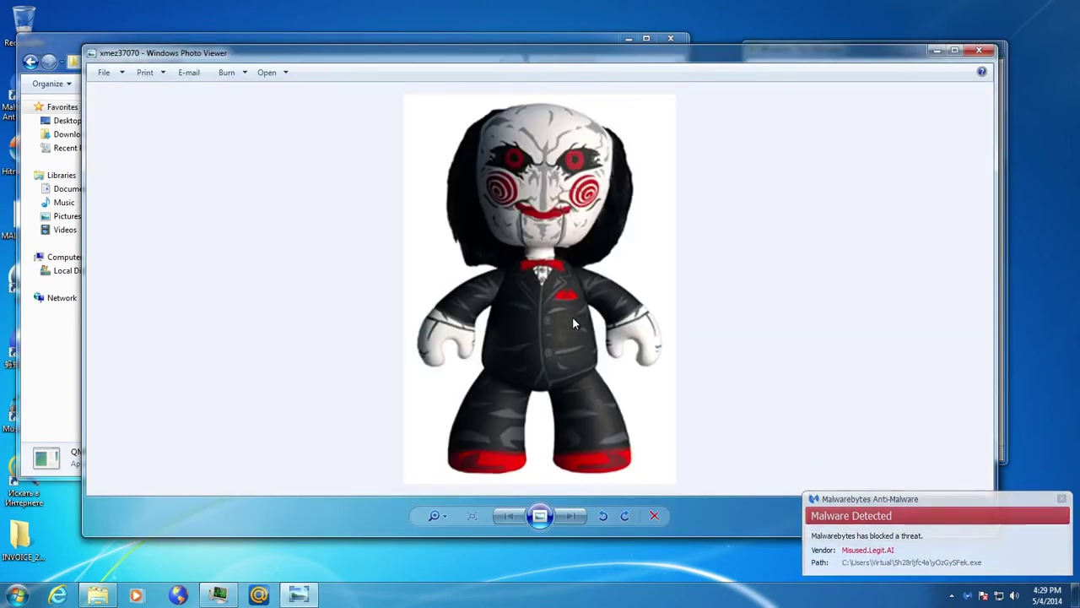
{"action": "left_click", "coordinate": [979, 51]}
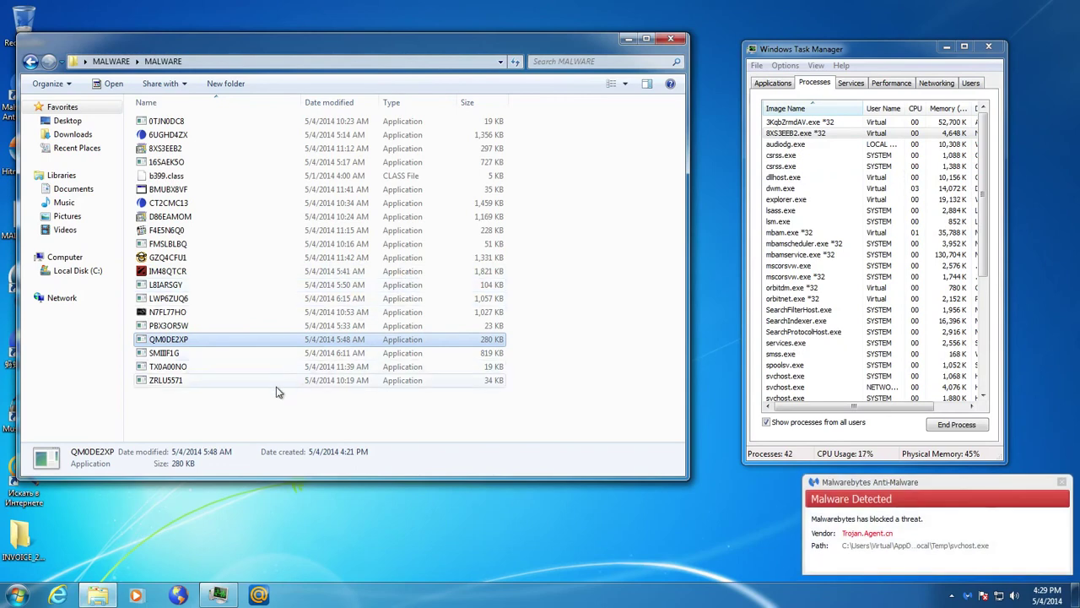
Run the SMIIIF1G sample, allow tipo network access through Windows Firewall, and execute the ZRLU5571 sample
{"action": "double_click", "coordinate": [163, 354]}
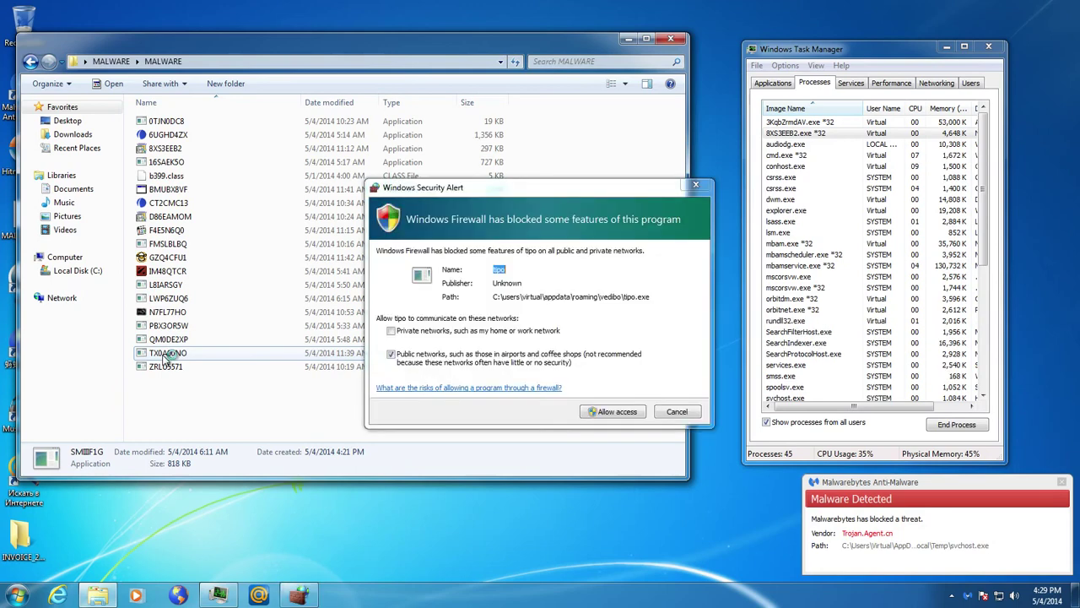
{"action": "left_click", "coordinate": [601, 411]}
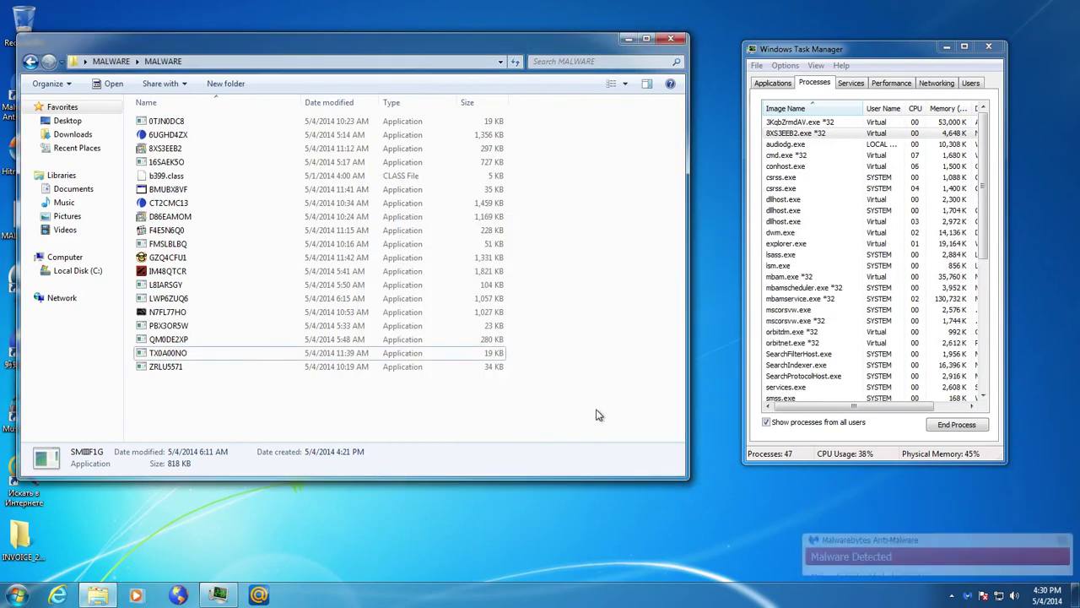
{"action": "left_click", "coordinate": [169, 368]}
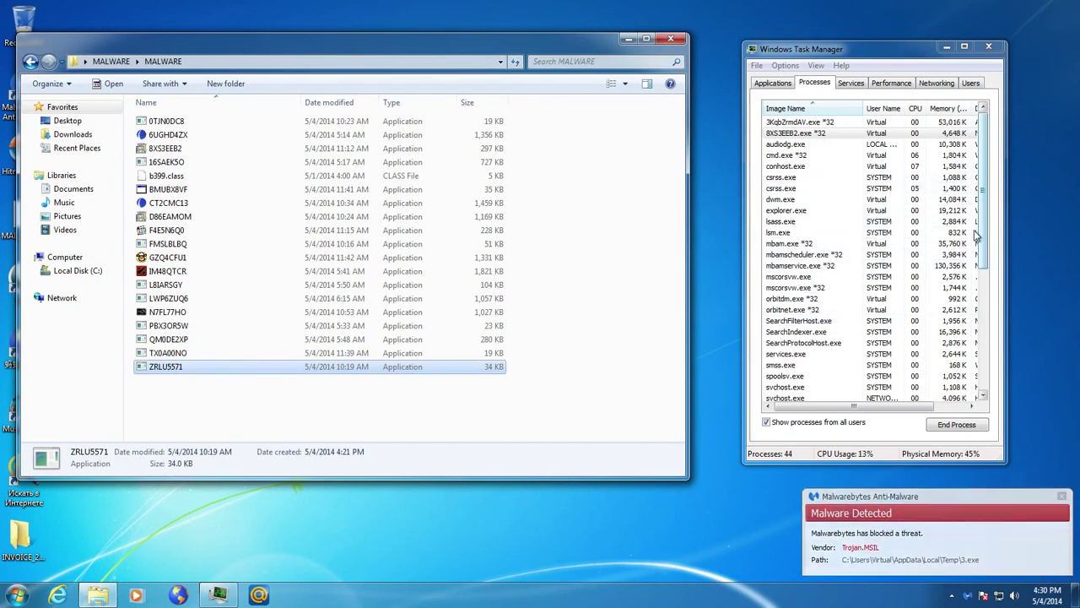
Examine the orbitdm.exe, orbitnet.exe and tipo.exe processes in Task Manager
{"action": "mouse_move", "coordinate": [830, 407]}
{"action": "left_mouse_down"}
{"action": "mouse_move", "coordinate": [878, 407]}
{"action": "mouse_move", "coordinate": [846, 407]}
{"action": "left_mouse_up"}
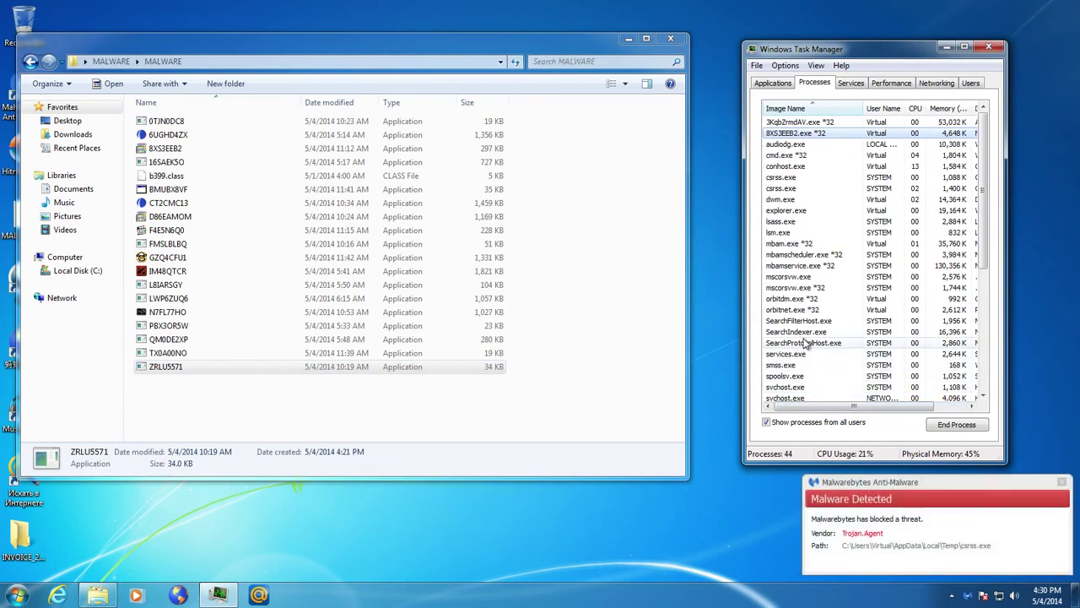
{"action": "left_click", "coordinate": [799, 313]}
{"action": "left_click", "coordinate": [804, 300]}
{"action": "left_click", "coordinate": [806, 311]}
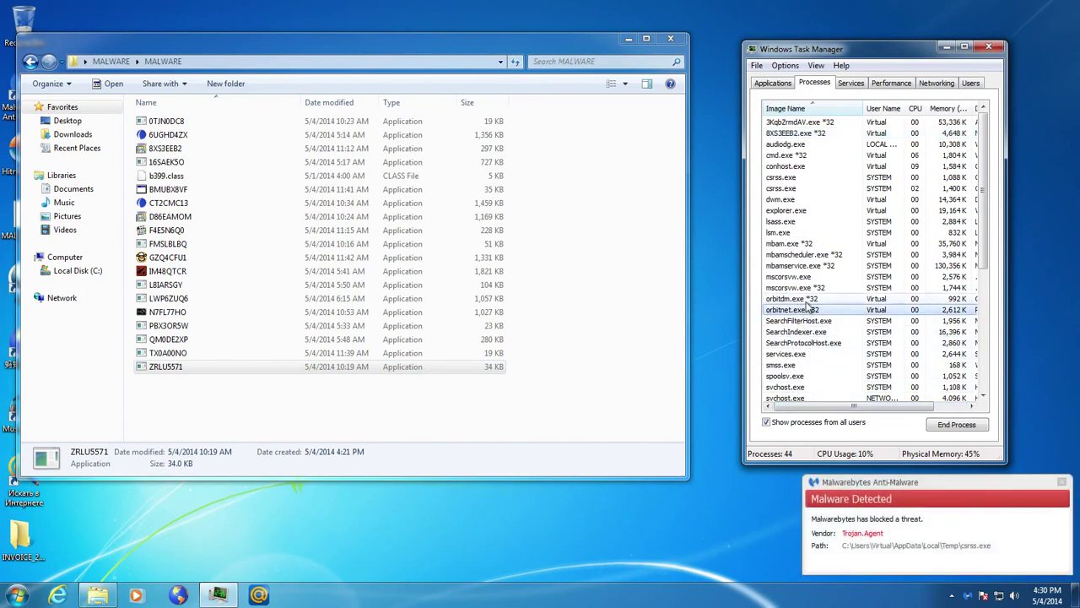
{"action": "left_click", "coordinate": [812, 299]}
{"action": "scroll", "coordinate": [814, 311], "scroll_direction": "down", "scroll_amount": 7}
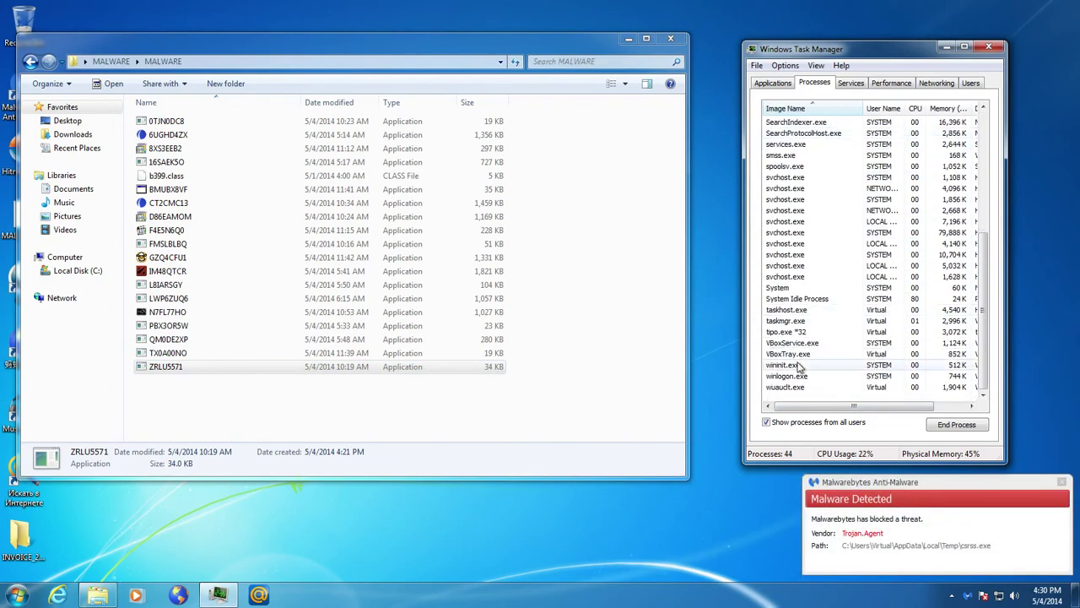
{"action": "left_click", "coordinate": [797, 332]}
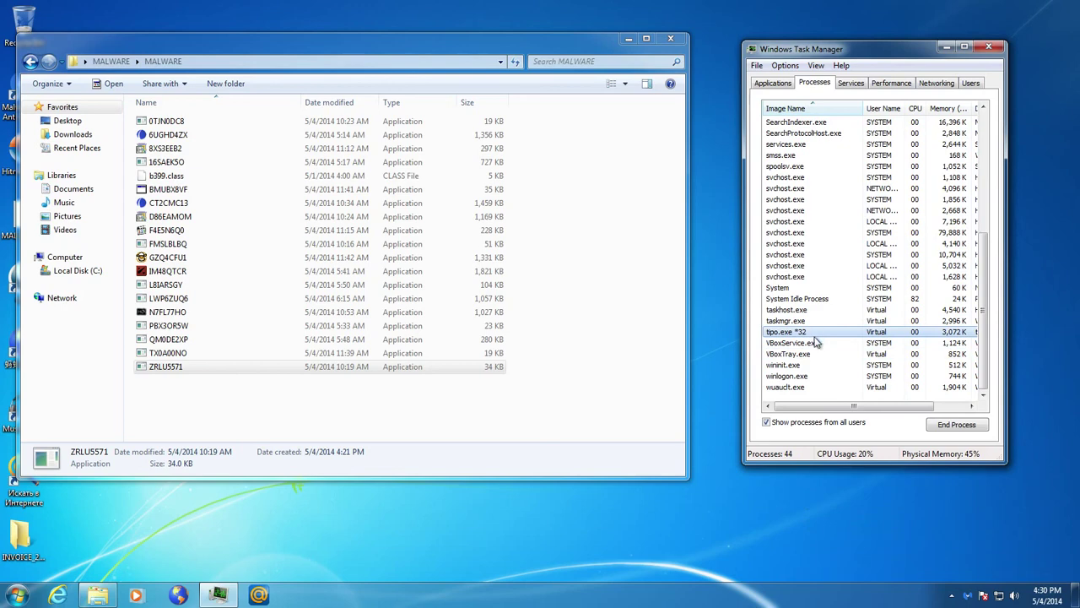
Review the remaining processes in Task Manager, widening the window to show the Description column
{"action": "scroll", "coordinate": [815, 342], "scroll_direction": "up", "scroll_amount": 6}
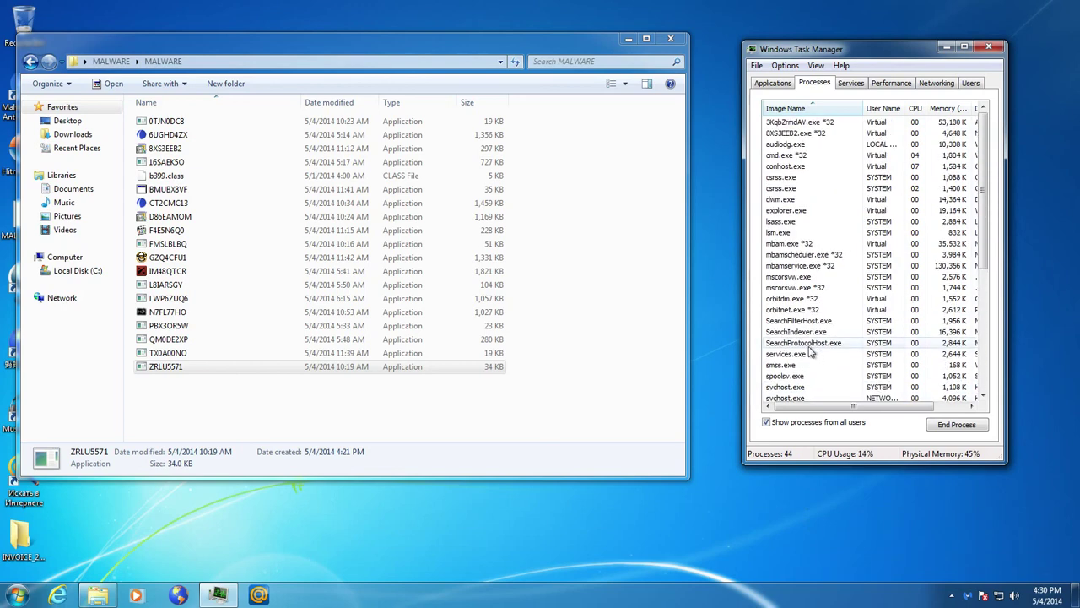
{"action": "left_click", "coordinate": [811, 288]}
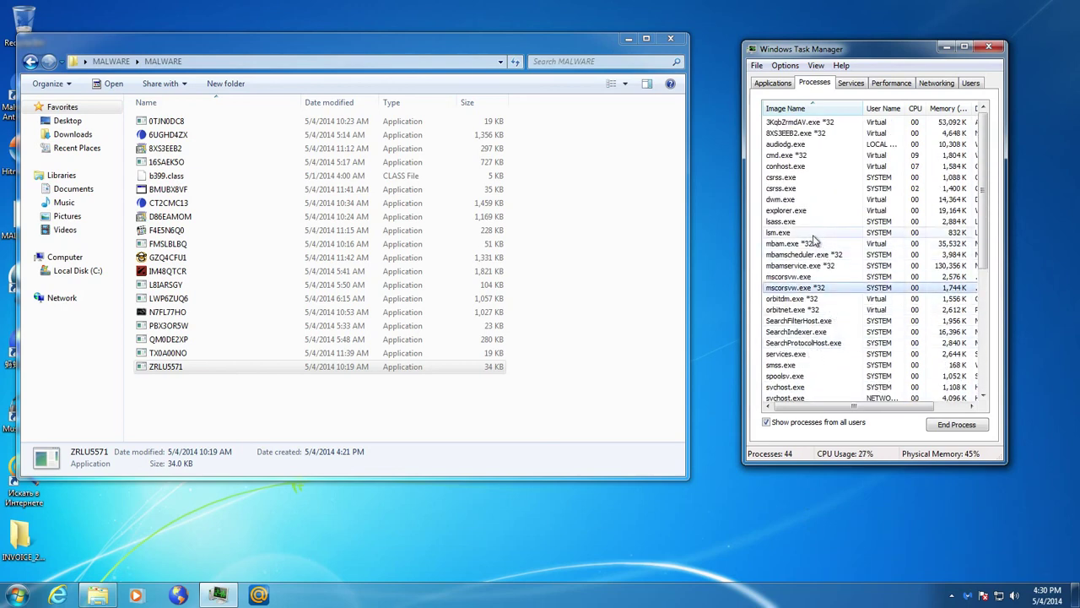
{"action": "left_click", "coordinate": [823, 321]}
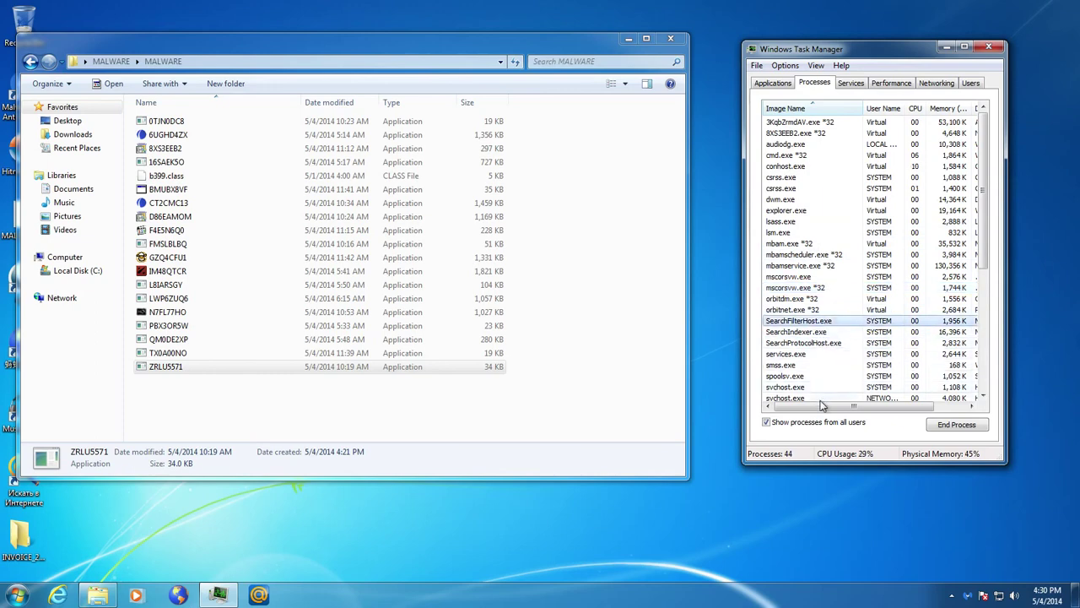
{"action": "mouse_move", "coordinate": [823, 406]}
{"action": "left_mouse_down"}
{"action": "mouse_move", "coordinate": [893, 406]}
{"action": "mouse_move", "coordinate": [817, 406]}
{"action": "left_mouse_up"}
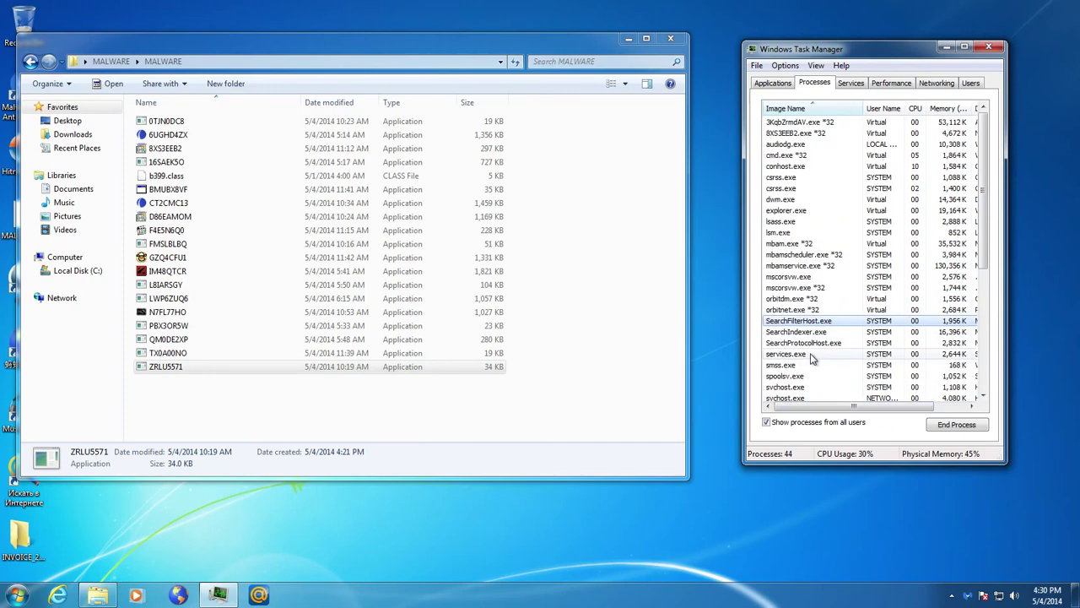
{"action": "left_click", "coordinate": [812, 354]}
{"action": "left_click_drag", "start_coordinate": [744, 367], "coordinate": [684, 367]}
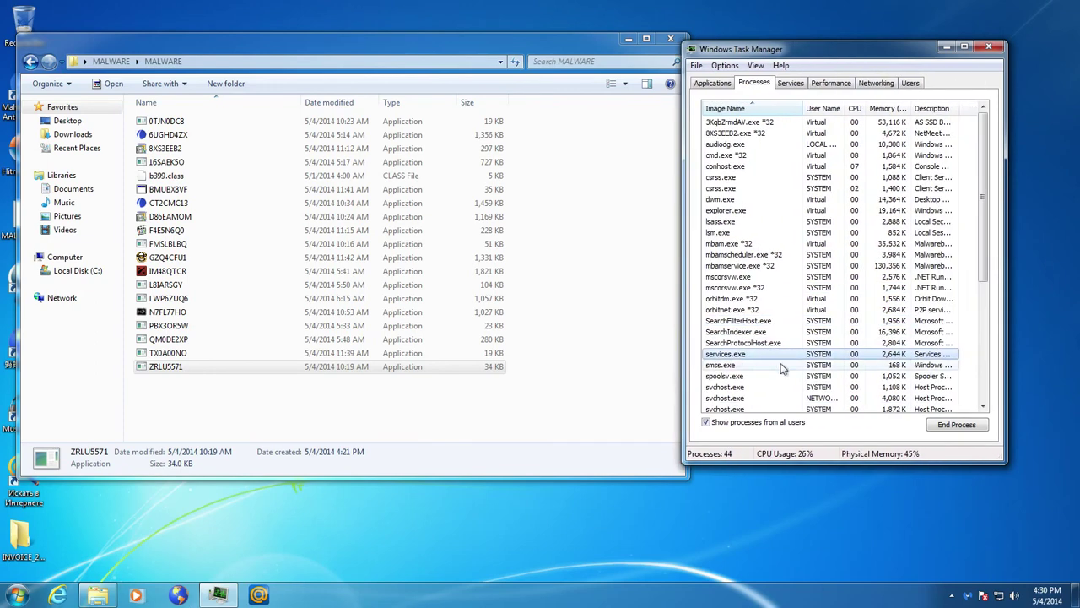
Close the MALWARE folder window and try to delete the MALWARE folder from the desktop, cancelling the Folder In Use prompt
{"action": "left_click", "coordinate": [670, 38]}
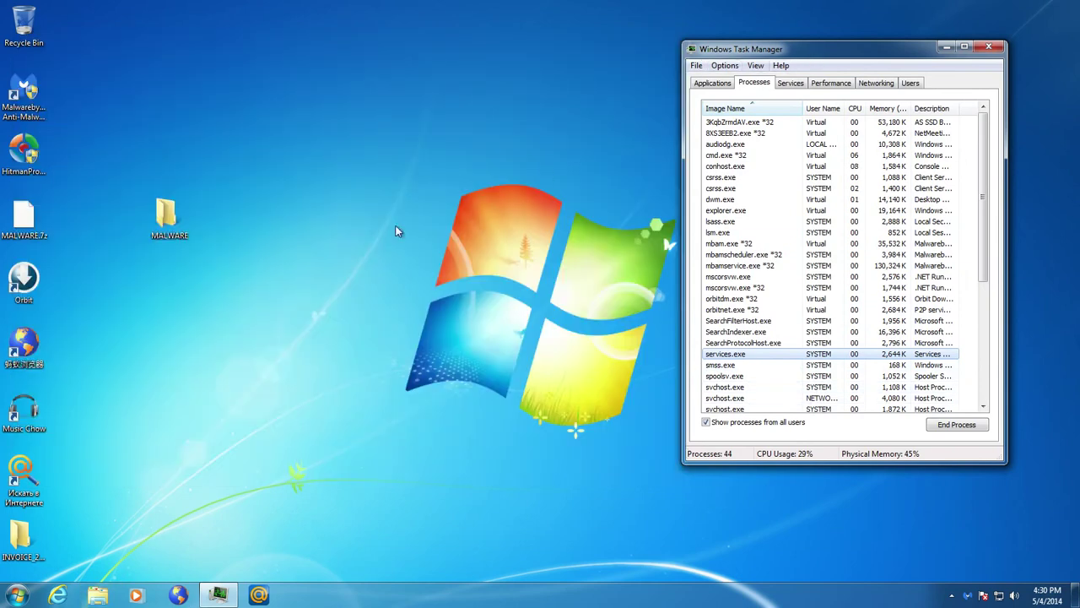
{"action": "left_click", "coordinate": [189, 214]}
{"action": "key", "text": "Delete"}
{"action": "key", "text": "Return"}
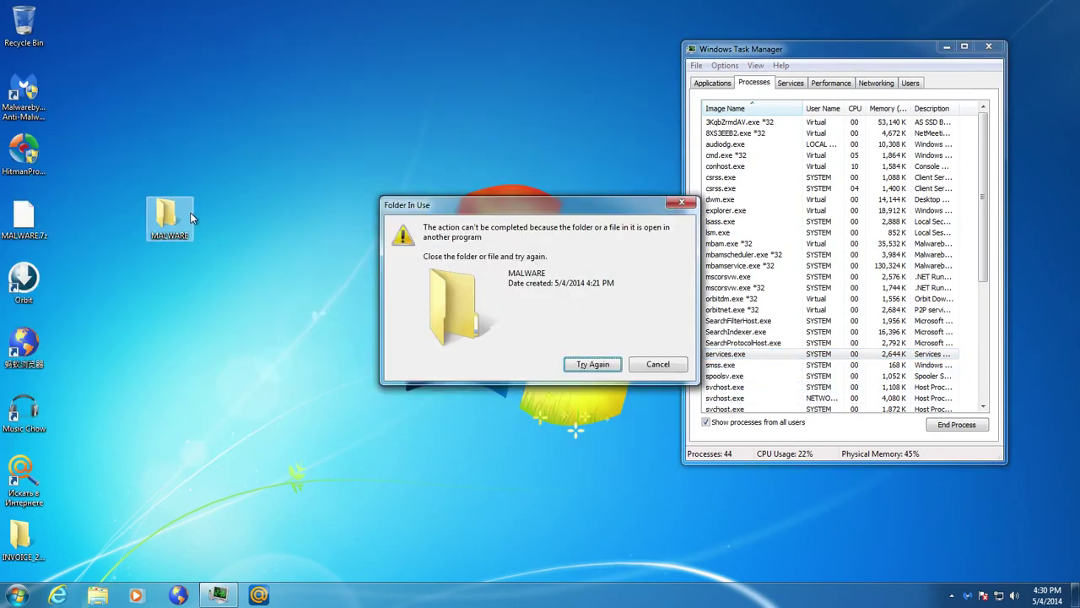
{"action": "left_click", "coordinate": [651, 369]}
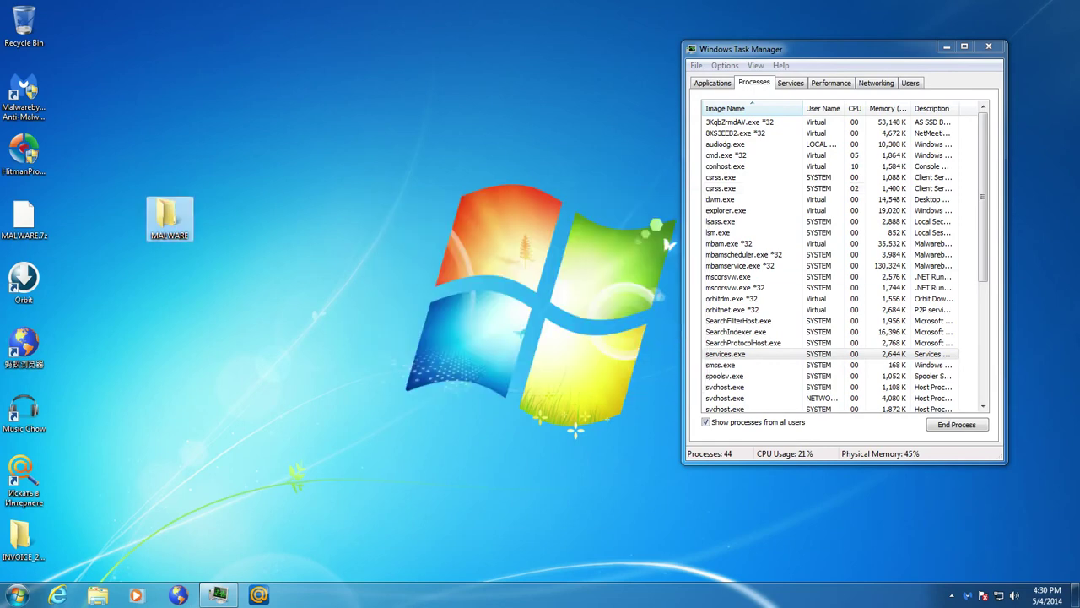
Close Task Manager and restart the computer
{"action": "left_click", "coordinate": [986, 46]}
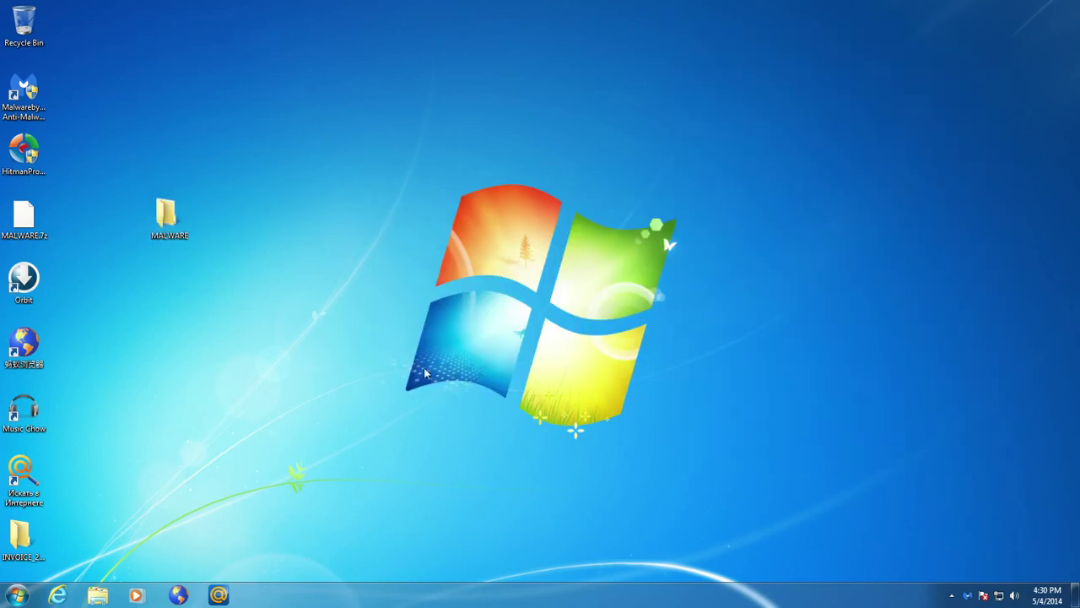
{"action": "left_click", "coordinate": [17, 595]}
{"action": "mouse_move", "coordinate": [224, 561]}
{"action": "left_click", "coordinate": [255, 541]}
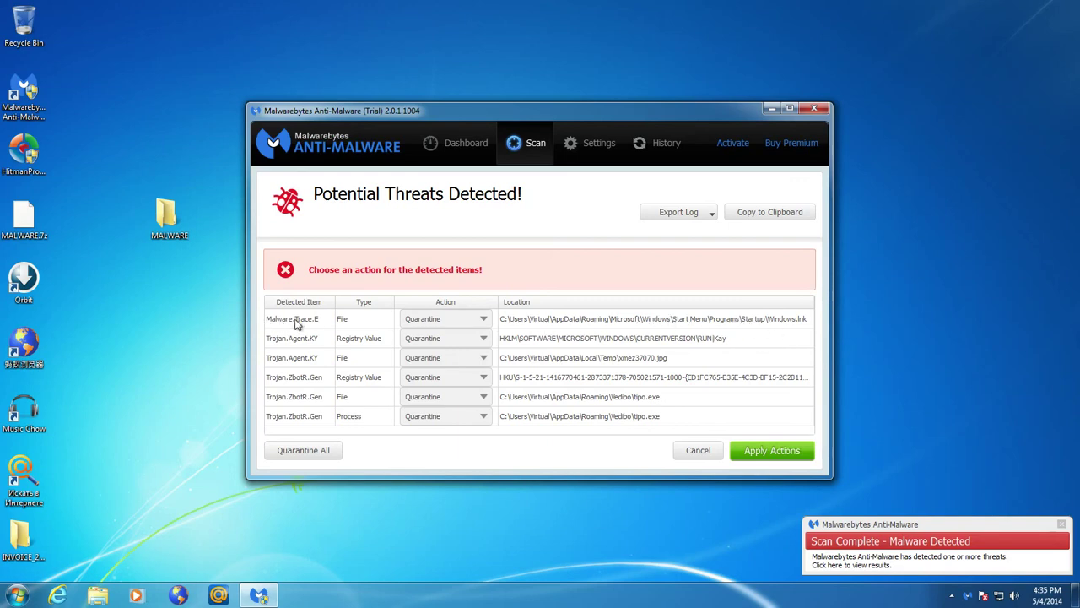
Apply the Quarantine action to all threats detected by the Malwarebytes scan and accept the computer restart
{"action": "left_click", "coordinate": [756, 457]}
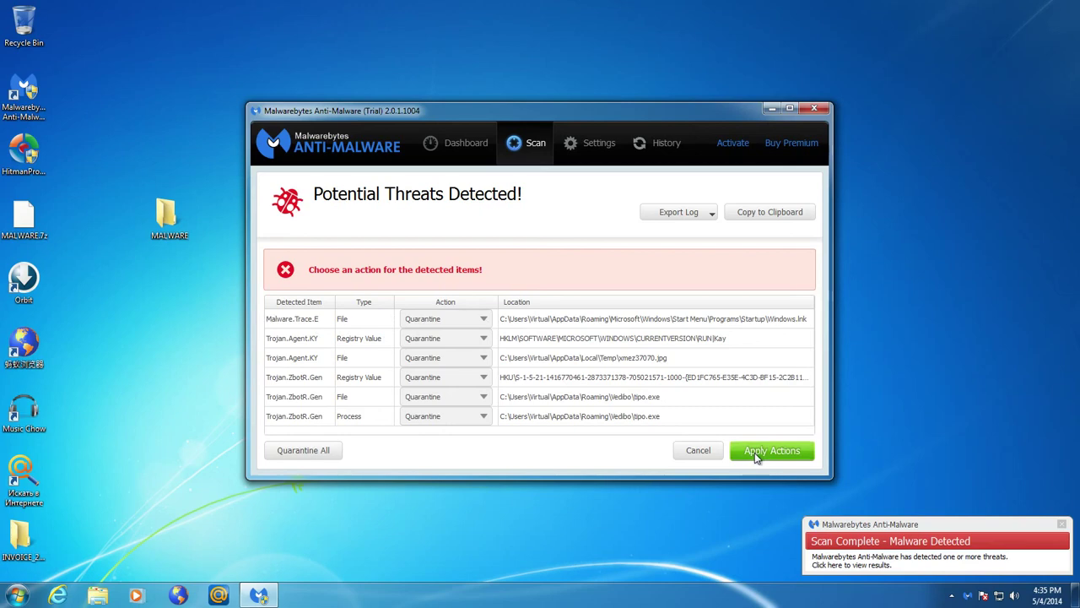
{"action": "left_click", "coordinate": [758, 453]}
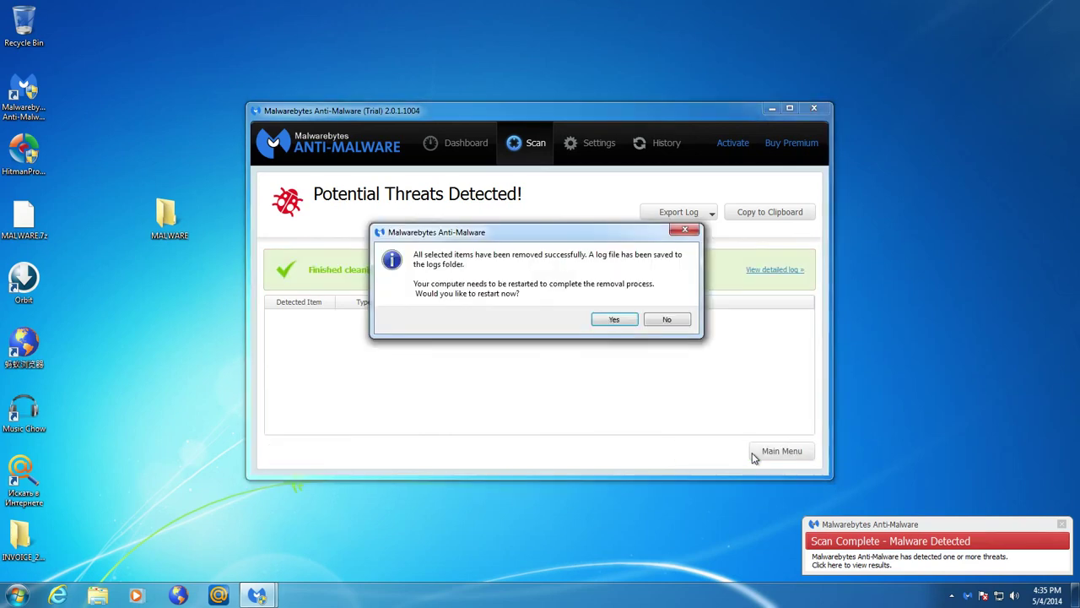
{"action": "left_click", "coordinate": [600, 322]}
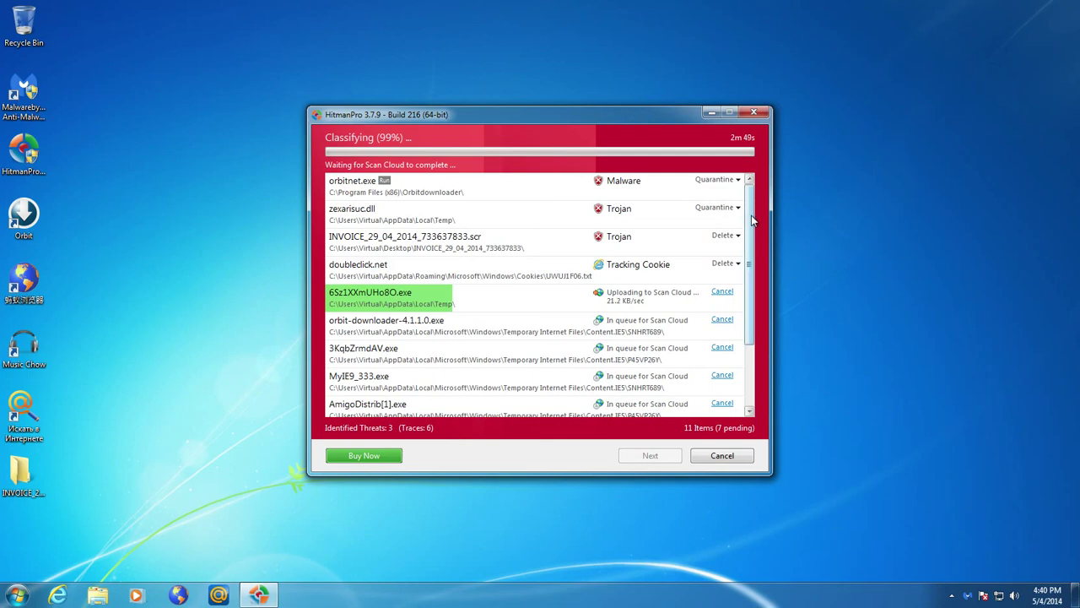
Review the full list of detected and pending items in HitmanPro's scan results
{"action": "mouse_move", "coordinate": [749, 220]}
{"action": "left_mouse_down"}
{"action": "mouse_move", "coordinate": [755, 384]}
{"action": "mouse_move", "coordinate": [743, 222]}
{"action": "left_mouse_up"}
{"action": "left_click", "coordinate": [588, 295]}
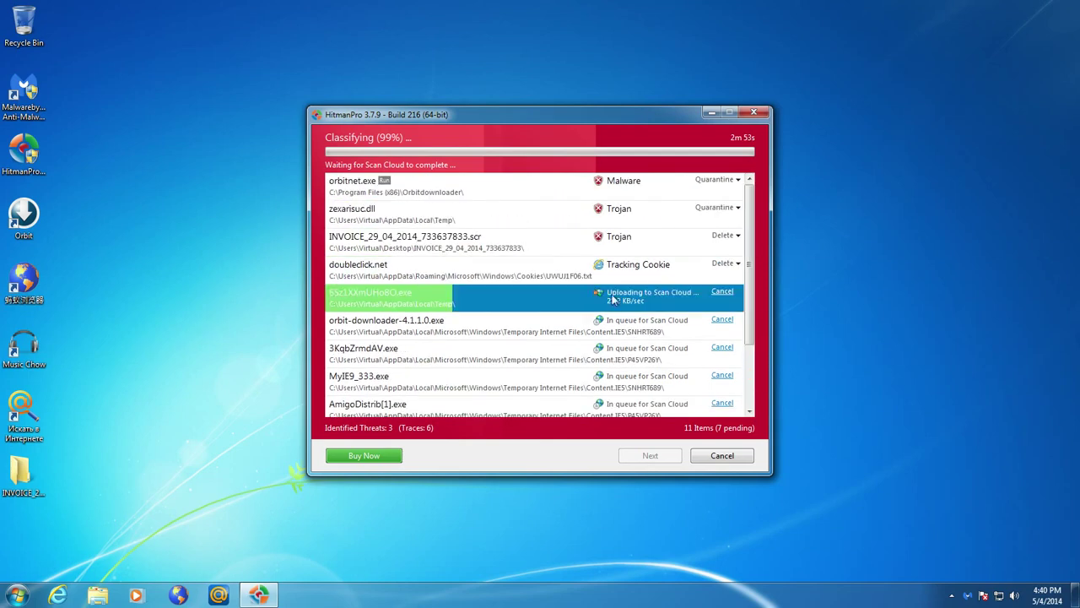
{"action": "left_click_drag", "start_coordinate": [752, 276], "coordinate": [755, 384]}
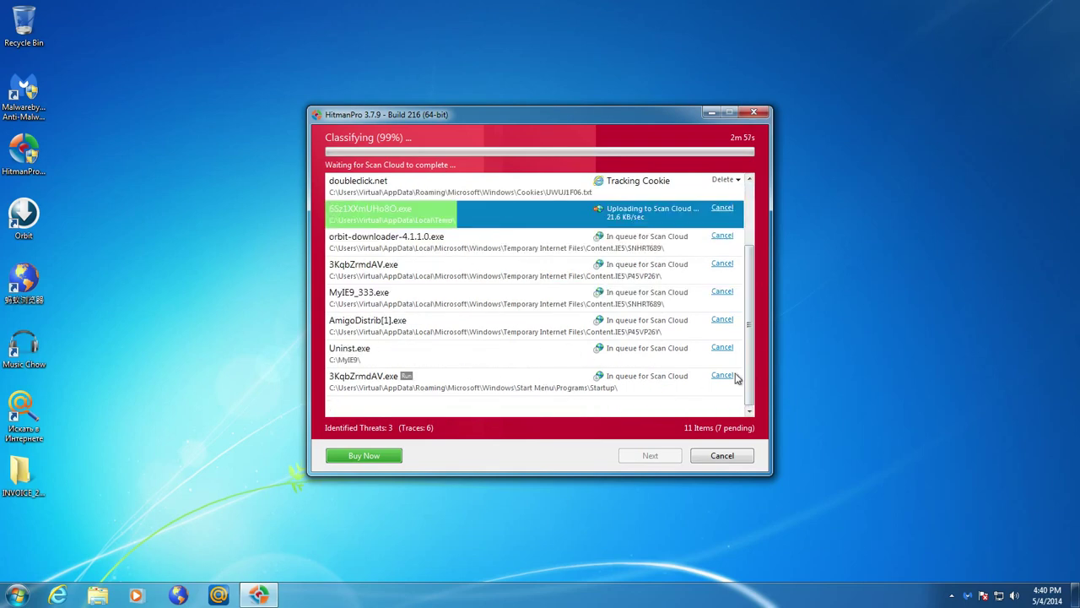
{"action": "left_click_drag", "start_coordinate": [753, 360], "coordinate": [752, 300]}
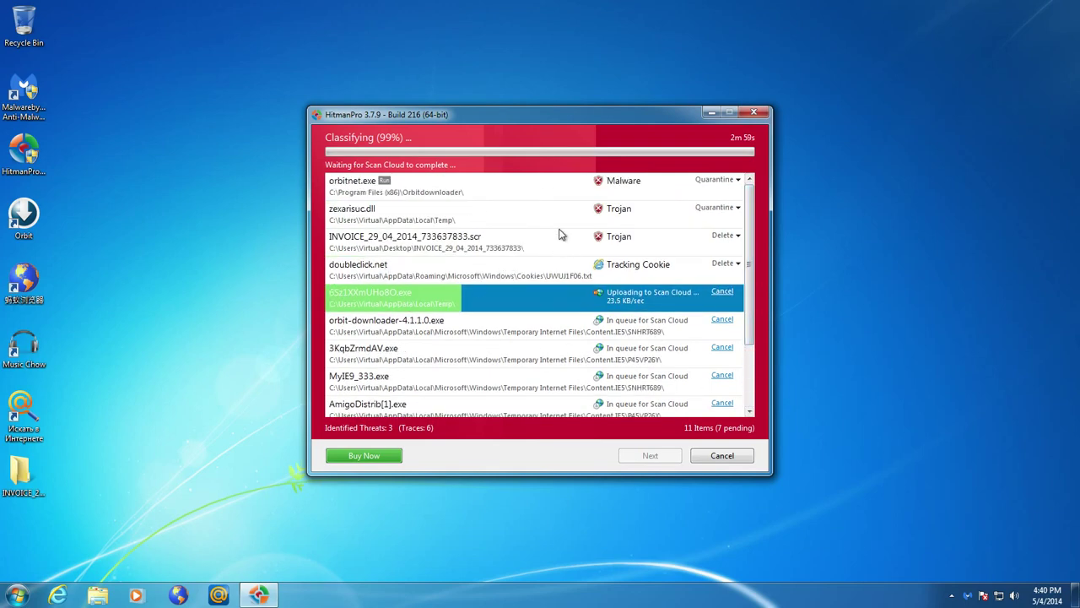
Examine the engine detection names for orbitnet.exe and zexarisuc.dll in HitmanPro's results
{"action": "left_click", "coordinate": [343, 184]}
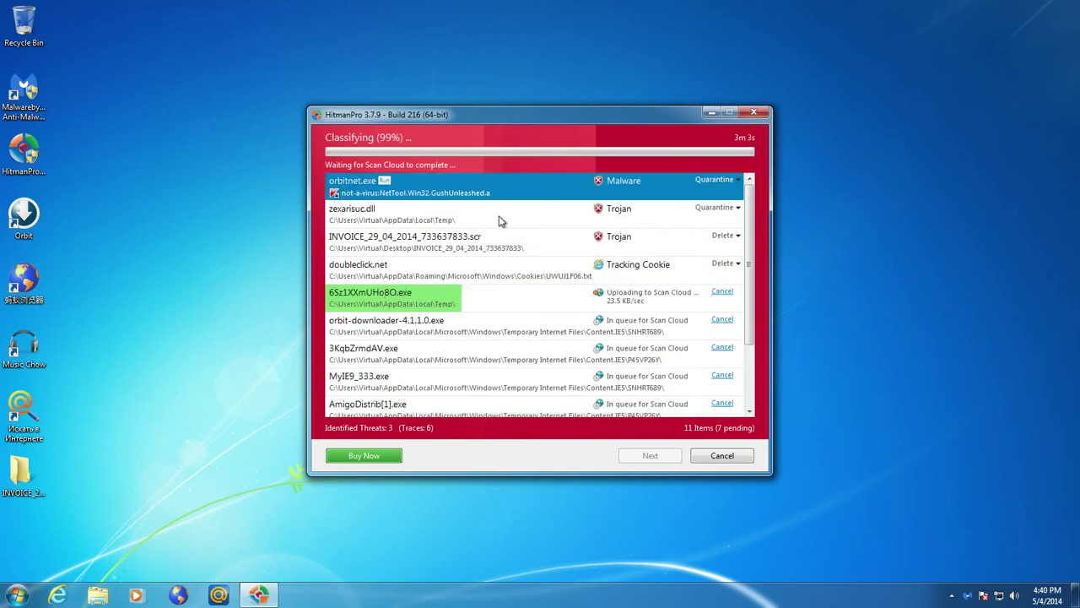
{"action": "left_click", "coordinate": [454, 216]}
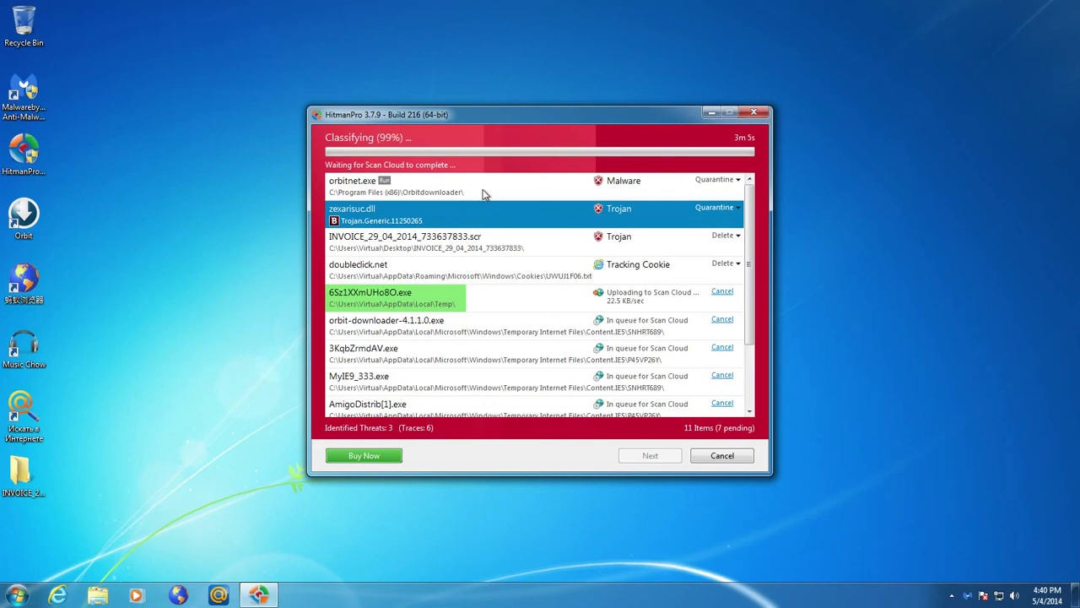
{"action": "left_click", "coordinate": [481, 193]}
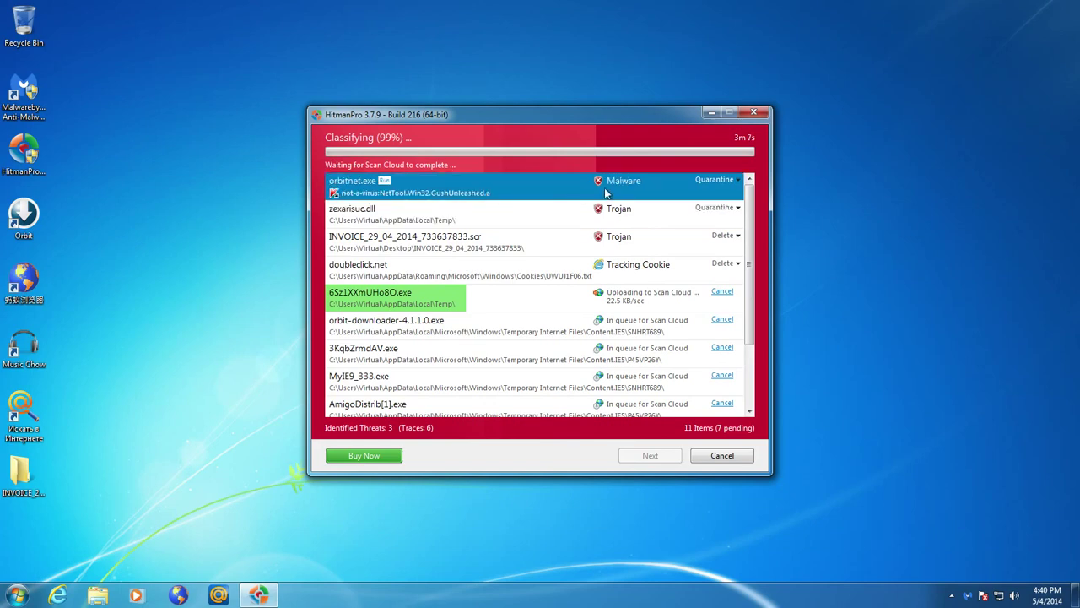
{"action": "left_click", "coordinate": [487, 207]}
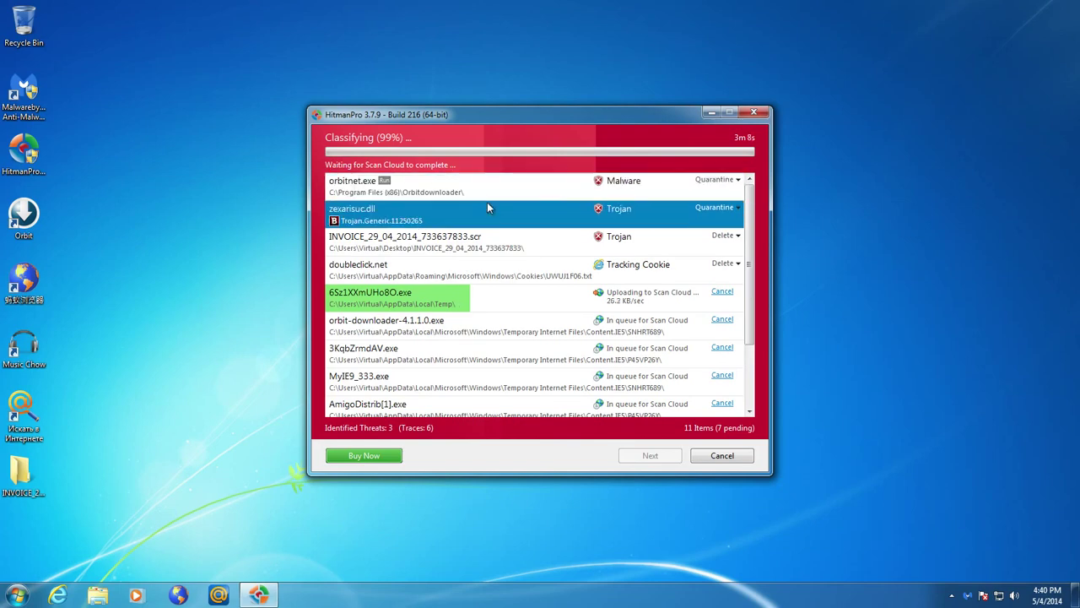
{"action": "left_click", "coordinate": [408, 189]}
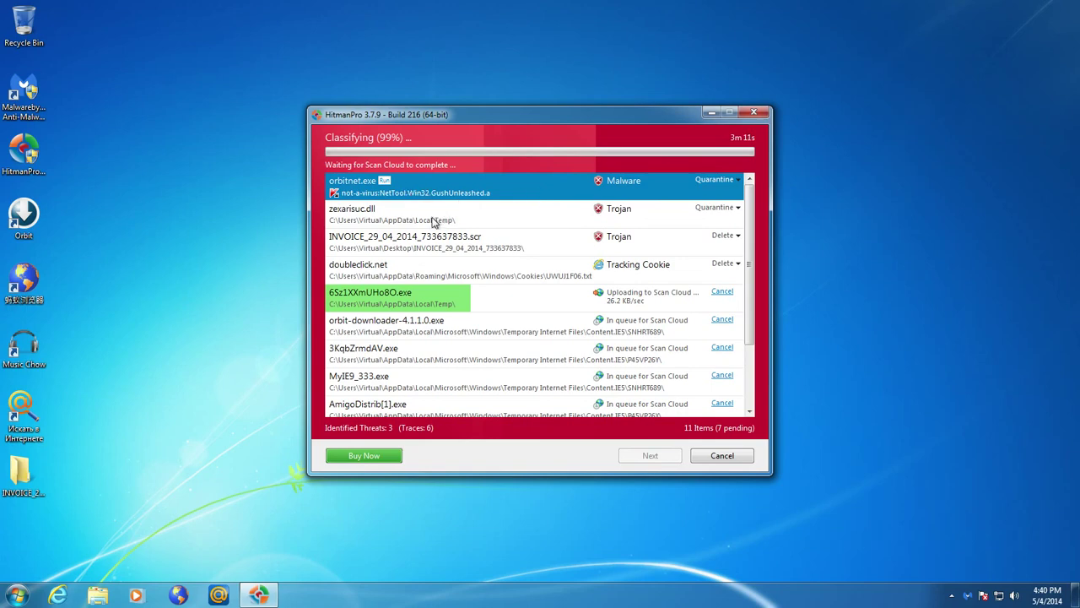
Compare the engine detections for zexarisuc.dll with those for INVOICE_29_04_2014_733637833.scr
{"action": "left_click", "coordinate": [432, 222]}
{"action": "left_click", "coordinate": [379, 239]}
{"action": "left_click", "coordinate": [445, 213]}
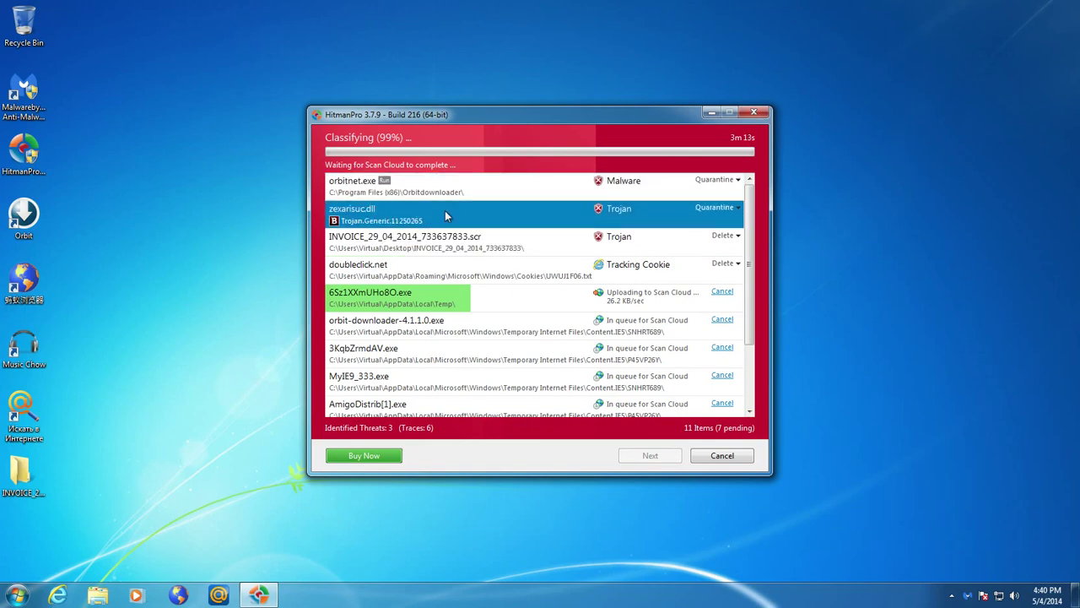
{"action": "left_click", "coordinate": [448, 239]}
{"action": "left_click", "coordinate": [462, 222]}
{"action": "left_click", "coordinate": [359, 251]}
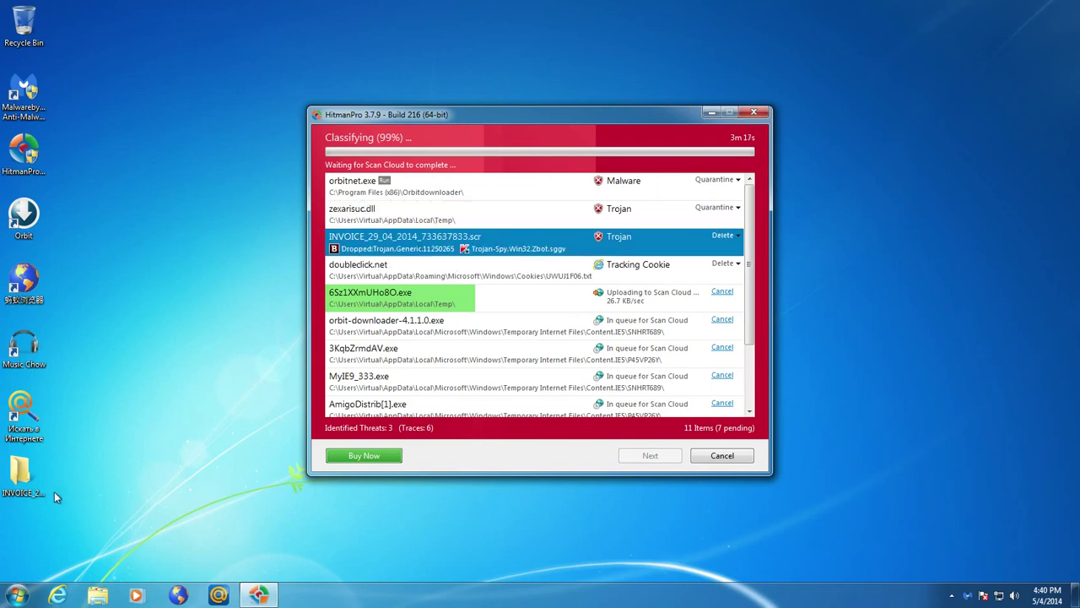
{"action": "left_click", "coordinate": [523, 216]}
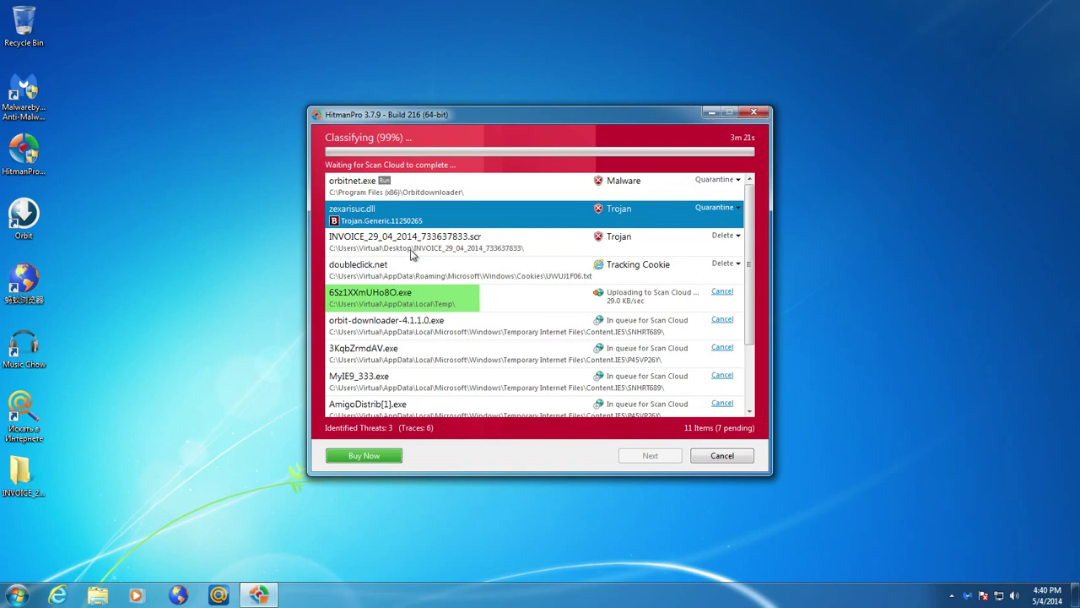
Check the contents of the desktop's INVOICE folder, close it, and recheck the detection names of the three identified threats
{"action": "double_click", "coordinate": [19, 473]}
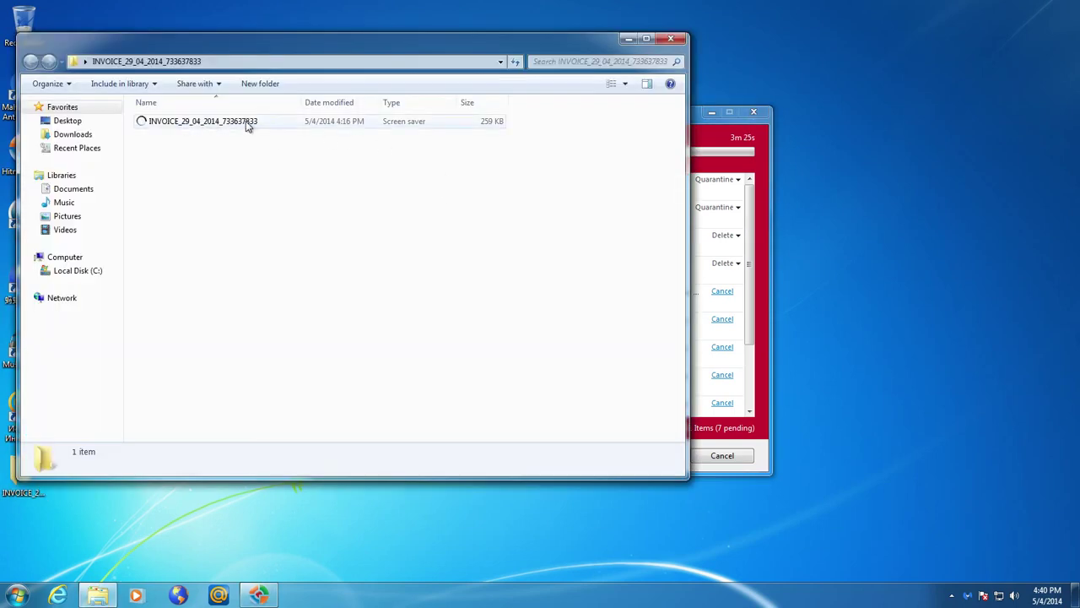
{"action": "left_click", "coordinate": [670, 39]}
{"action": "left_click", "coordinate": [431, 244]}
{"action": "left_click", "coordinate": [426, 219]}
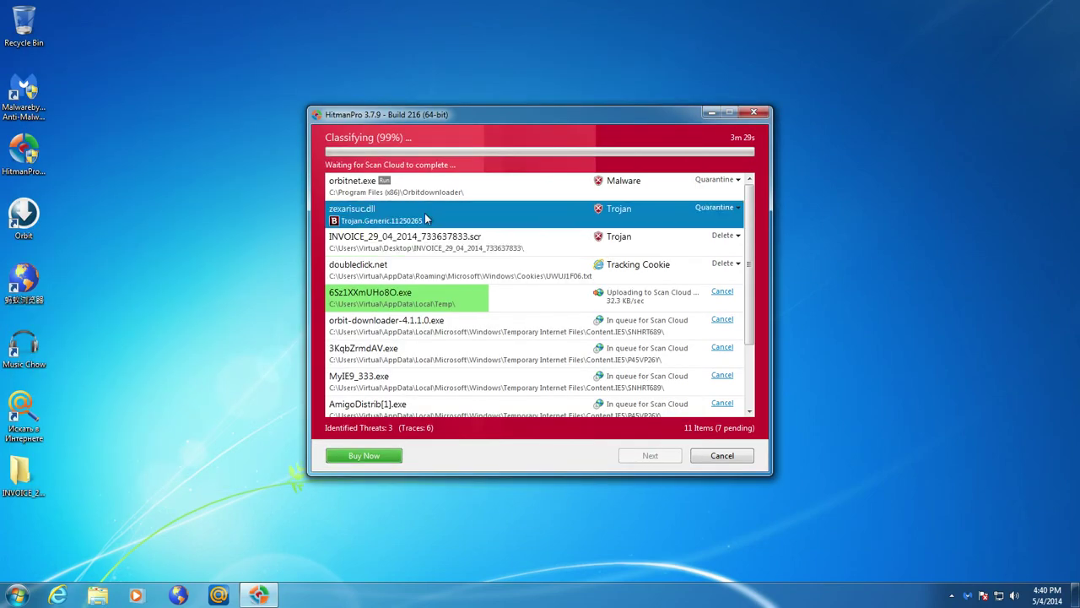
{"action": "left_click", "coordinate": [442, 190]}
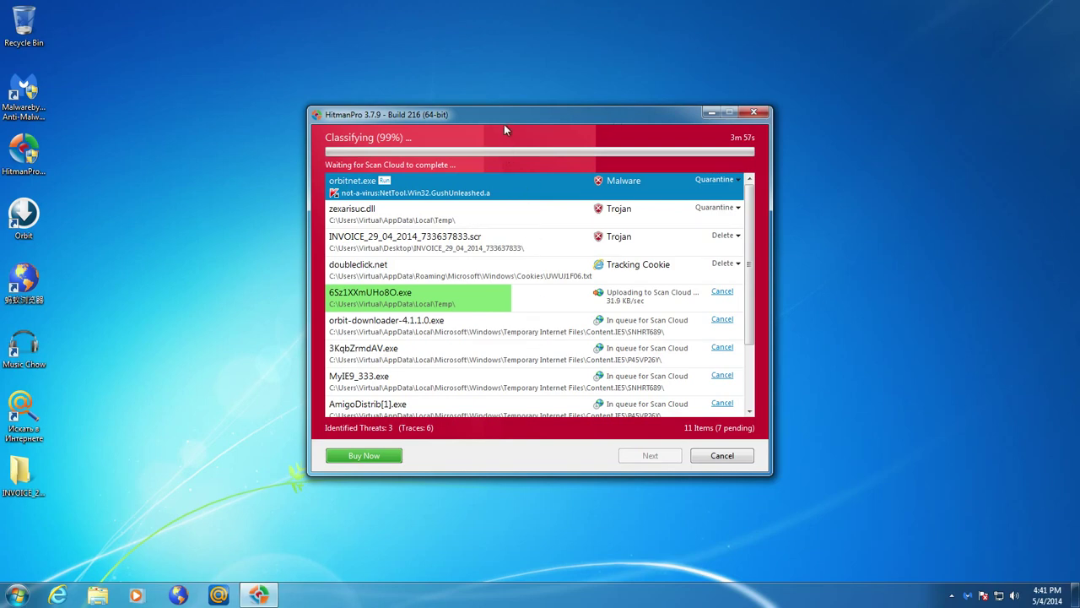
{"action": "left_click_drag", "start_coordinate": [504, 124], "coordinate": [519, 114]}
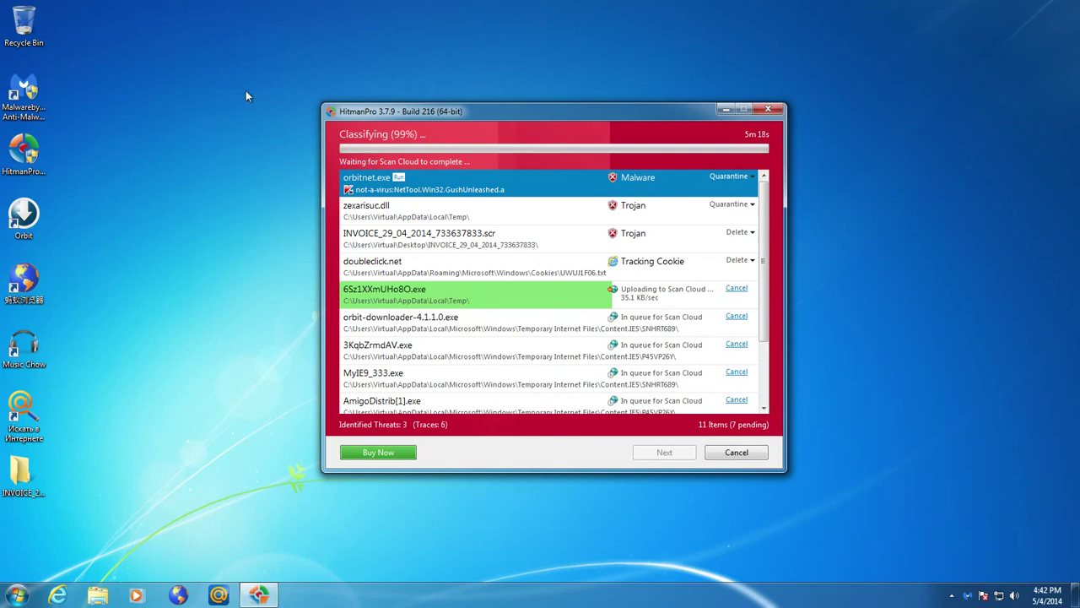
{"action": "left_click_drag", "start_coordinate": [248, 55], "coordinate": [604, 119]}
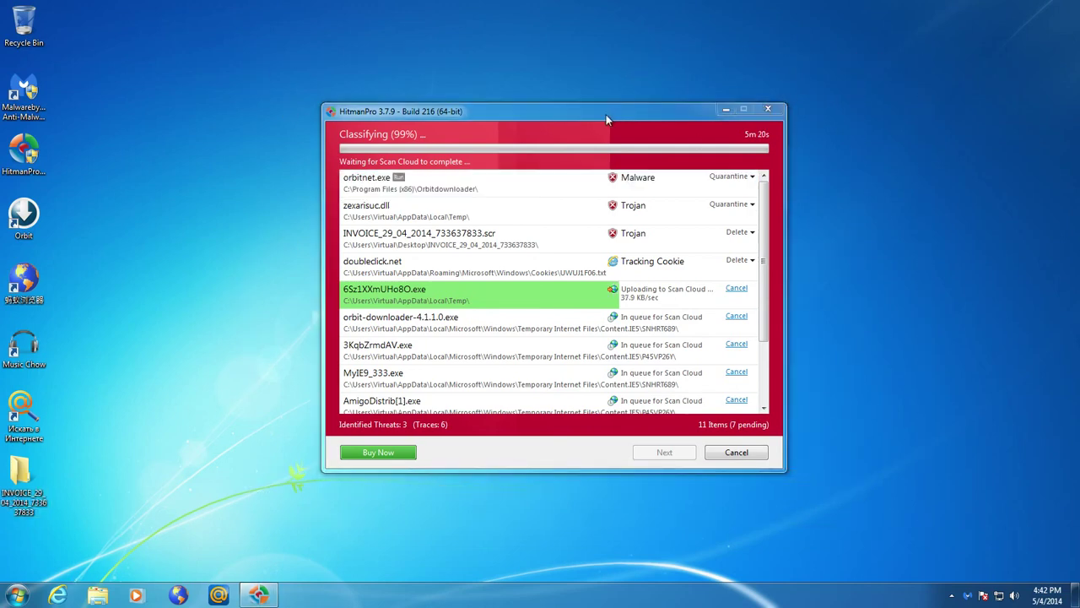
{"action": "left_click", "coordinate": [601, 117]}
{"action": "left_click_drag", "start_coordinate": [838, 70], "coordinate": [294, 342]}
{"action": "left_click_drag", "start_coordinate": [289, 73], "coordinate": [820, 430]}
{"action": "left_click_drag", "start_coordinate": [839, 92], "coordinate": [239, 510]}
{"action": "left_click", "coordinate": [555, 110]}
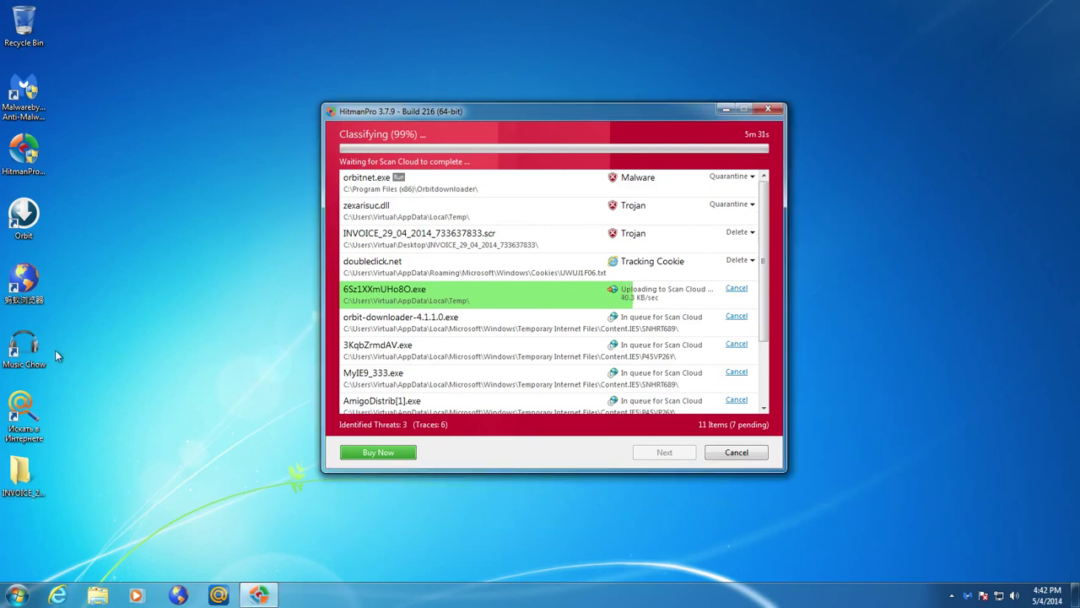